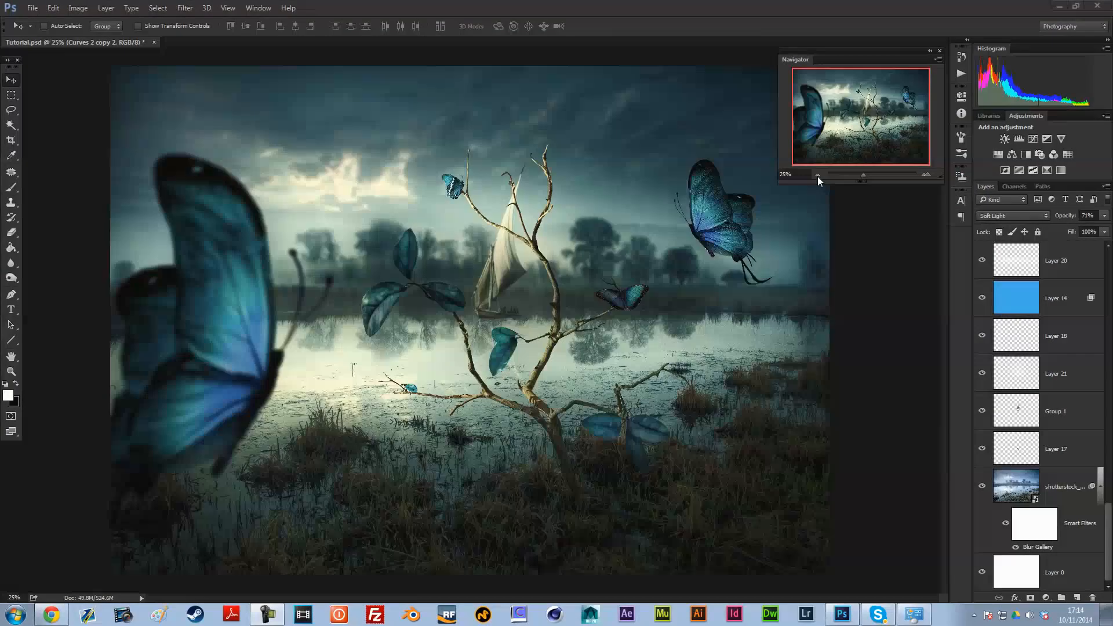
left_click(817, 174)
left_click(926, 174)
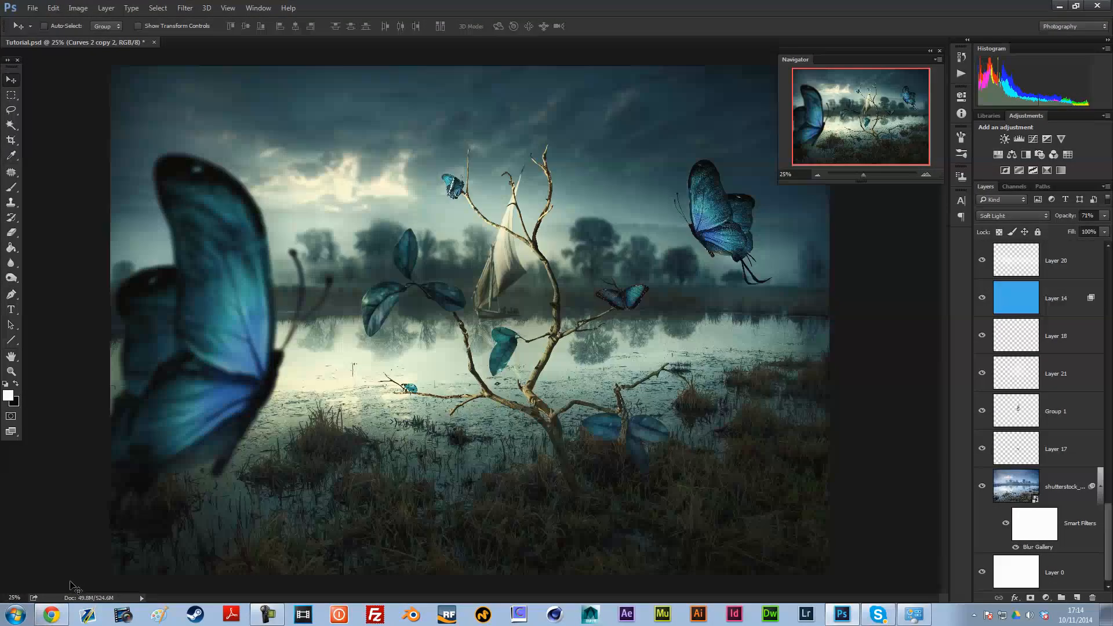
mouse_move(56, 620)
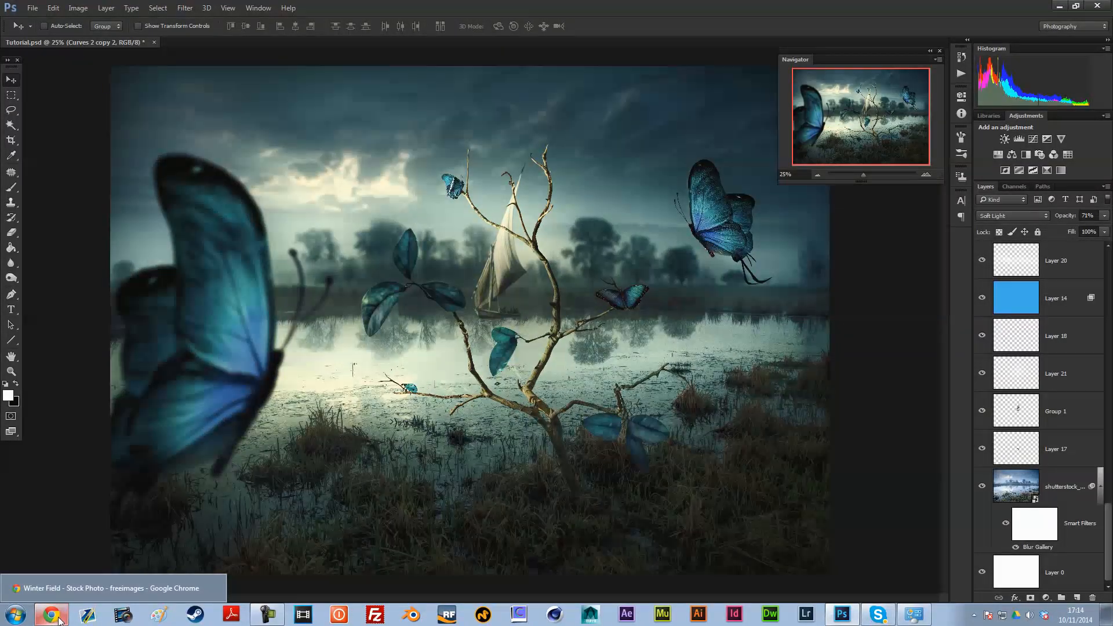
left_click(817, 175)
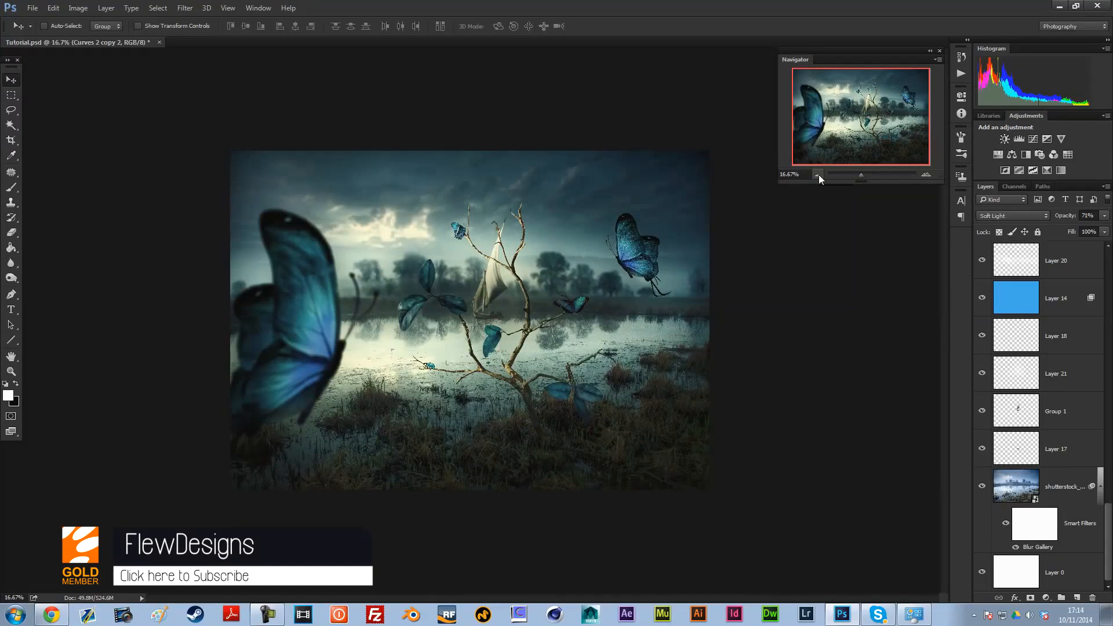
left_click(925, 173)
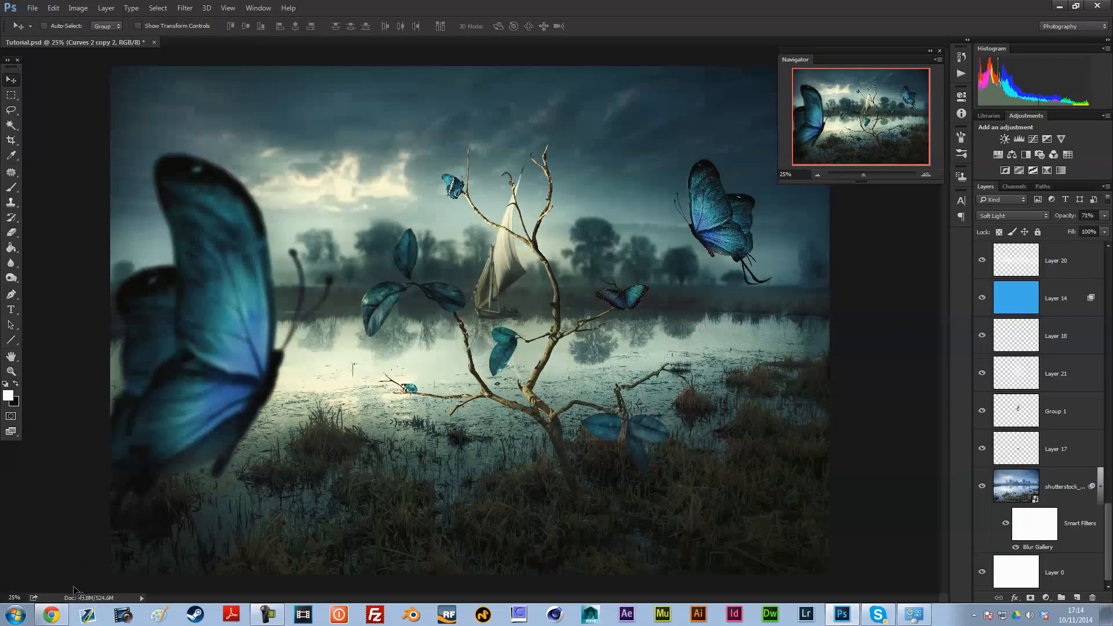
Step: Switch to Chrome and search freeimages for "lake" photos, closing the download page opened by mistake
mouse_move(67, 616)
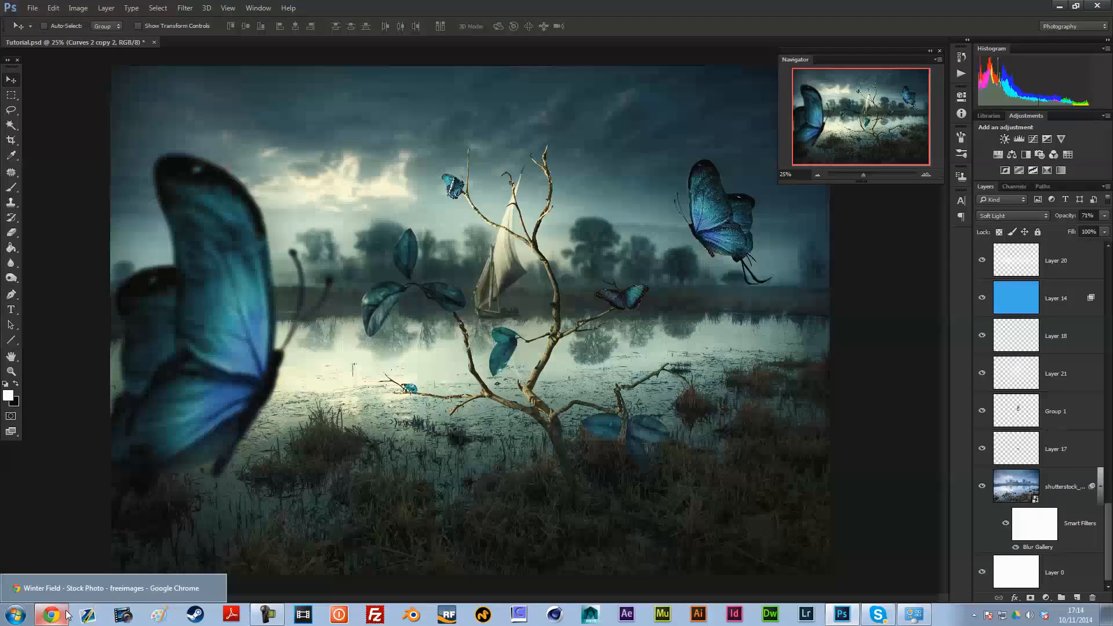
left_click(67, 615)
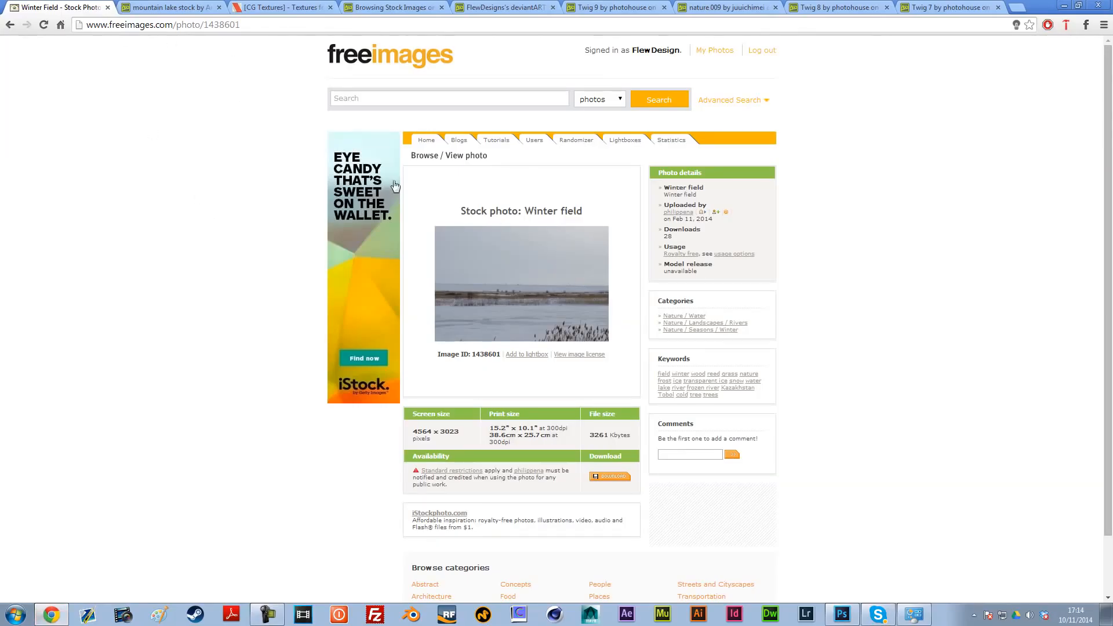
left_click(542, 303)
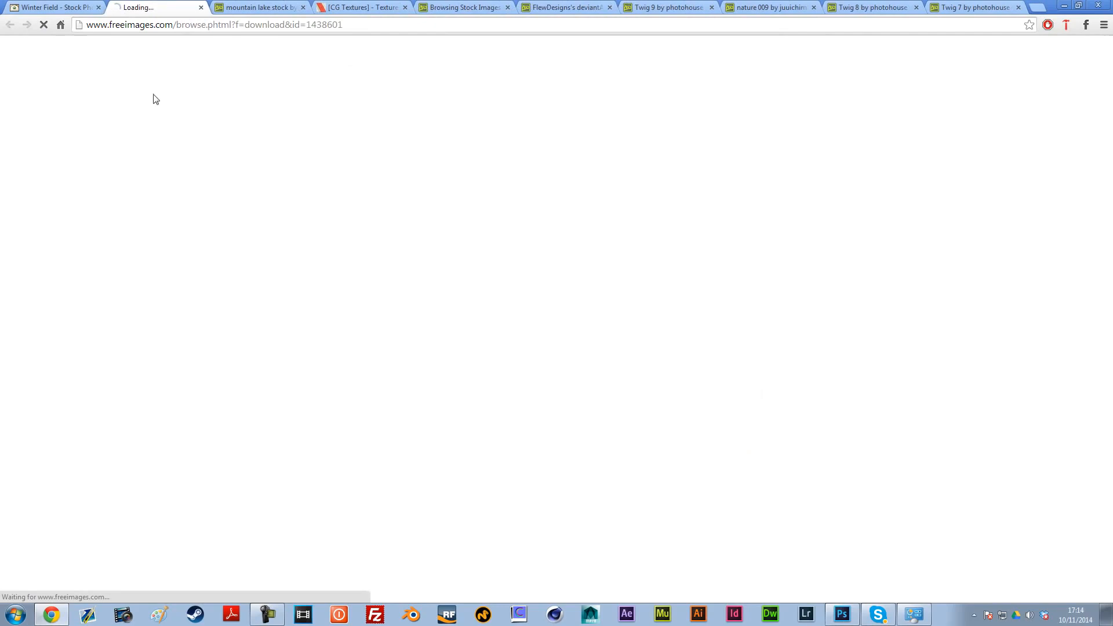
left_click(201, 7)
type("lake")
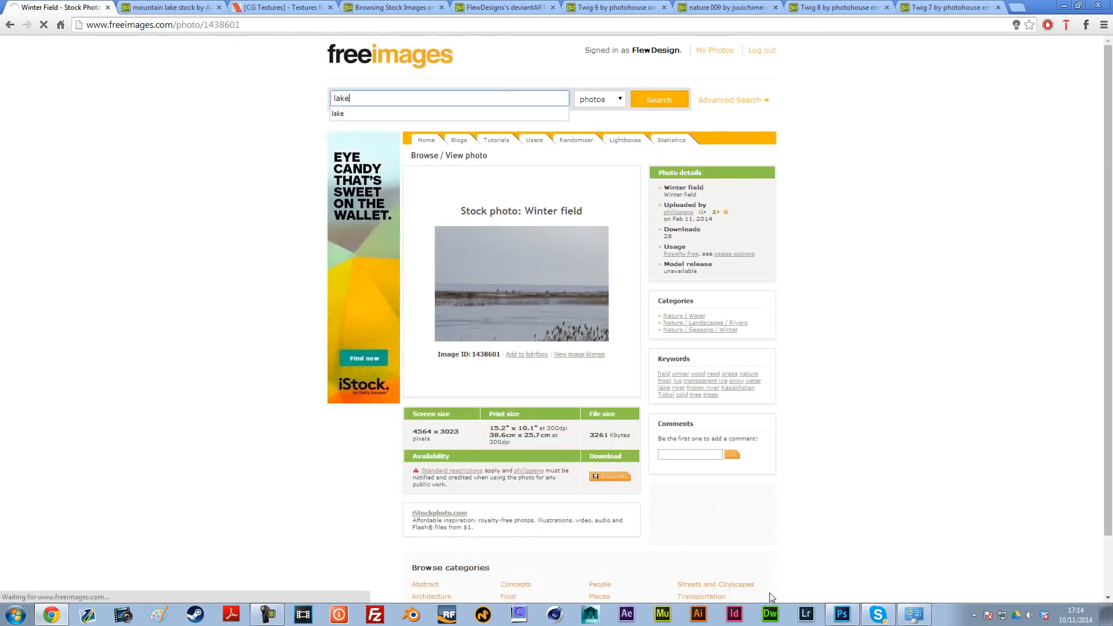
Step: Compare the freeimages lake search results with the finished composite in Photoshop
left_click(842, 614)
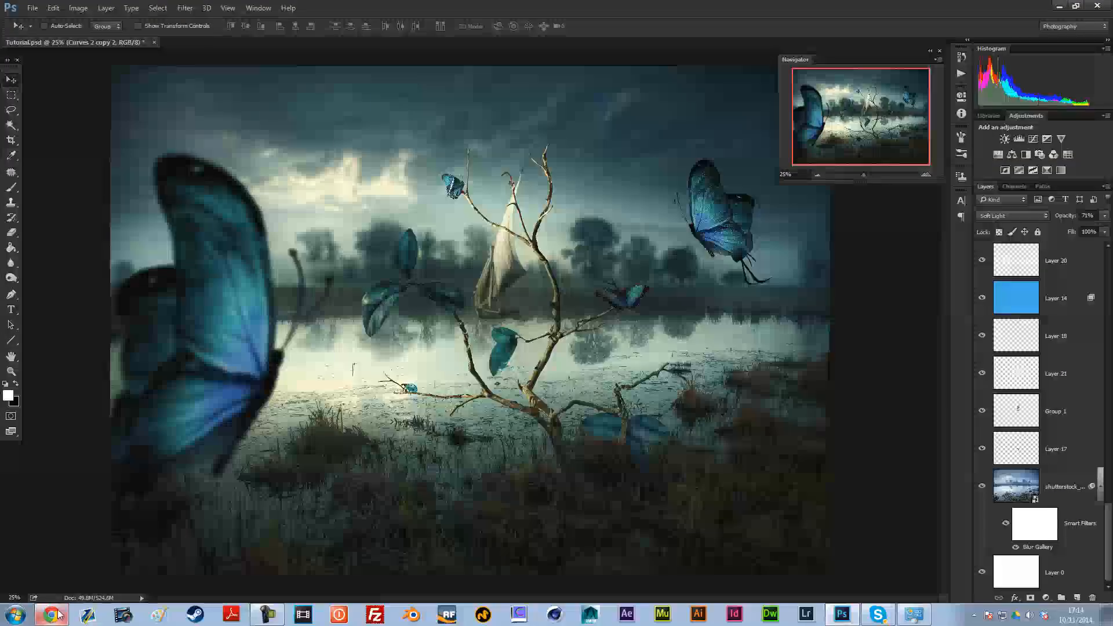
left_click(51, 614)
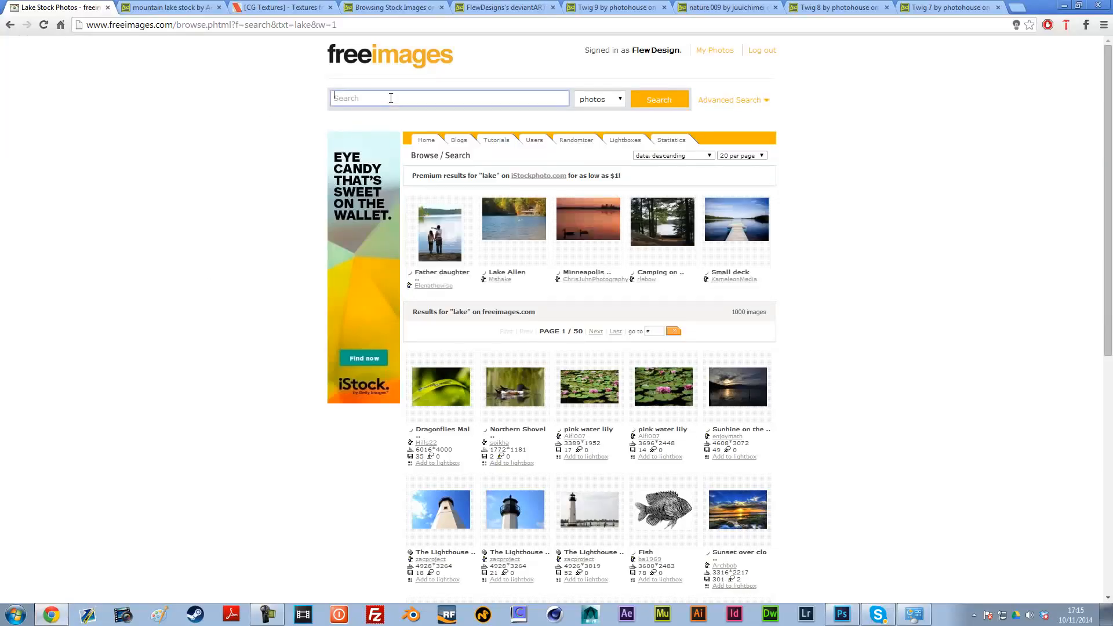
left_click(842, 614)
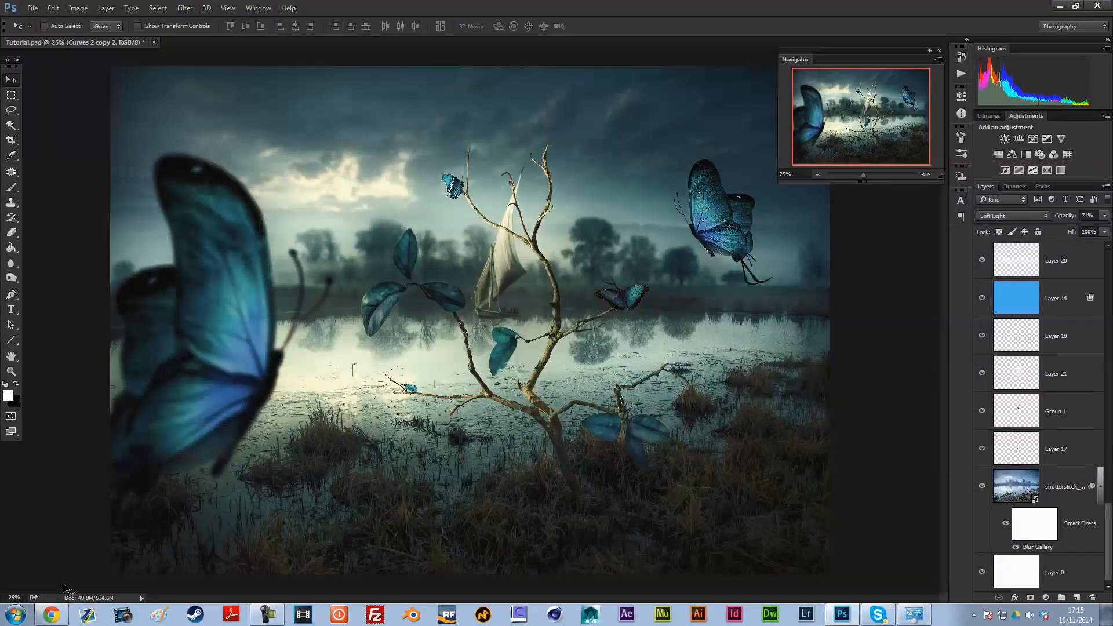
left_click(51, 614)
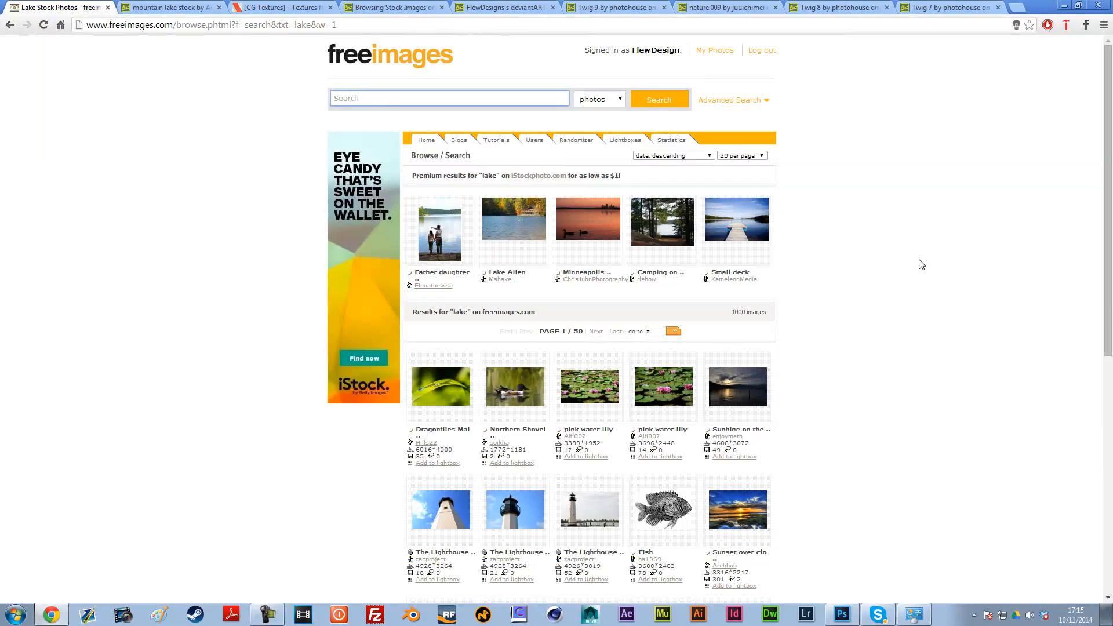
scroll(916, 270, "down", 7)
scroll(870, 275, "up", 3)
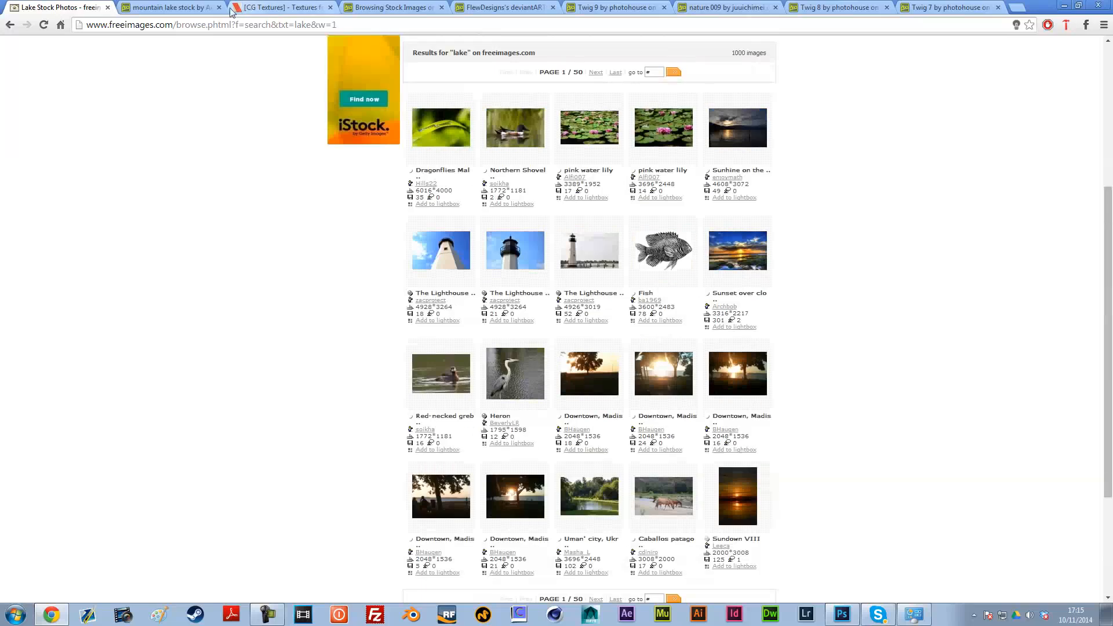
Step: View the mountain lake stock photo on deviantART and go back to the lake stock search
left_click(168, 7)
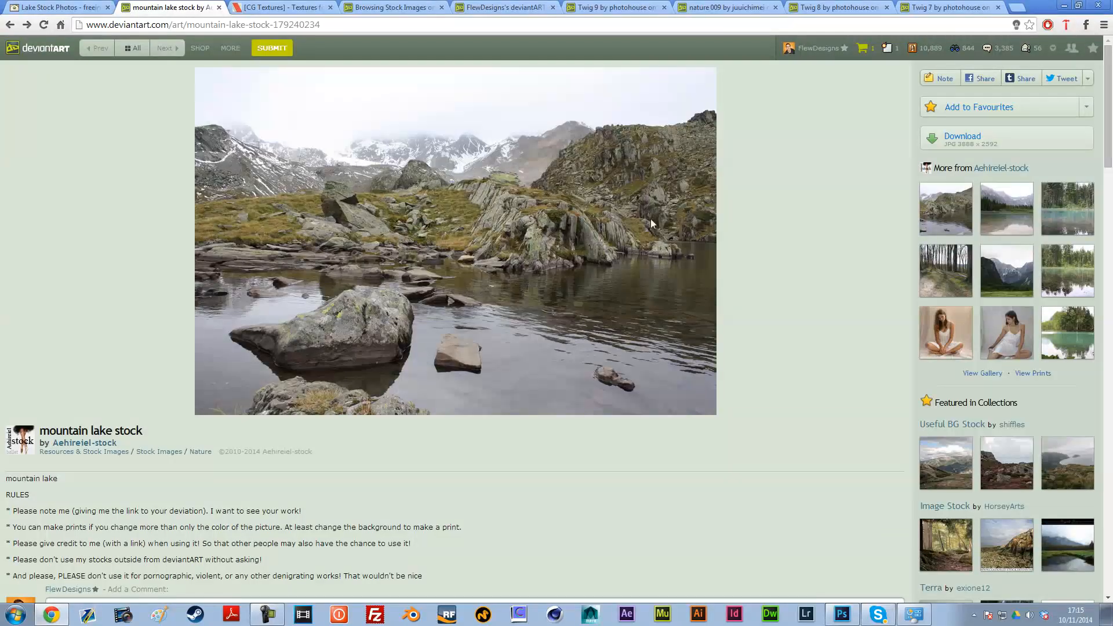
left_click(10, 25)
scroll(523, 260, "up", 20)
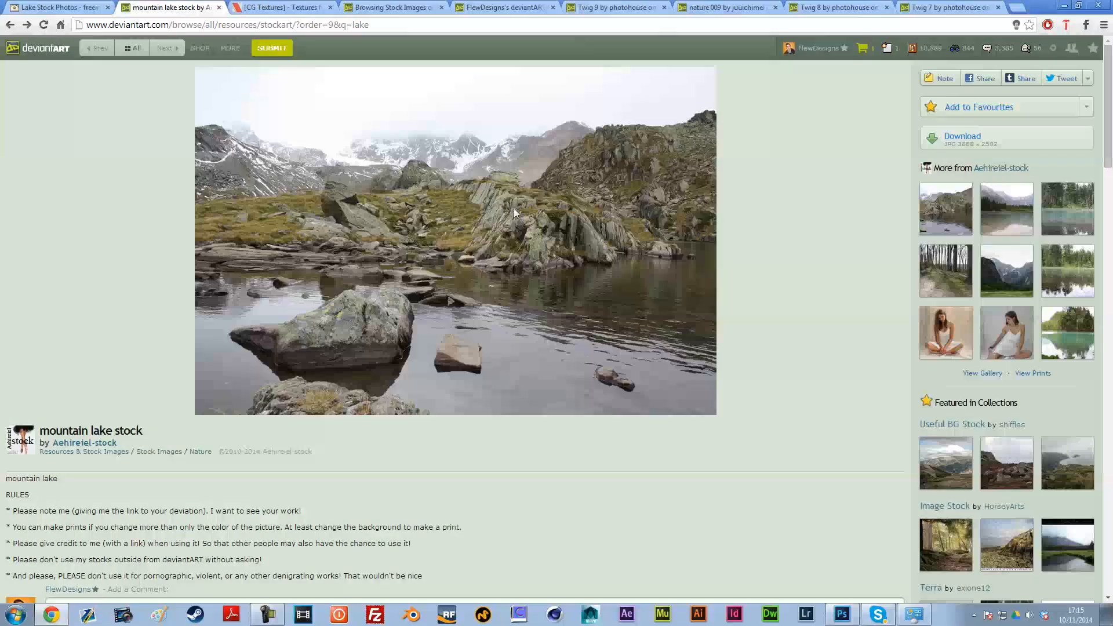
left_click(280, 7)
left_click(144, 7)
Step: Search CG Textures for "ladybug" and return to the butterfly photo results
left_click(280, 7)
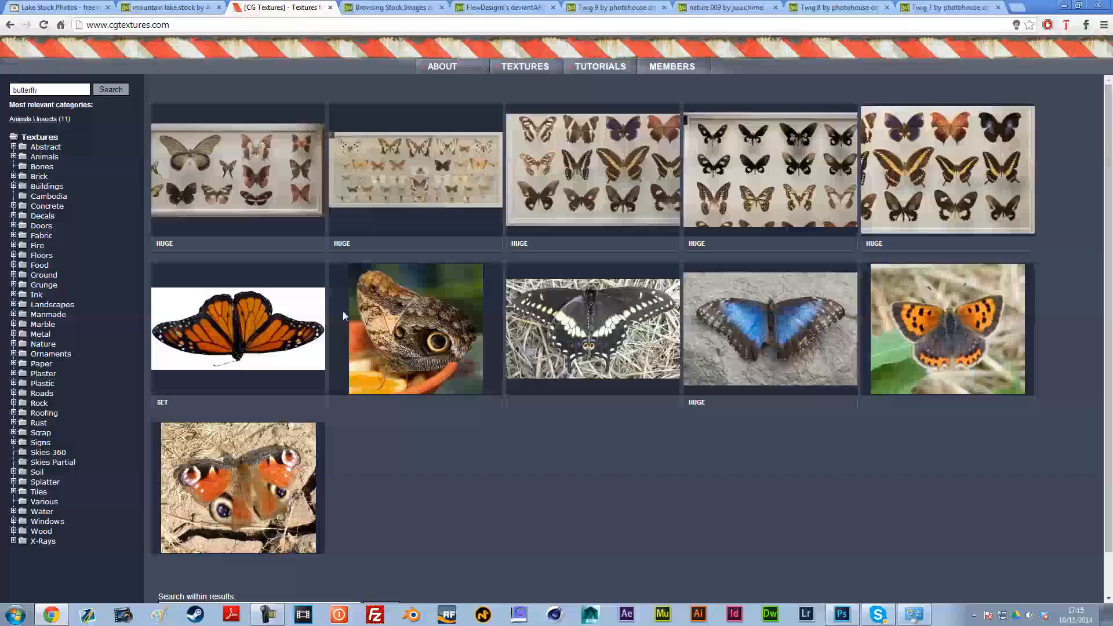
mouse_move(241, 320)
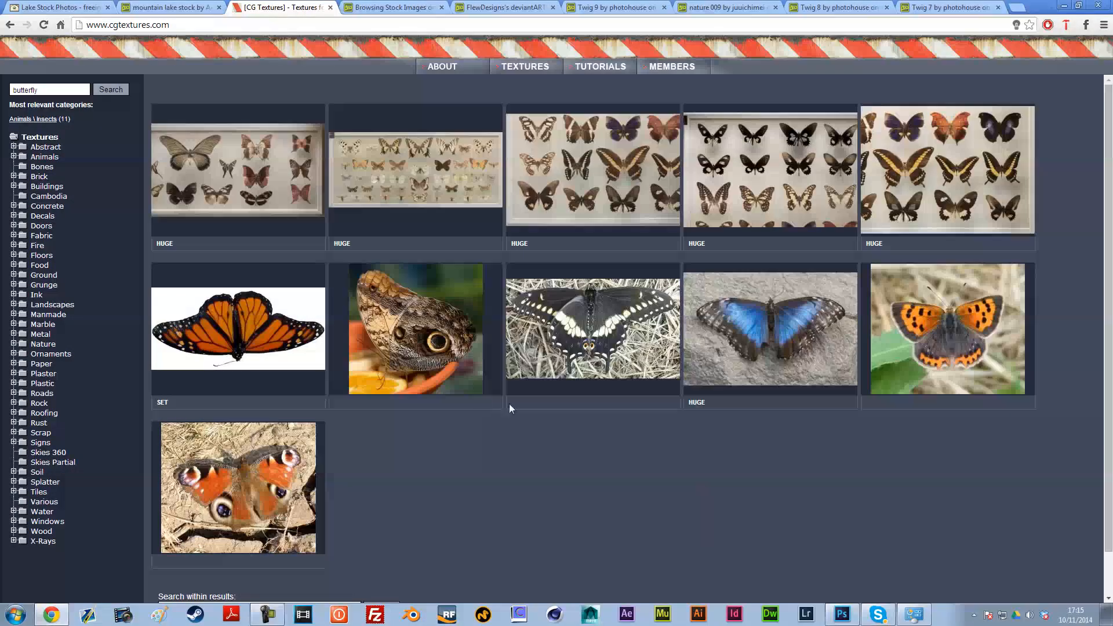
left_click_drag(81, 90, 1, 80)
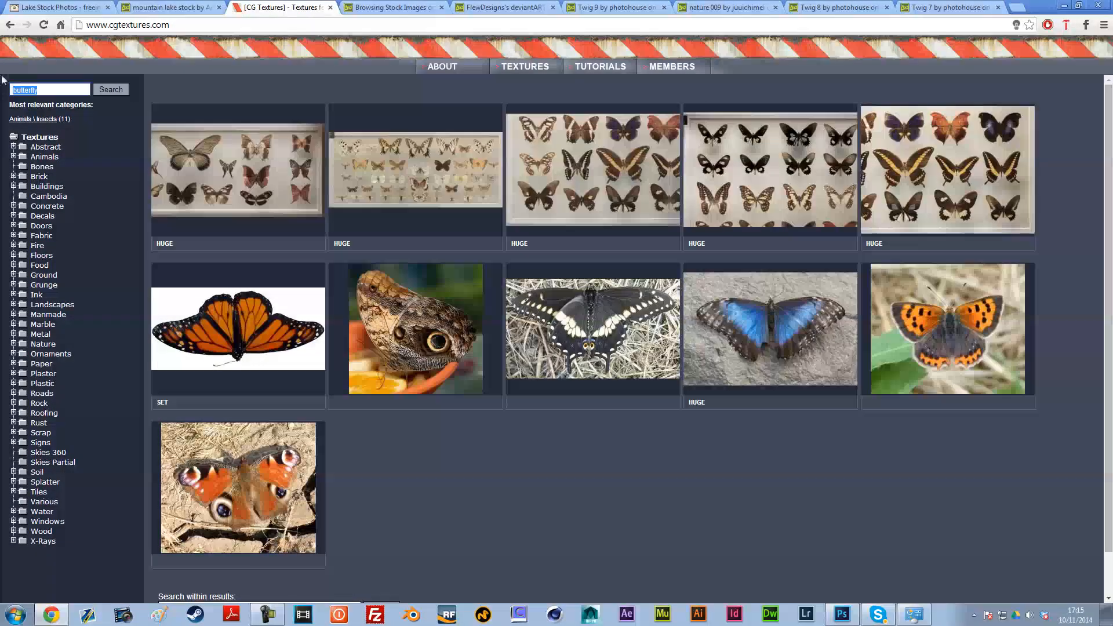
type("ladybug")
key("Return")
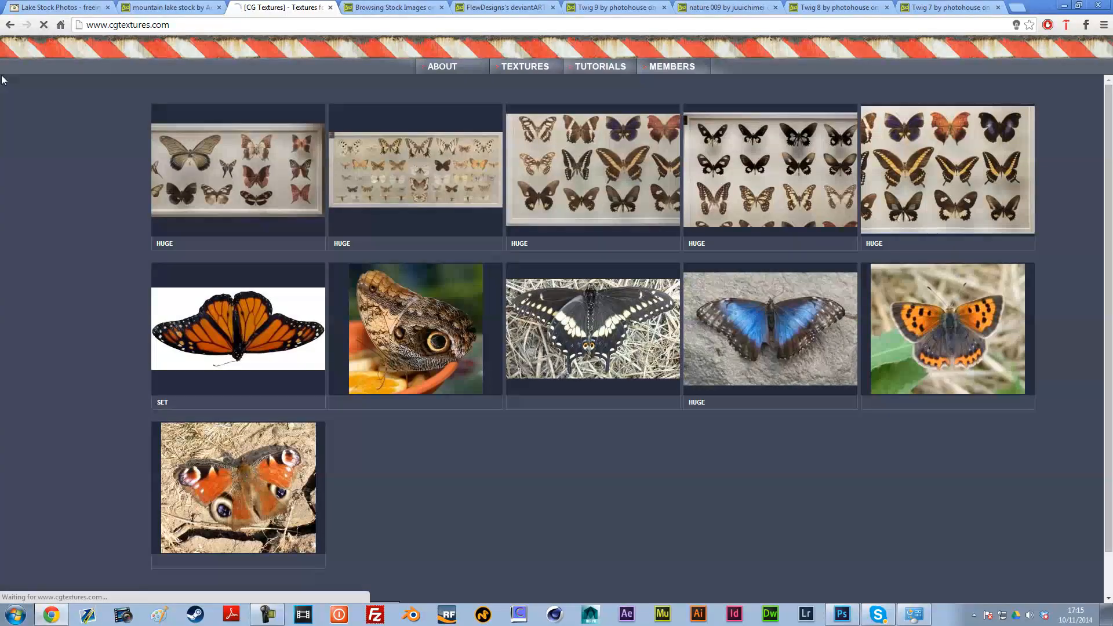
left_click(10, 25)
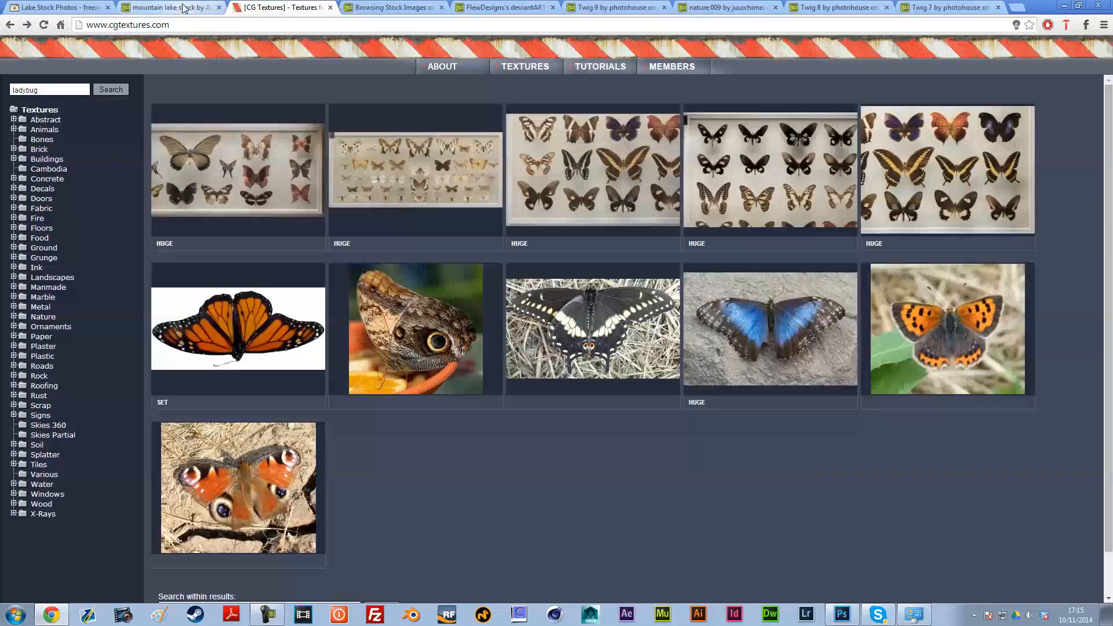
Step: Search deviantART for "ladybug" and return to the butterfly stock image results
left_click(404, 6)
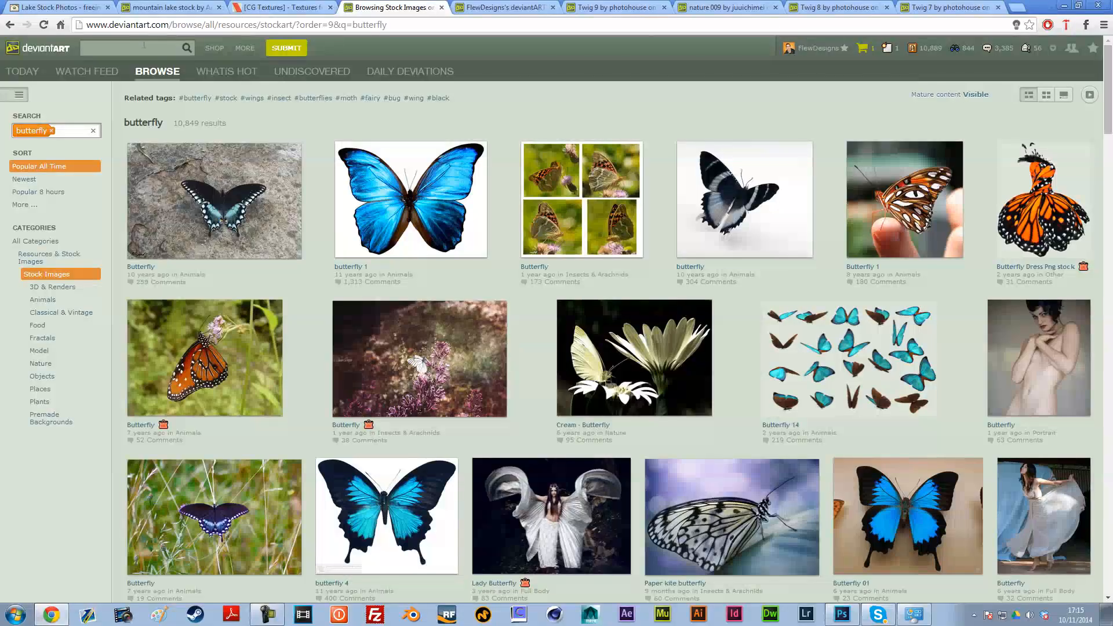
left_click(143, 45)
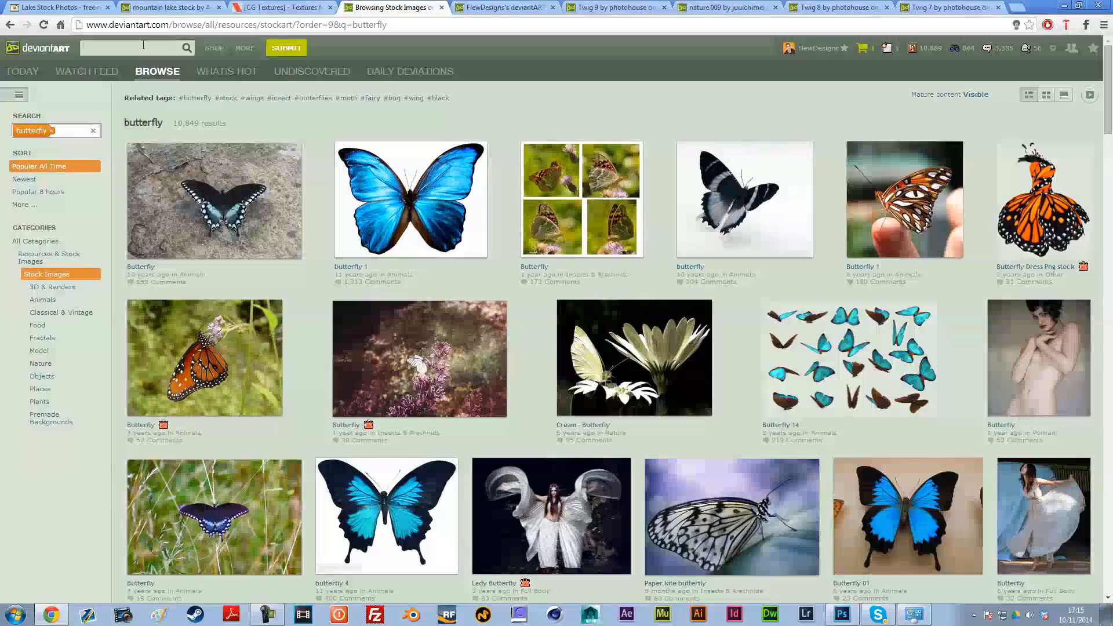
type("ladybug")
key("Return")
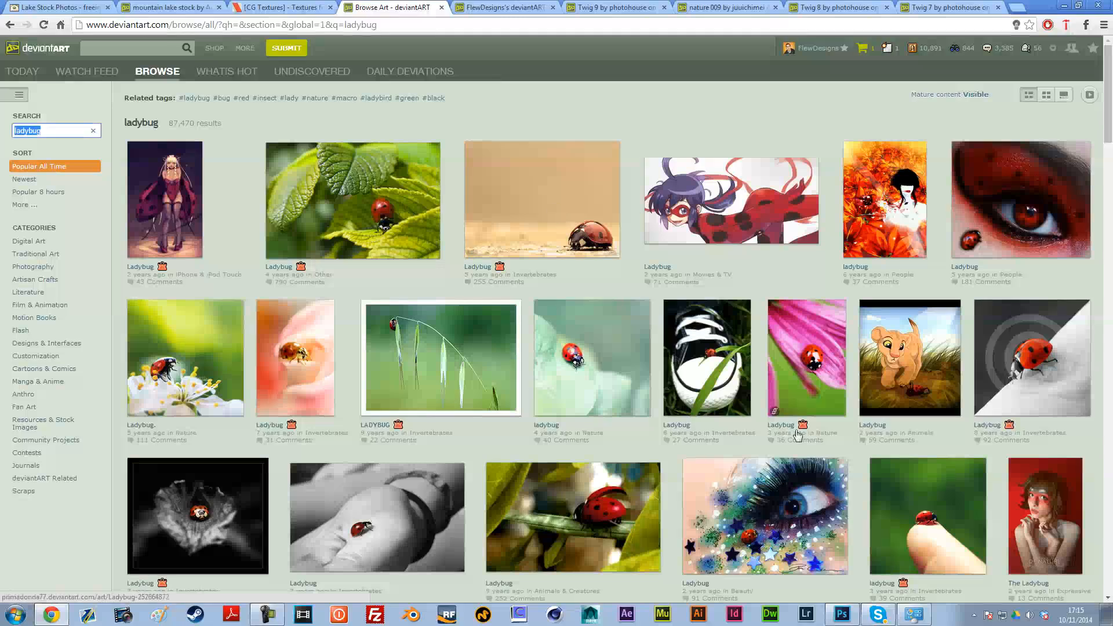
left_click(10, 25)
Step: Look through the stock images on the deviantART favourites page and close that page
left_click(504, 7)
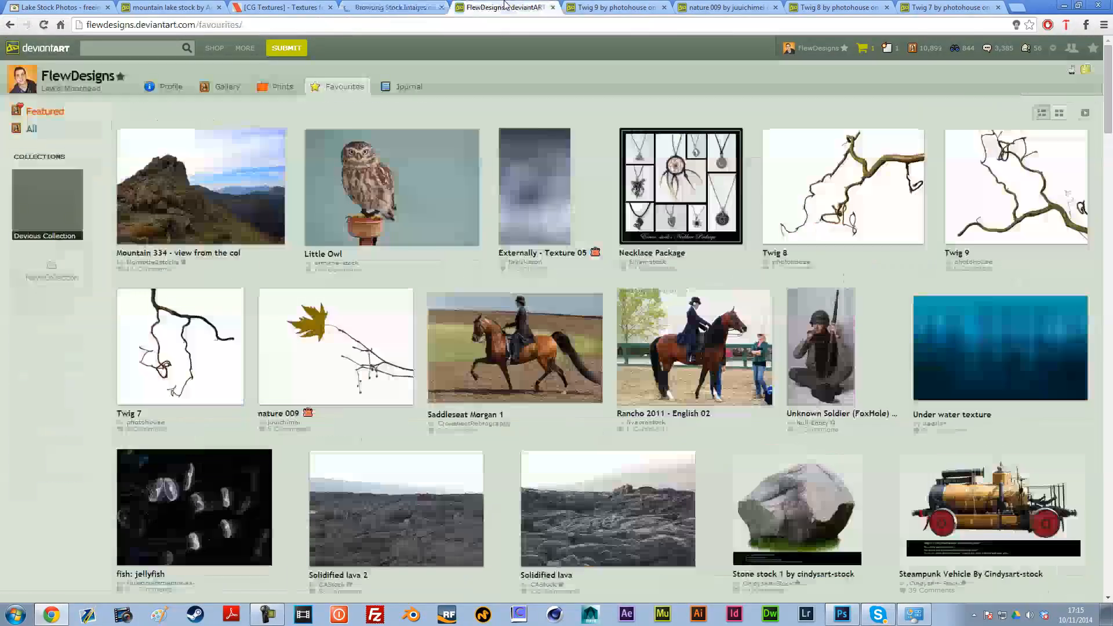
scroll(624, 215, "down", 4)
scroll(624, 215, "up", 4)
key("ctrl+w")
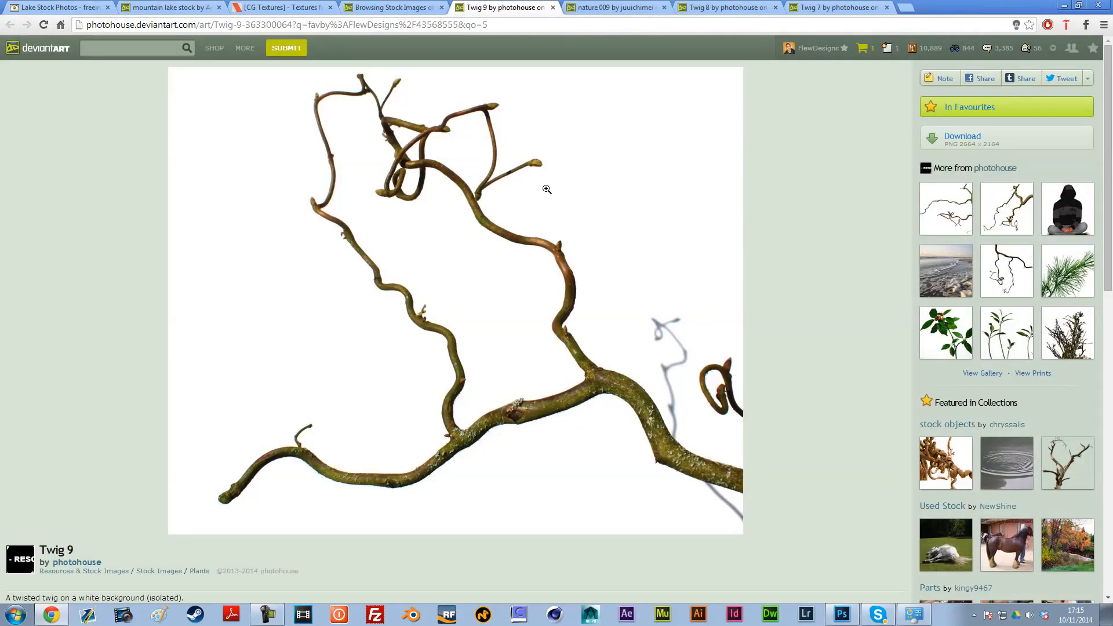
Step: Examine the Twig 9, nature 009, Twig 8 and Twig 7 stock pages and return to the butterfly results
scroll(488, 290, "down", 4)
scroll(488, 290, "up", 4)
left_click(617, 7)
left_click(727, 7)
left_click(837, 7)
left_click(728, 7)
left_click(467, 7)
left_click(394, 7)
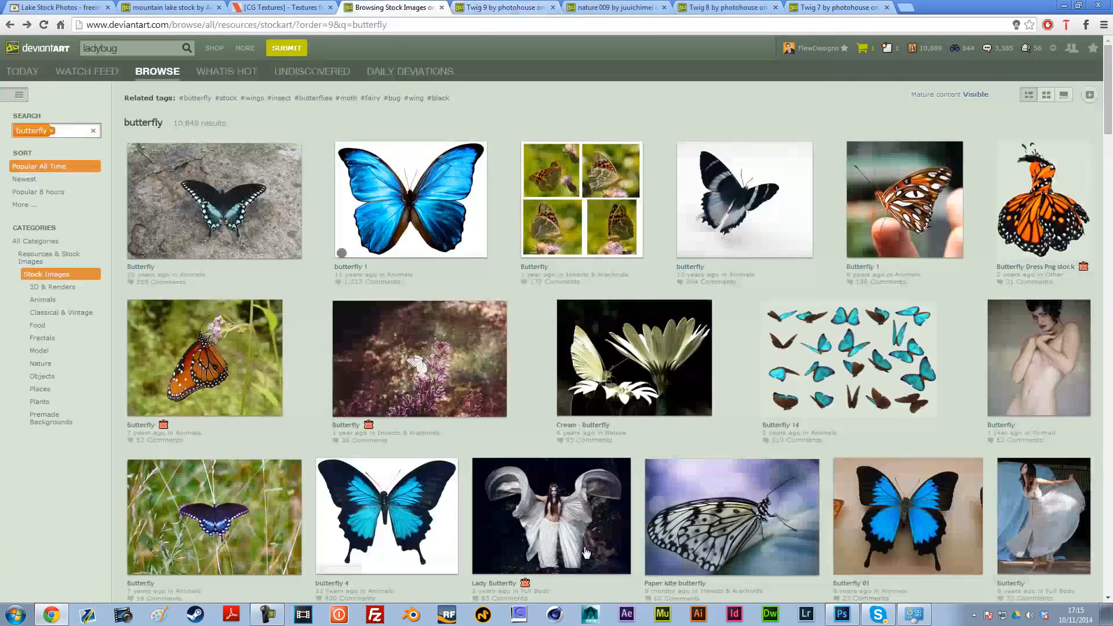
Step: Switch to Photoshop and check the composite's pixel dimensions and resolution with Image Size
left_click(841, 614)
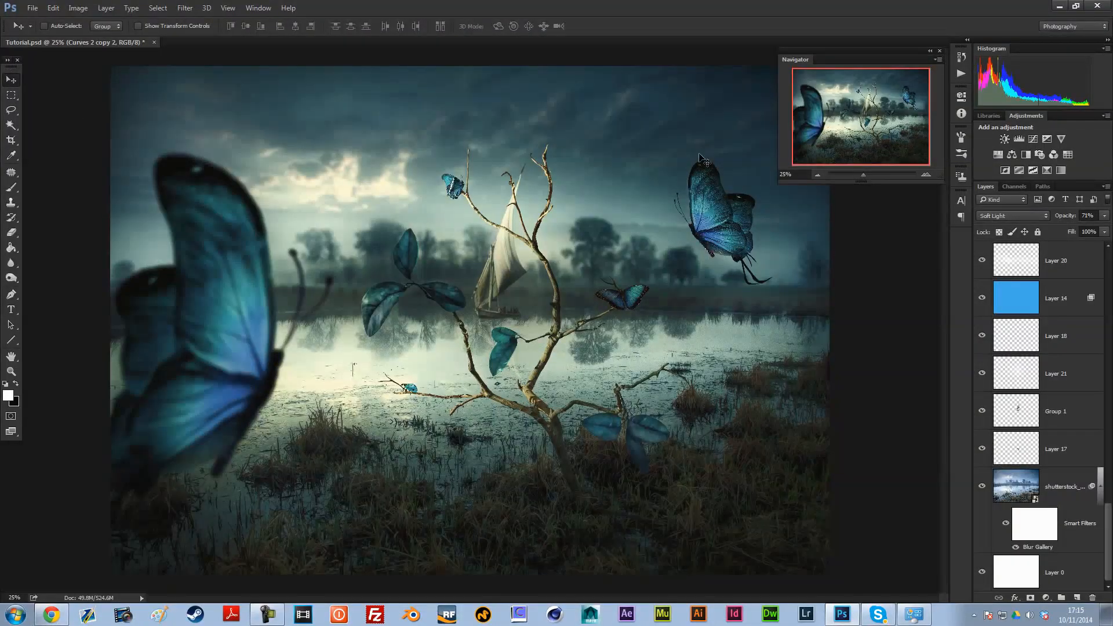
left_click(817, 174)
left_click(925, 175)
left_click(79, 8)
left_click(99, 93)
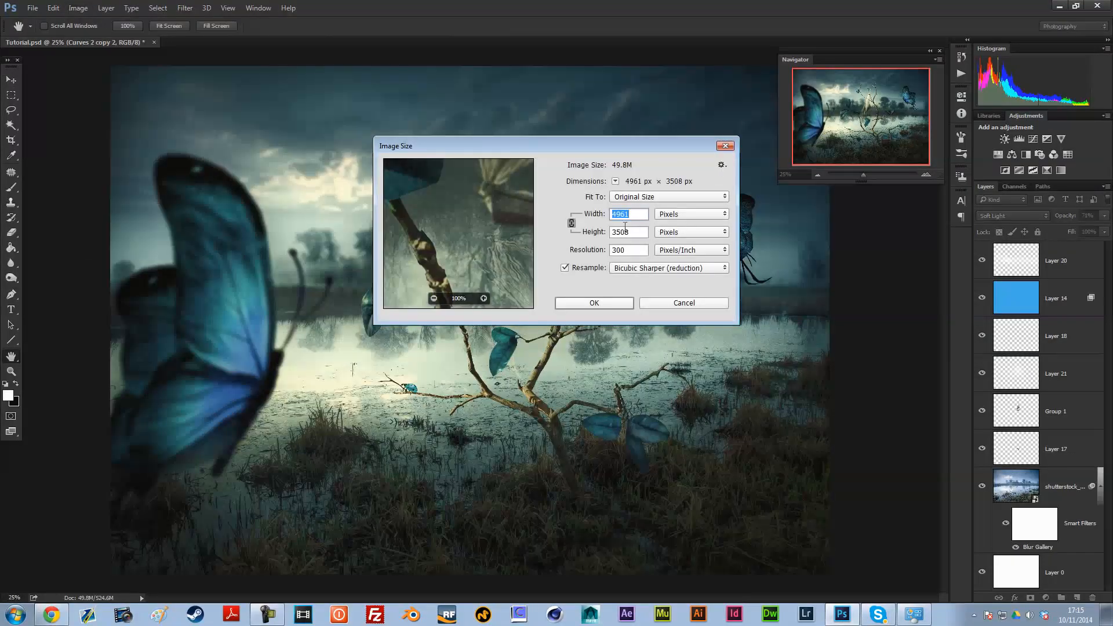
left_click_drag(631, 214, 621, 214)
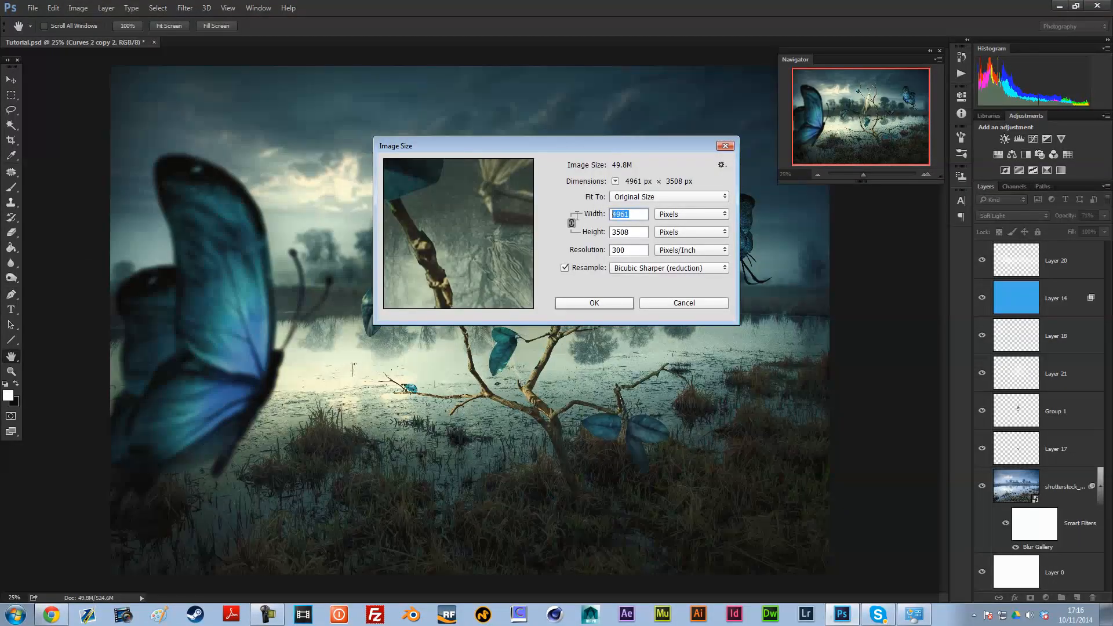
left_click(683, 302)
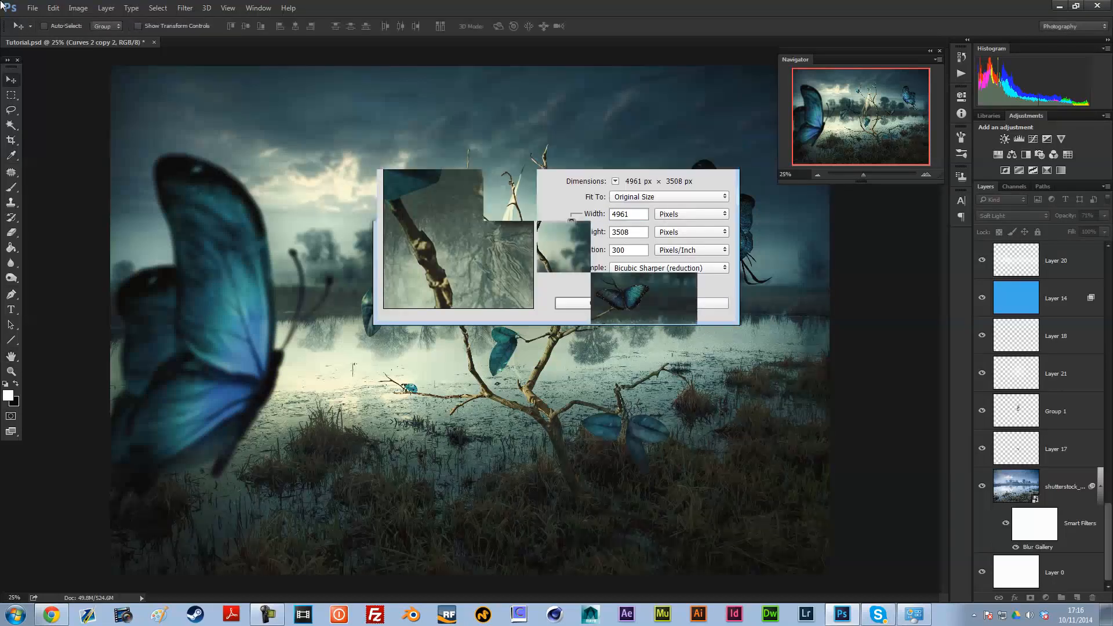
Step: Create a new white RGB document of 4961 x 3508 pixels with a resolution of 72 pixels/inch
left_click(32, 8)
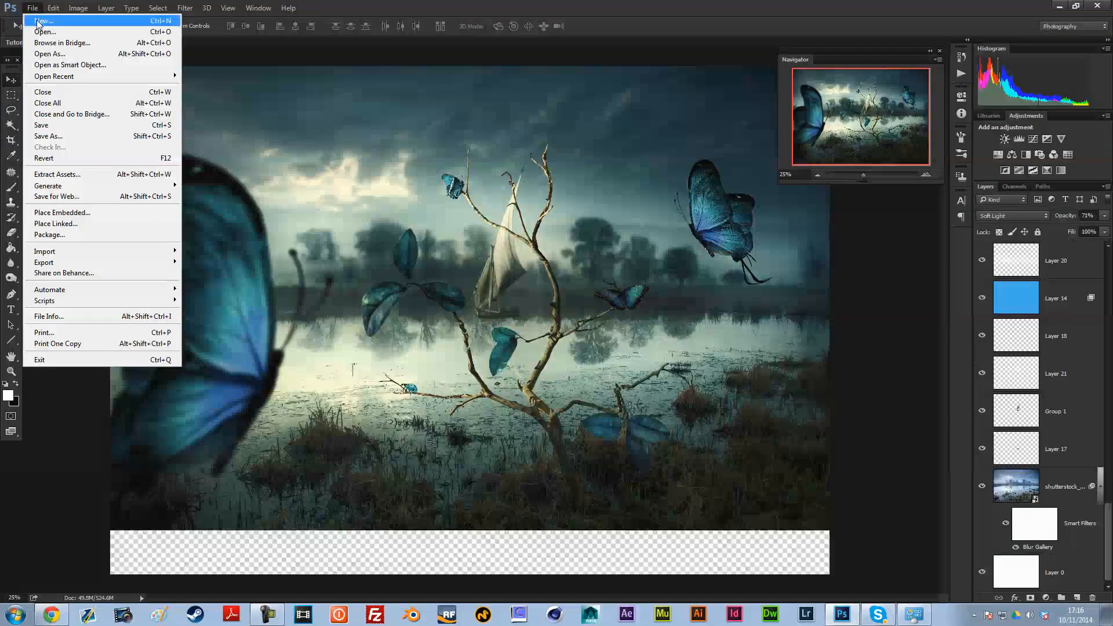
left_click(42, 21)
left_click(587, 200)
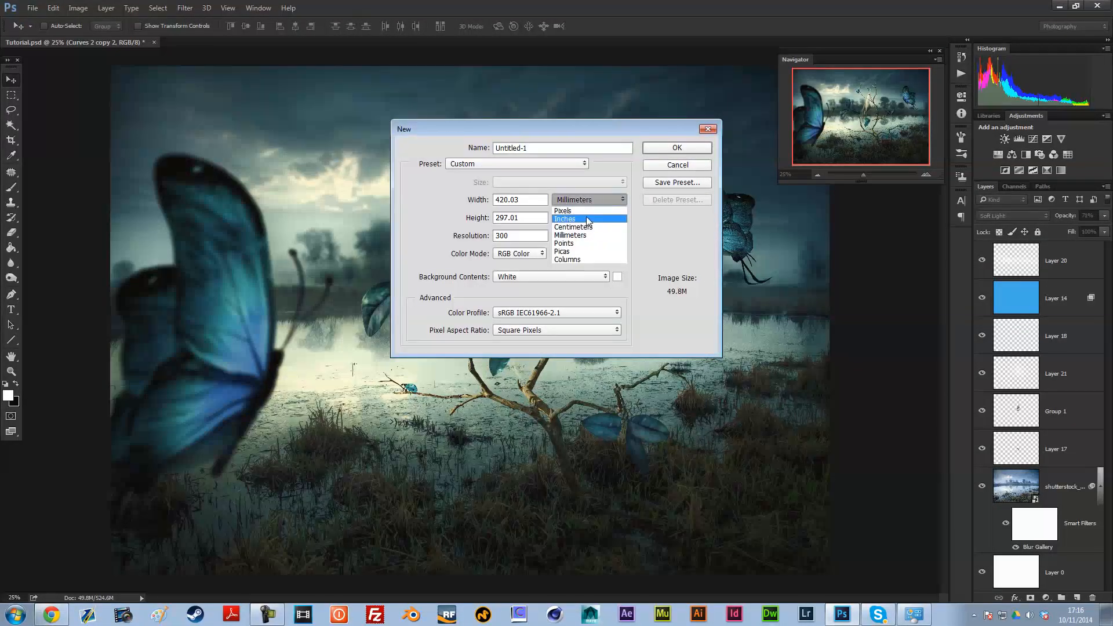
left_click(583, 211)
double_click(501, 235)
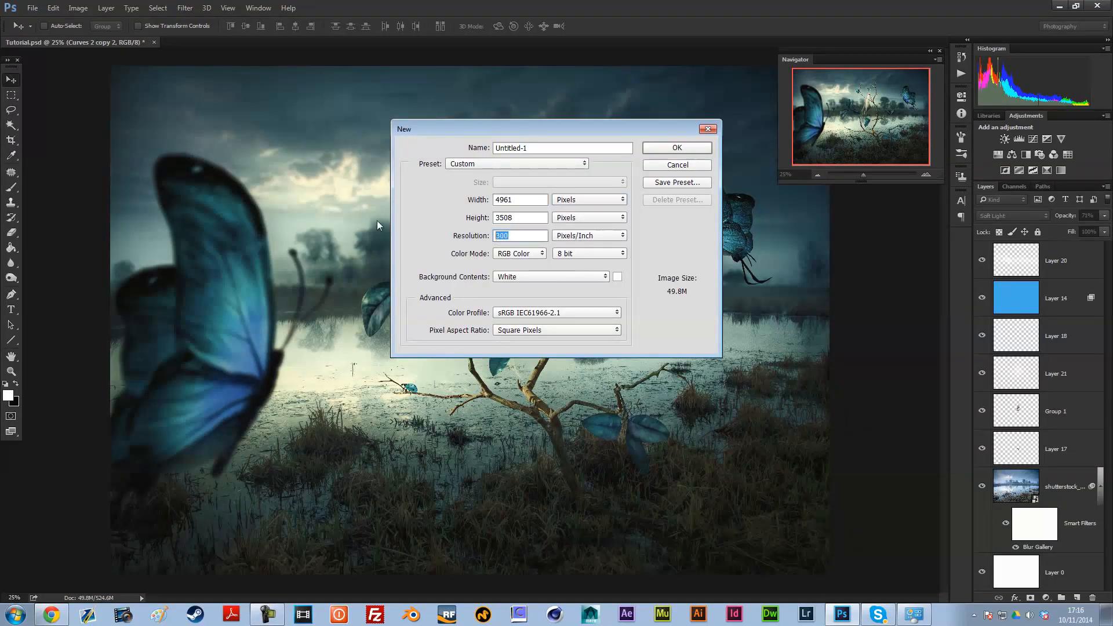
type("72")
left_click(689, 150)
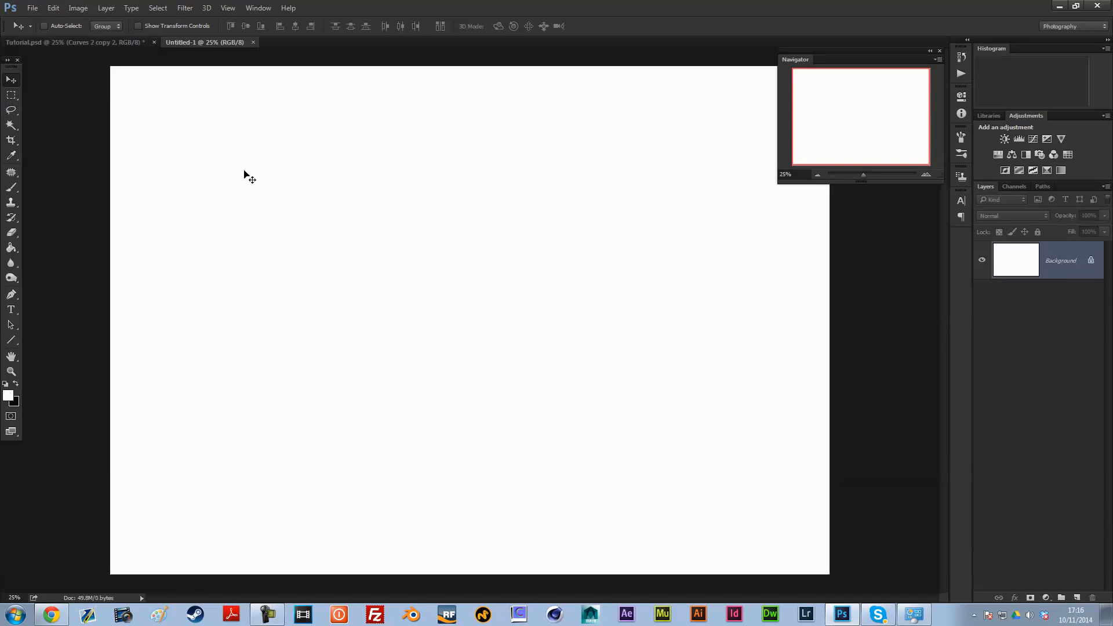
Step: Convert the new document's locked Background into a regular layer with the default settings
double_click(1070, 267)
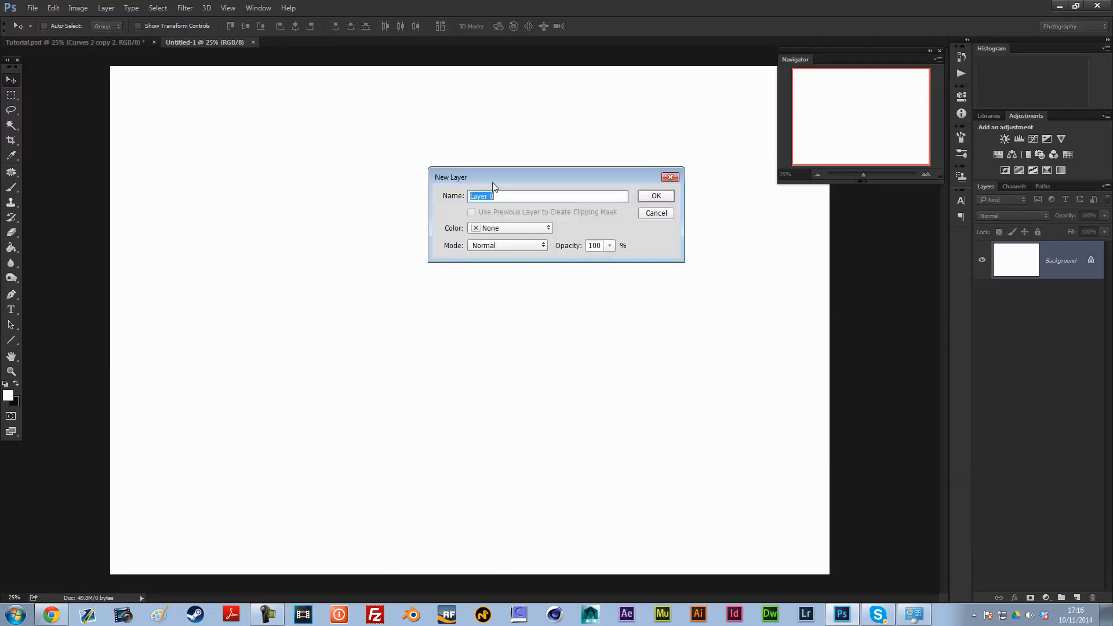
left_click(658, 195)
Step: Examine the shutterstock lake photo layer near the bottom of the stack in Tutorial.psd and return to the untitled document
left_click(75, 42)
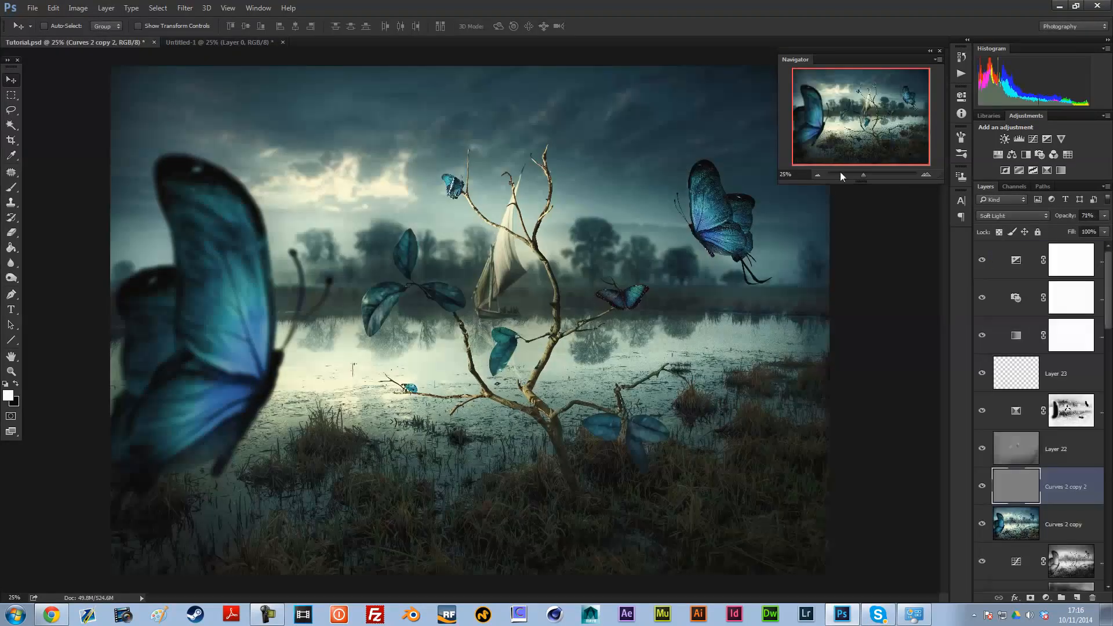
left_click(818, 175)
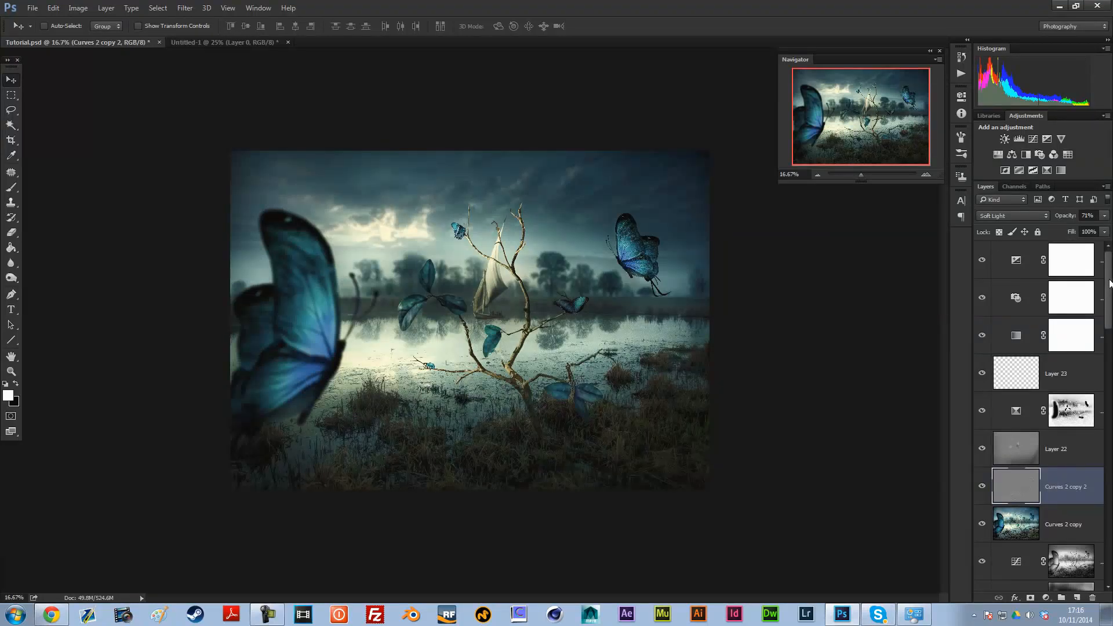
scroll(1109, 282, "down", 10)
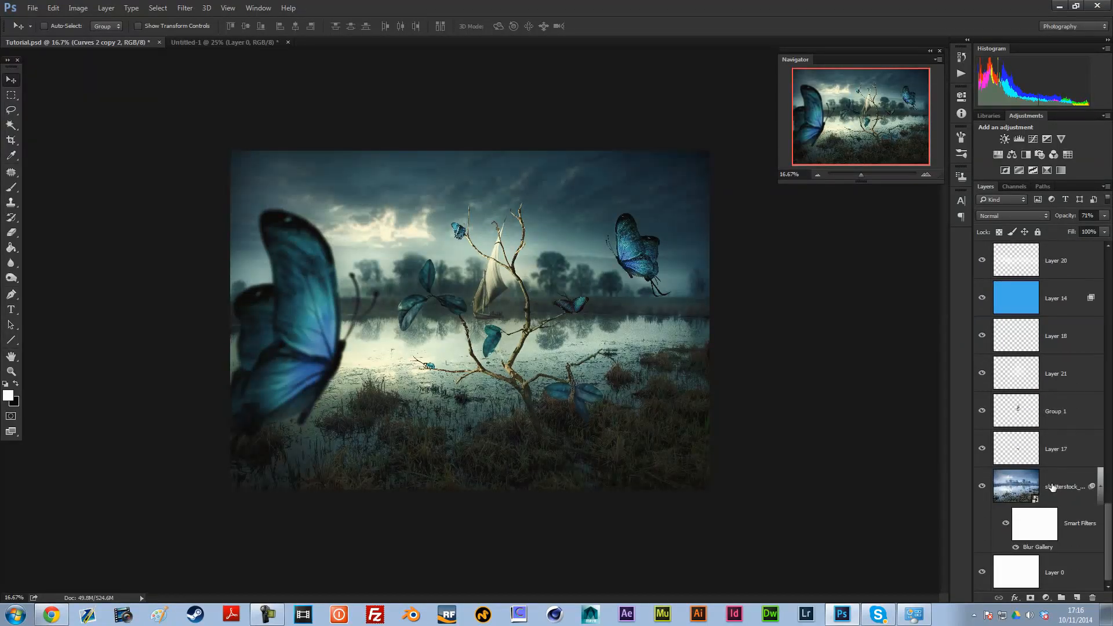
left_click(1072, 493)
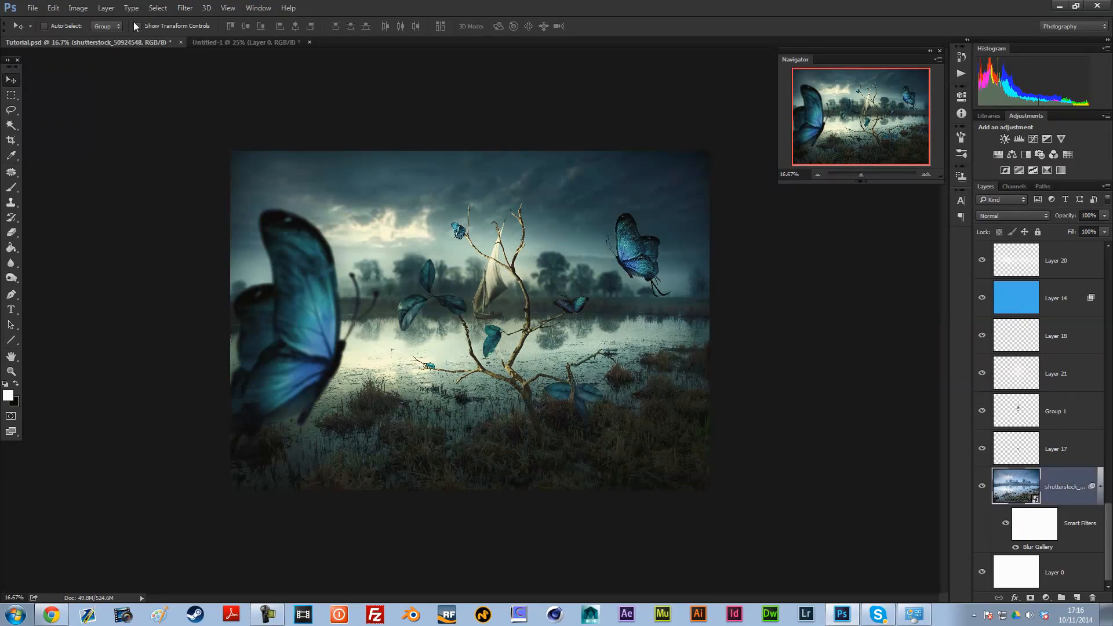
left_click(213, 43)
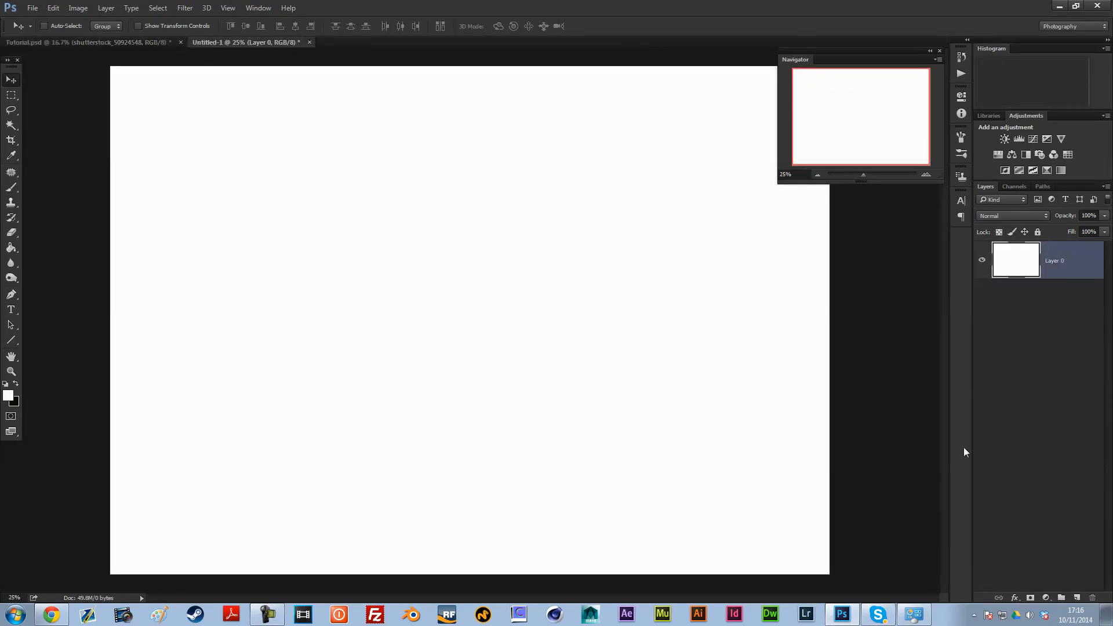
Step: Place the stock lake photo shutterstock_50924548 from the file browser into the untitled document
left_click(16, 615)
left_click(180, 315)
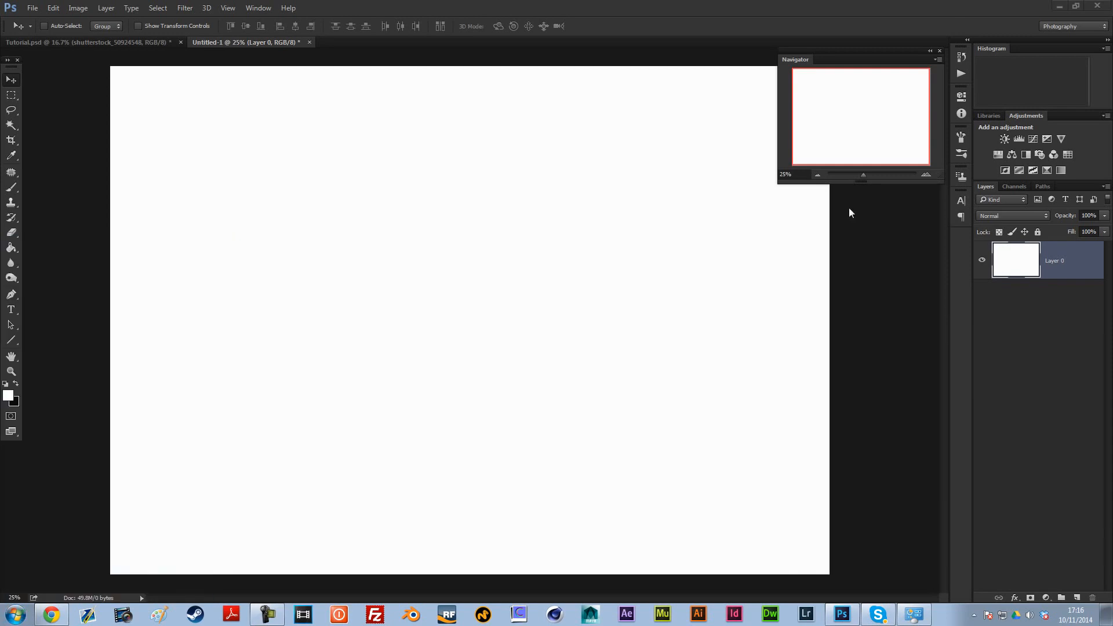
left_click_drag(561, 4, 1112, 8)
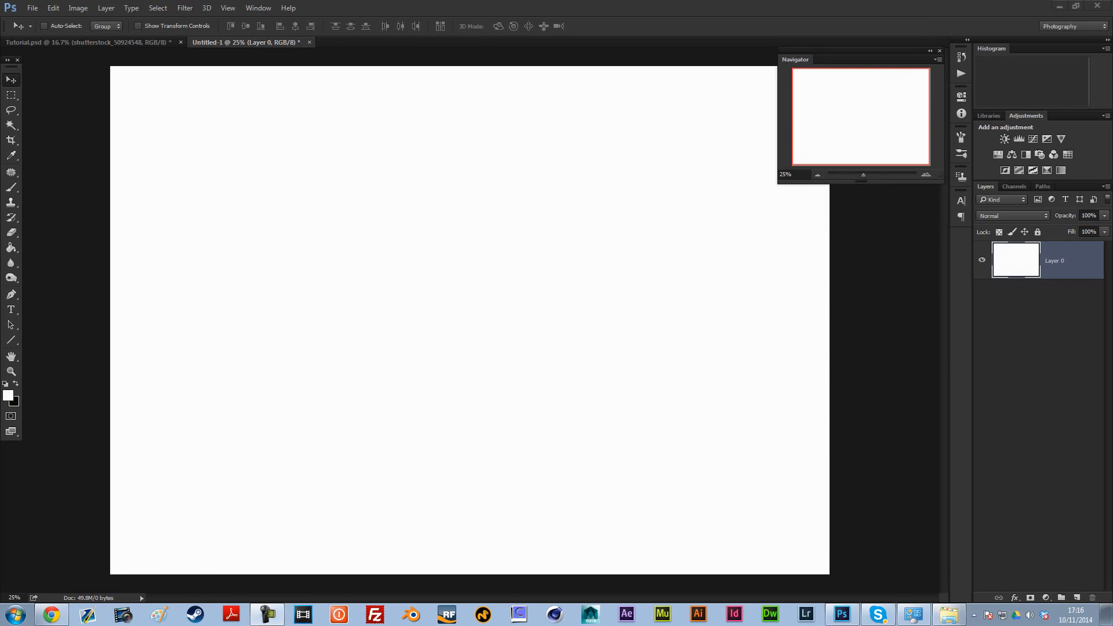
left_click_drag(1112, 399, 298, 326)
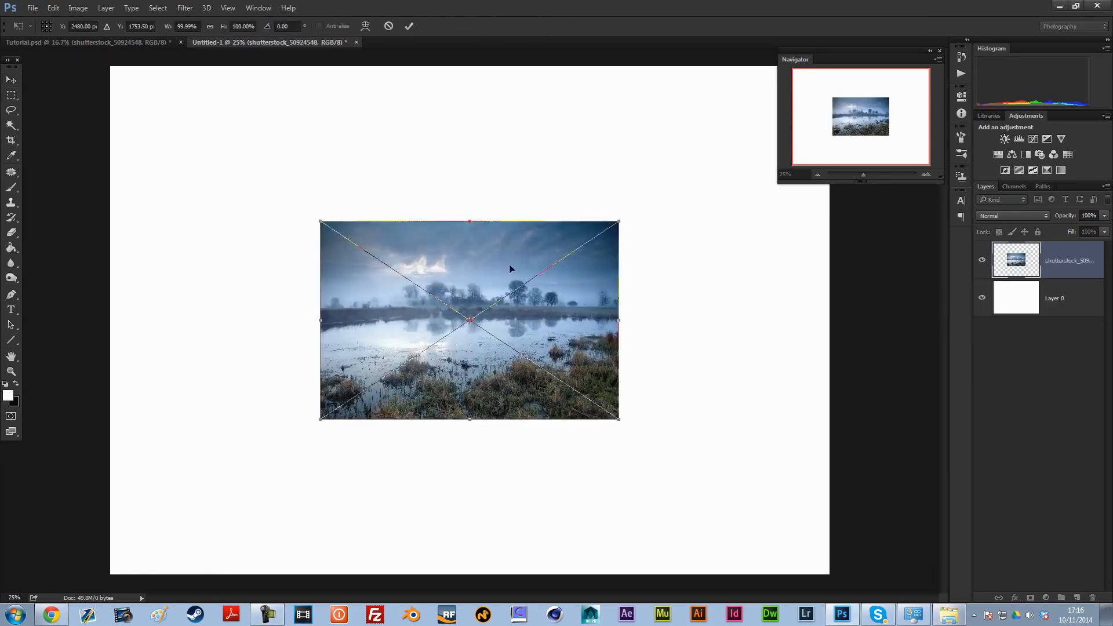
Step: Scale the placed lake photo up from its centre until it covers the whole canvas and apply the transform
left_click(817, 175)
left_click_drag(570, 253, 718, 167)
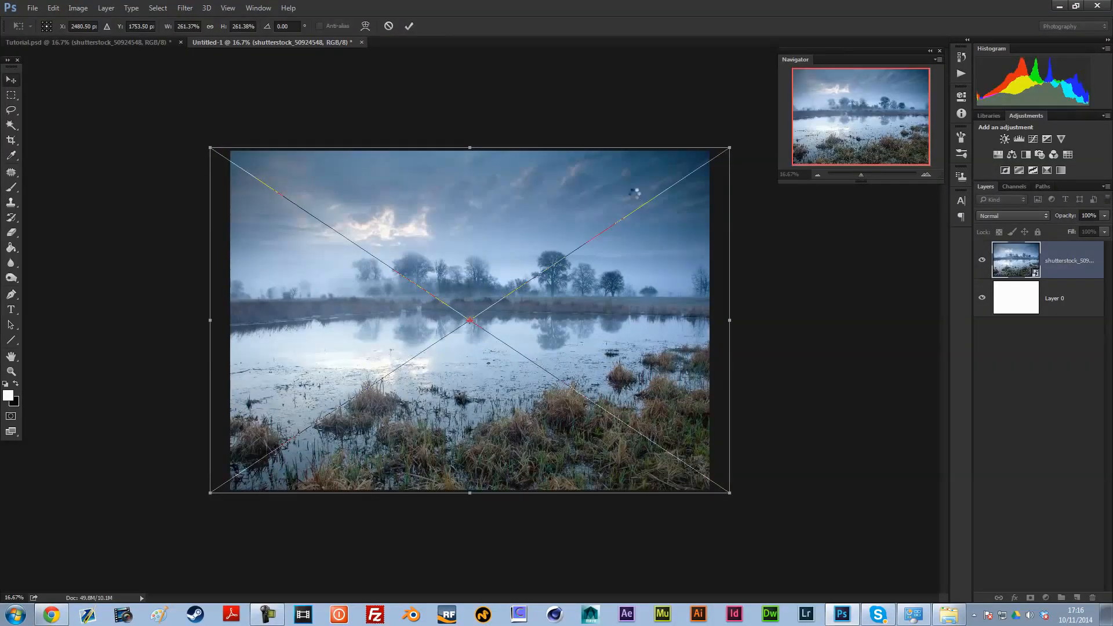
key("ctrl+z")
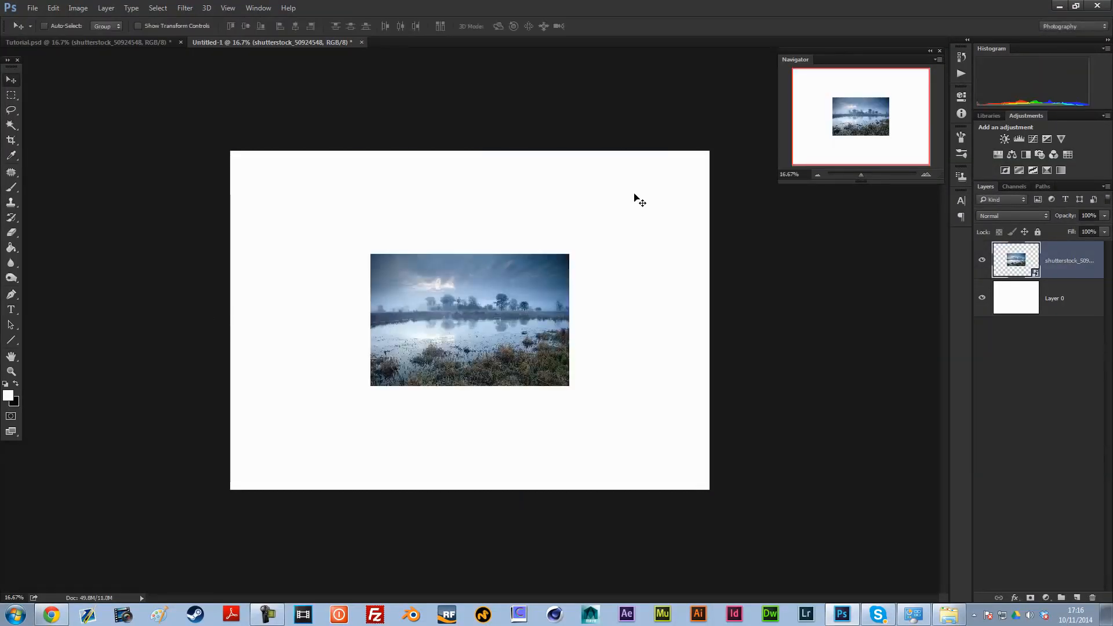
key("ctrl+t")
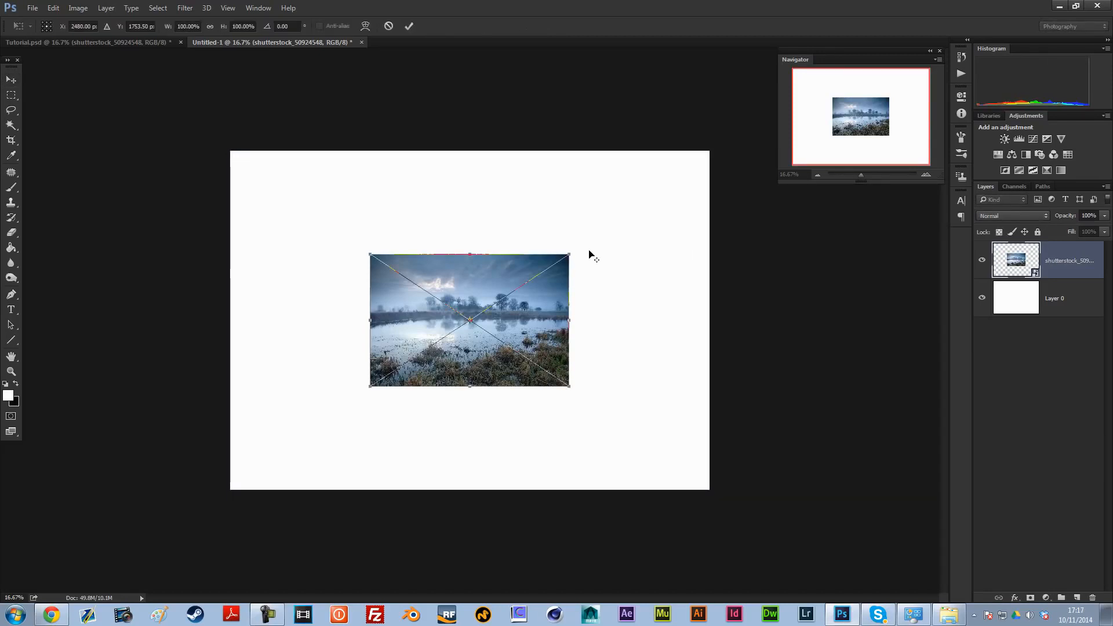
left_click_drag(572, 255, 741, 159)
key("Return")
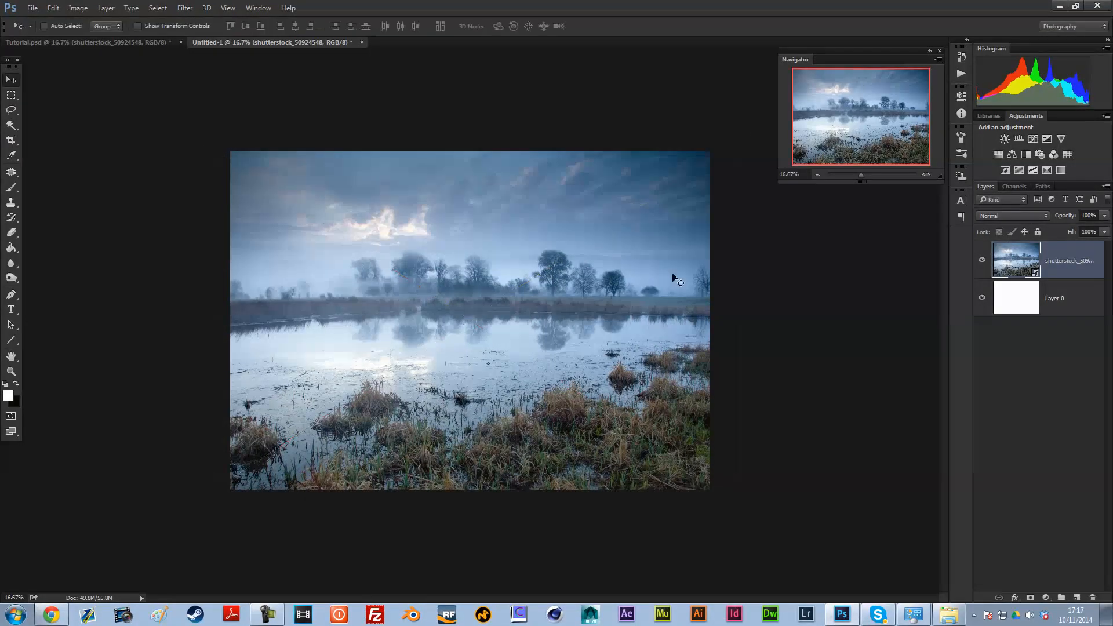
Step: Check Layer 17 above the lake photo in Tutorial.psd with its visibility off, and return to the untitled lake document
left_click(96, 41)
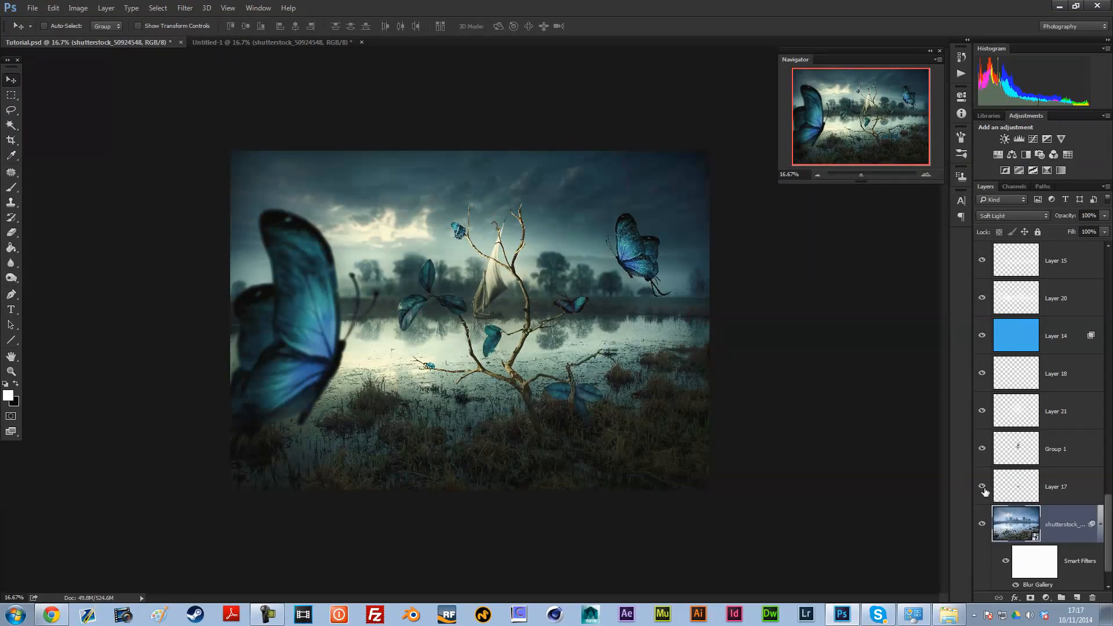
left_click(1028, 494)
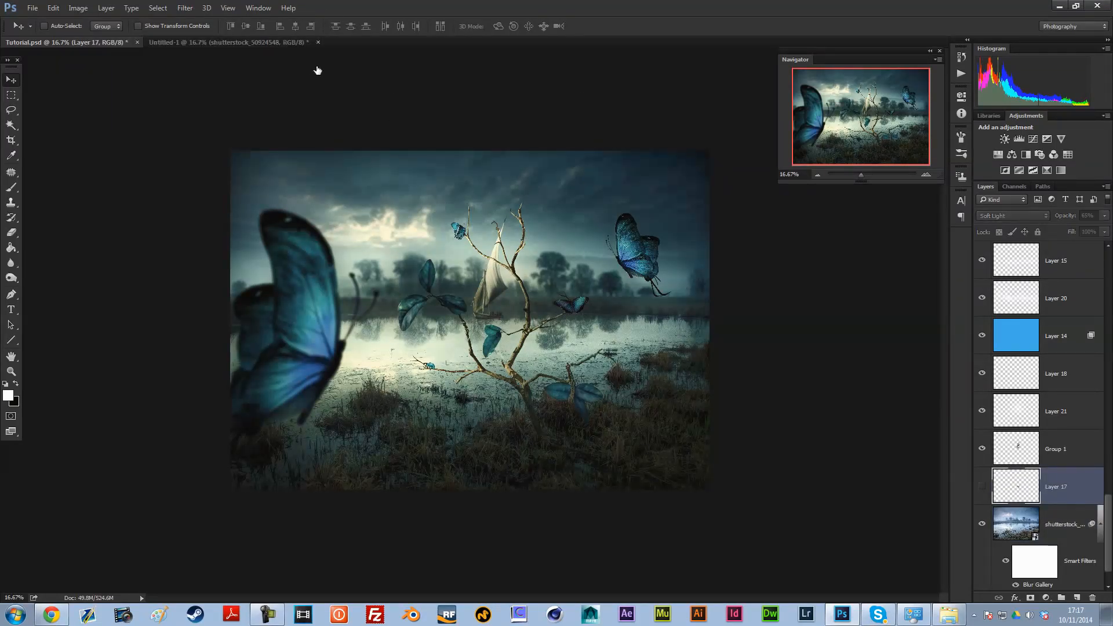
left_click(229, 42)
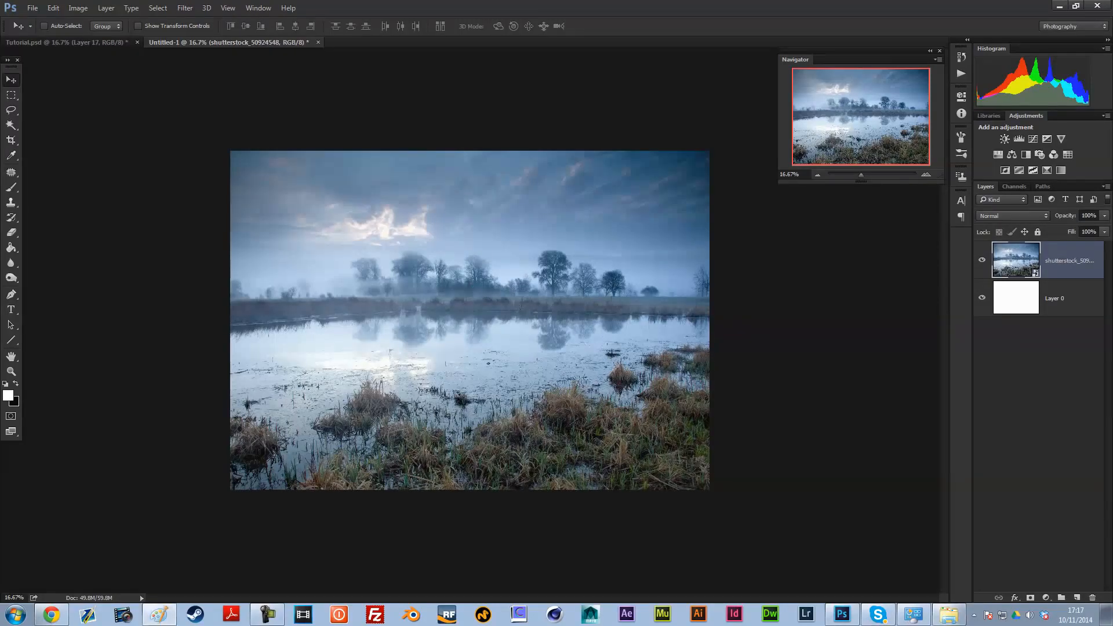
Step: Open the twig photo shutterstock_173134403.jpg in its own document and convert its Background into a regular layer
left_click_drag(384, 1, 383, 42)
double_click(1078, 271)
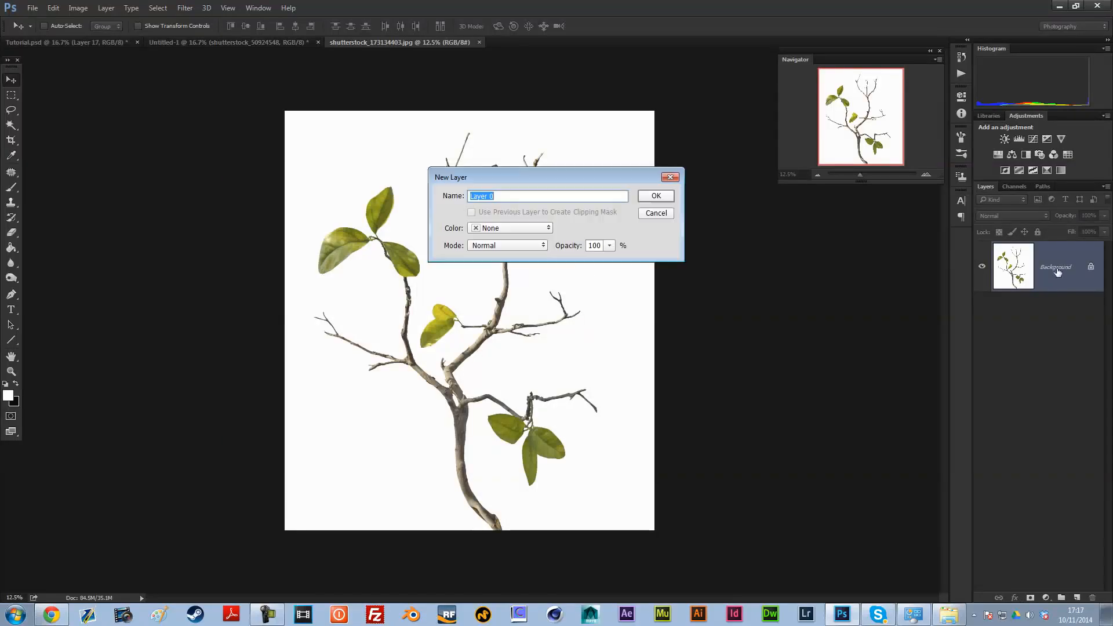
left_click(661, 196)
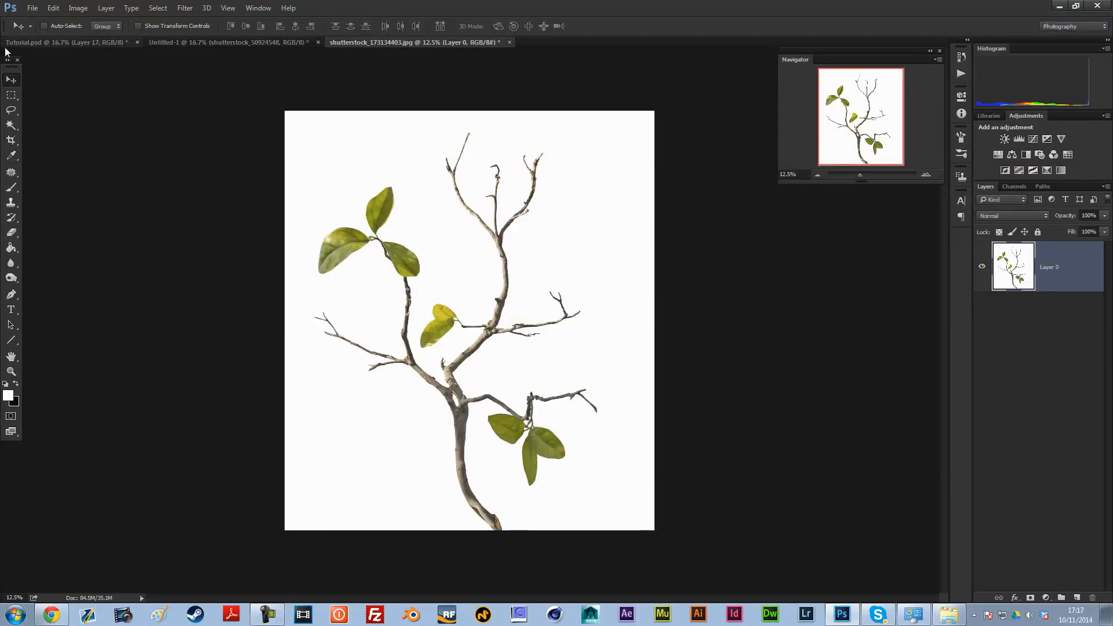
Step: Switch to Chrome to view the Twig 9 stock page on deviantART, and return to the twig photo in Photoshop
left_click(51, 614)
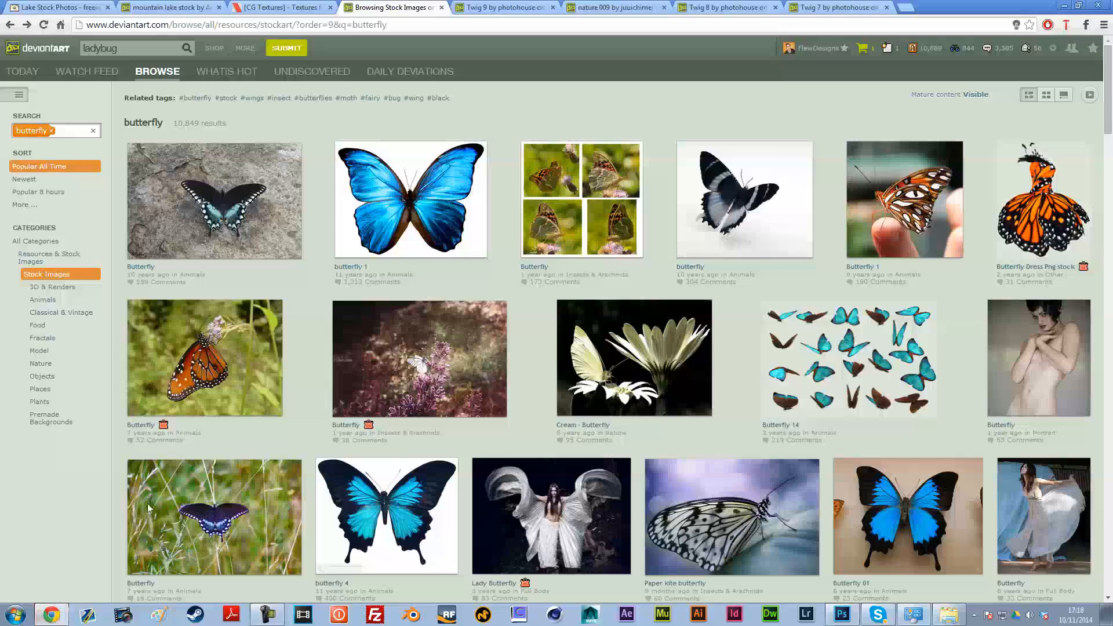
left_click(499, 7)
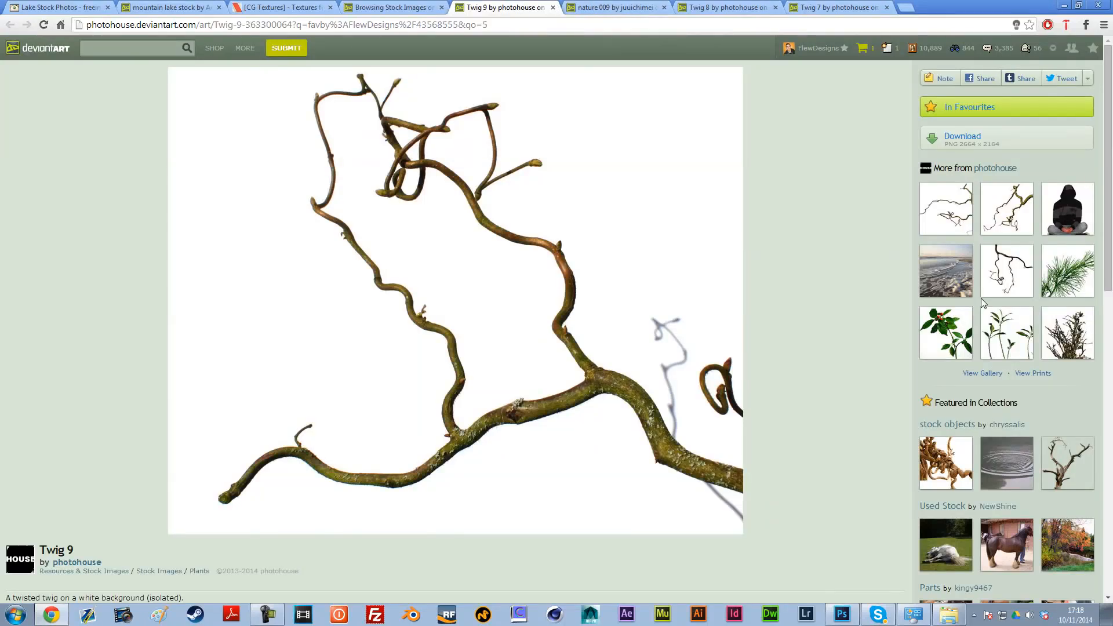
left_click(1021, 294)
left_click(10, 25)
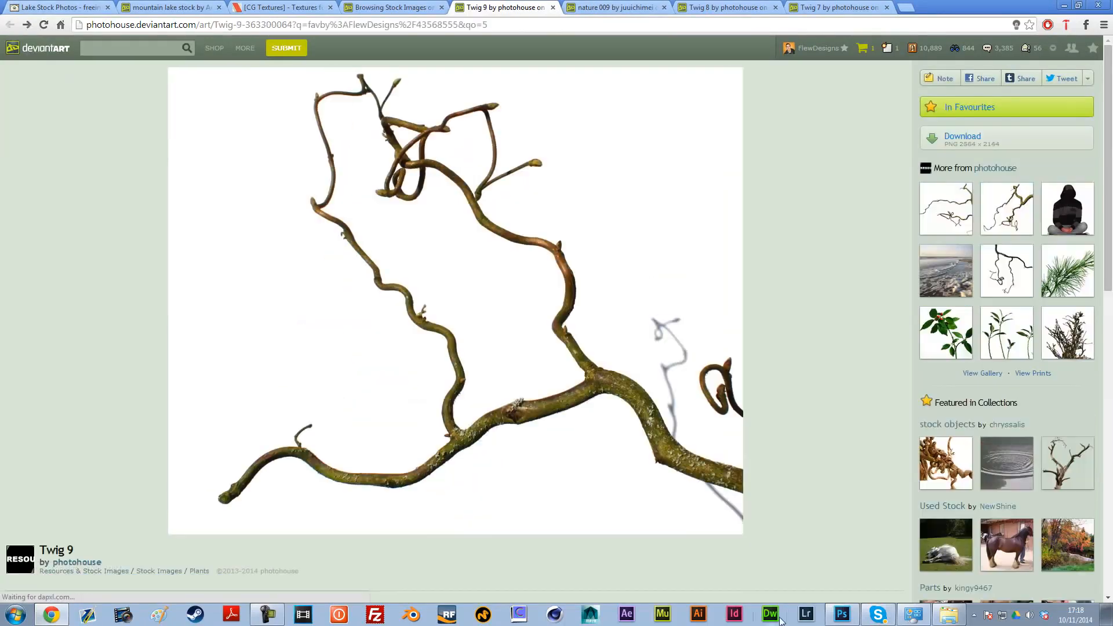
left_click(842, 614)
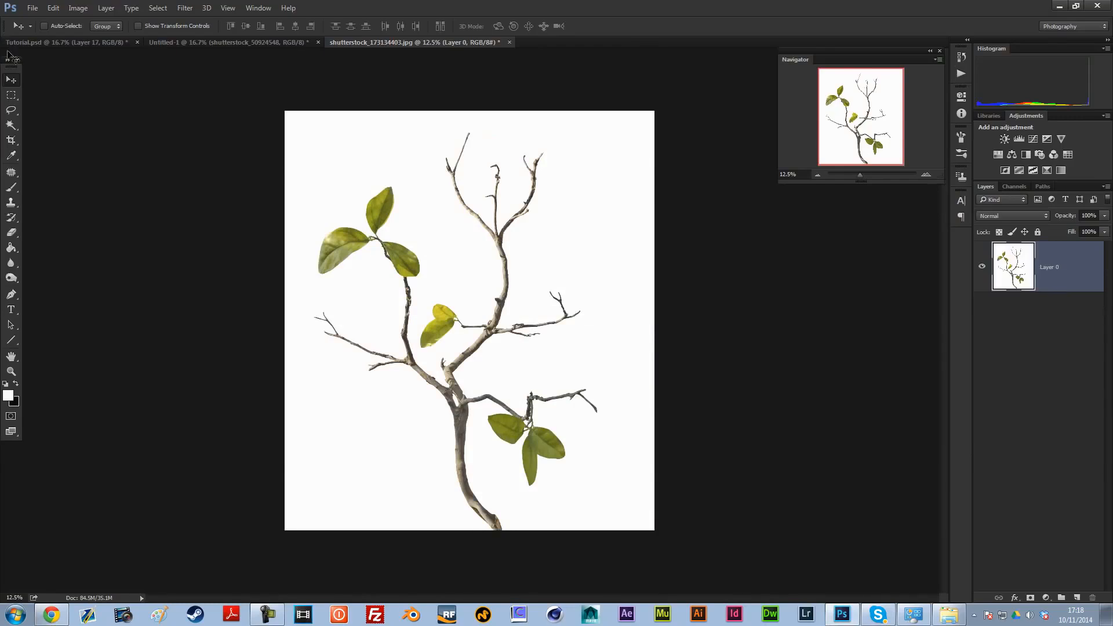
Step: Try selecting the white background around the twig with the Magic Wand at tolerance 50, and invert the selection in Quick Mask
double_click(1062, 284)
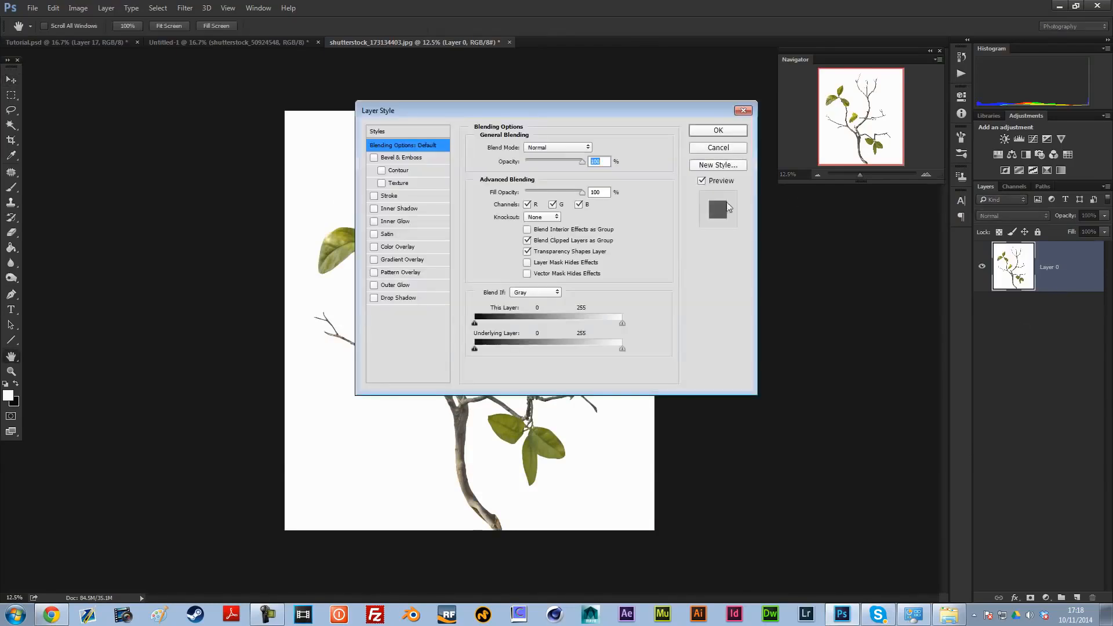
left_click(717, 148)
left_click(11, 124)
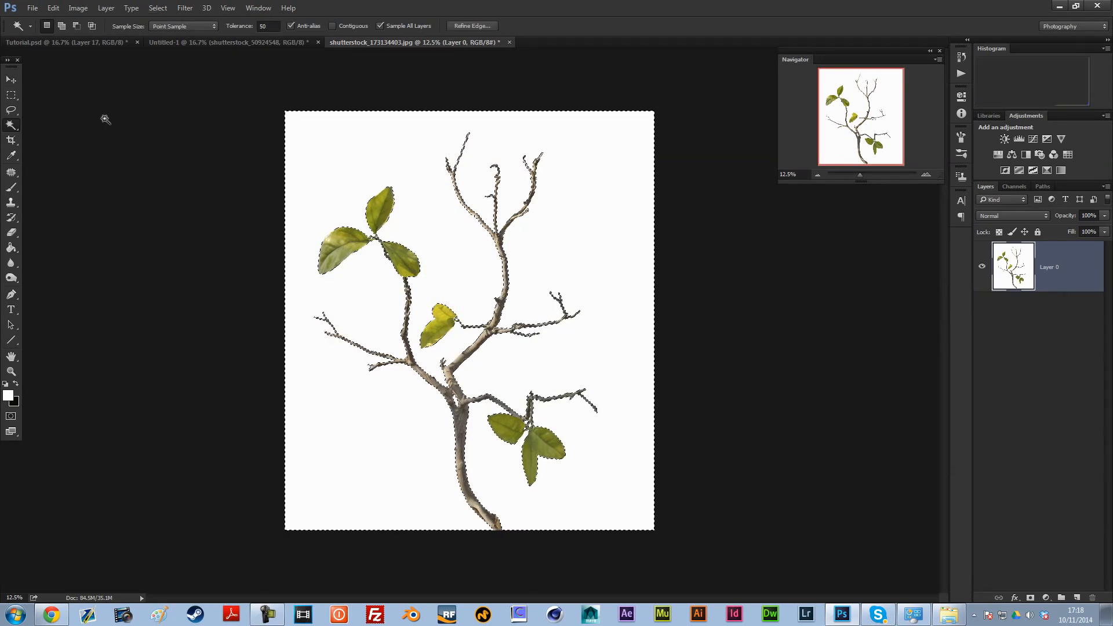
key("q")
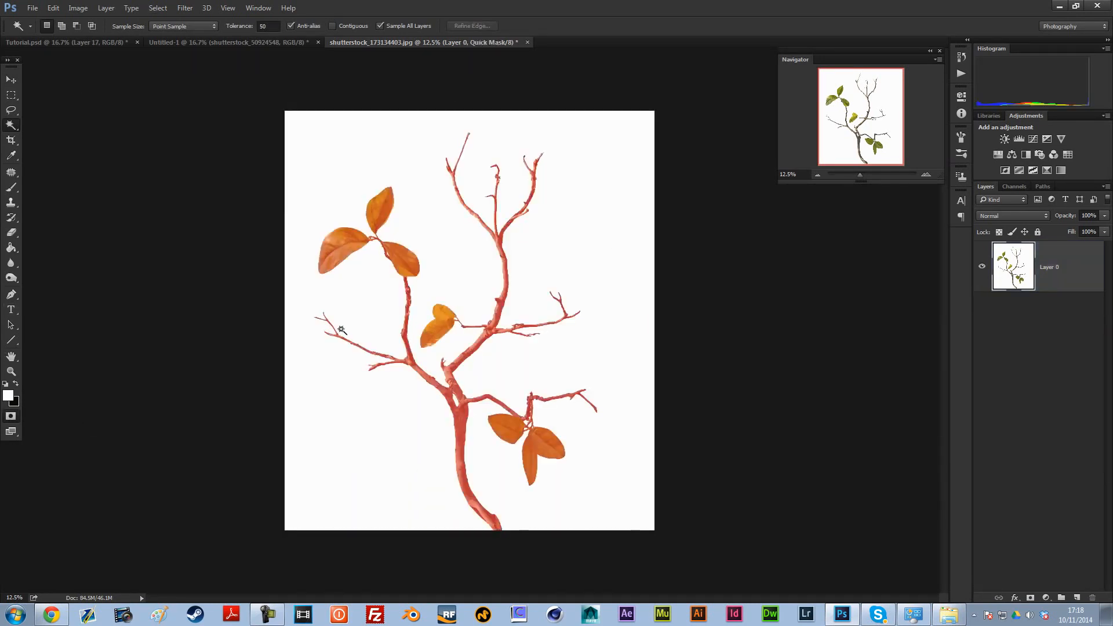
key("ctrl+i")
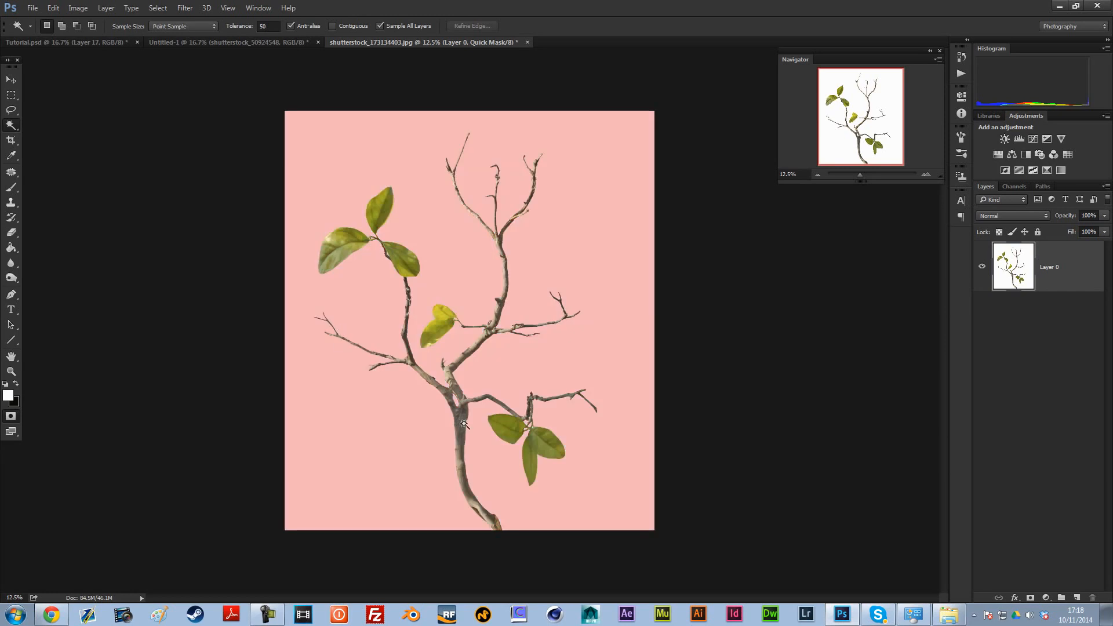
Step: Check the mask's edges along the upper branches at 100% zoom, leave Quick Mask and clear the selection
key("ctrl+plus")
key("ctrl+plus")
key("ctrl+plus")
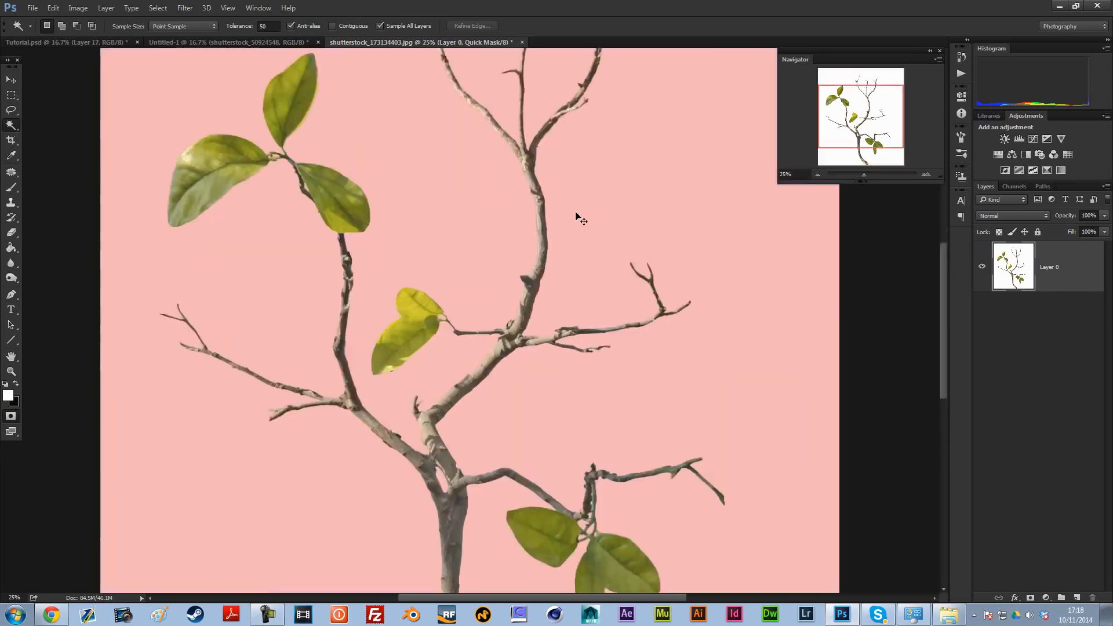
mouse_move(861, 106)
left_mouse_down()
mouse_move(861, 82)
mouse_move(878, 142)
mouse_move(857, 88)
left_mouse_up()
left_click(923, 176)
left_click(924, 176)
left_click(923, 176)
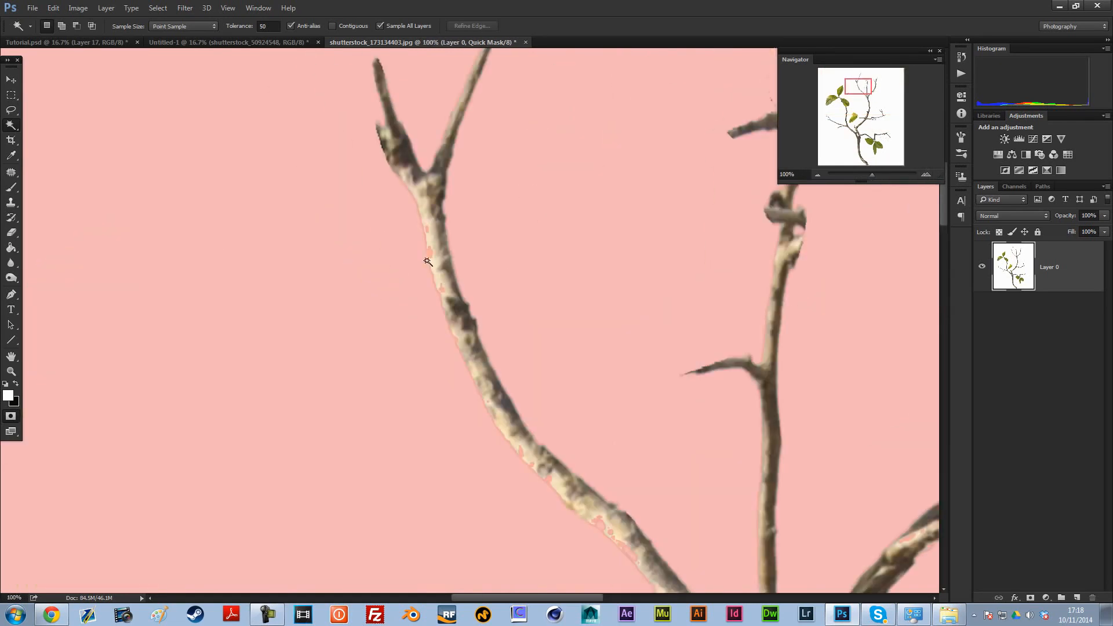
key("q")
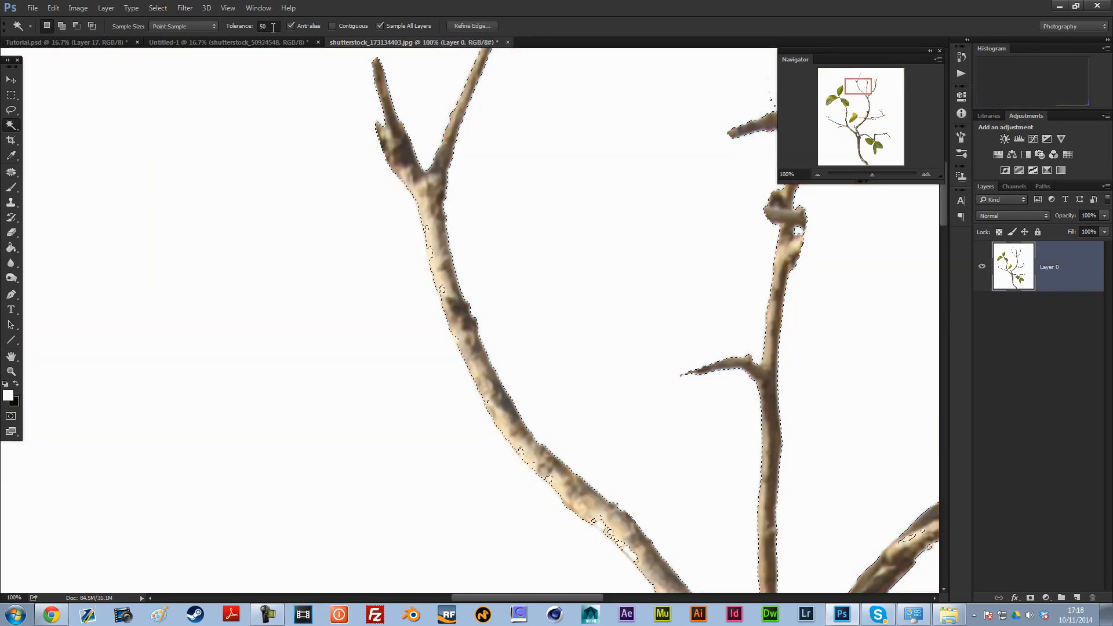
key("ctrl+d")
Step: Set the Magic Wand tolerance to 20 and select the white background around the twig
left_click(264, 26)
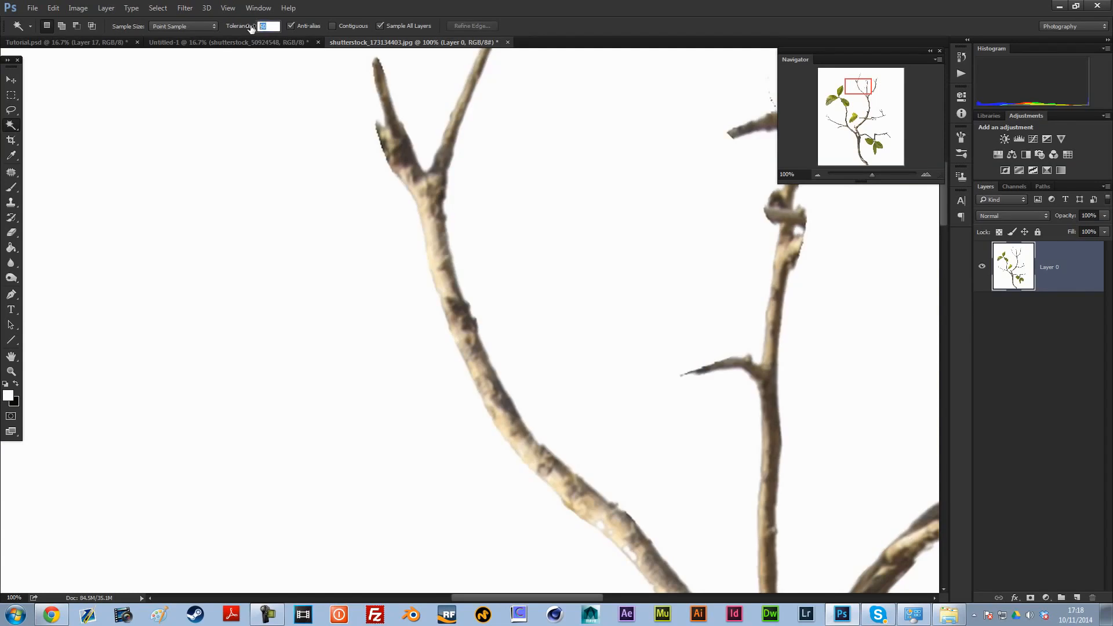
type("20")
left_click(745, 423)
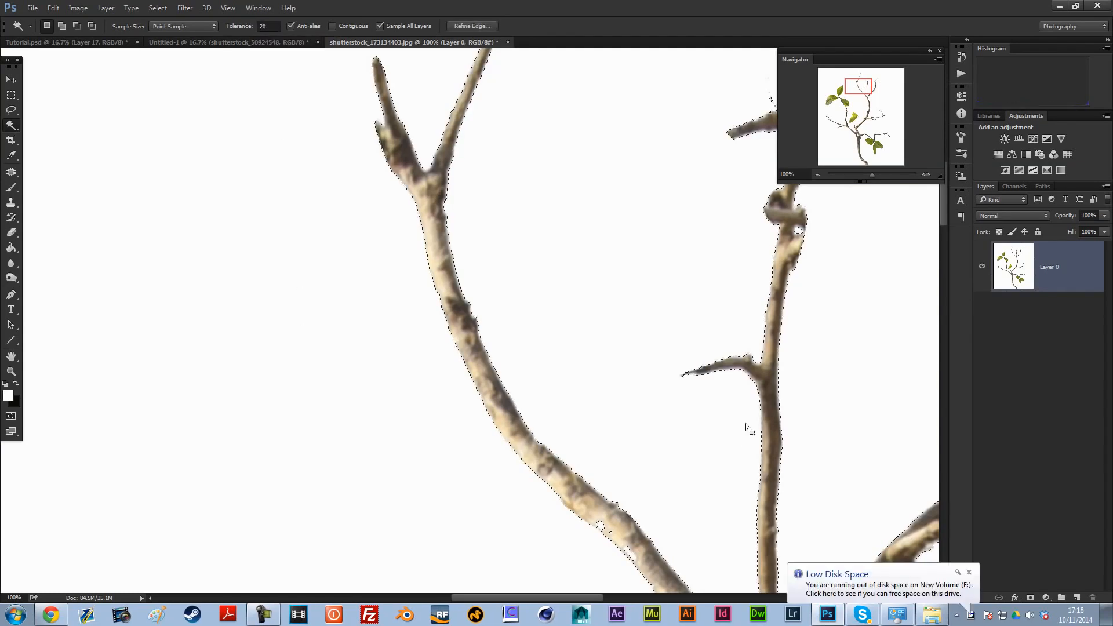
Step: Invert the selection in Quick Mask, check the mask along the branches, and leave Quick Mask with the twig and leaves selected
left_click(11, 416)
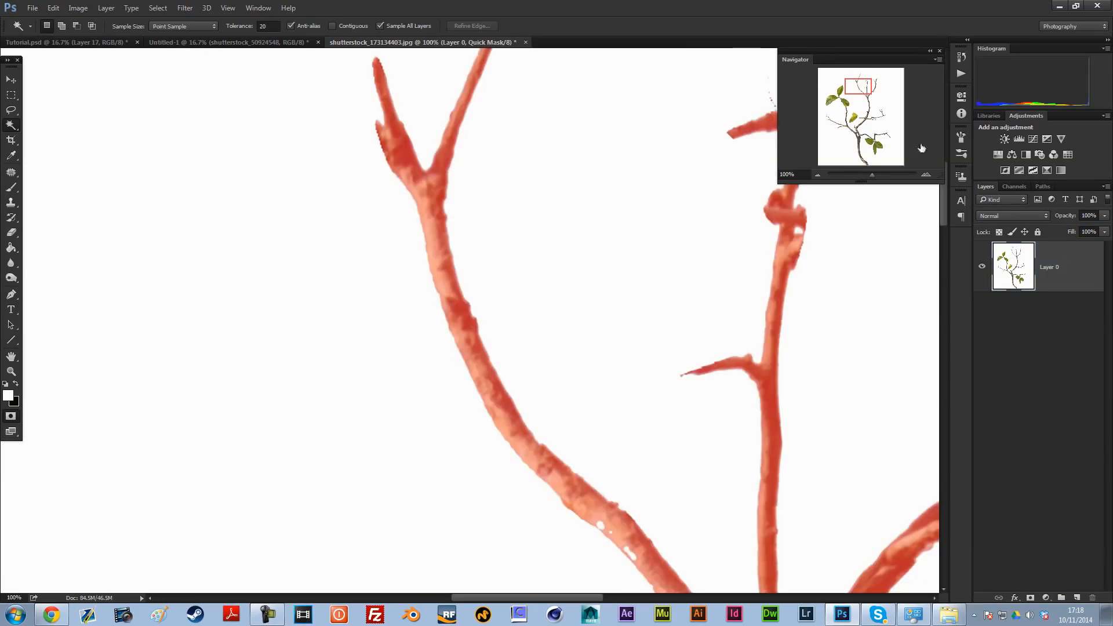
key("ctrl+i")
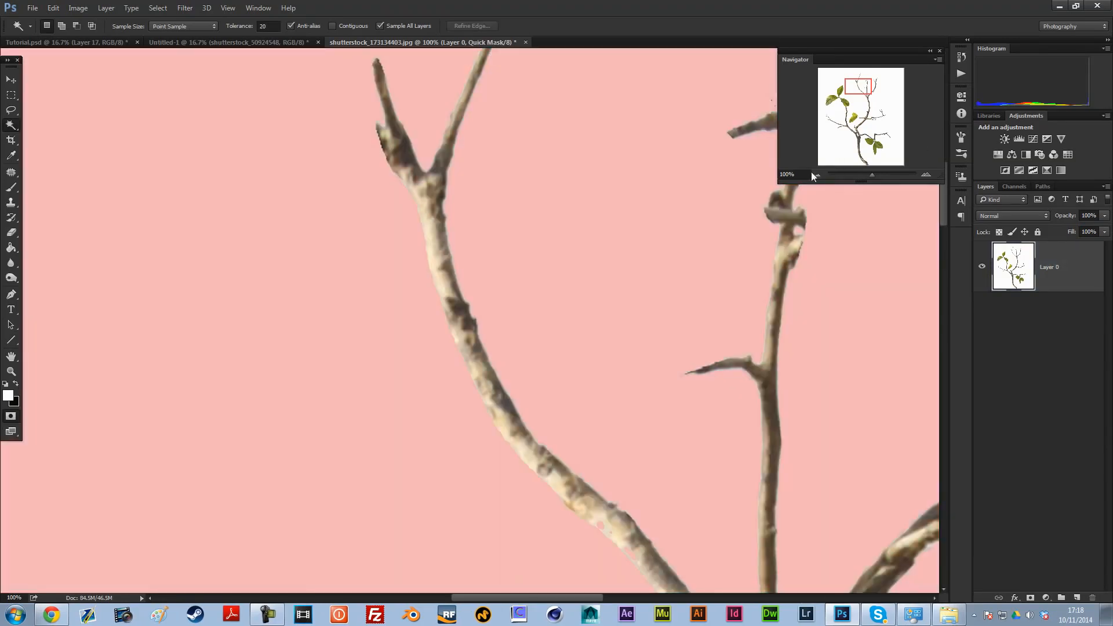
left_click(817, 173)
left_click(817, 173)
left_click(818, 174)
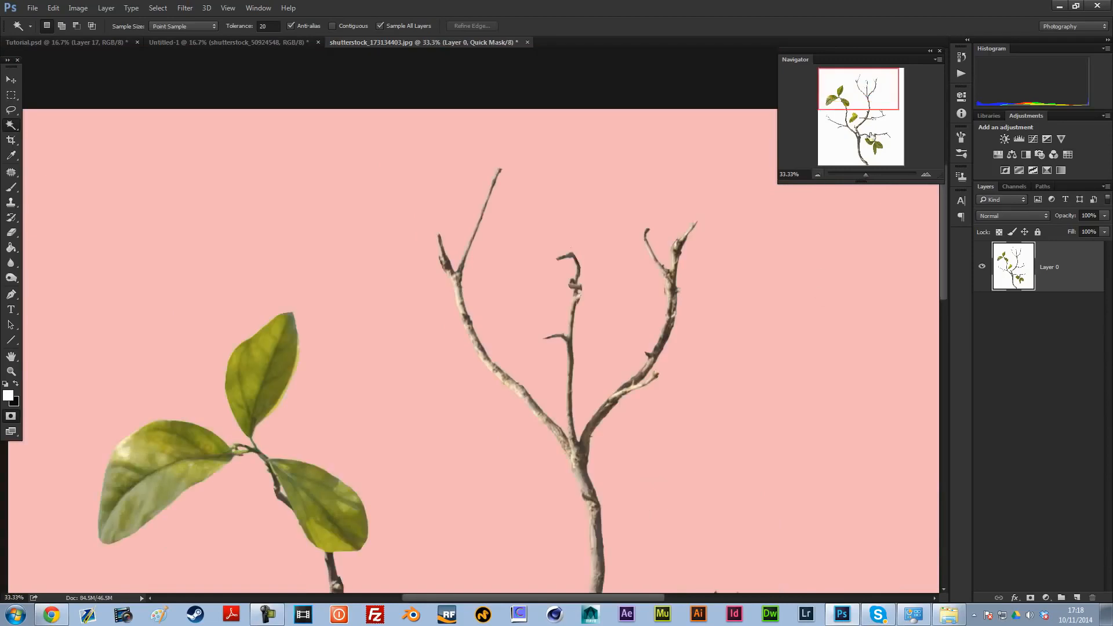
key("q")
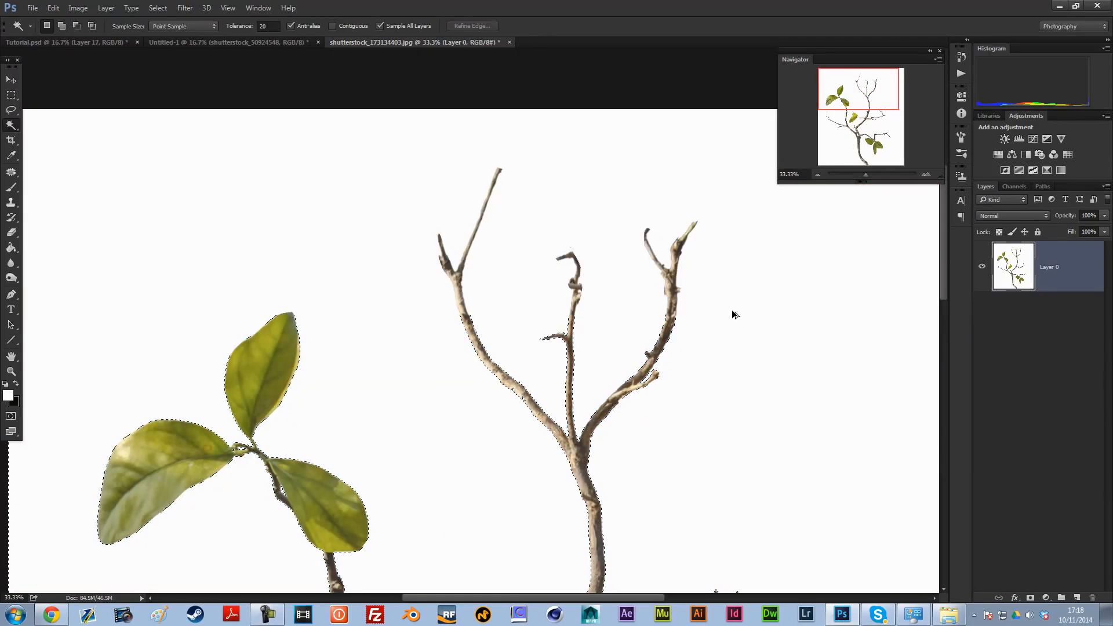
Step: Undo the earlier selection, select the white background with the Magic Wand at tolerance 40, and check it around the twig in Quick Mask
key("ctrl+alt+z")
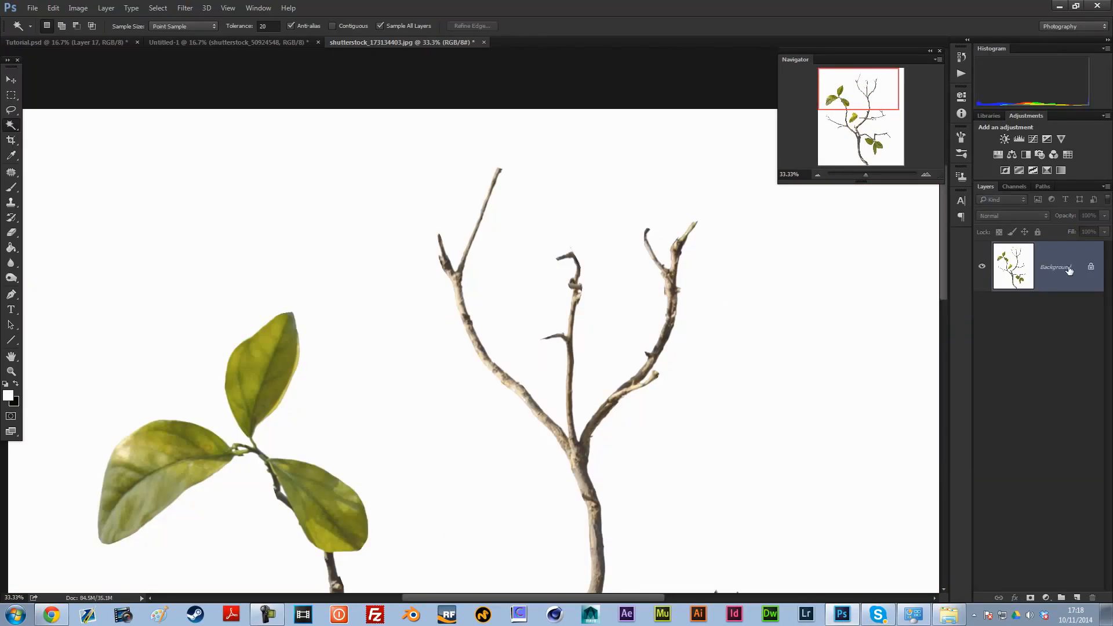
double_click(263, 26)
type("40")
key("Return")
left_click(801, 250)
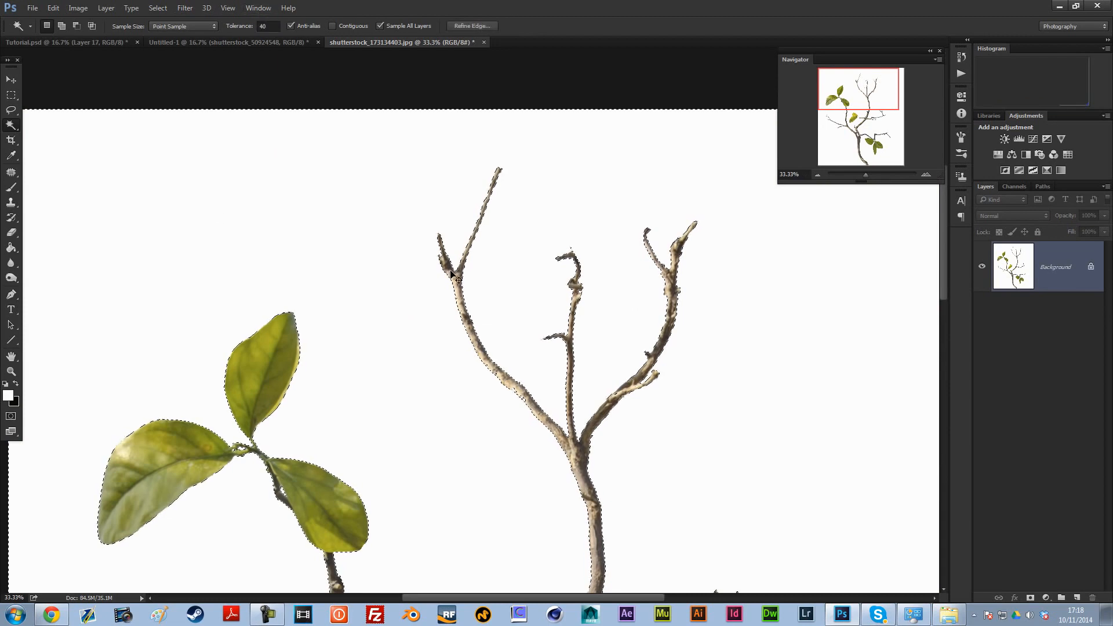
key("q")
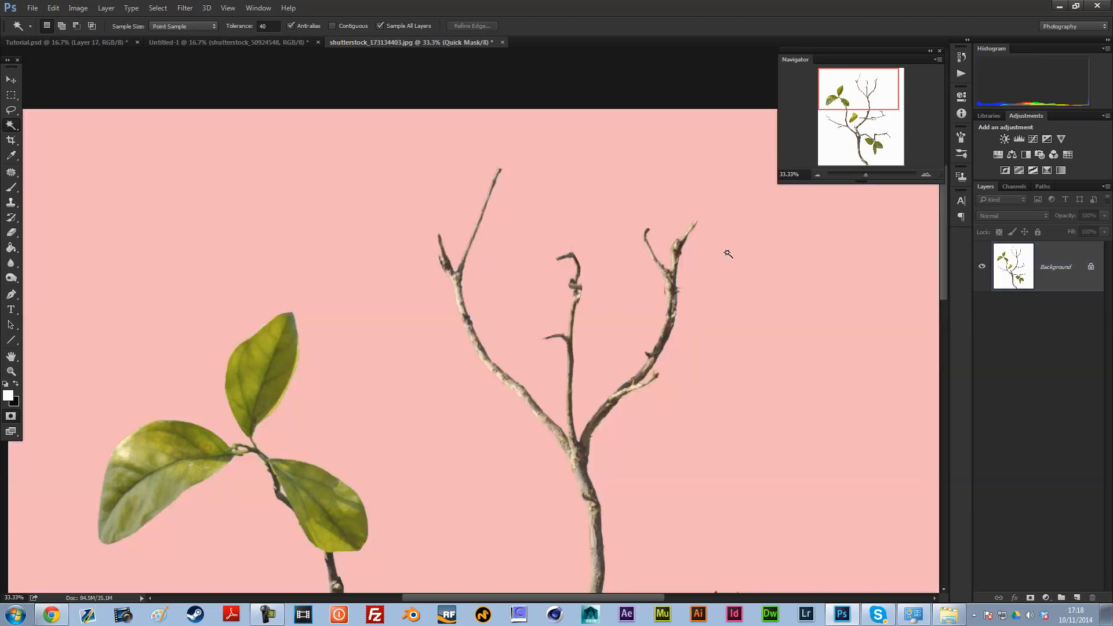
left_click_drag(865, 88, 866, 138)
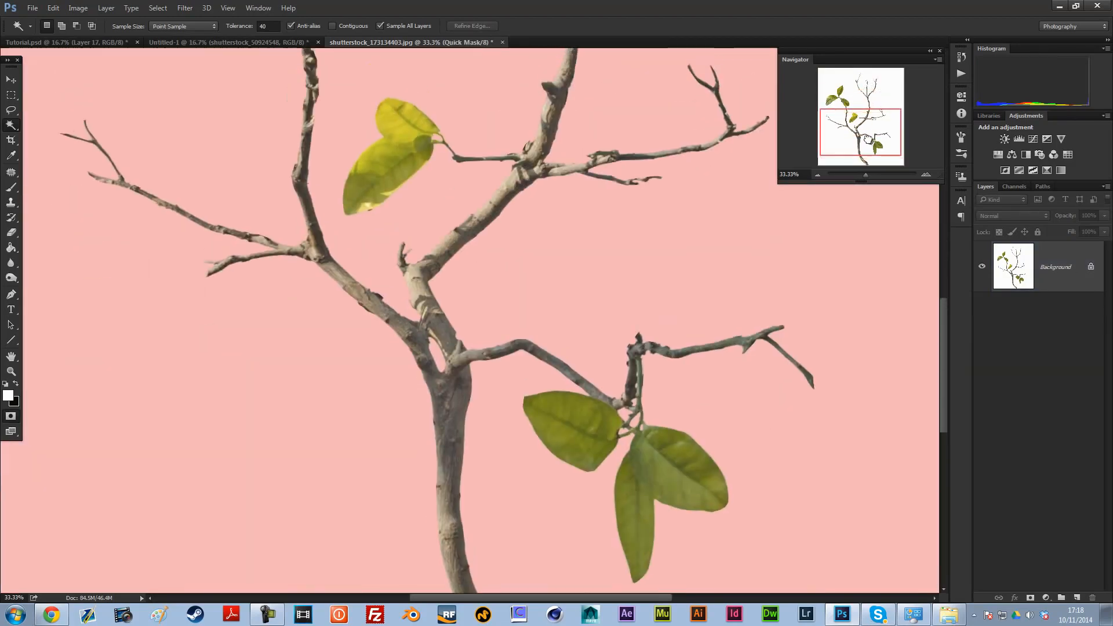
left_click(816, 175)
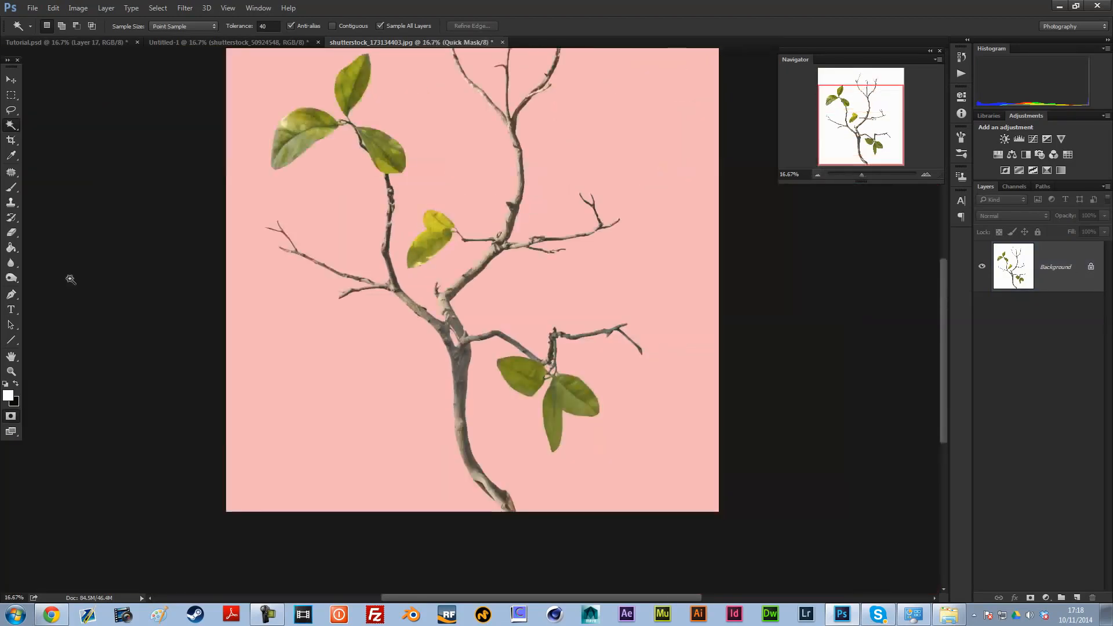
Step: Try a layer mask on the locked background, undo it, and convert the background into a regular layer
left_click(1030, 598)
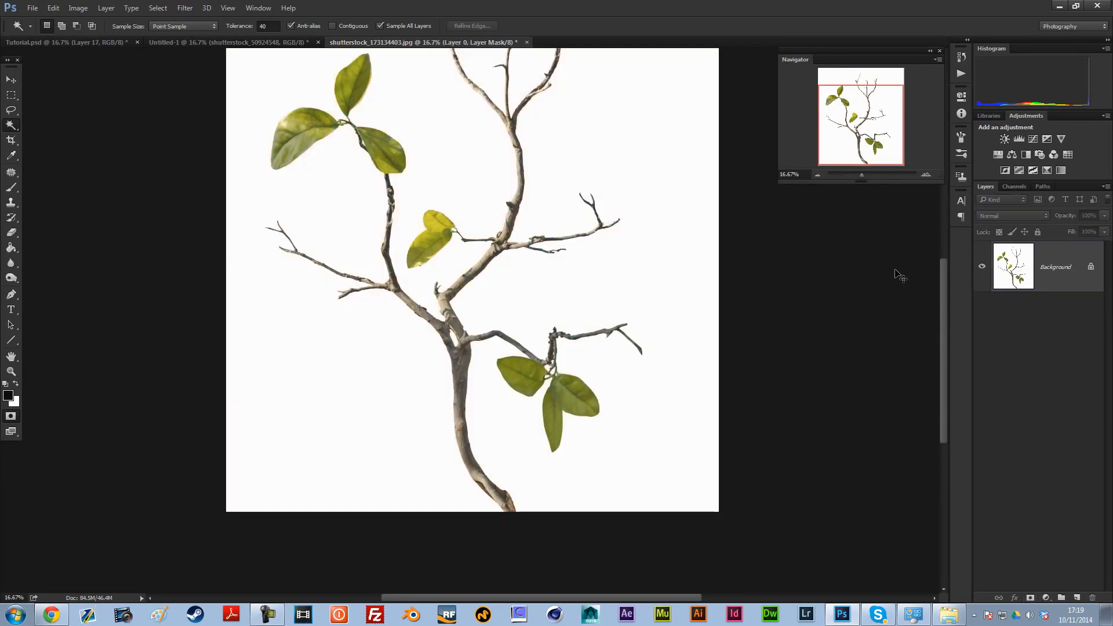
key("ctrl+z")
double_click(1024, 274)
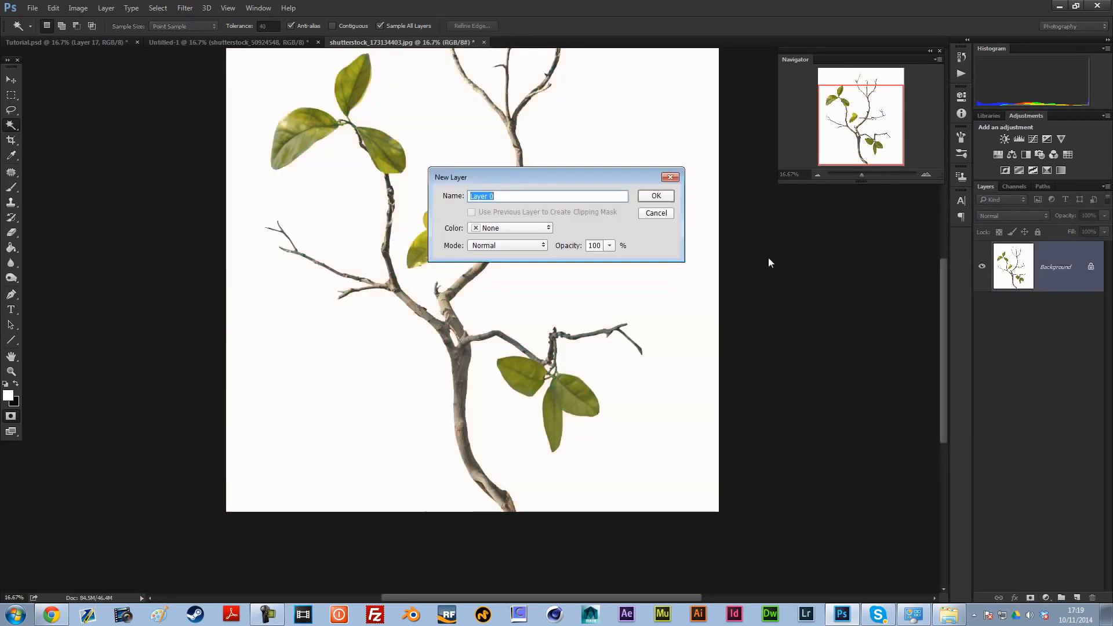
key("Return")
Step: Try adding a layer mask and inverting the twig layer's colours, and revert both changes
left_click(1031, 599)
key("ctrl+z")
key("ctrl+i")
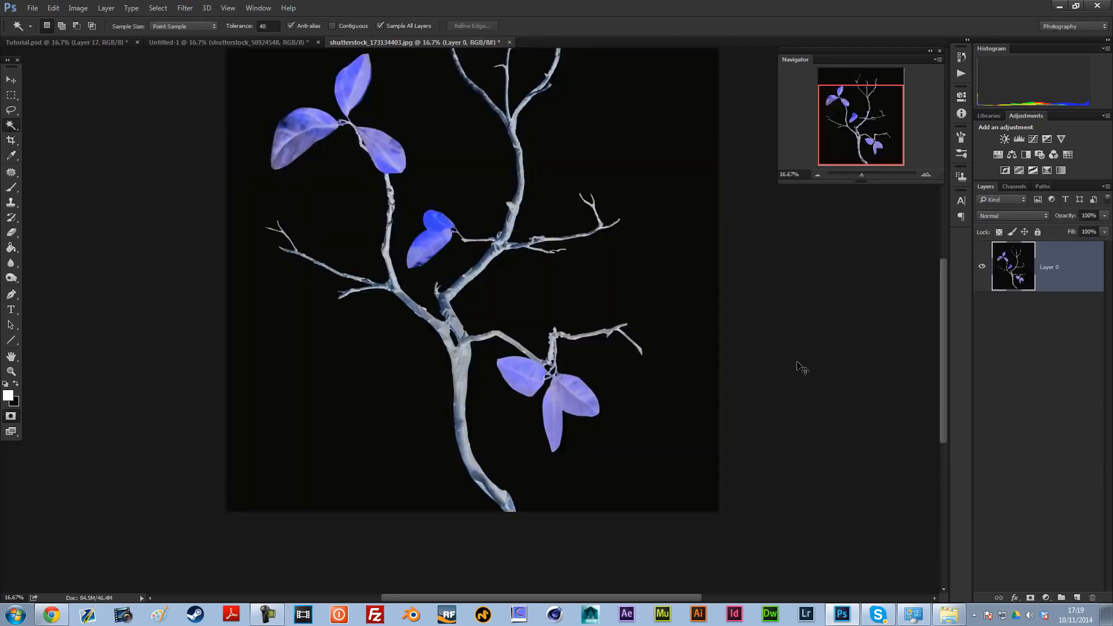
key("ctrl+i")
key("ctrl+i")
key("ctrl+i")
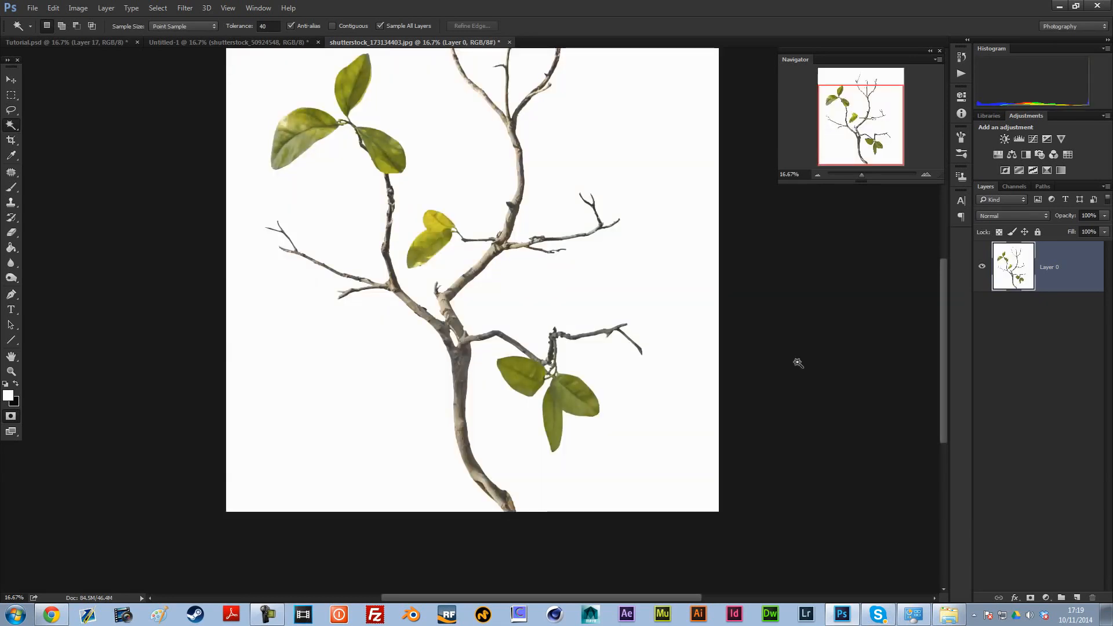
Step: Invert the selection so it covers the twig and leaves, and add a layer mask that hides the white background
left_click(817, 174)
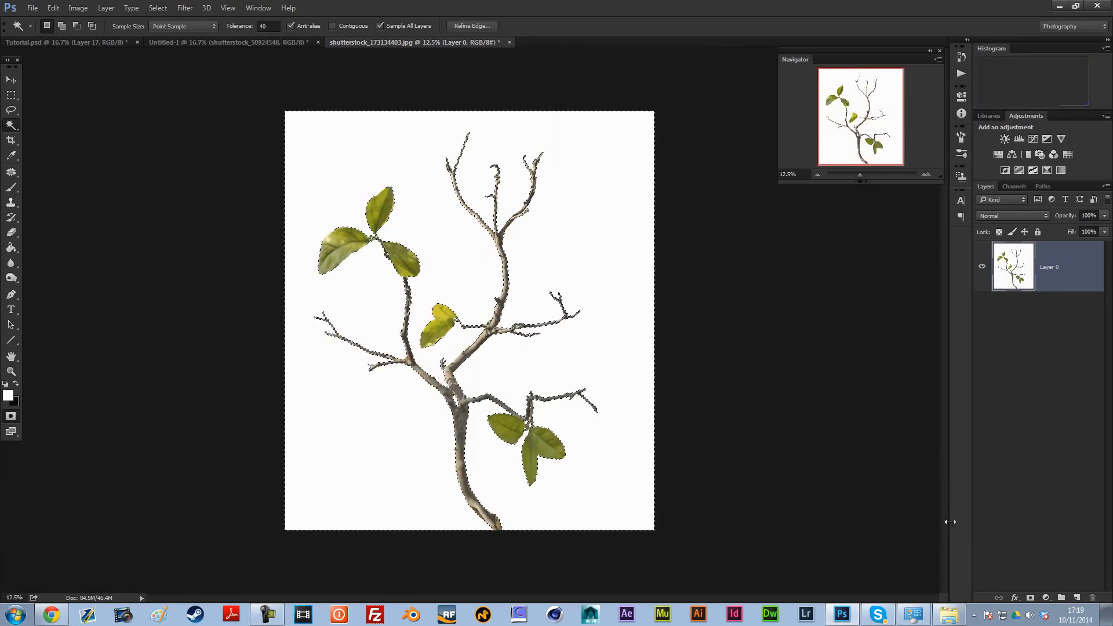
left_click(1031, 598)
key("ctrl+z")
key("ctrl+shift+i")
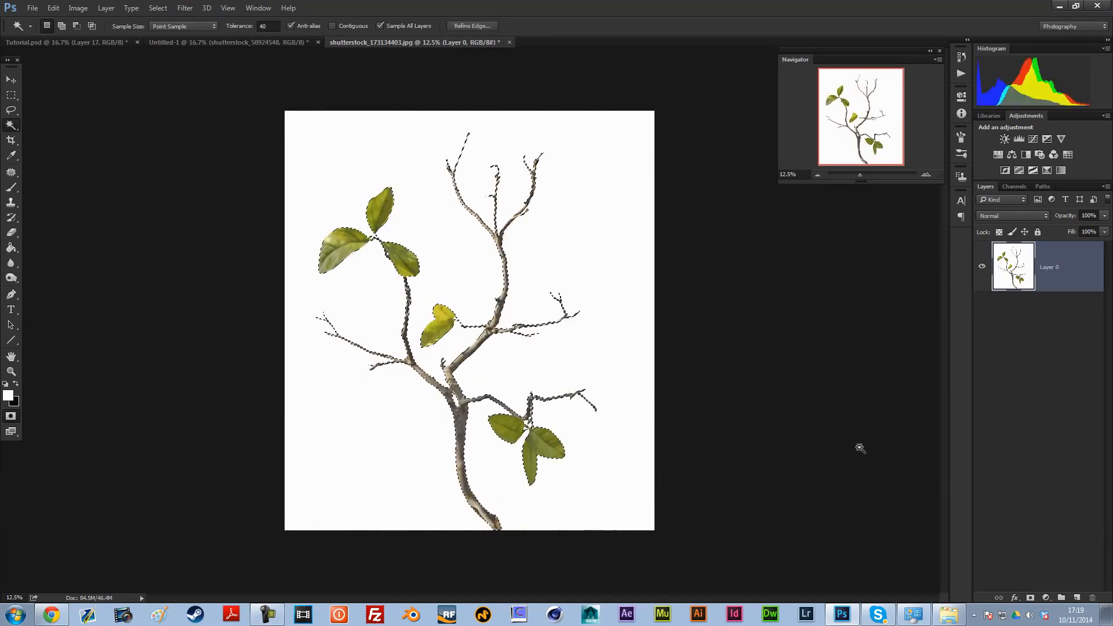
left_click(1030, 597)
Step: Copy the masked twig into the Untitled-1 lake document and place it over the right half of the scene
left_click(11, 79)
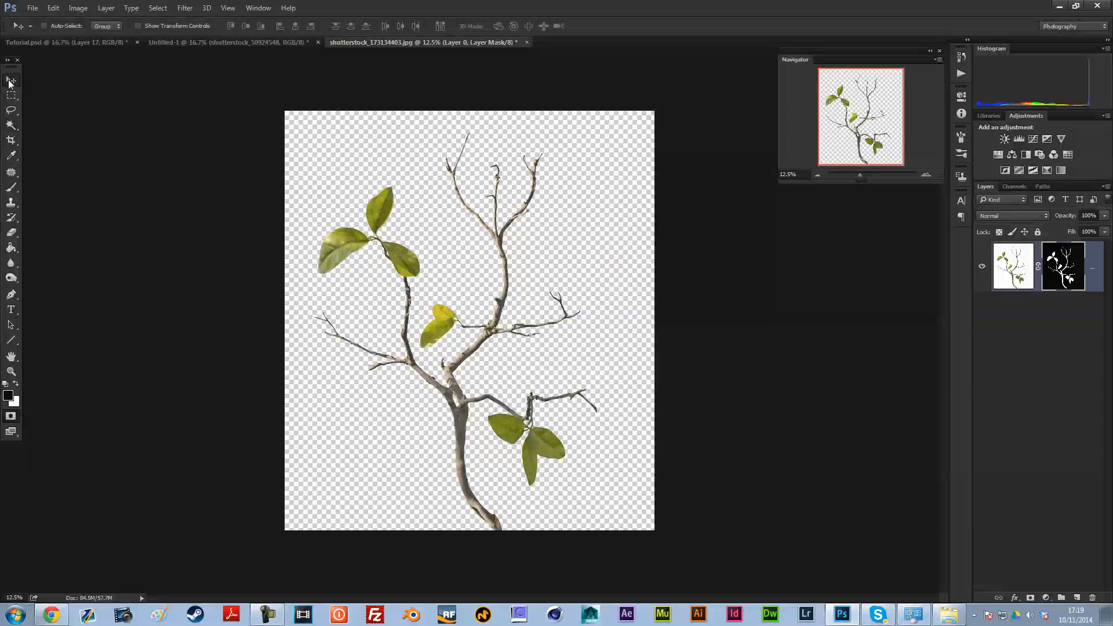
left_click_drag(479, 223, 502, 252)
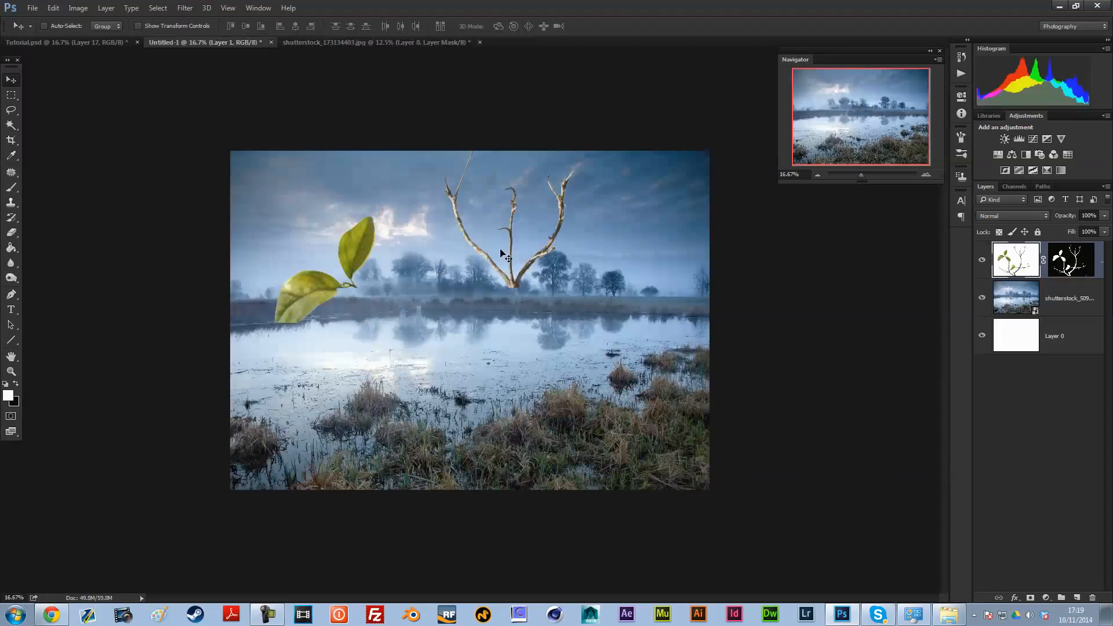
left_click_drag(563, 300, 629, 254)
Step: Scale the twig to about 51%, rotate it counter-clockwise, and shift it slightly up and to the left over the lake
key("ctrl+t")
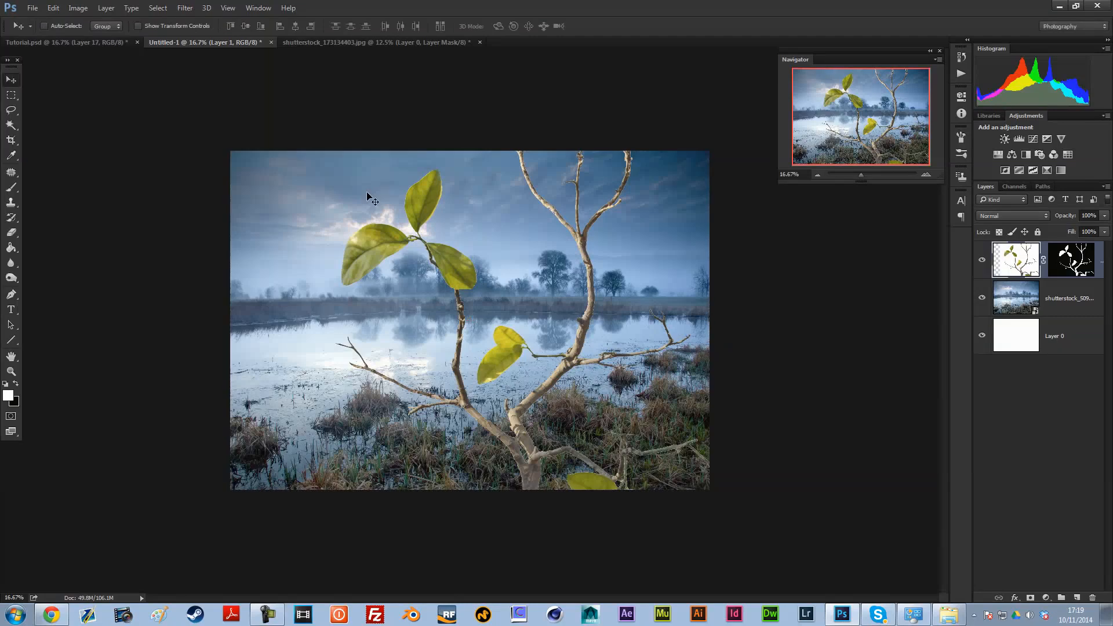
left_click_drag(296, 68, 417, 205)
left_click_drag(562, 152, 492, 122)
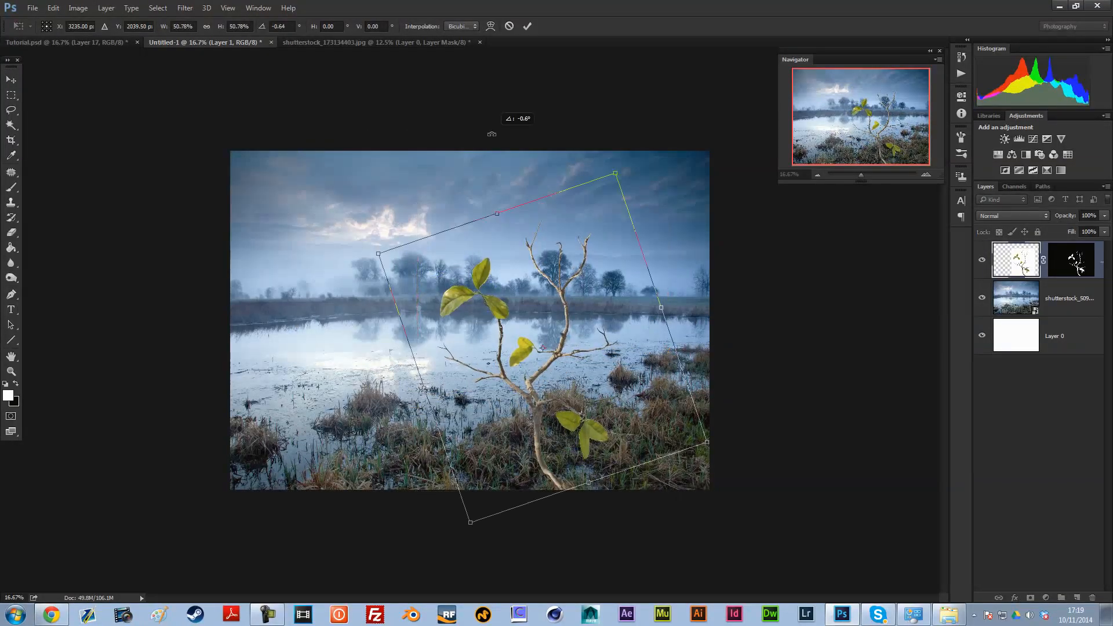
key("Return")
left_click_drag(605, 353, 586, 333)
Step: Compare the composition with Tutorial.psd, and scale the twig down slightly and reposition it over the lake to match
left_click(92, 41)
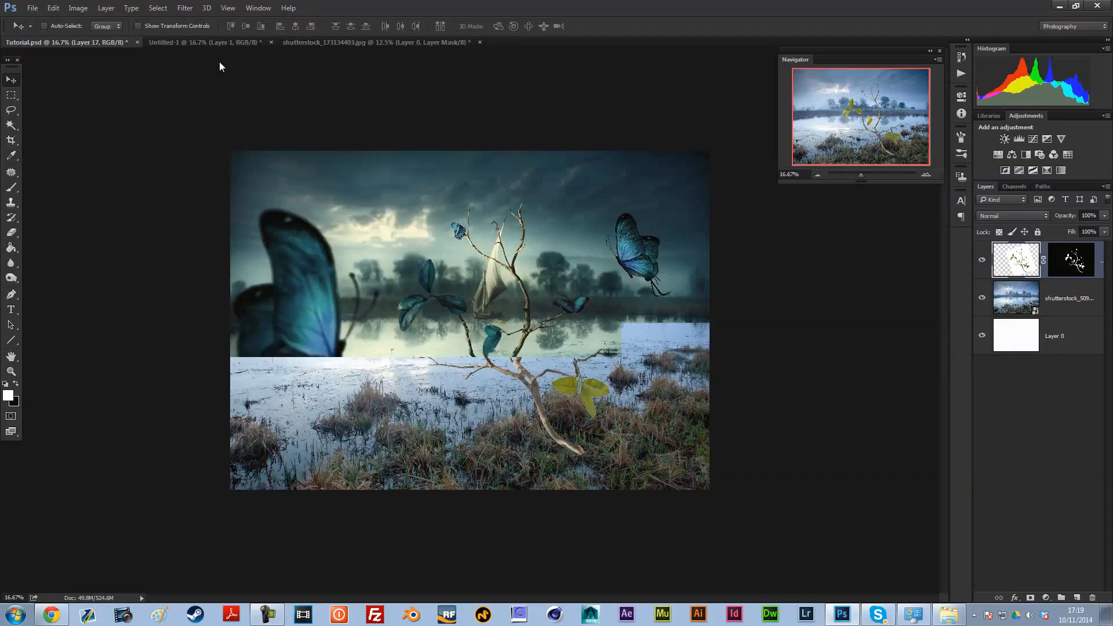
left_click(221, 40)
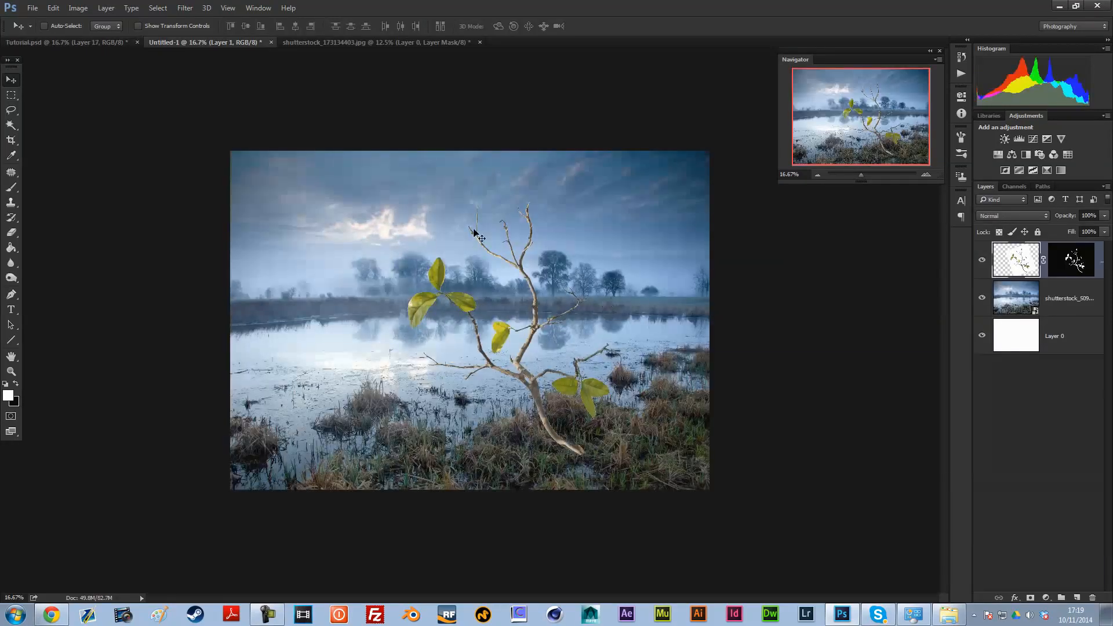
key("ctrl+t")
left_click_drag(685, 152, 654, 180)
key("Return")
left_click_drag(576, 360, 585, 349)
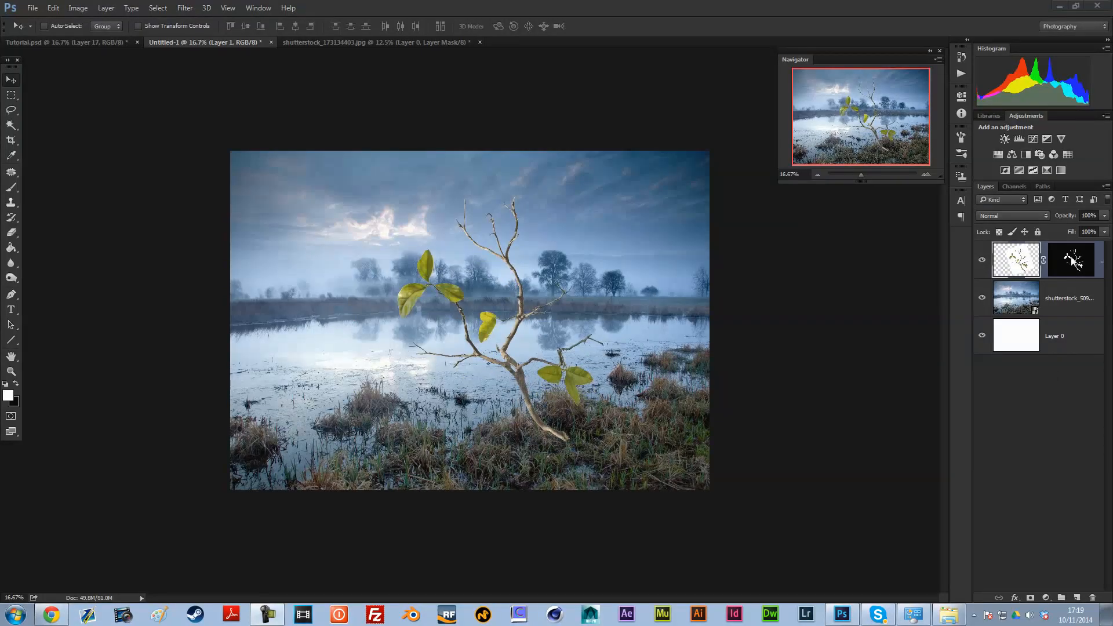
Step: Inspect the twig's trunk edge at 200% zoom and load the twig's layer mask as a selection
left_click(1072, 261)
left_click(927, 173)
left_click(928, 173)
left_click(928, 174)
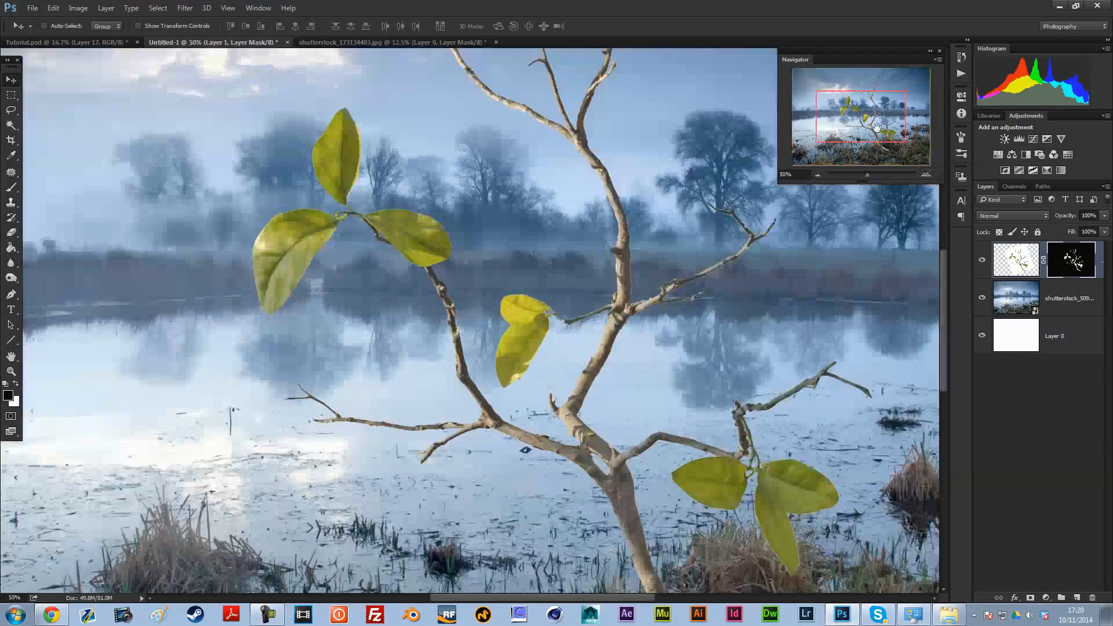
left_click_drag(861, 128, 880, 151)
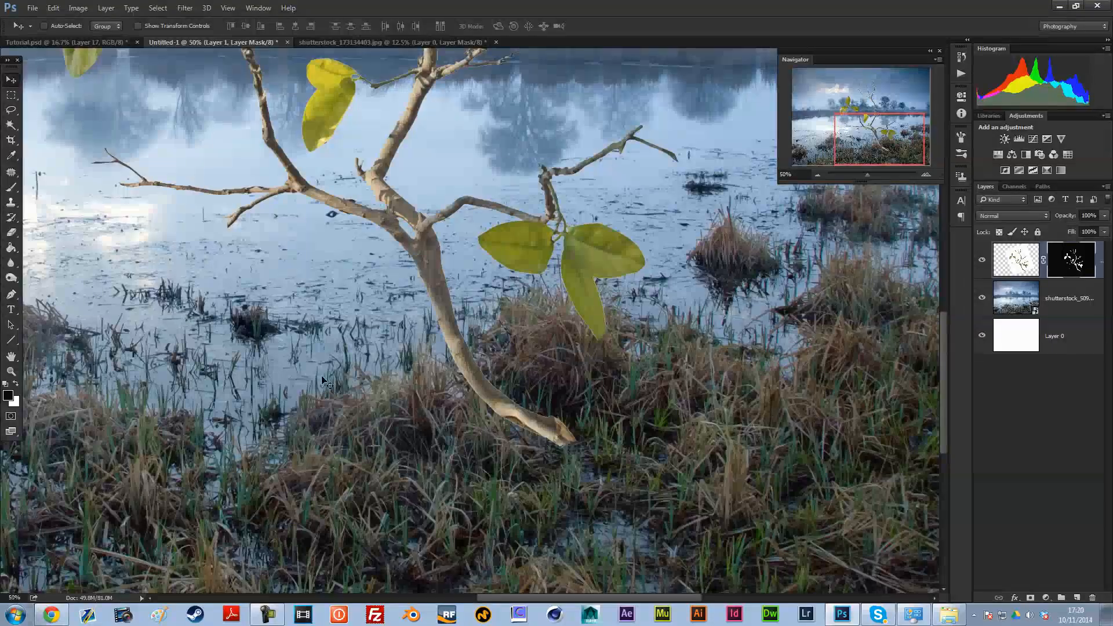
left_click(925, 174)
left_click(925, 173)
left_click(925, 173)
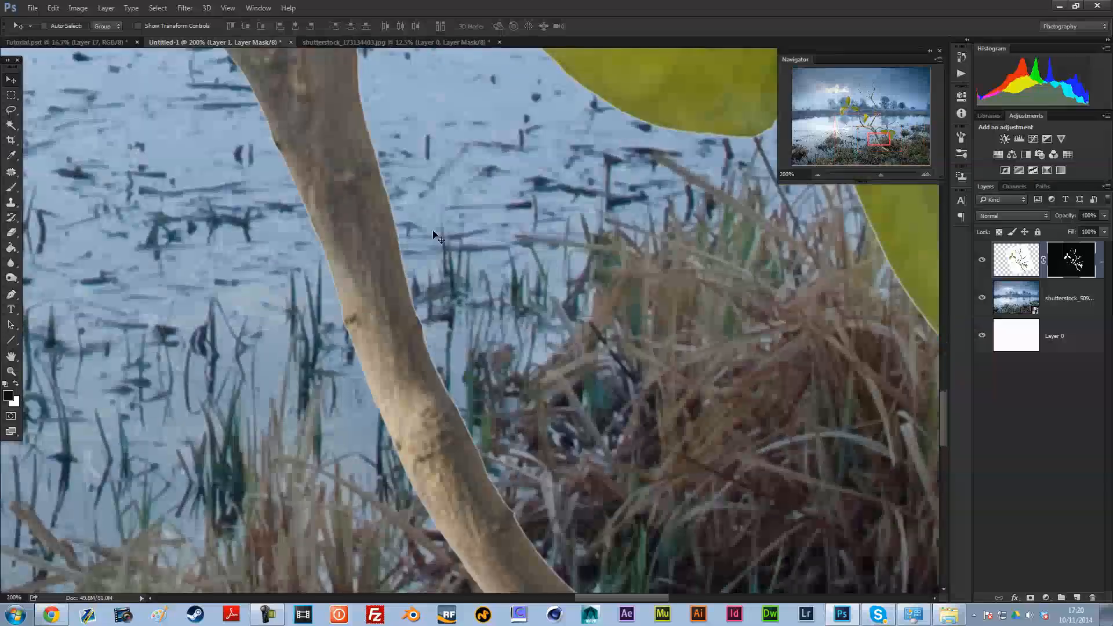
left_click(1070, 266, "ctrl")
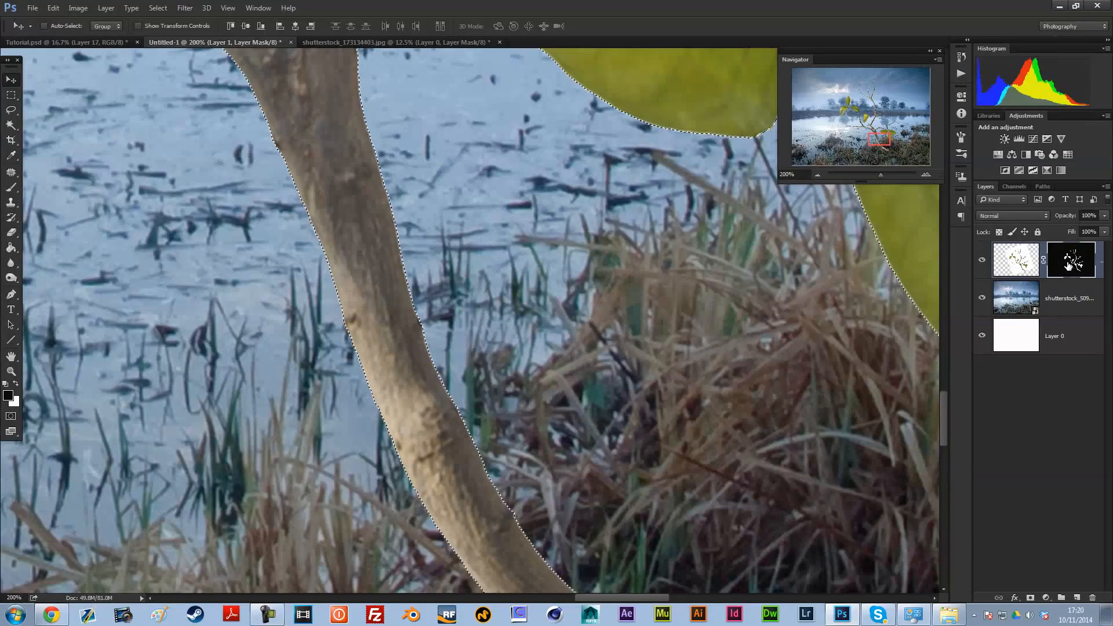
Step: Try trimming the mask's edge by filling outside a contracted twig selection, and undo those edits
left_click(158, 8)
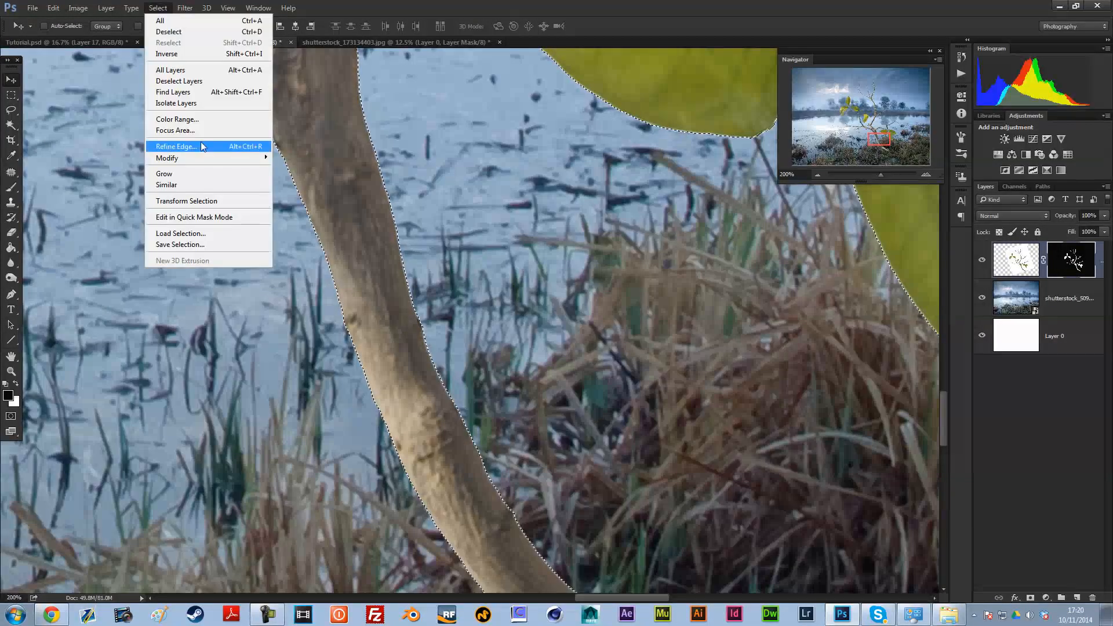
mouse_move(173, 157)
left_click(113, 189)
key("Return")
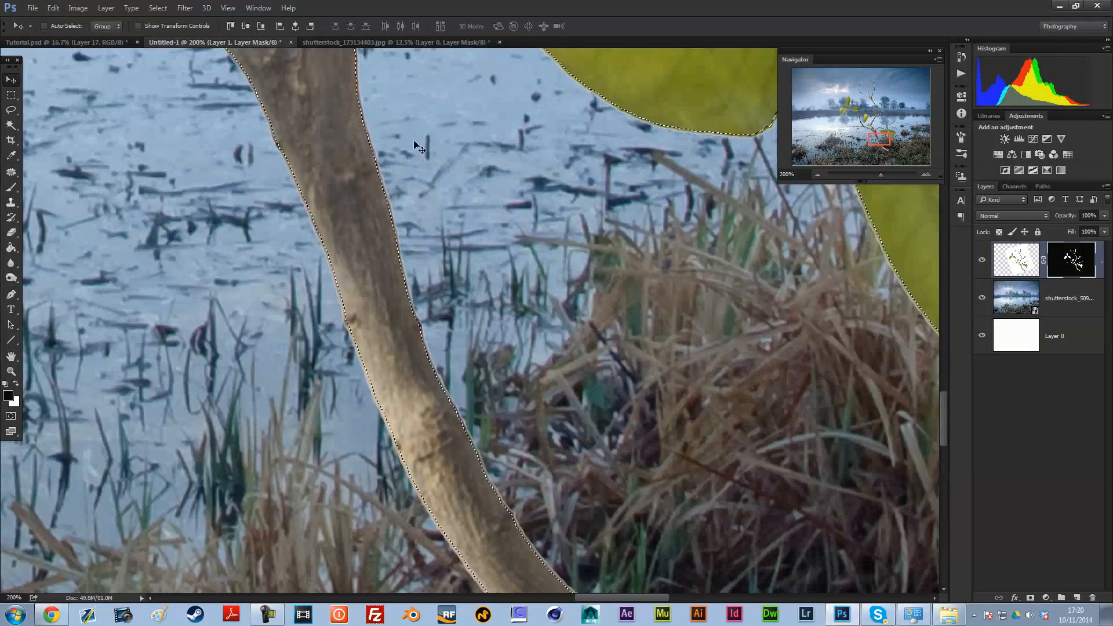
key("ctrl+shift+i")
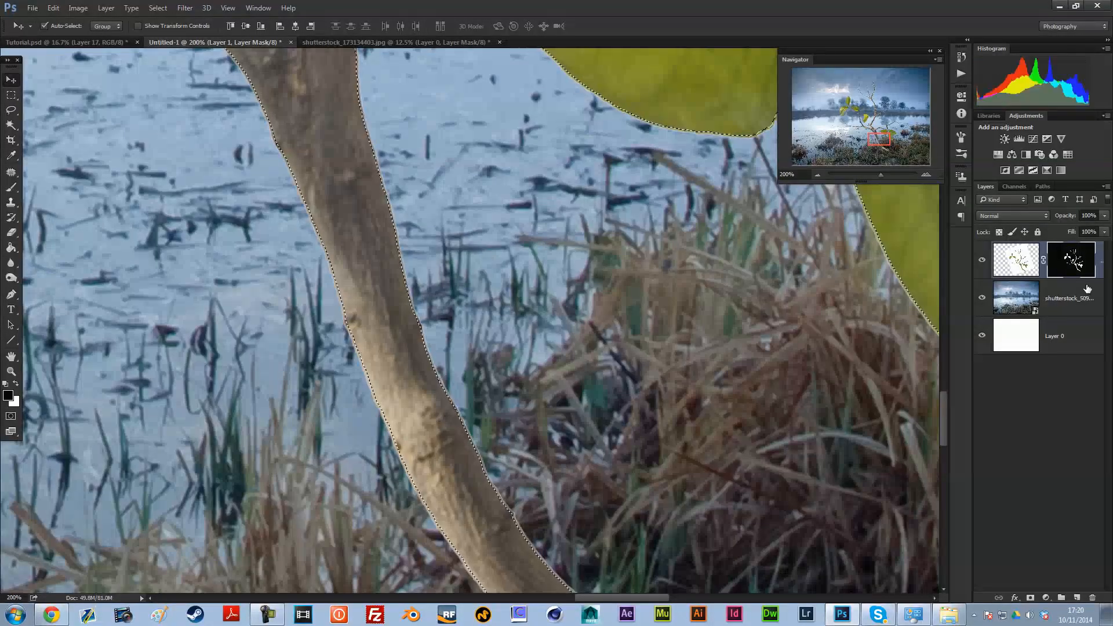
left_click(53, 8)
left_click(64, 173)
left_click(934, 189)
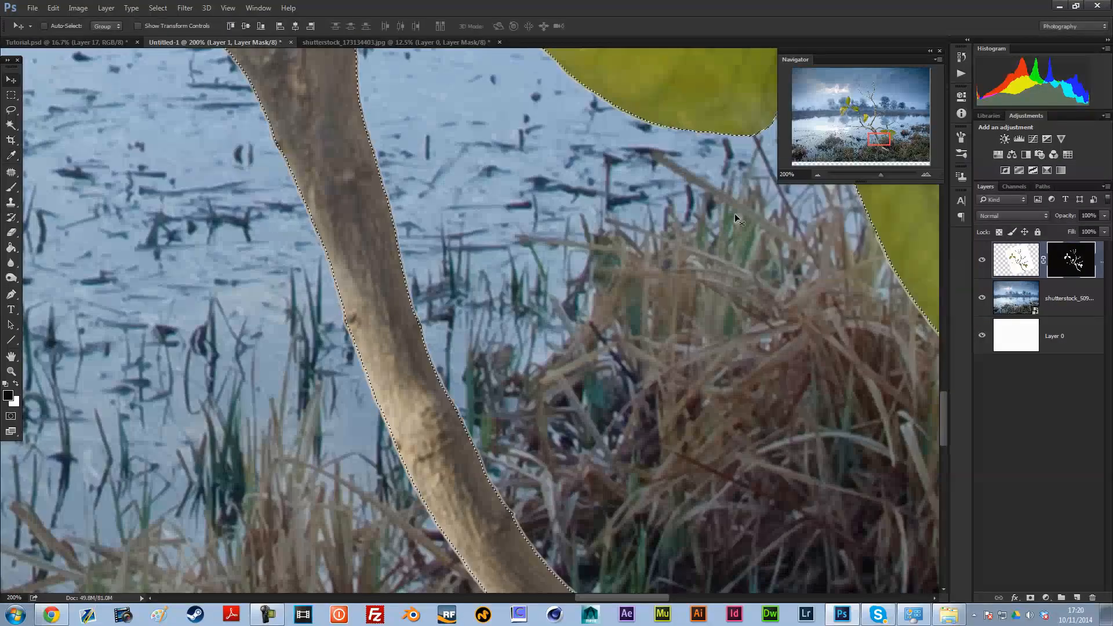
key("ctrl+alt+z")
key("ctrl+alt+z")
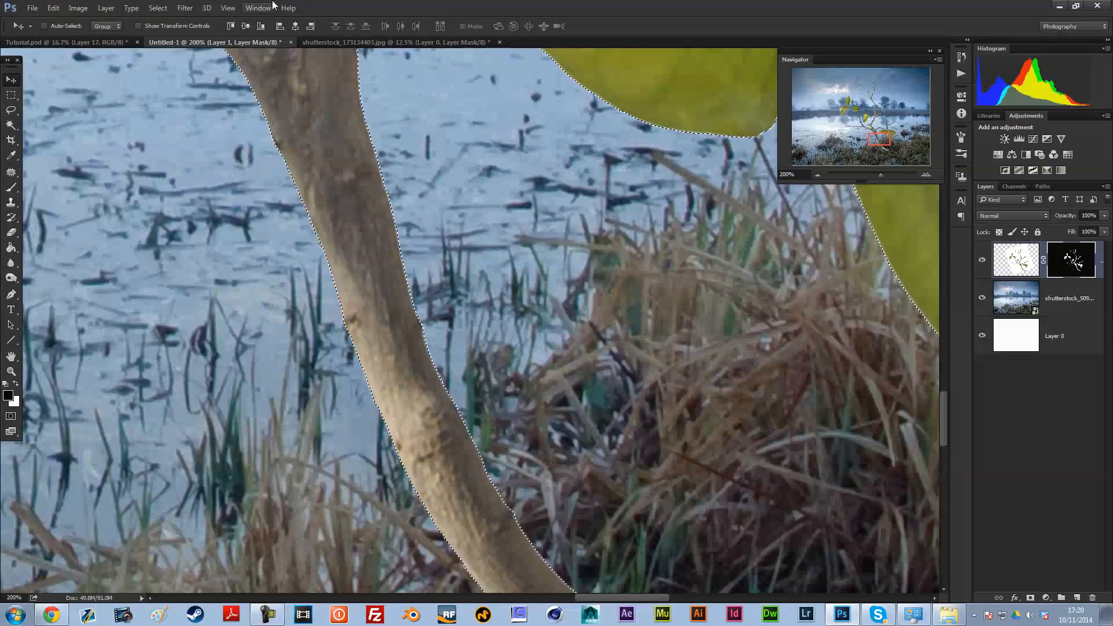
Step: Contract the twig selection by 2 pixels and invert it to cover everything outside the twig
left_click(158, 8)
mouse_move(185, 156)
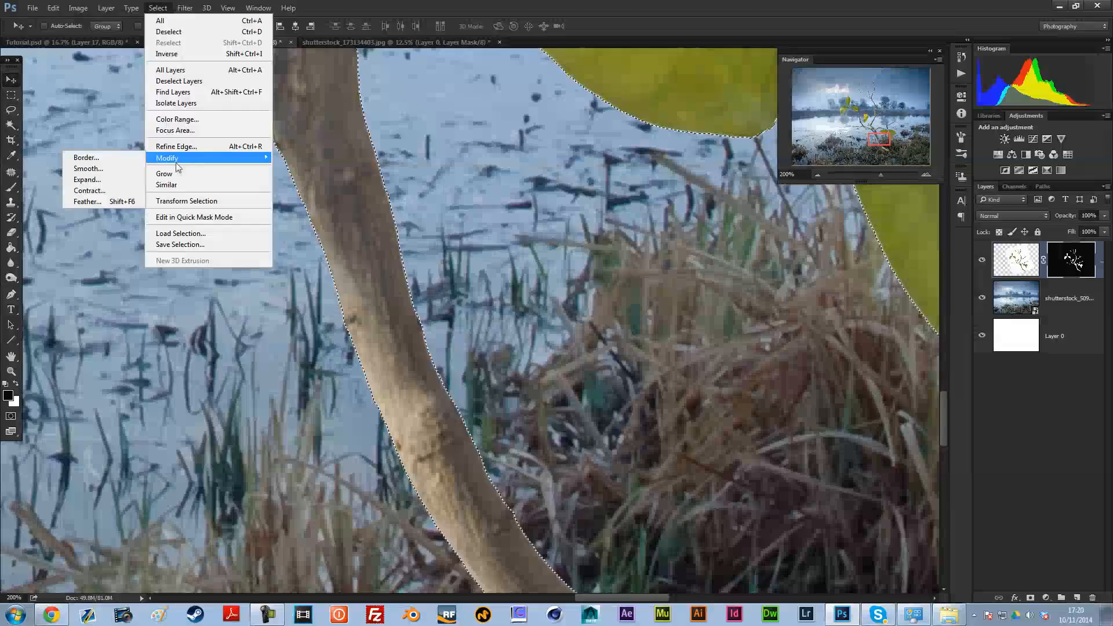
left_click(126, 187)
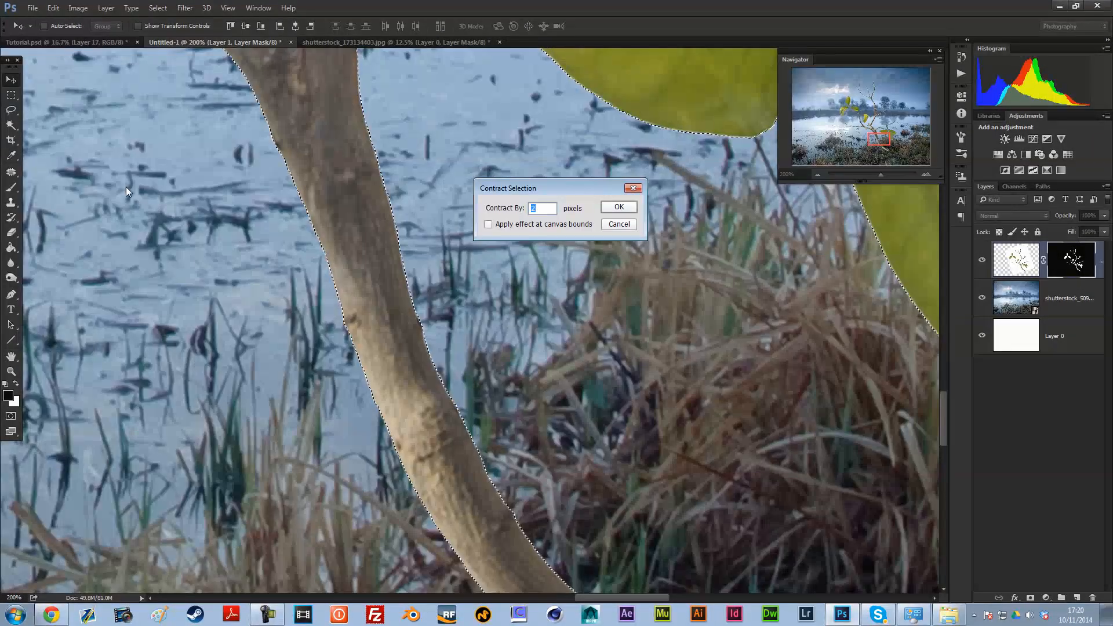
key("Return")
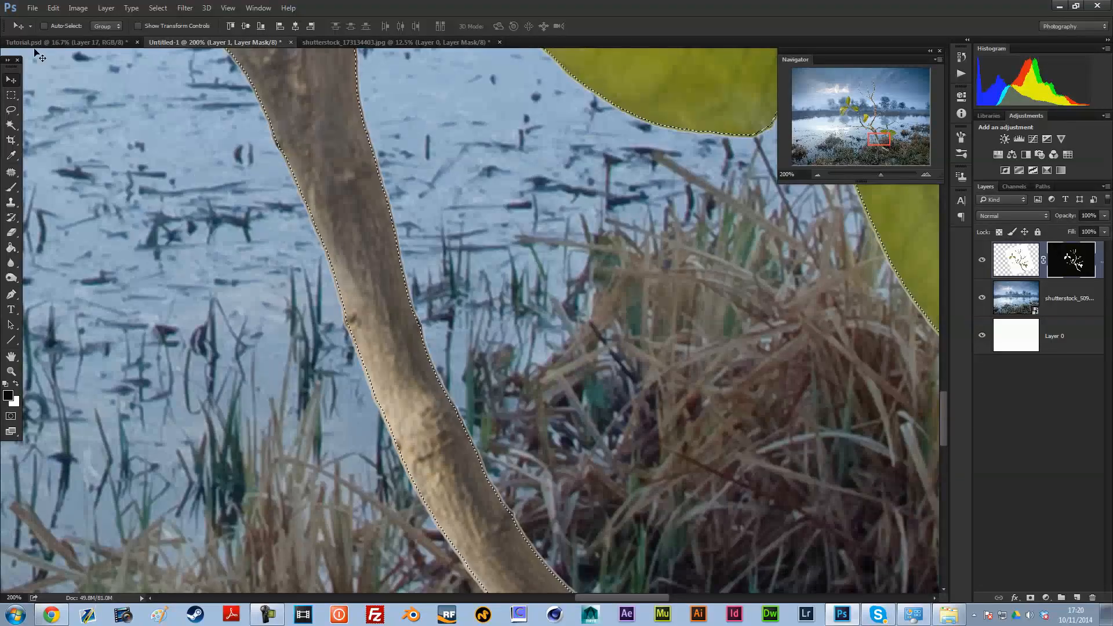
left_click(157, 8)
left_click(167, 54)
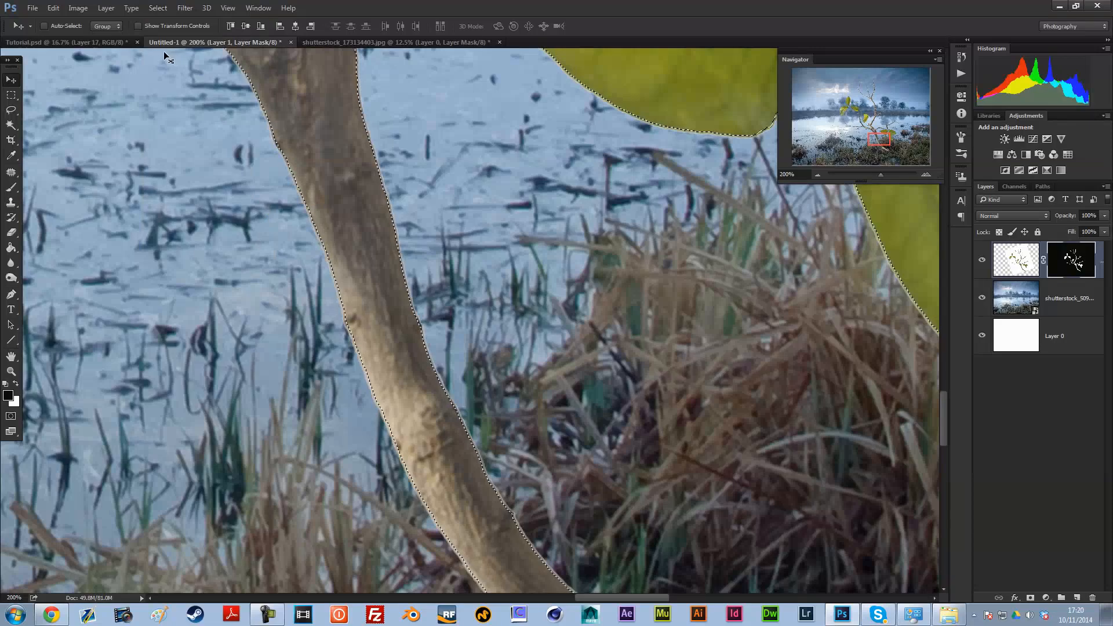
Step: Fill the inverted selection on the twig's layer mask with black at 100% opacity and clear the selection
left_click(53, 8)
left_click(60, 173)
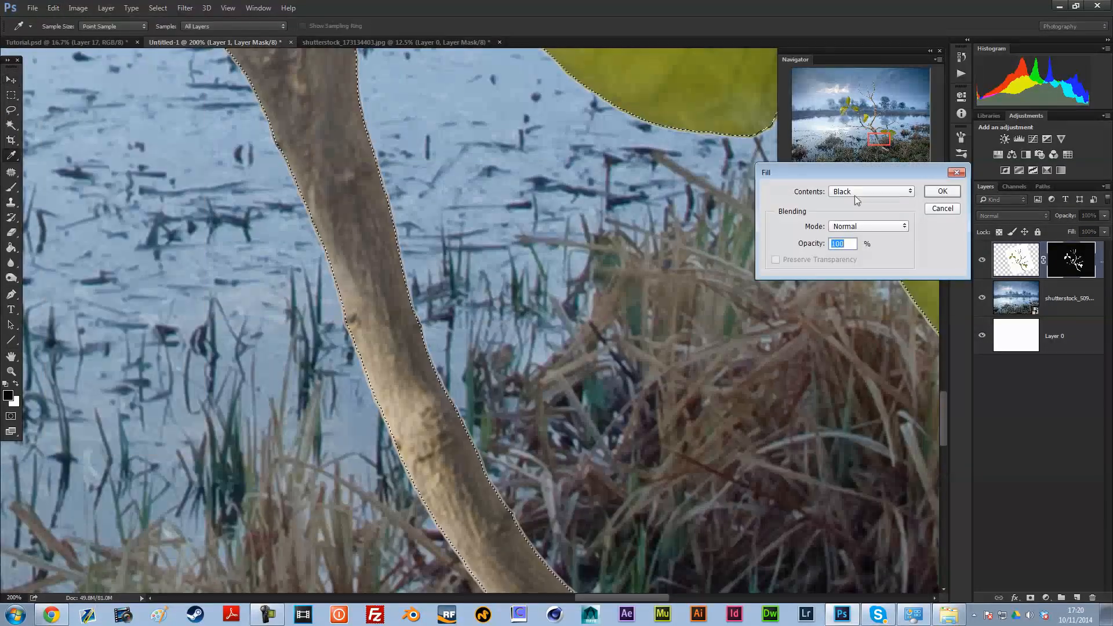
left_click(941, 190)
left_click(819, 174)
left_click(819, 173)
left_click(819, 174)
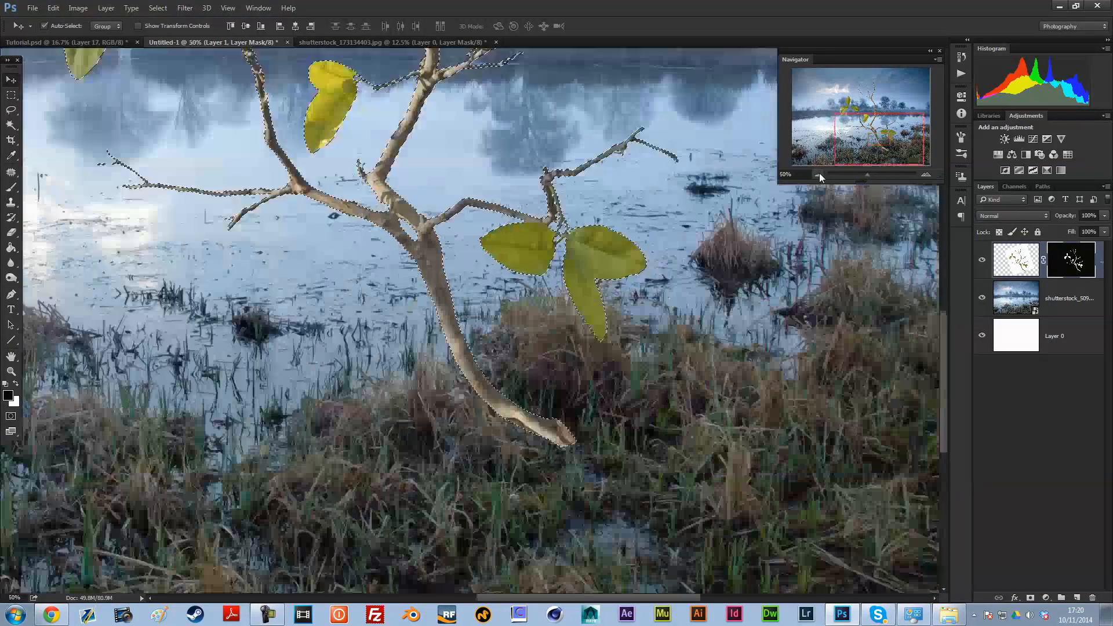
left_click_drag(869, 141, 866, 115)
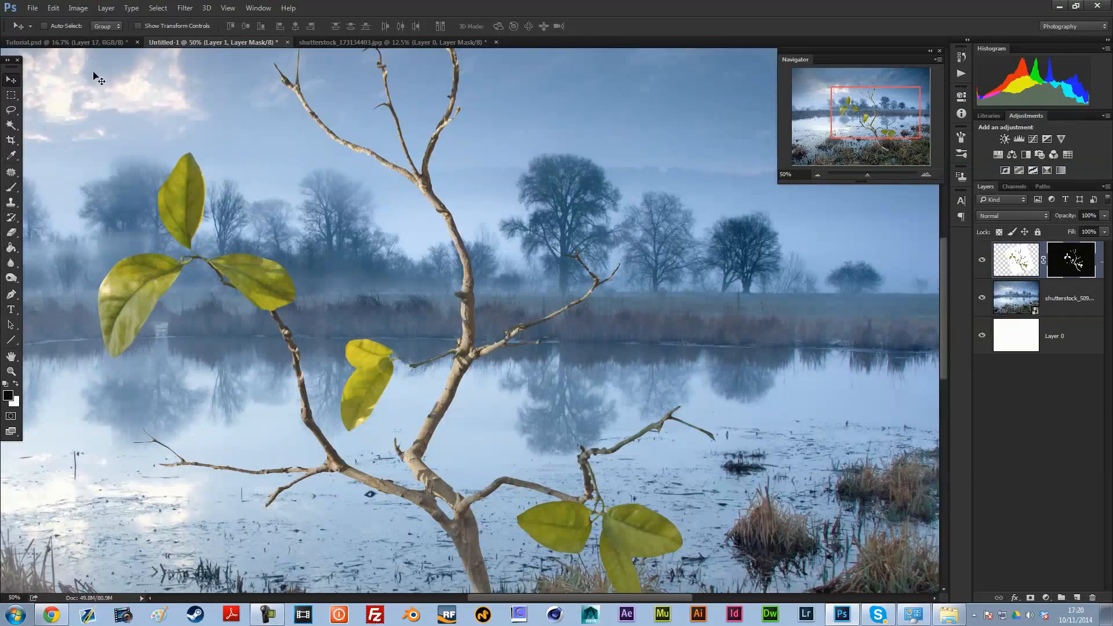
Step: Choose the Brush tool with the 134 grass-shaped tip at 250 px for masking the twig's lower end
left_click(104, 8)
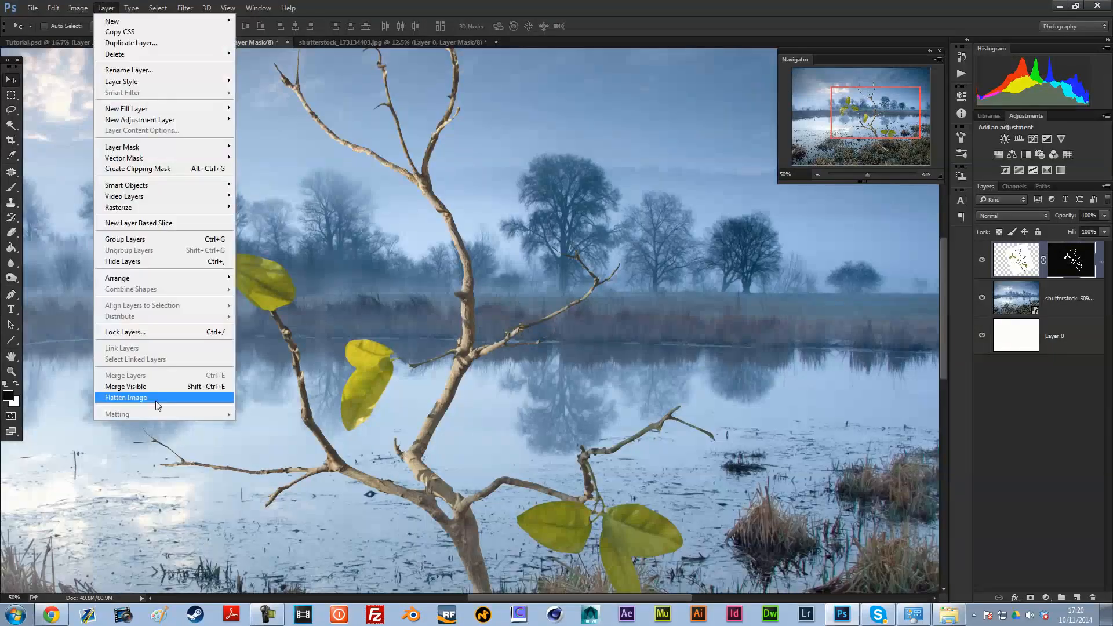
left_click(250, 444)
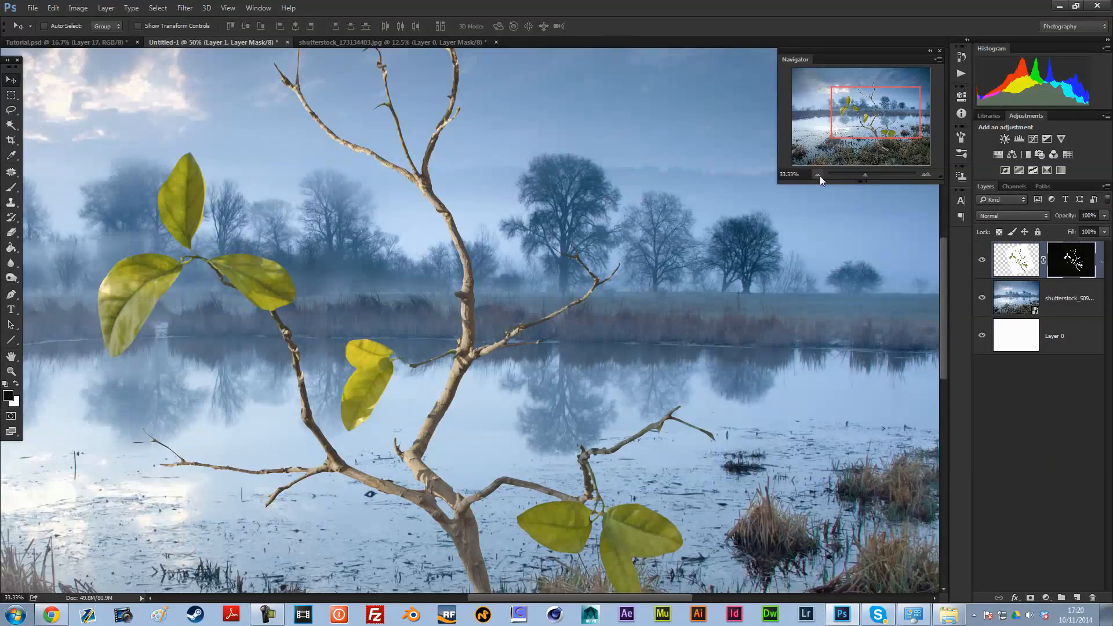
left_click(817, 173)
left_click(927, 175)
left_click(927, 175)
left_click_drag(864, 120, 882, 146)
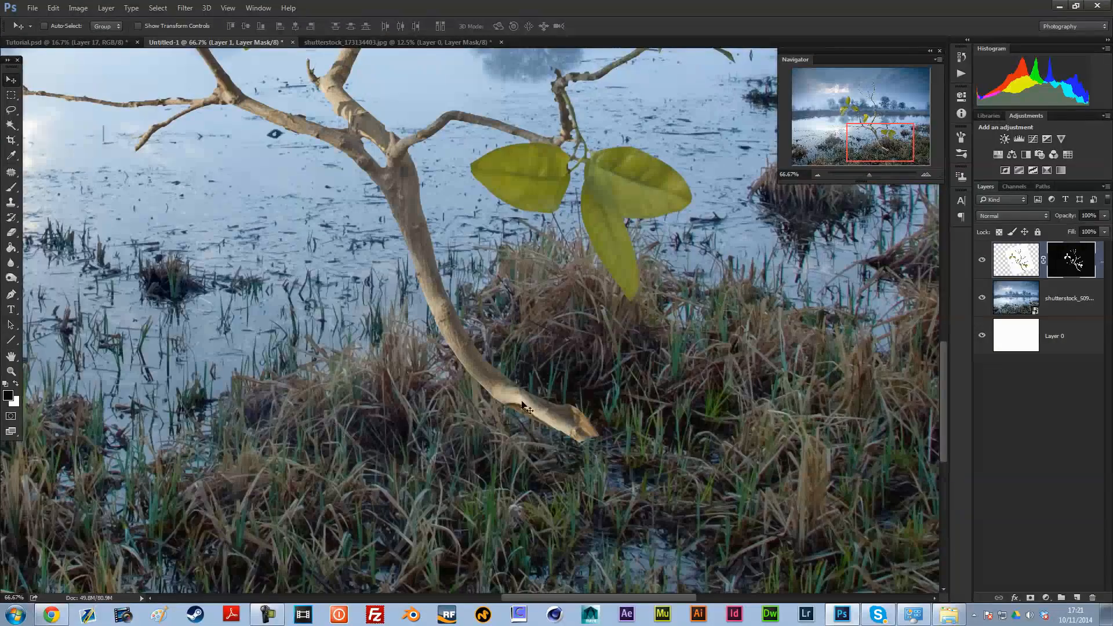
left_click(11, 186)
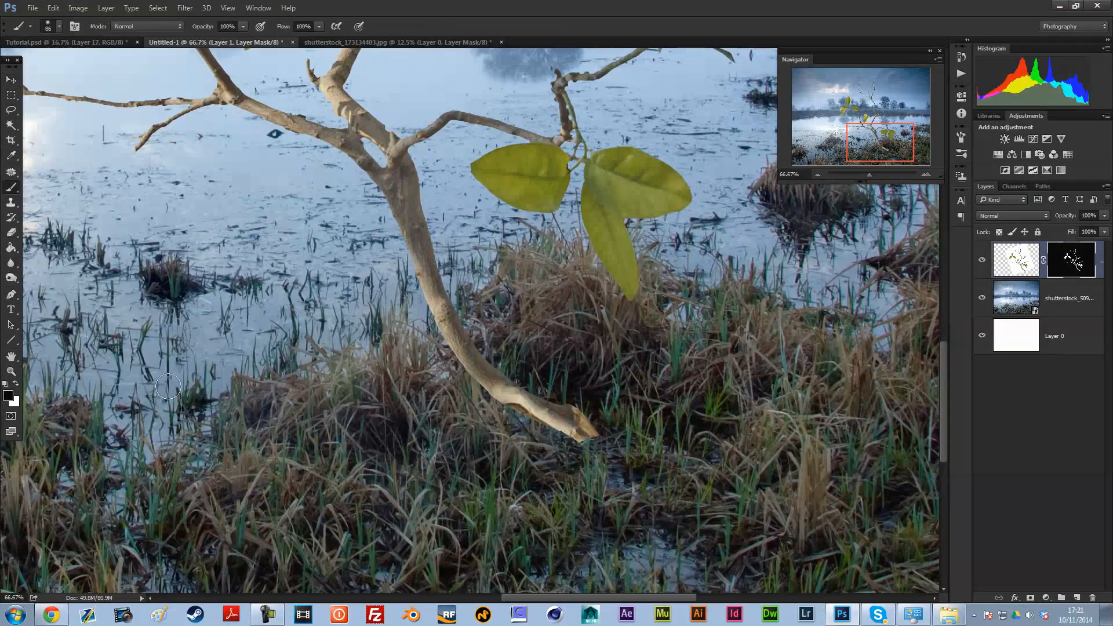
right_click(753, 231)
mouse_move(1079, 337)
left_mouse_down()
mouse_move(1079, 360)
mouse_move(1075, 333)
left_mouse_up()
left_click(1036, 341)
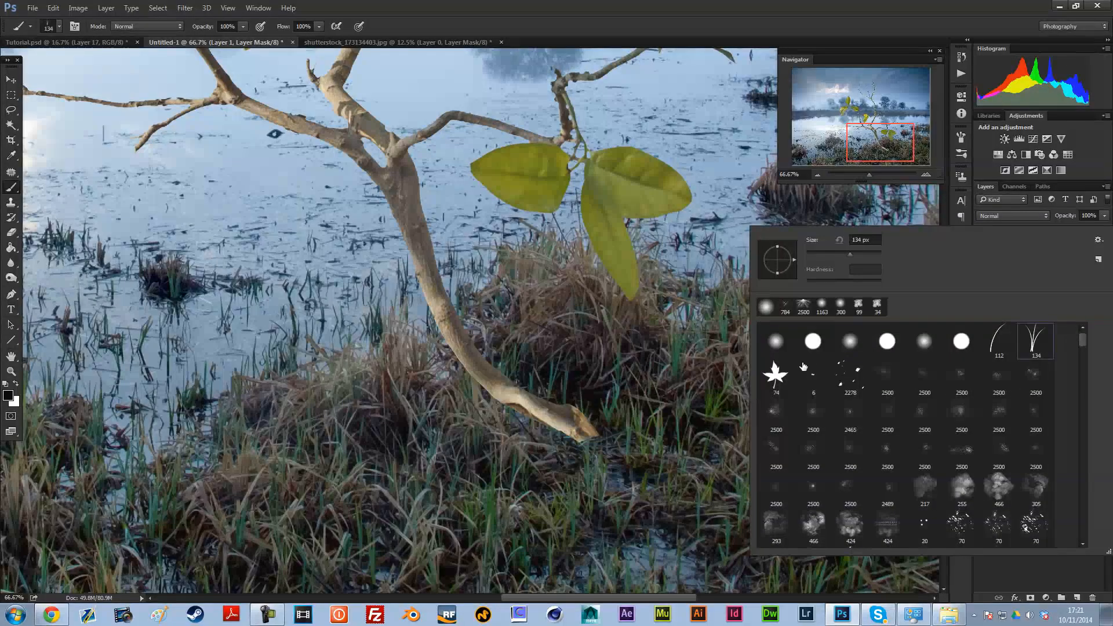
left_click_drag(848, 255, 865, 254)
left_click(677, 4)
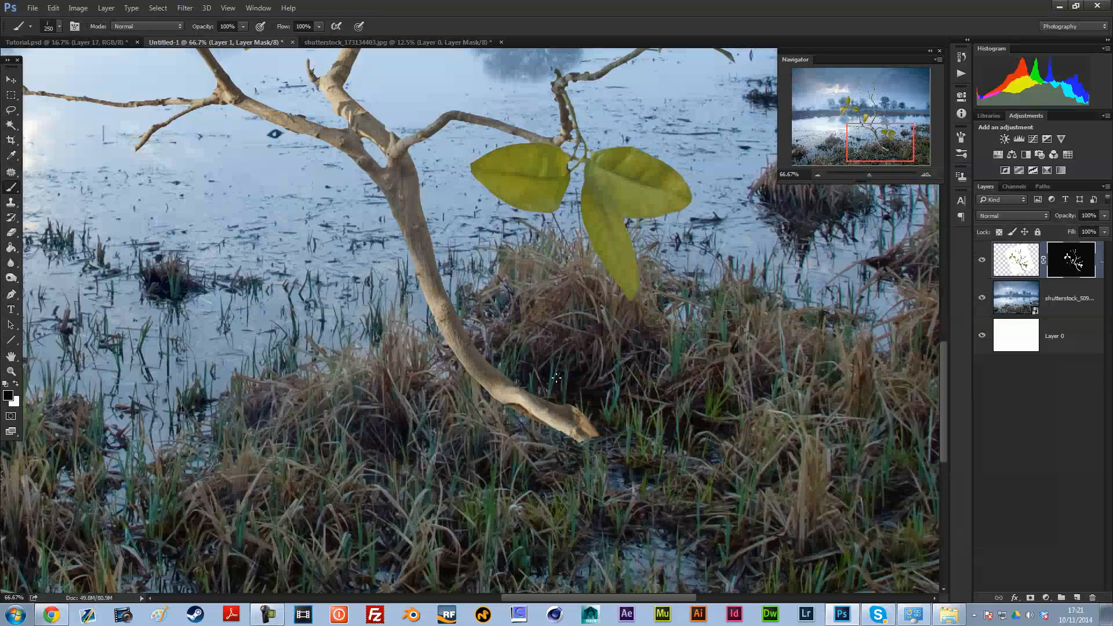
Step: Try a resized grass-shaped stroke on the twig's layer mask at the cut end, and undo it
right_click(748, 385)
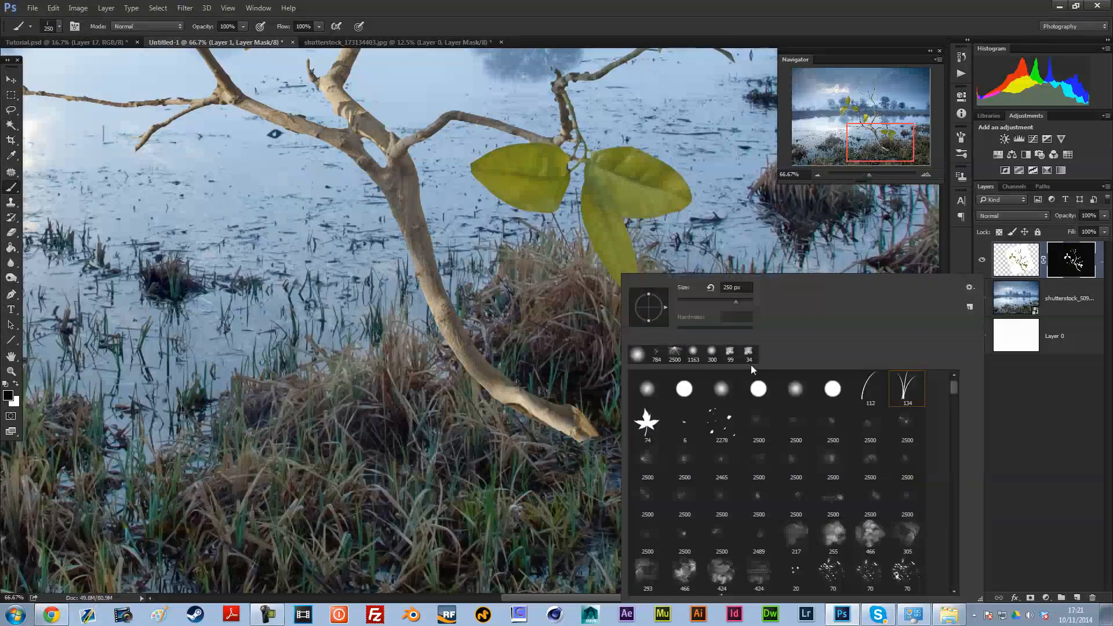
left_click(1091, 266)
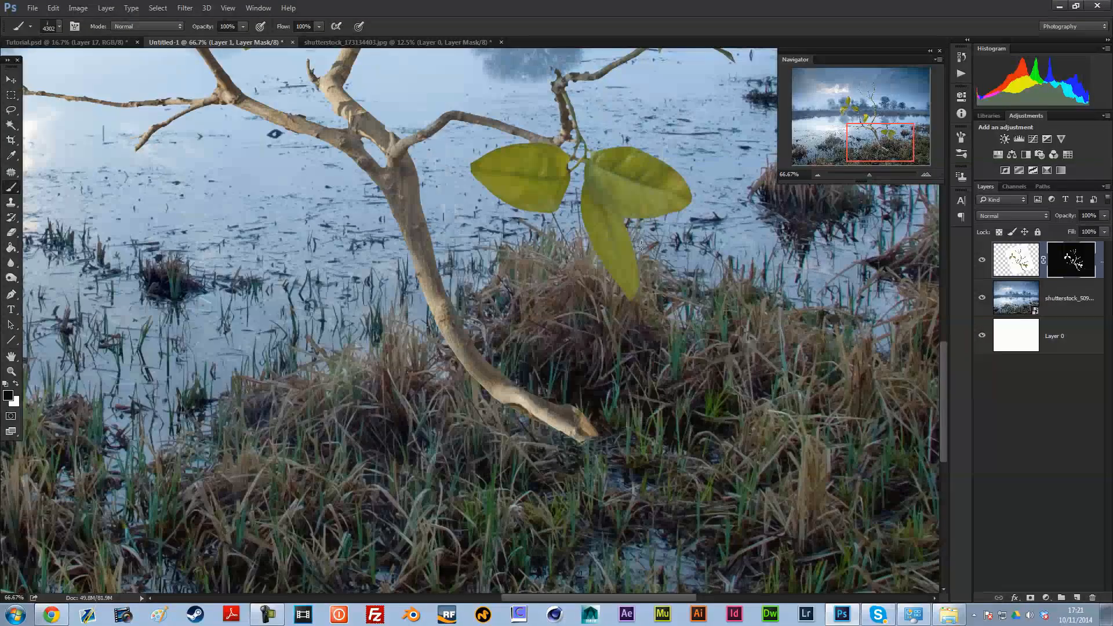
right_click(646, 272)
left_click(1059, 263)
mouse_move(596, 441)
left_mouse_down()
mouse_move(542, 452)
mouse_move(637, 429)
left_mouse_up()
key("ctrl+z")
Step: Turn off Color Dynamics and Transfer for the grass brush, and undo the 191 px test stroke below the trunk
left_click(960, 140)
left_click(738, 218)
left_click(738, 230)
left_click(737, 218)
mouse_move(580, 443)
left_mouse_down()
mouse_move(463, 463)
mouse_move(580, 452)
mouse_move(409, 417)
mouse_move(521, 406)
mouse_move(464, 414)
left_mouse_up()
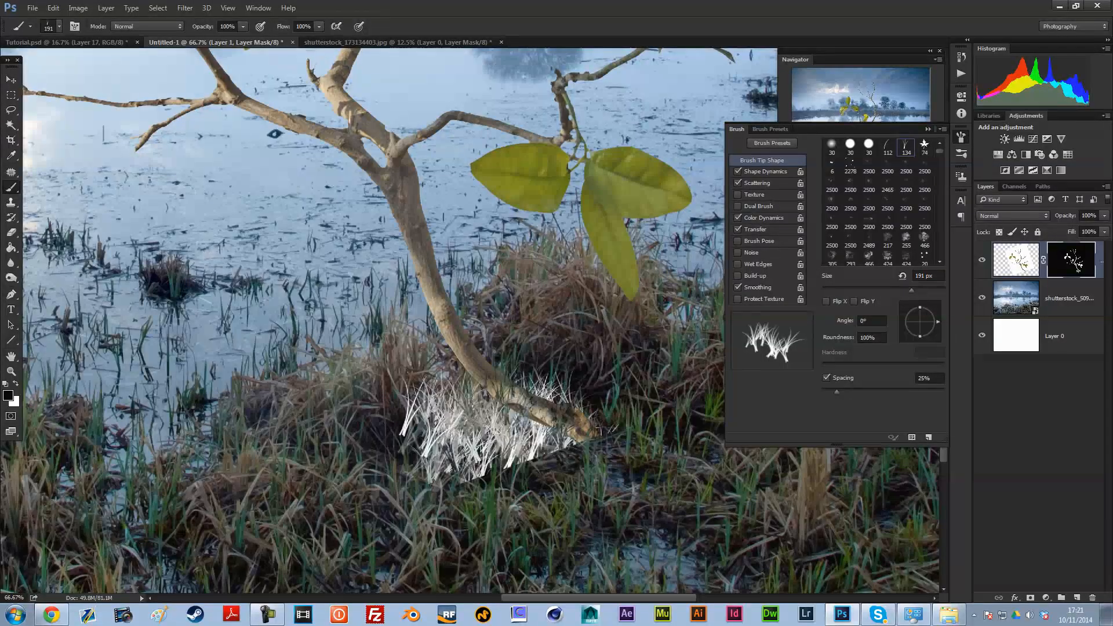
key("ctrl+z")
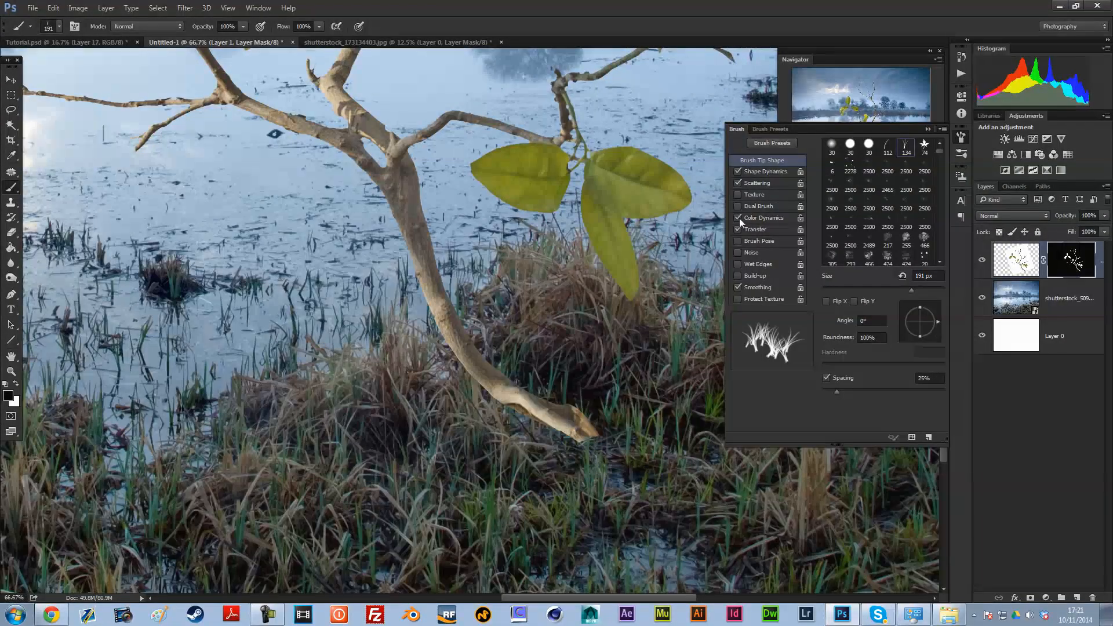
left_click(928, 129)
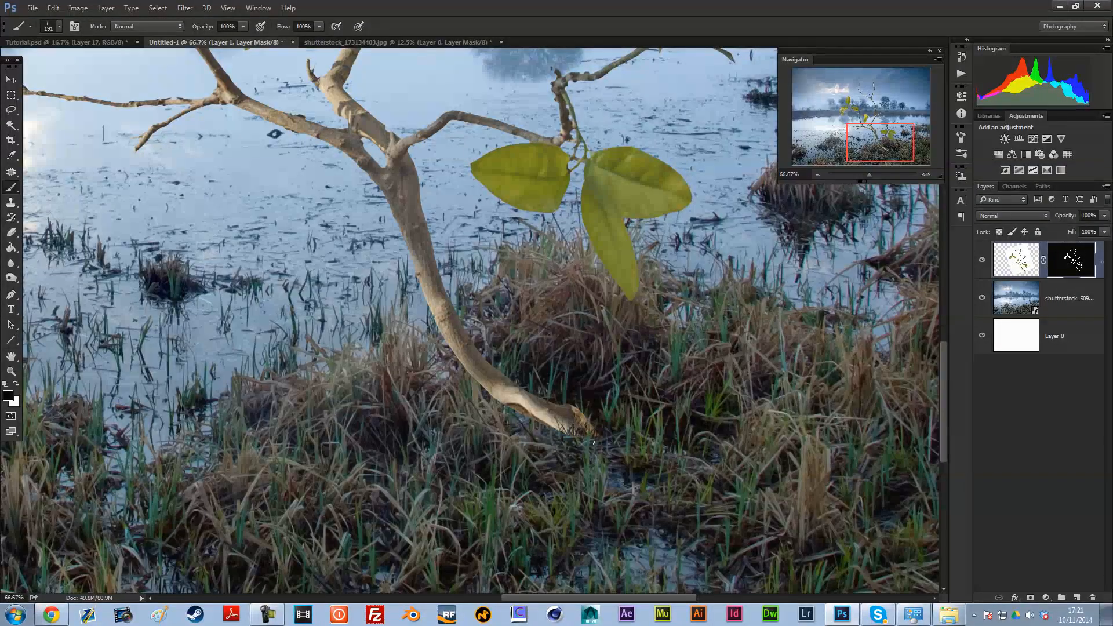
Step: Hide the twig's cut end on its mask with black grass-shaped strokes, reducing the brush to 195 px and 120 px
right_click(755, 308)
mouse_move(549, 453)
left_mouse_down()
mouse_move(560, 450)
mouse_move(530, 441)
mouse_move(565, 450)
mouse_move(531, 445)
left_mouse_up()
key("ctrl+z")
right_click(637, 332)
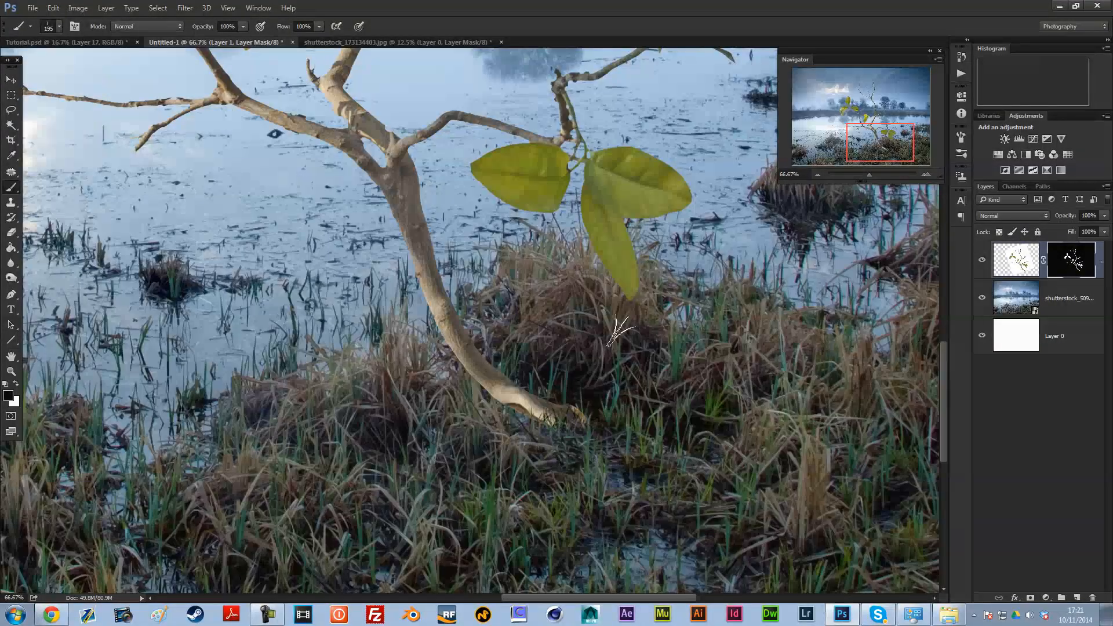
right_click(616, 342)
left_click_drag(727, 304, 724, 303)
left_click(592, 418)
mouse_move(573, 416)
left_mouse_down()
mouse_move(545, 441)
mouse_move(559, 451)
mouse_move(539, 449)
mouse_move(545, 437)
mouse_move(525, 441)
mouse_move(543, 430)
mouse_move(518, 434)
mouse_move(545, 422)
left_mouse_up()
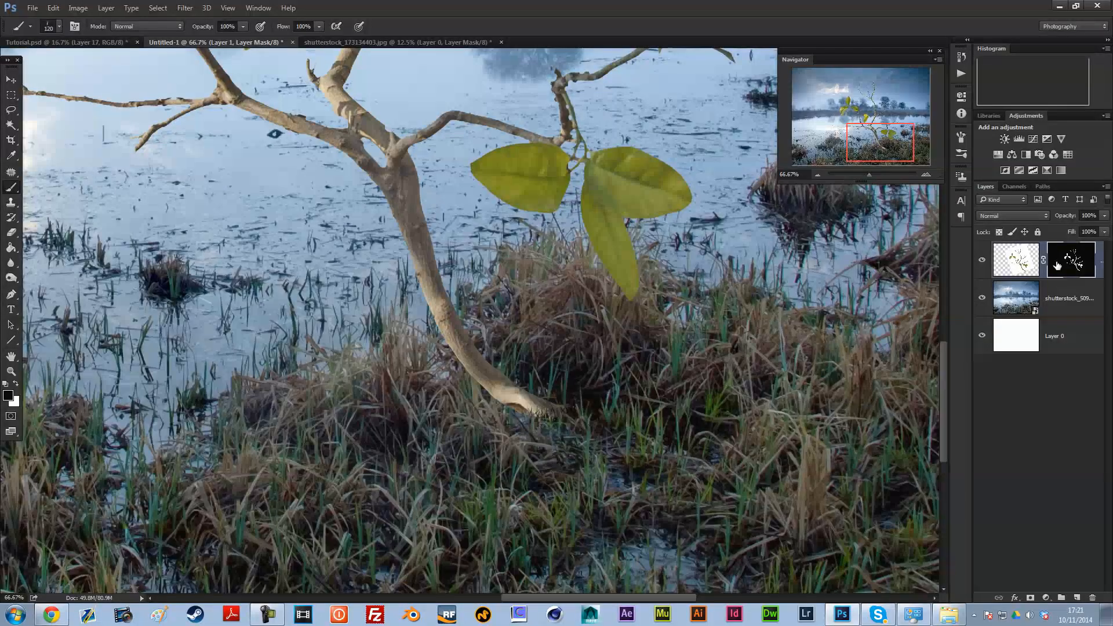
Step: Add a new layer above the twig and set up the Clone Stamp tool with the 134 grass-shaped tip
left_click(1075, 597)
key("x")
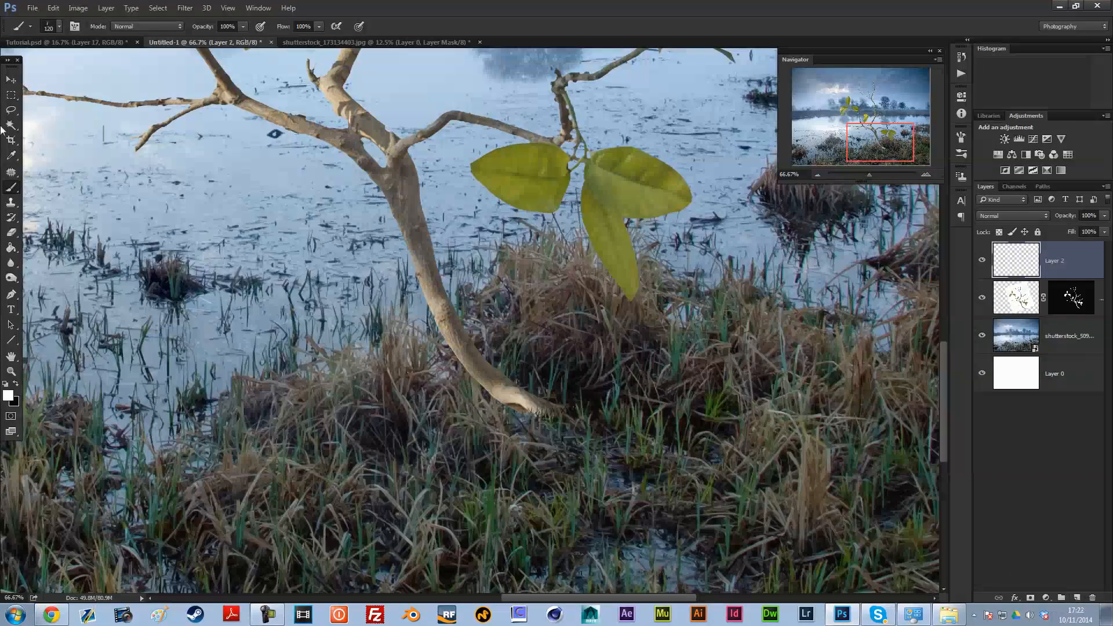
left_click(11, 202)
right_click(638, 264)
left_click(917, 381)
left_click(961, 135)
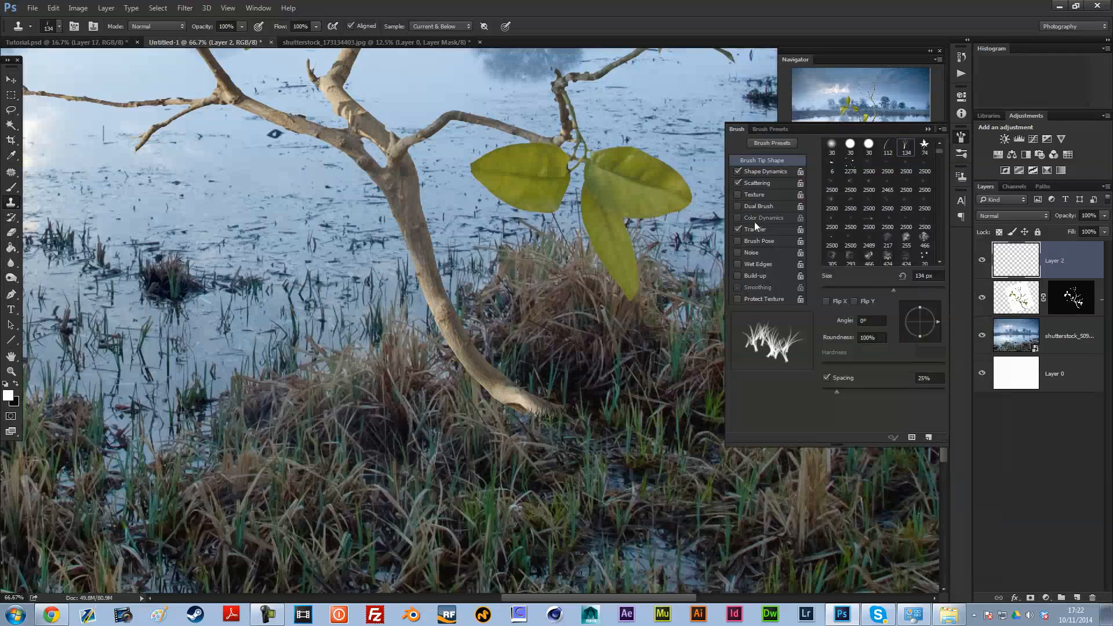
left_click(928, 129)
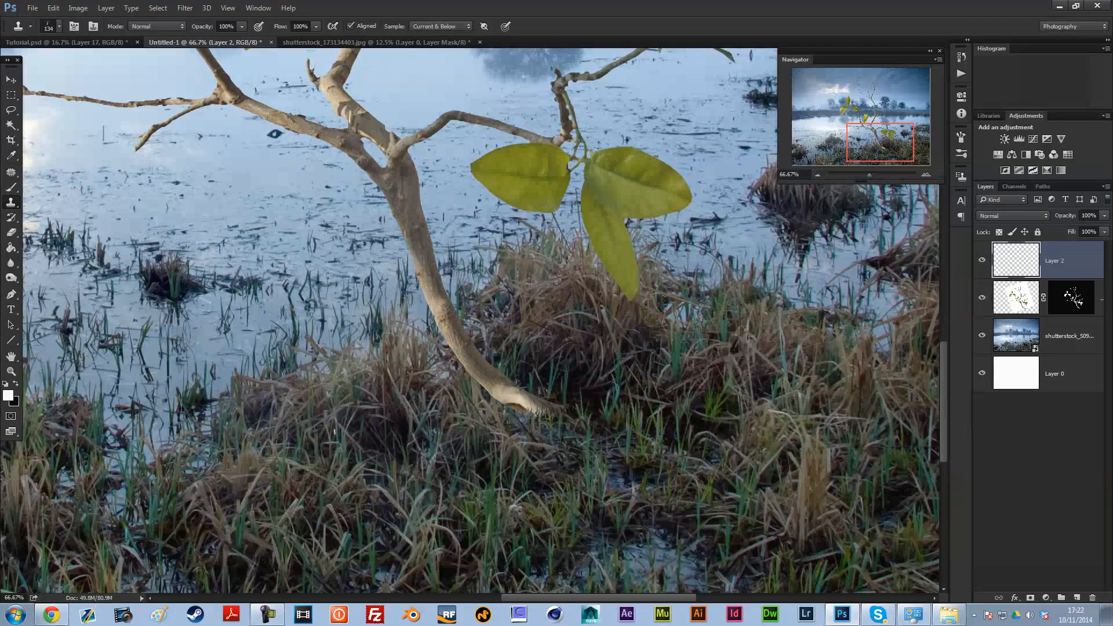
Step: Switch the Clone Stamp to the 112 single-blade tip and turn off Transfer
right_click(654, 302)
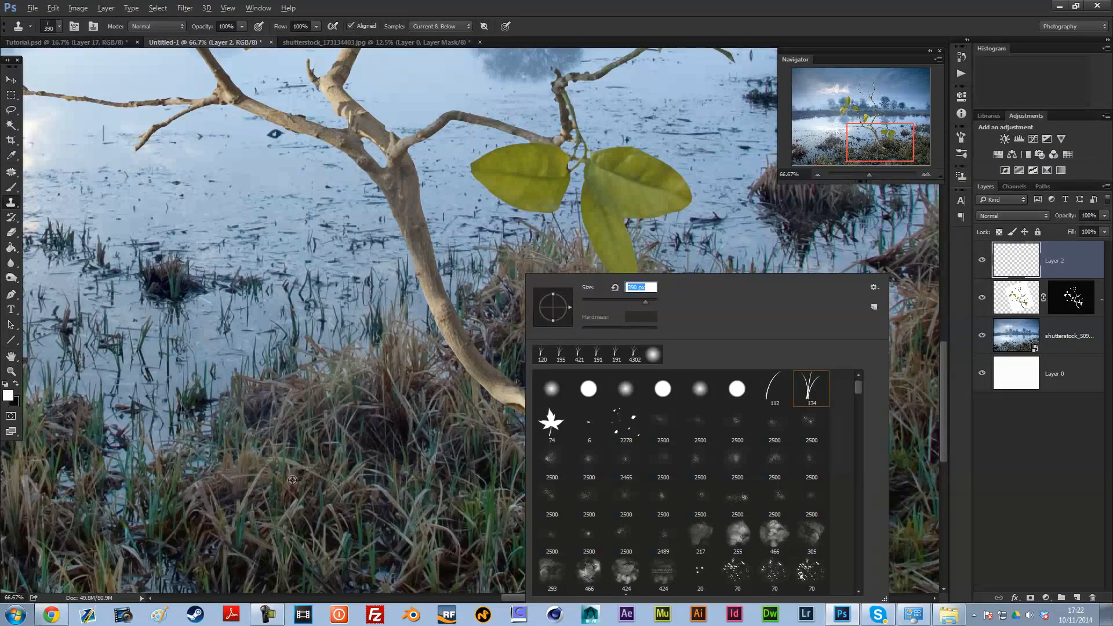
key("Return")
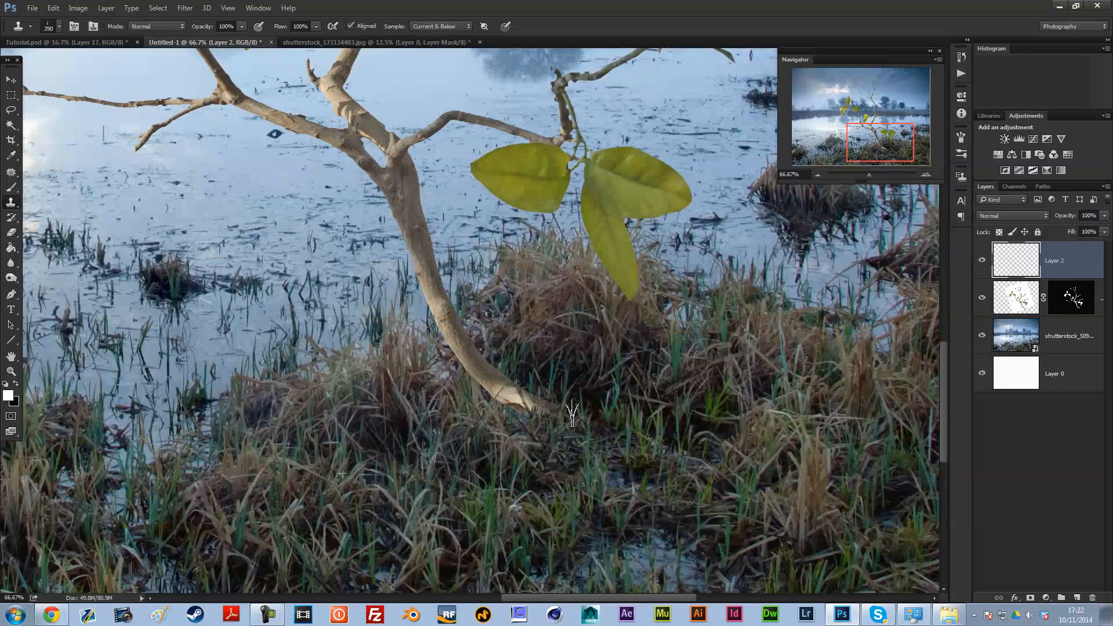
right_click(650, 324)
left_click(903, 398)
left_click(961, 137)
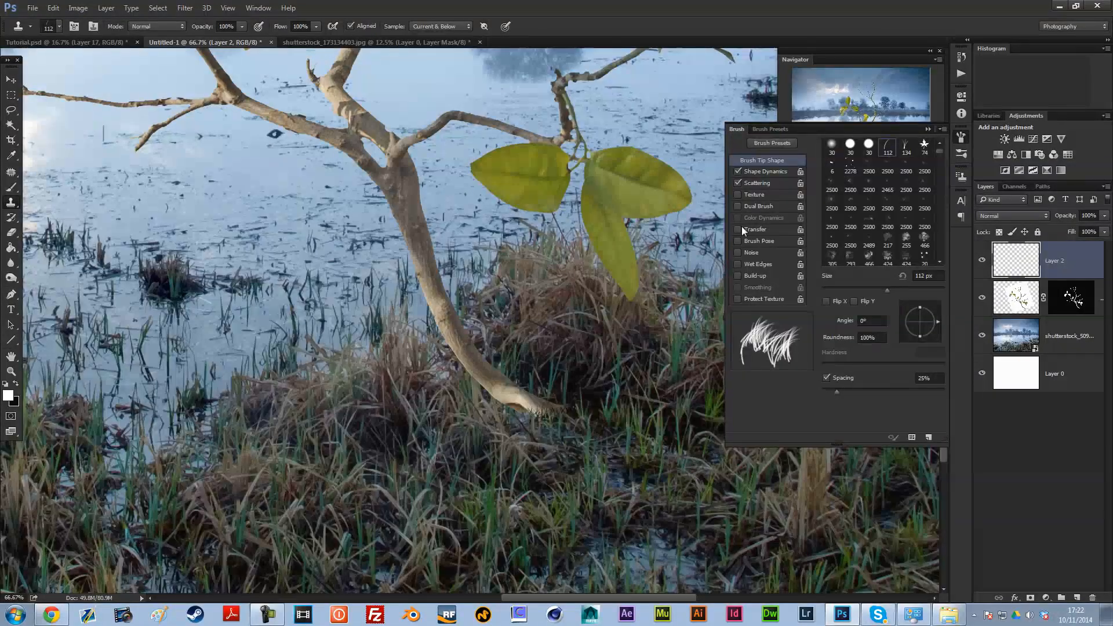
left_click(928, 129)
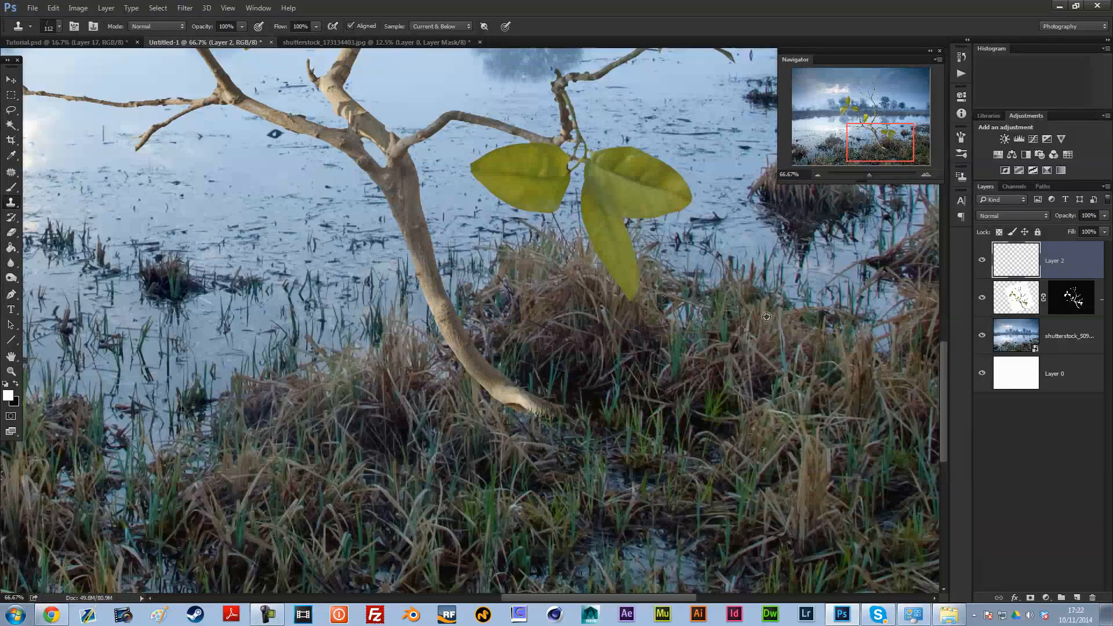
Step: Clone grass blades over the twig's lower end on the new layer, enlarging the single-blade tip to 188 px
left_click_drag(504, 413, 580, 412)
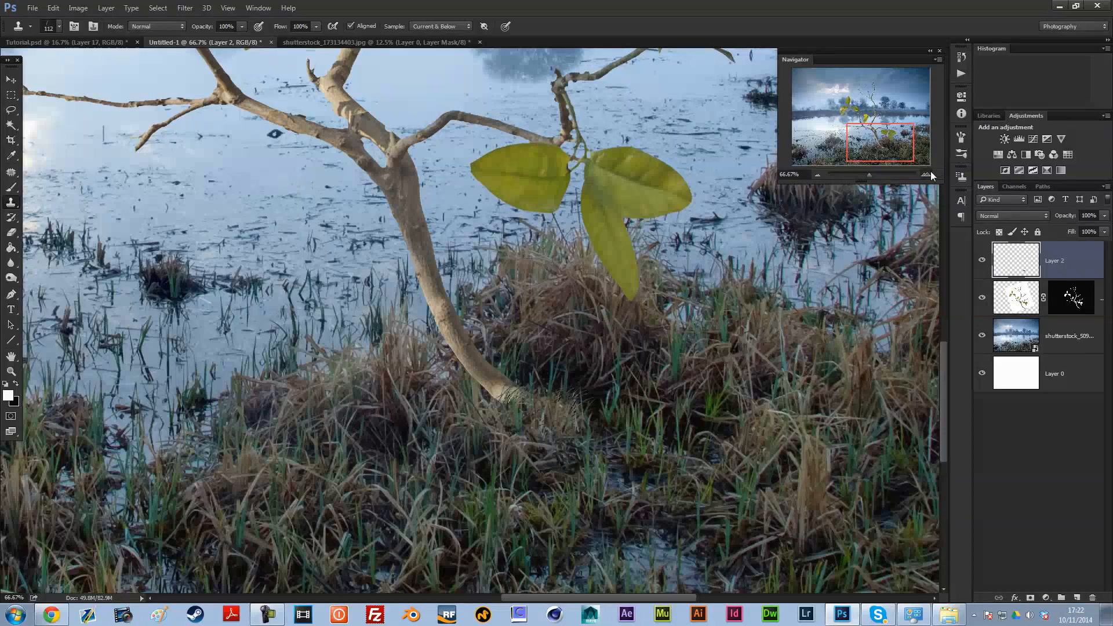
left_click(925, 174)
right_click(739, 300)
key("Escape")
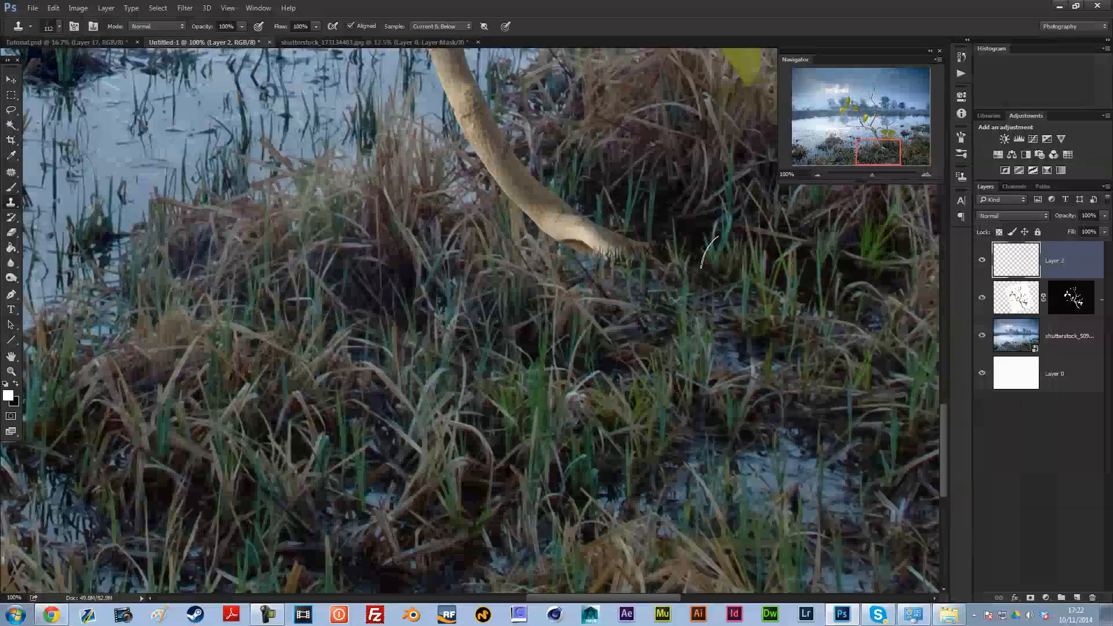
right_click(737, 298)
left_click_drag(836, 290, 837, 290)
left_click(586, 277)
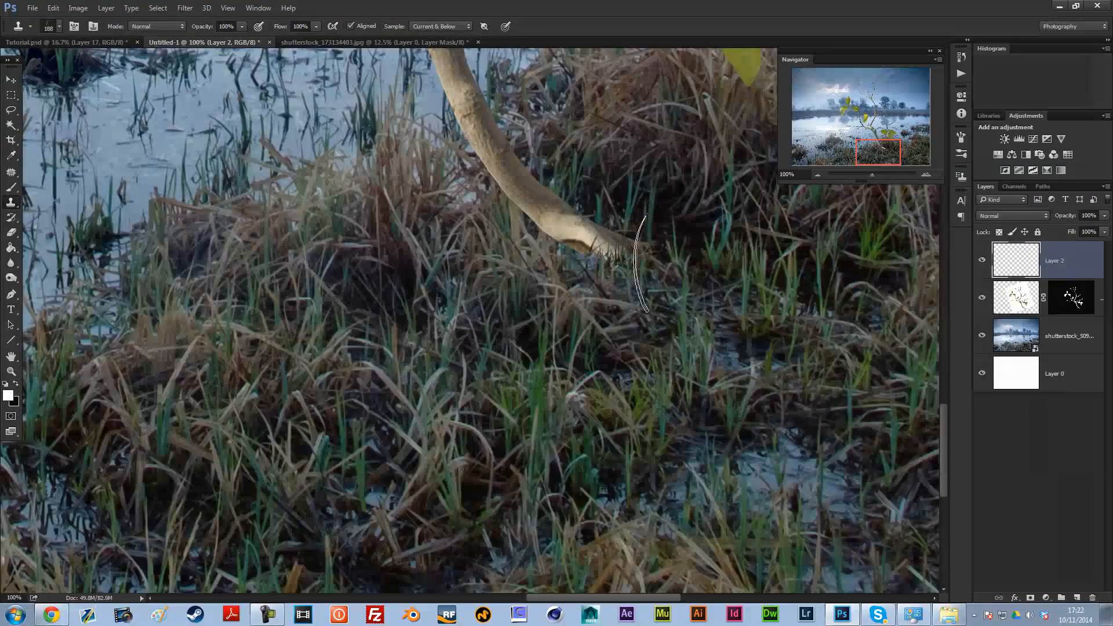
left_click(581, 247)
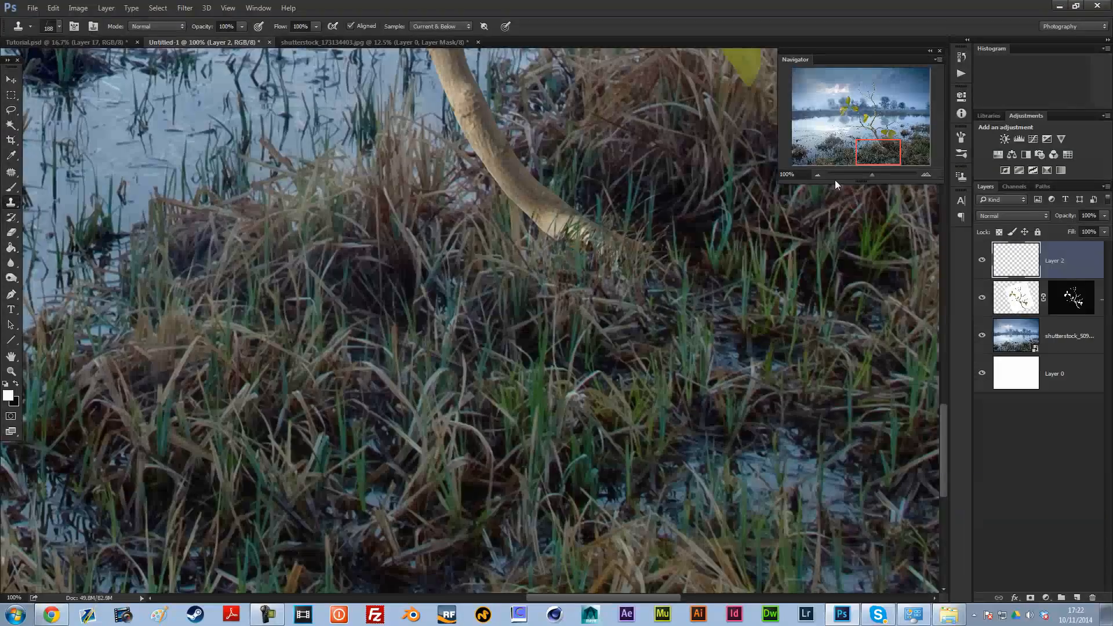
Step: Switch the Clone Stamp to a soft round tip at 66 px with 0% hardness and clone grass over the twig's end
left_click(817, 174)
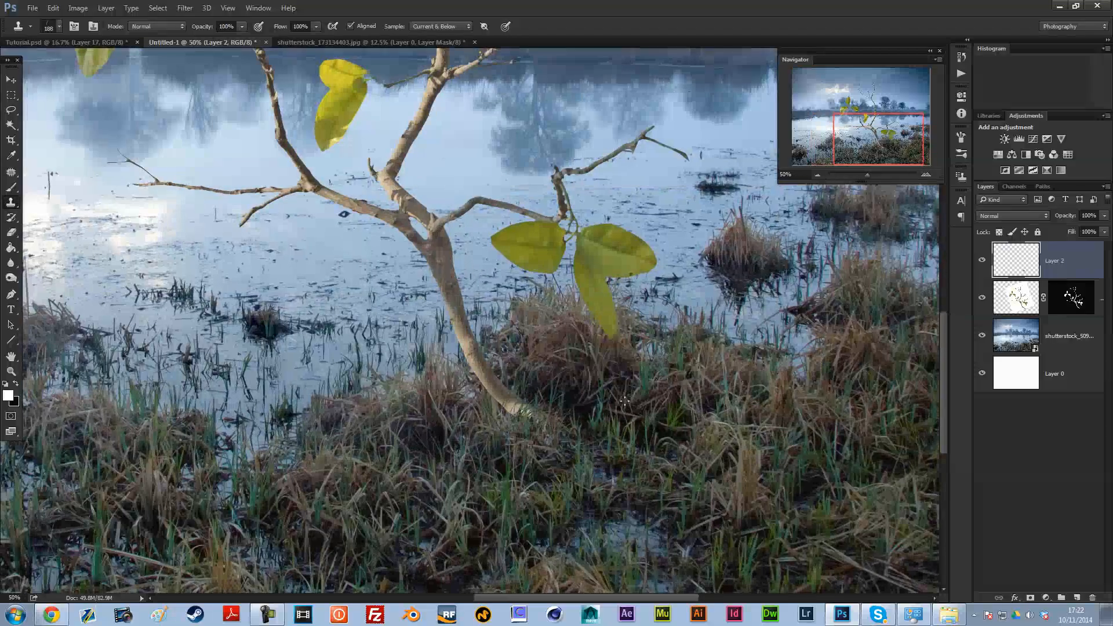
right_click(635, 289)
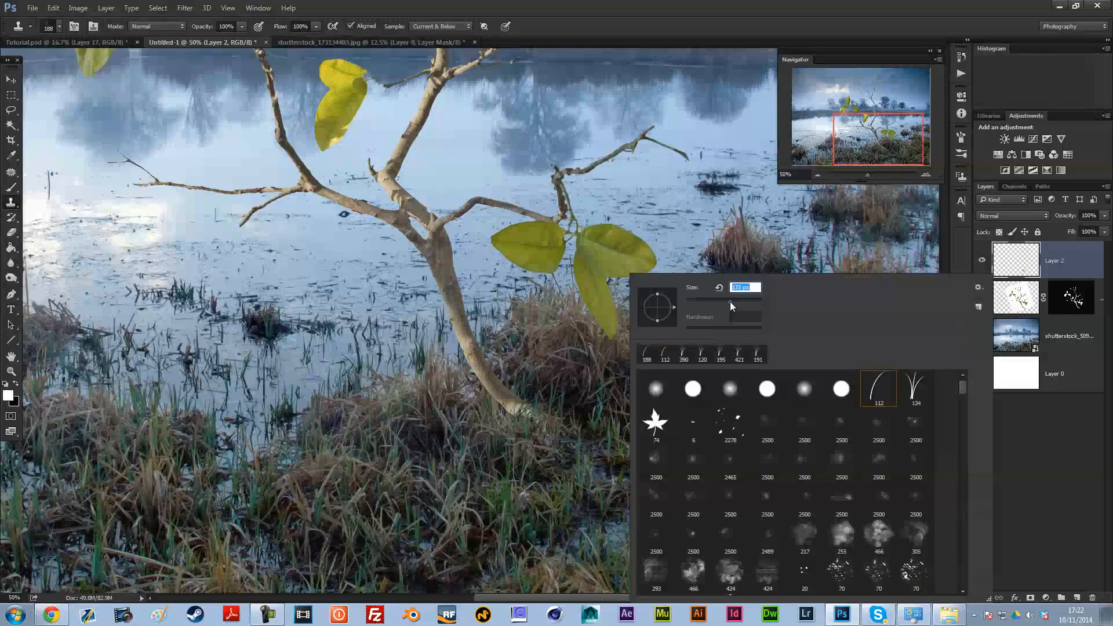
key("Return")
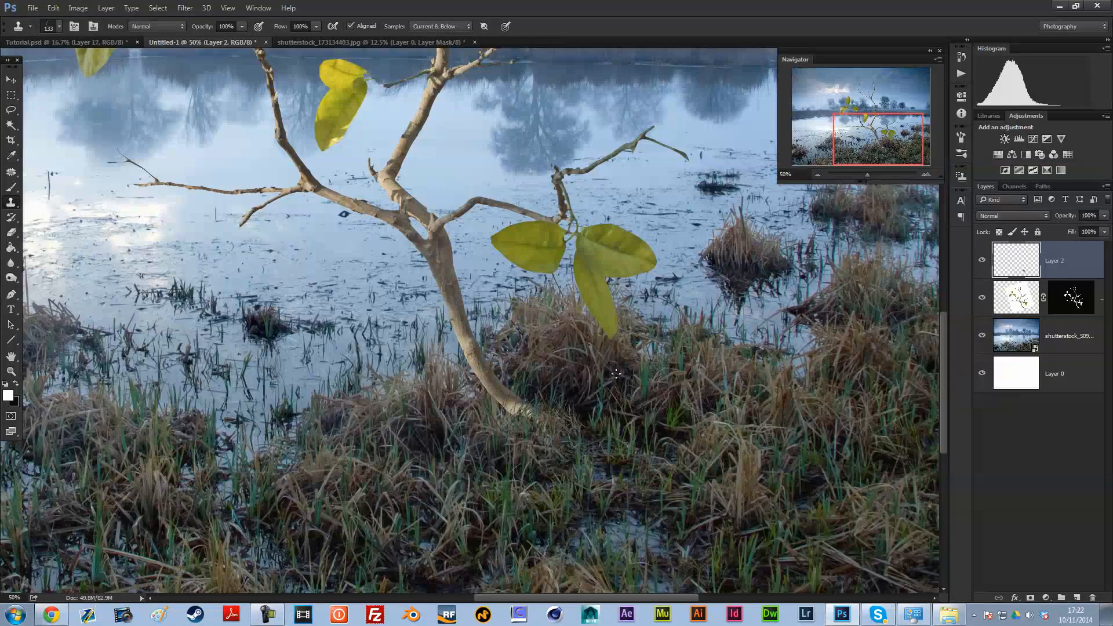
right_click(926, 478)
left_click(849, 389)
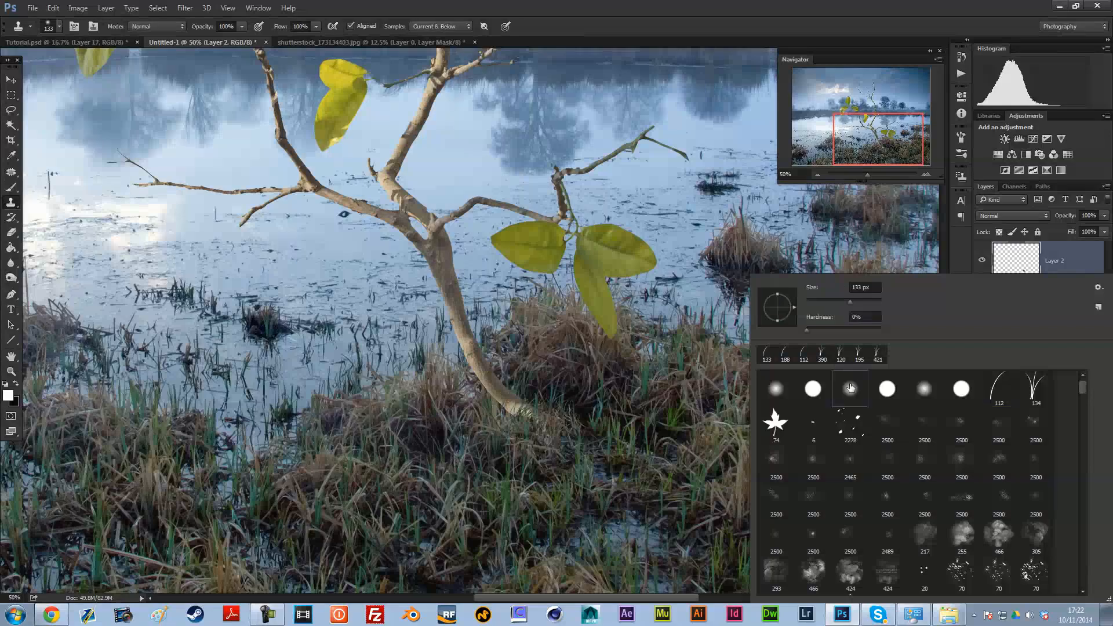
key("Return")
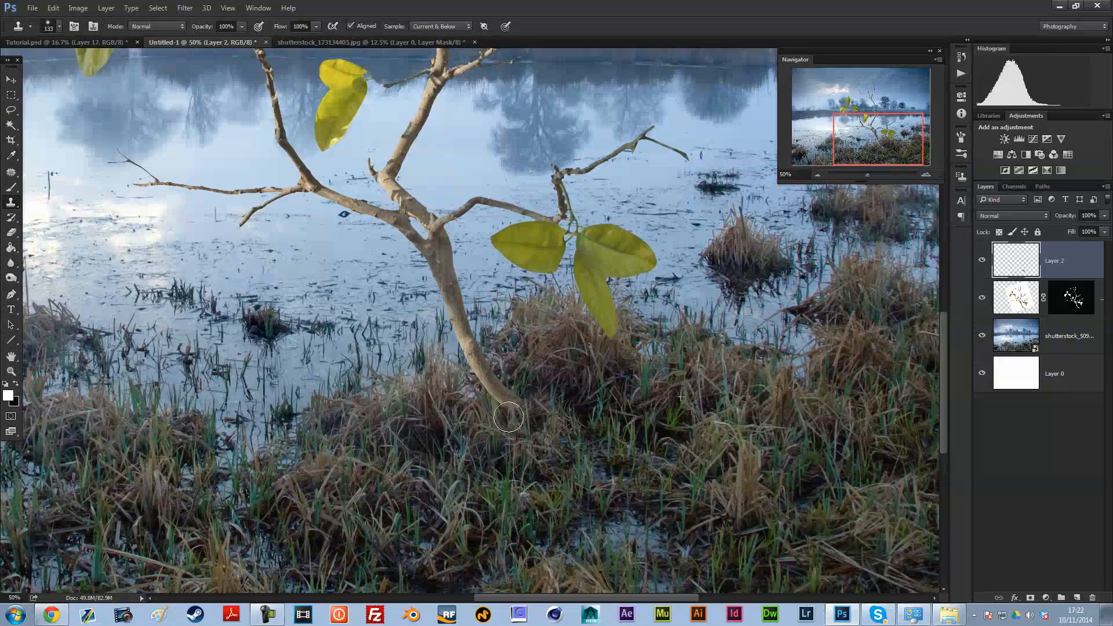
right_click(723, 382)
left_click_drag(726, 303, 717, 303)
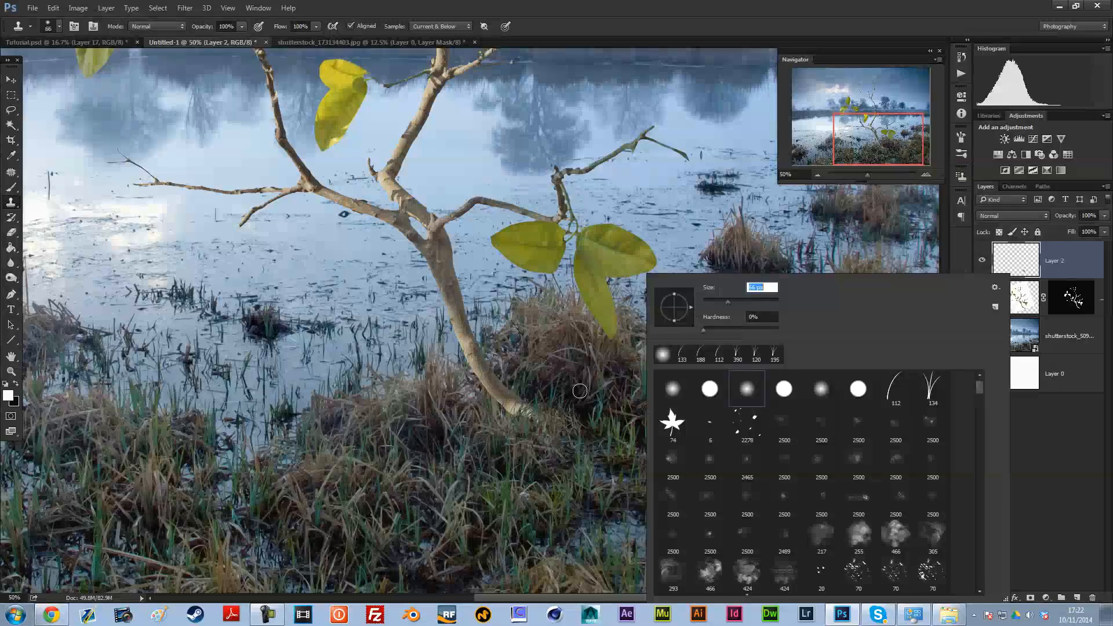
left_click(538, 409)
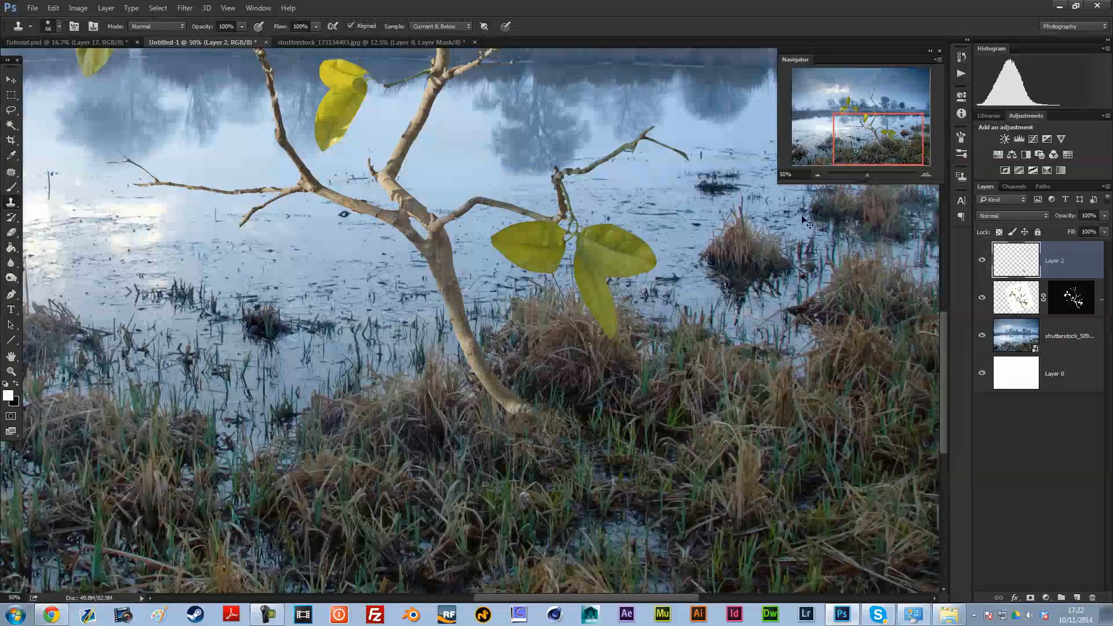
Step: Clone more grass around the twig's base with a smaller soft tip to blend it into the reeds
left_click(925, 175)
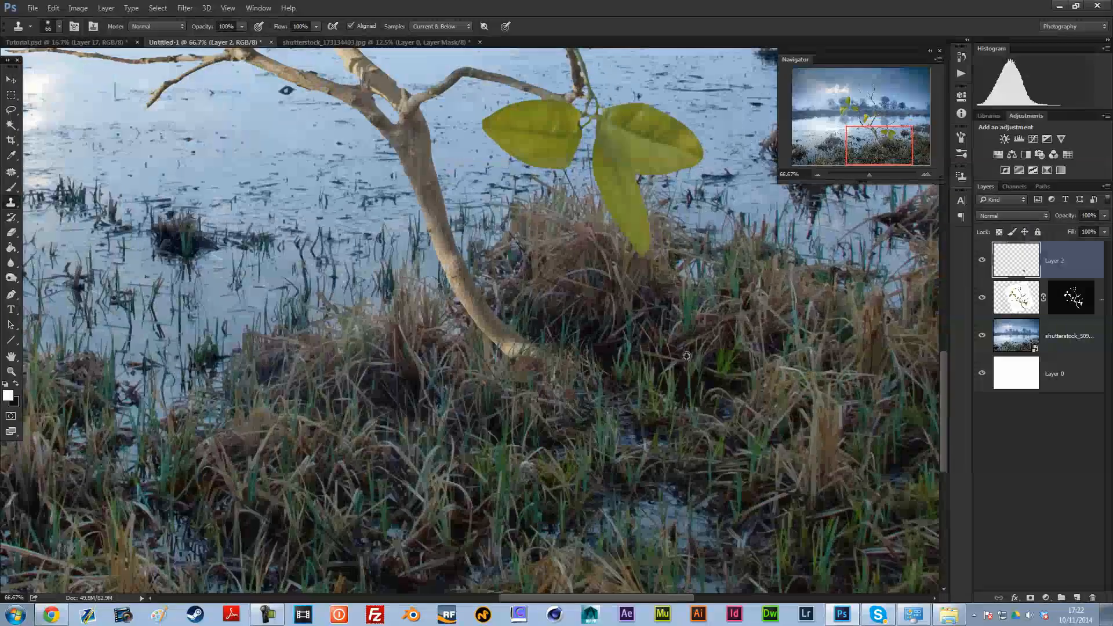
right_click(677, 323)
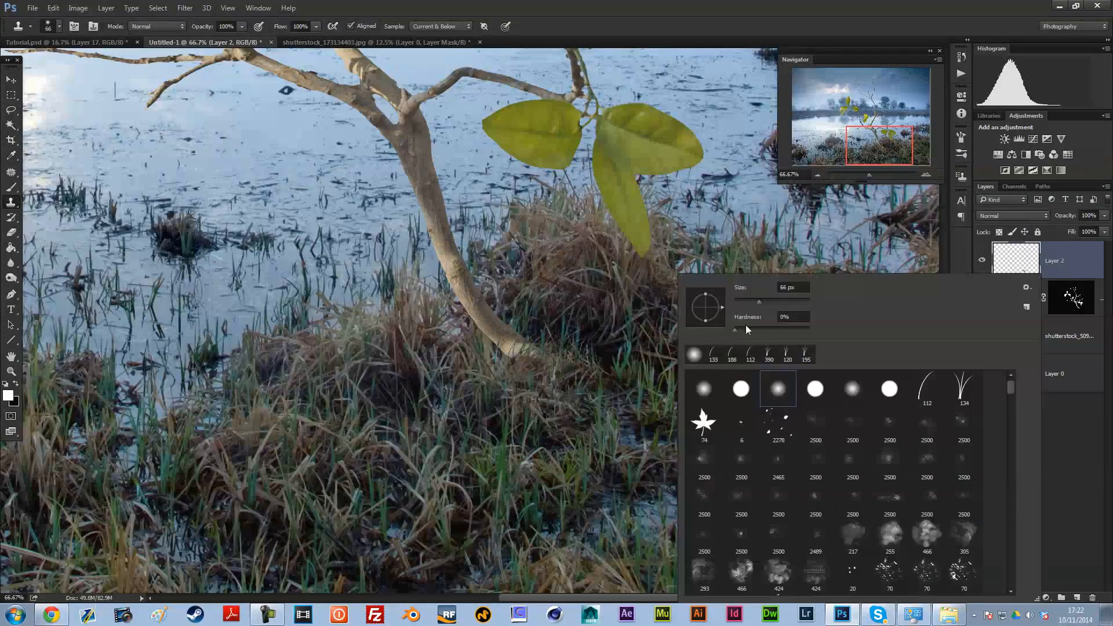
left_click_drag(568, 360, 556, 365)
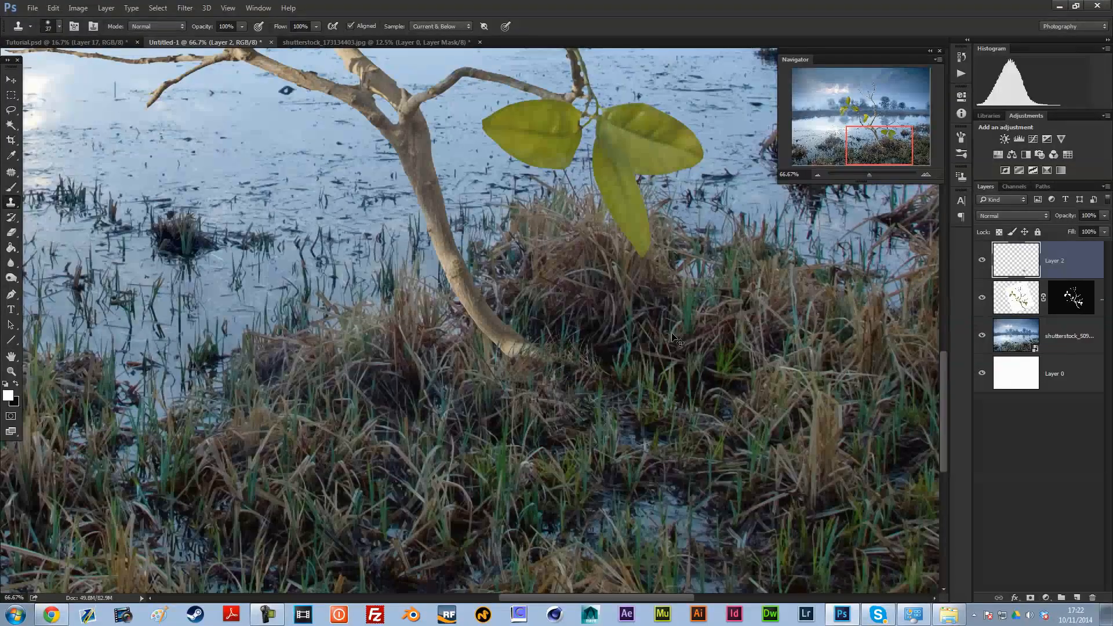
left_click_drag(505, 361, 510, 372)
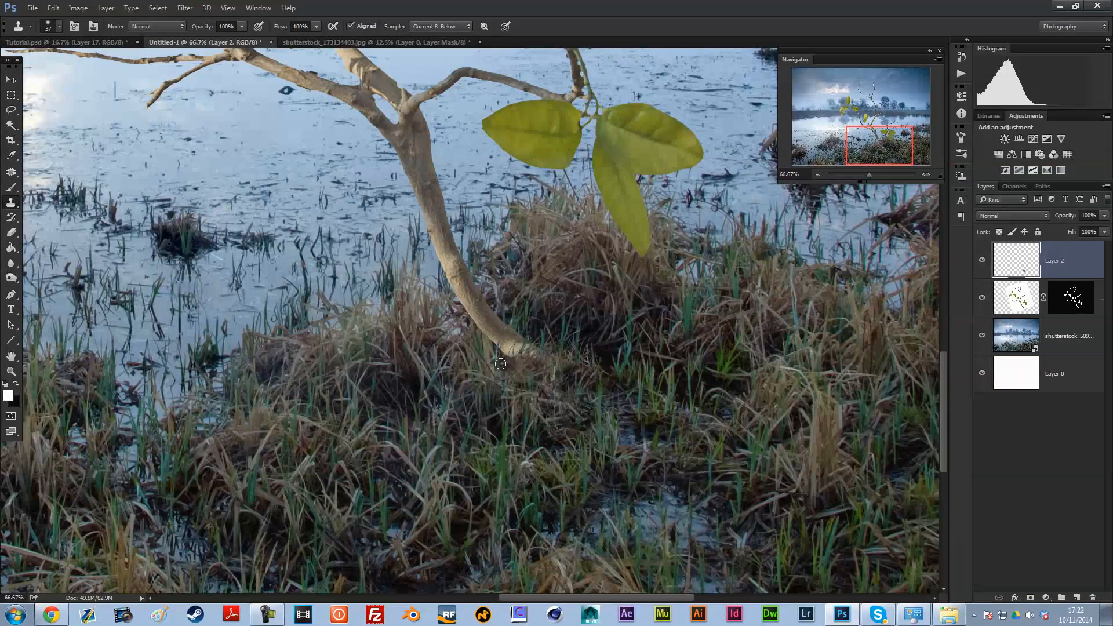
Step: Shrink the soft Clone Stamp tip to 13 px and clone fine grass detail around the twig's lower end
right_click(615, 336)
left_click_drag(680, 301, 674, 301)
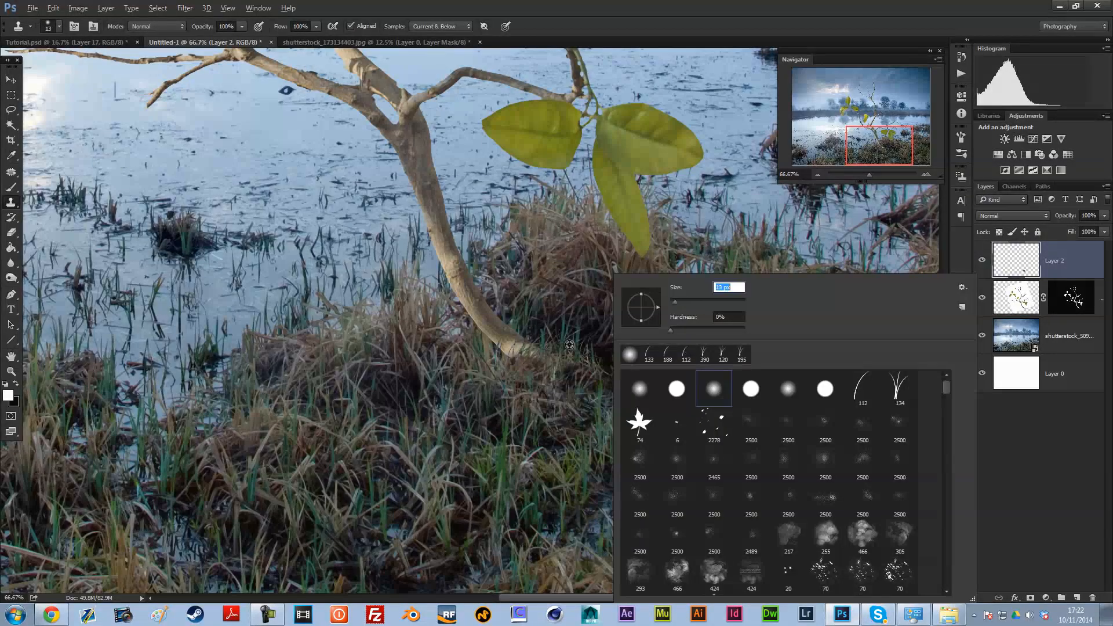
left_click(558, 350)
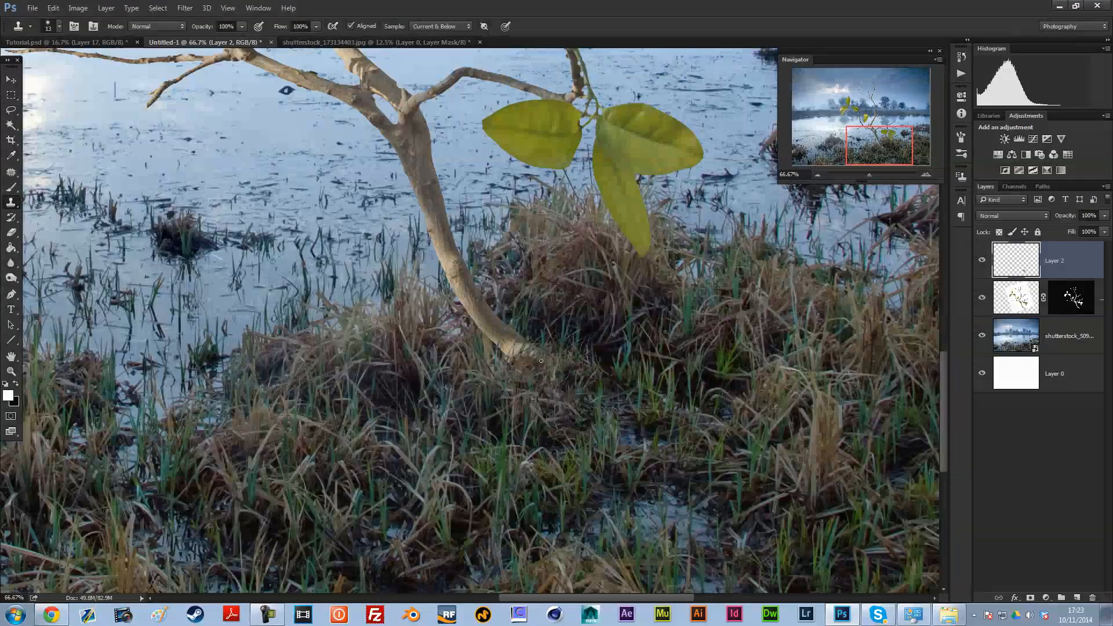
mouse_move(586, 394)
left_mouse_down()
mouse_move(514, 383)
mouse_move(586, 395)
mouse_move(554, 386)
left_mouse_up()
left_click(530, 361, "alt")
left_click_drag(519, 379, 530, 379)
Step: Compare the twig composition in Untitled-1 with the finished reference image in Tutorial.psd
left_click(817, 173)
left_click(816, 174)
left_click(11, 80)
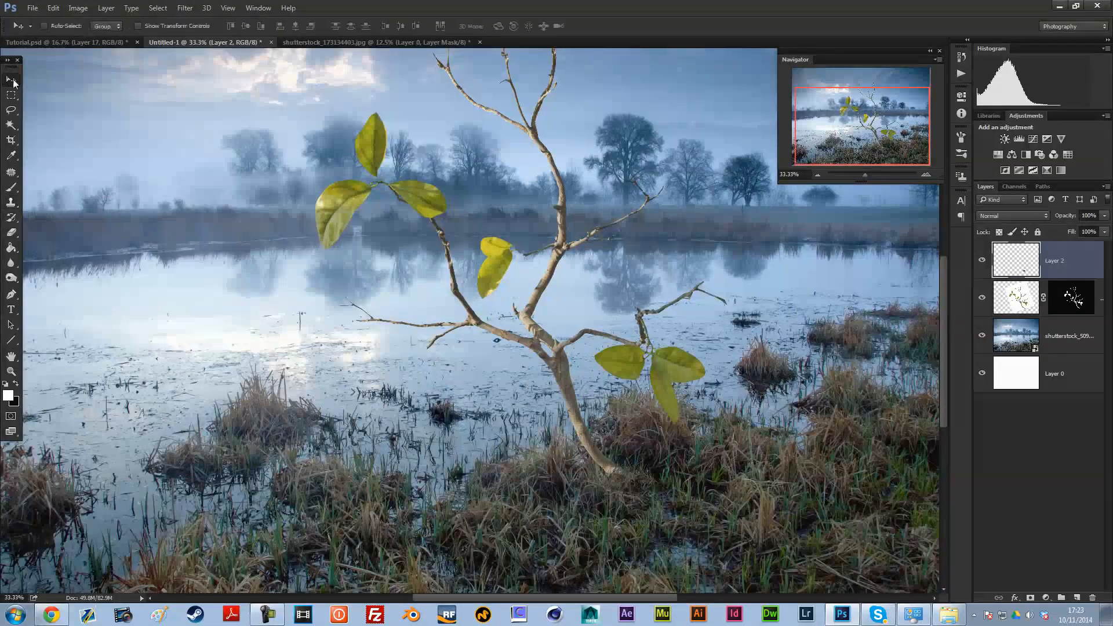
left_click(95, 43)
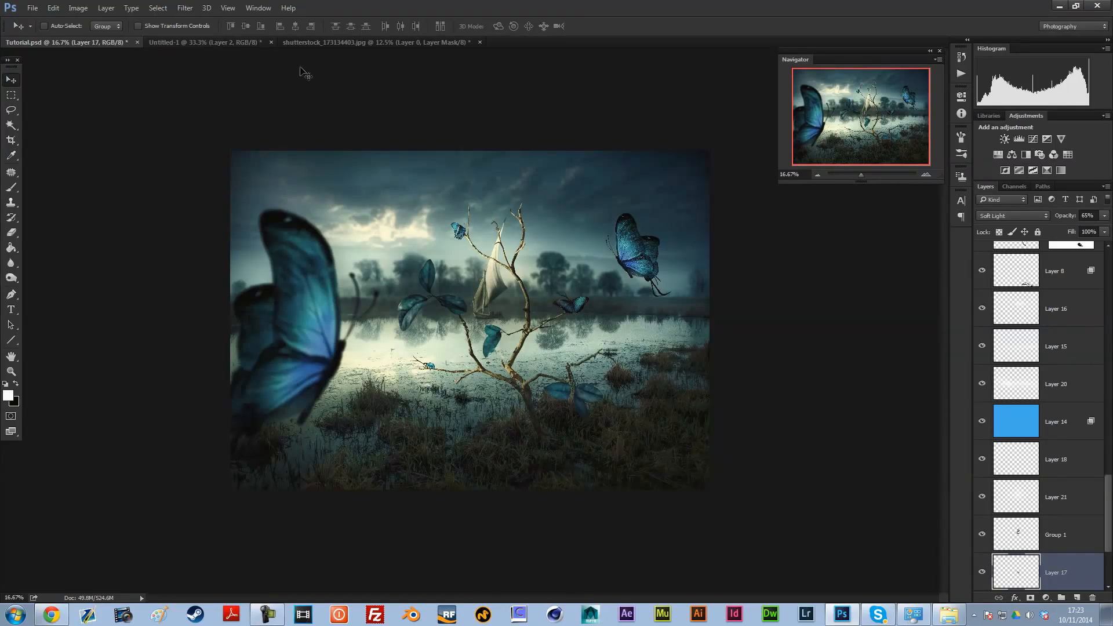
left_click(220, 42)
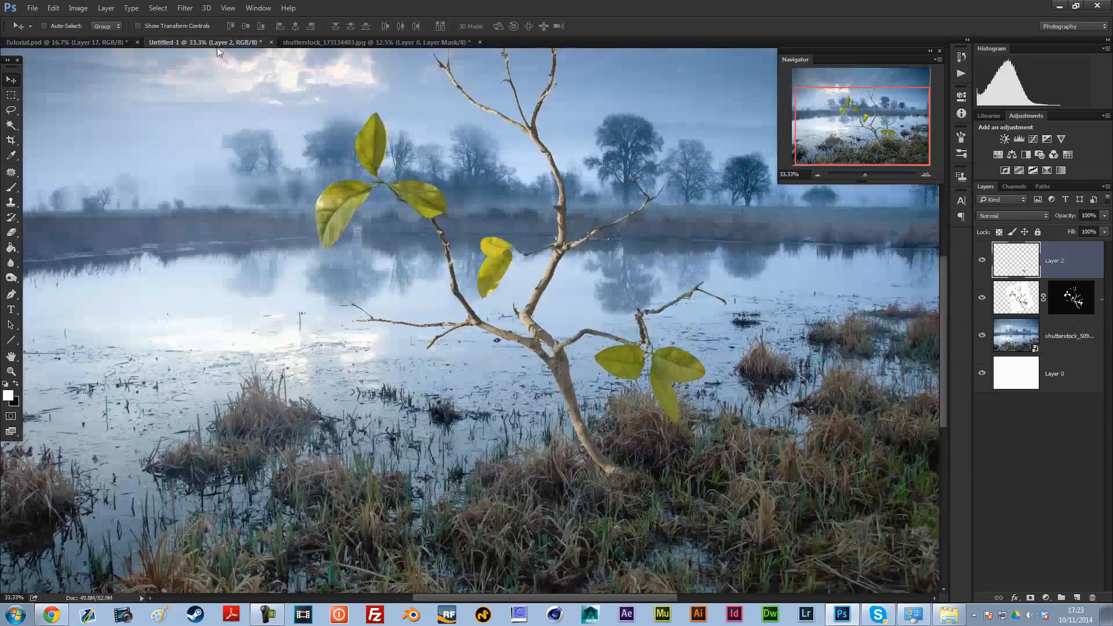
left_click(818, 174)
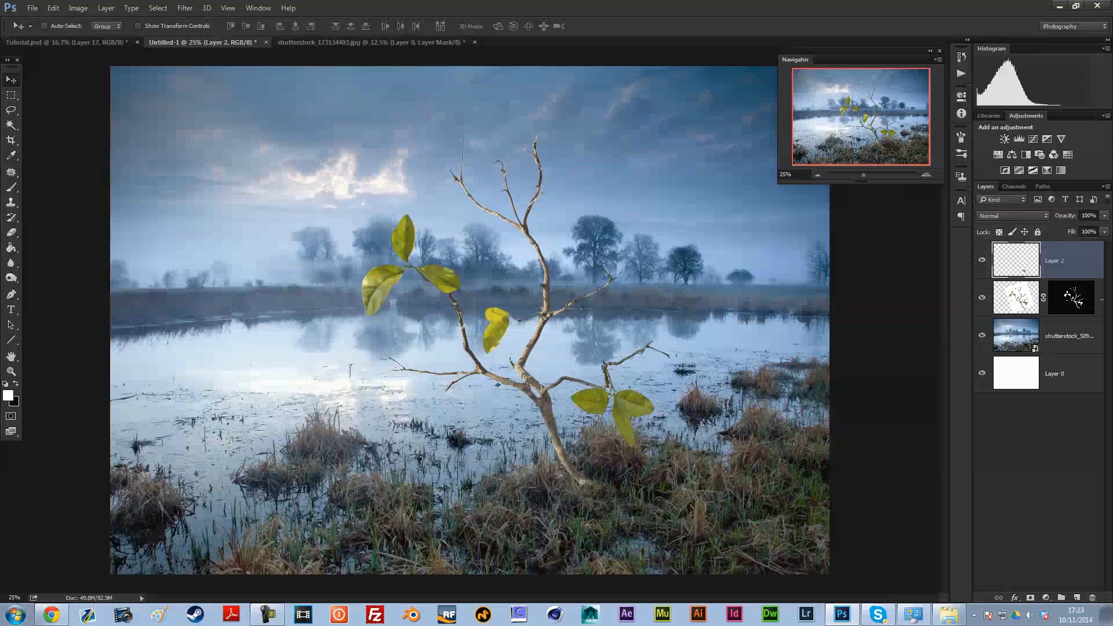
Step: Look through the DeviantArt twig and branch stock pages in Chrome and return to Photoshop
left_click(51, 614)
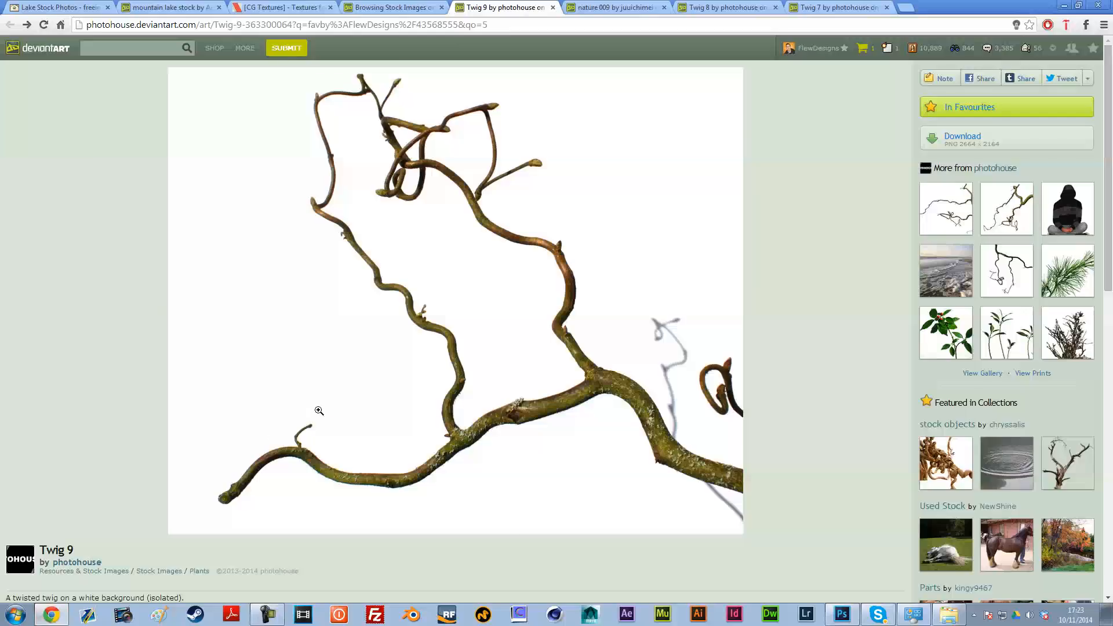
left_click(440, 7)
left_click(627, 5)
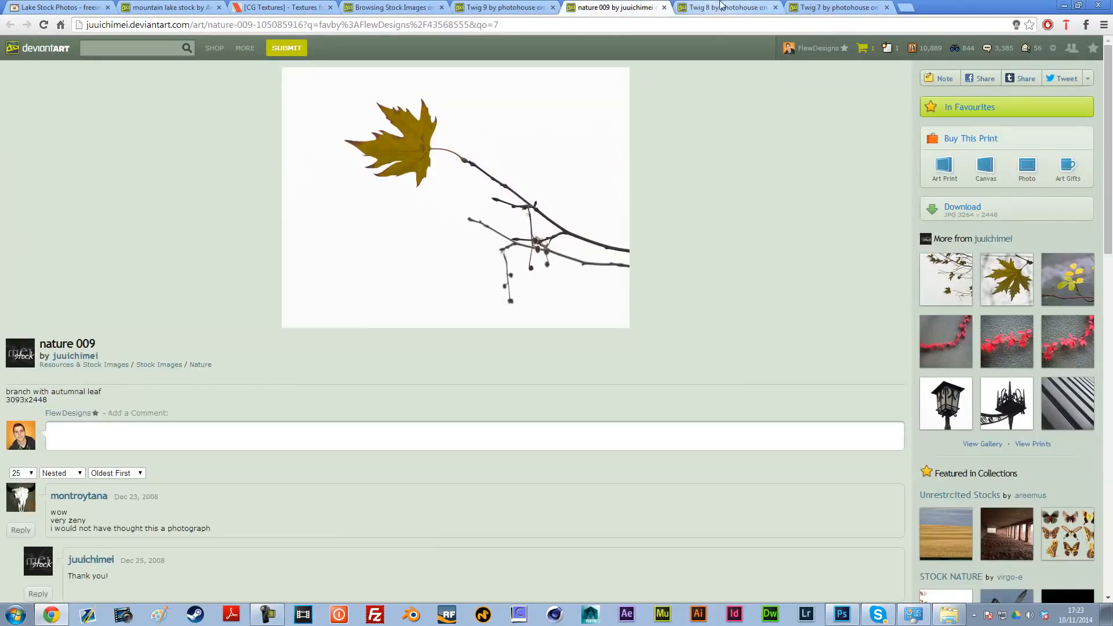
left_click(400, 7)
left_click(841, 613)
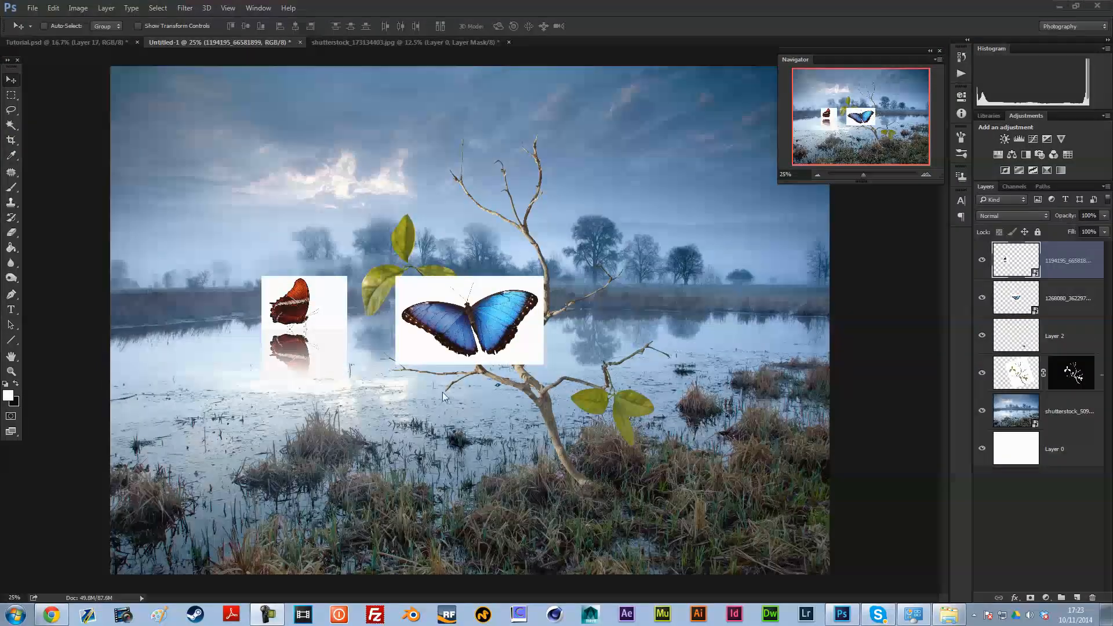
Step: Hide the small red butterfly layer and position the blue and large purple butterfly images side by side
left_click(1047, 259)
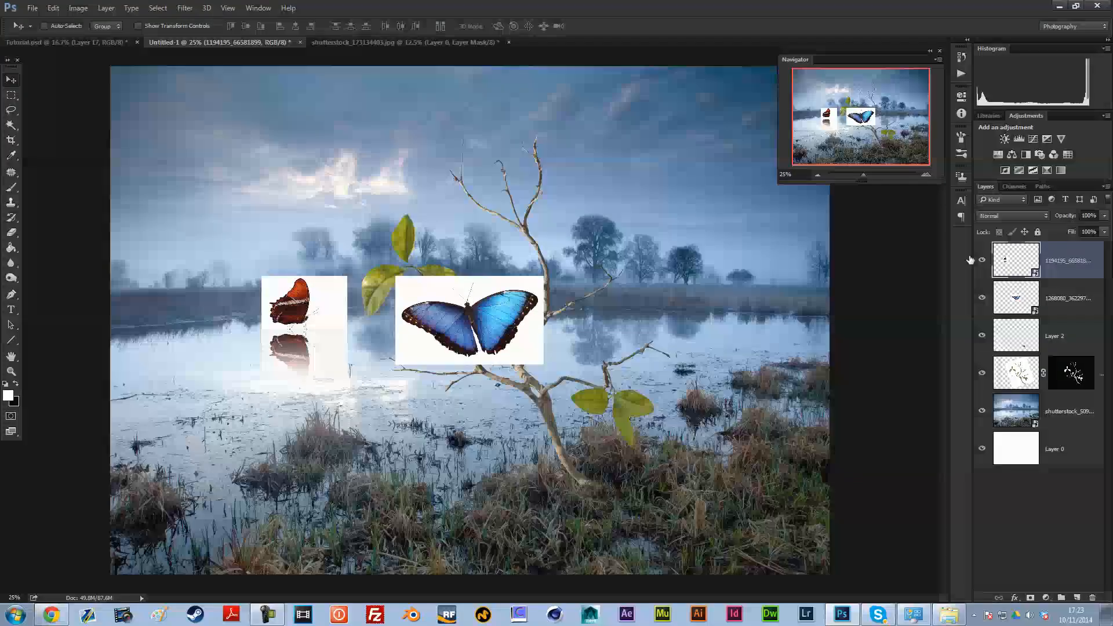
left_click(981, 261)
left_click(1066, 298)
left_click_drag(505, 309, 524, 285)
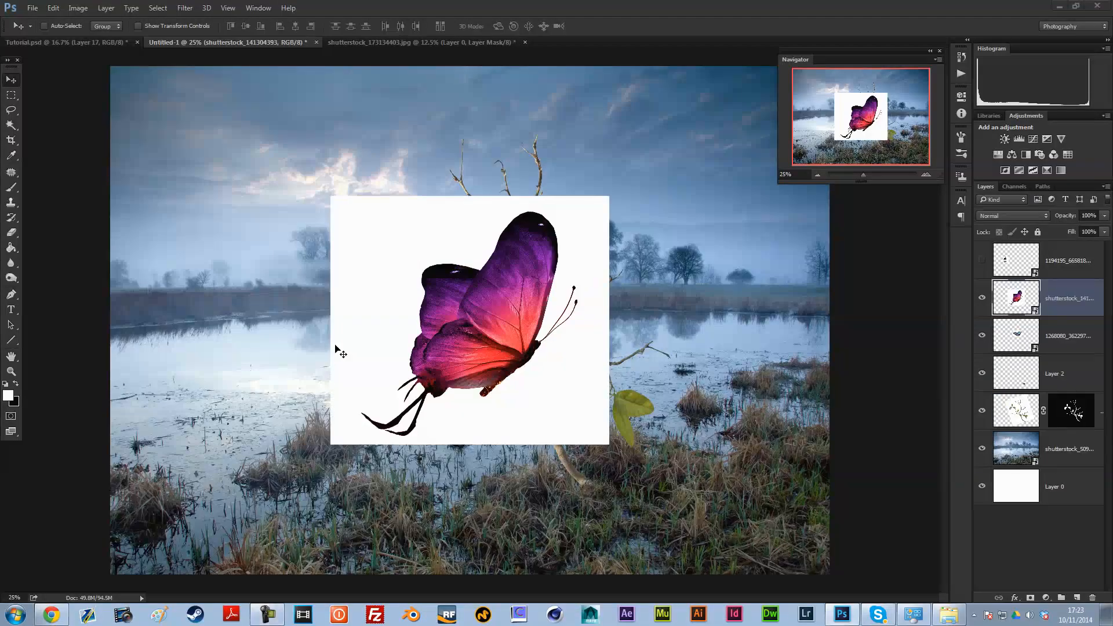
left_click_drag(588, 268, 401, 282)
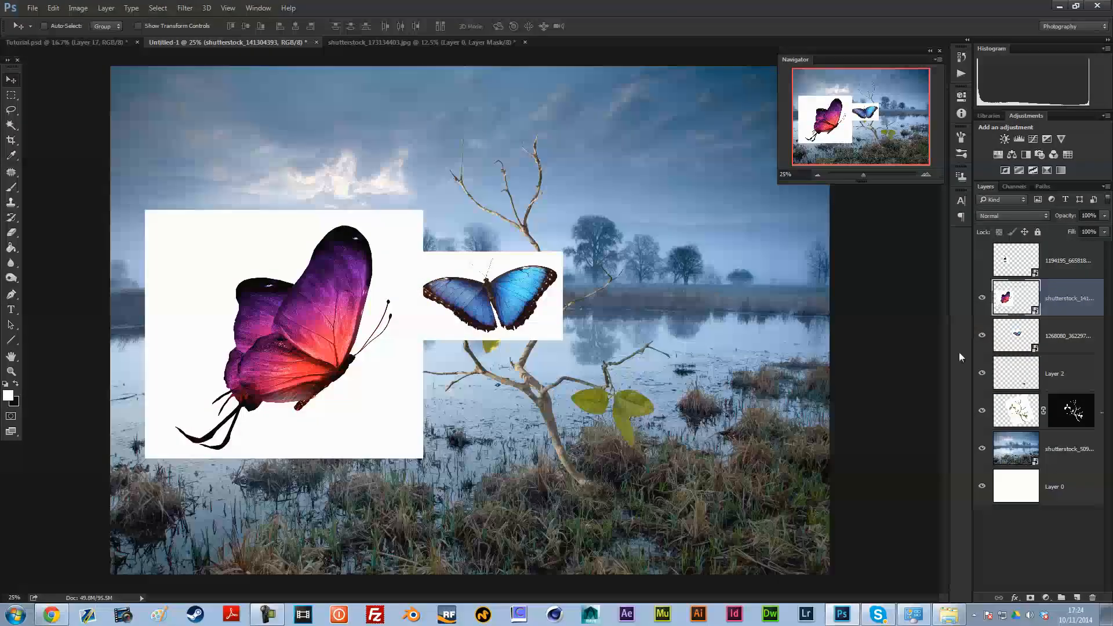
Step: Show the red butterfly layer, place its image below the blue butterfly, and check the reference in Tutorial.psd
left_click(1011, 260)
left_click(981, 260)
left_click_drag(277, 330, 454, 413)
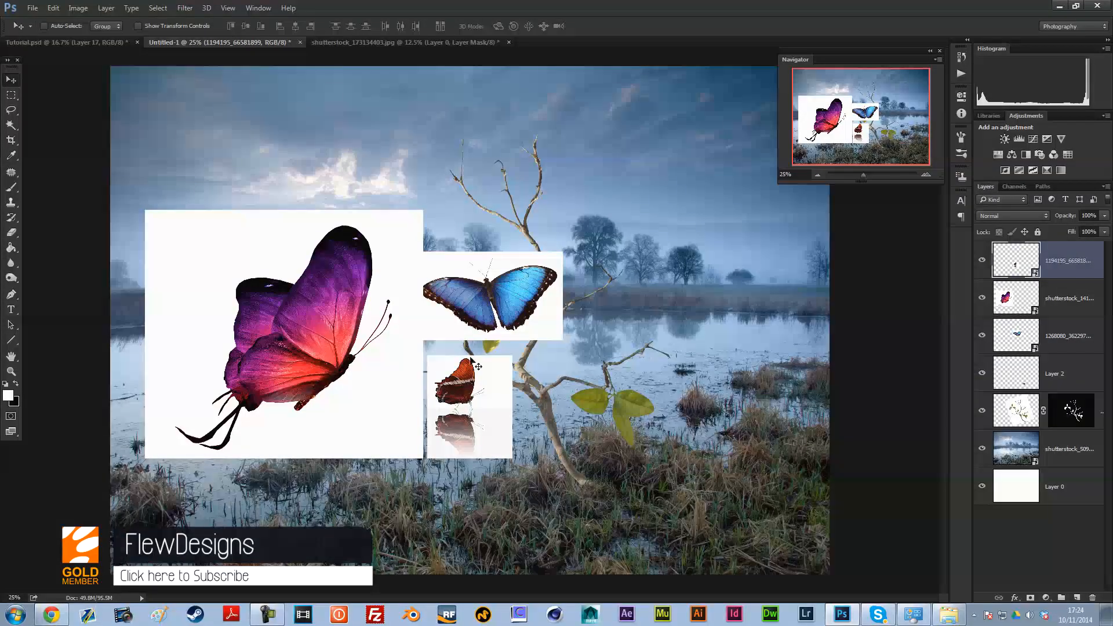
left_click(79, 42)
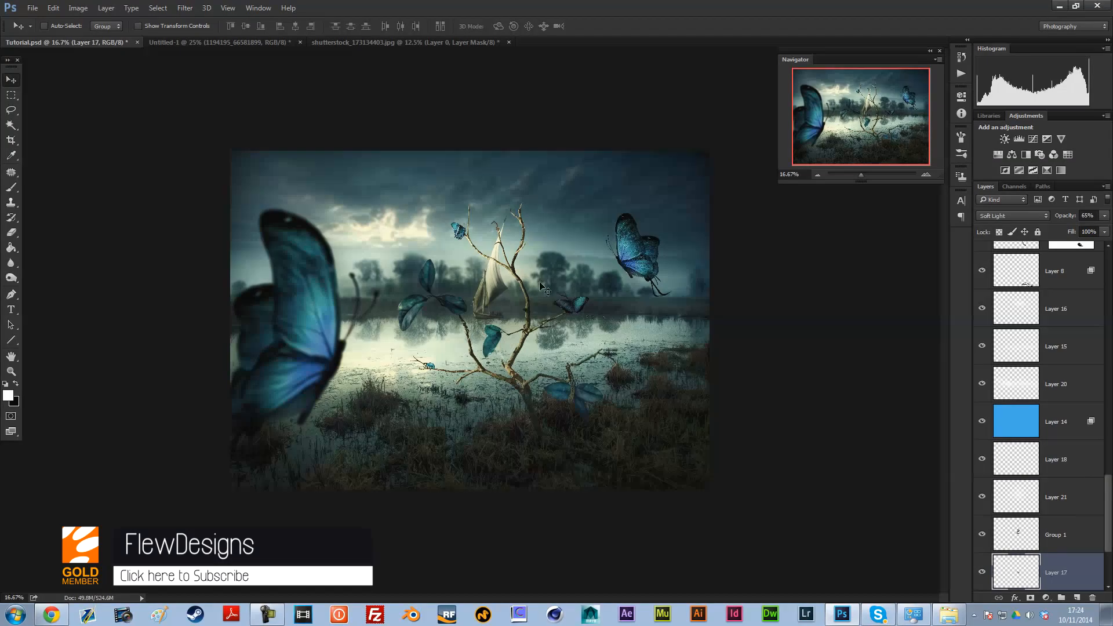
left_click(192, 42)
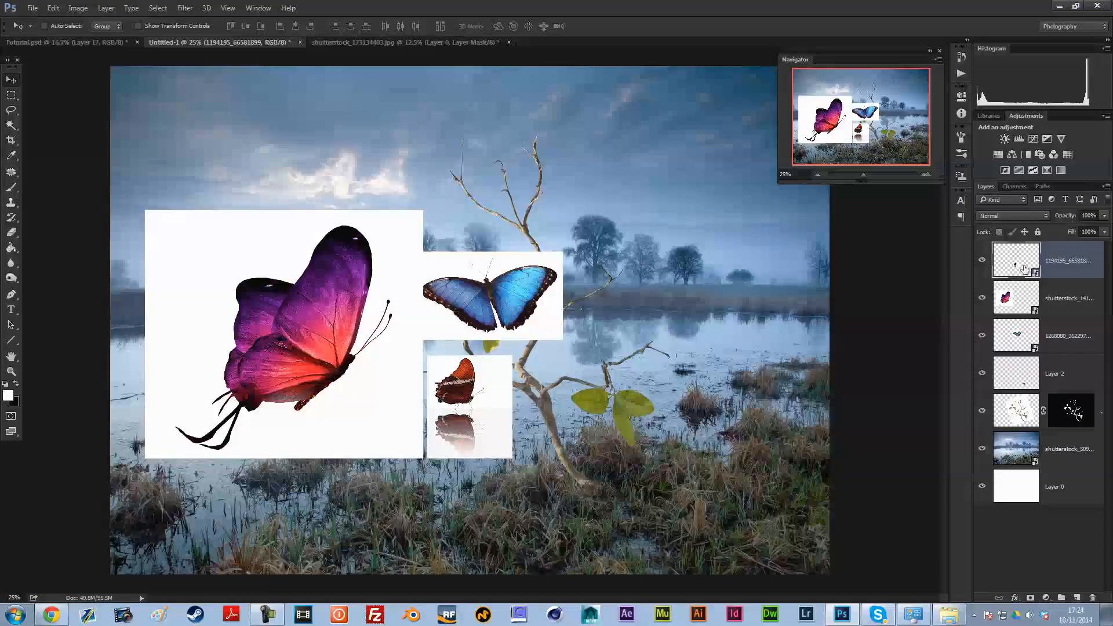
Step: Rasterize the small red butterfly's smart object layer and try to rasterize the purple butterfly's layer
right_click(1081, 272)
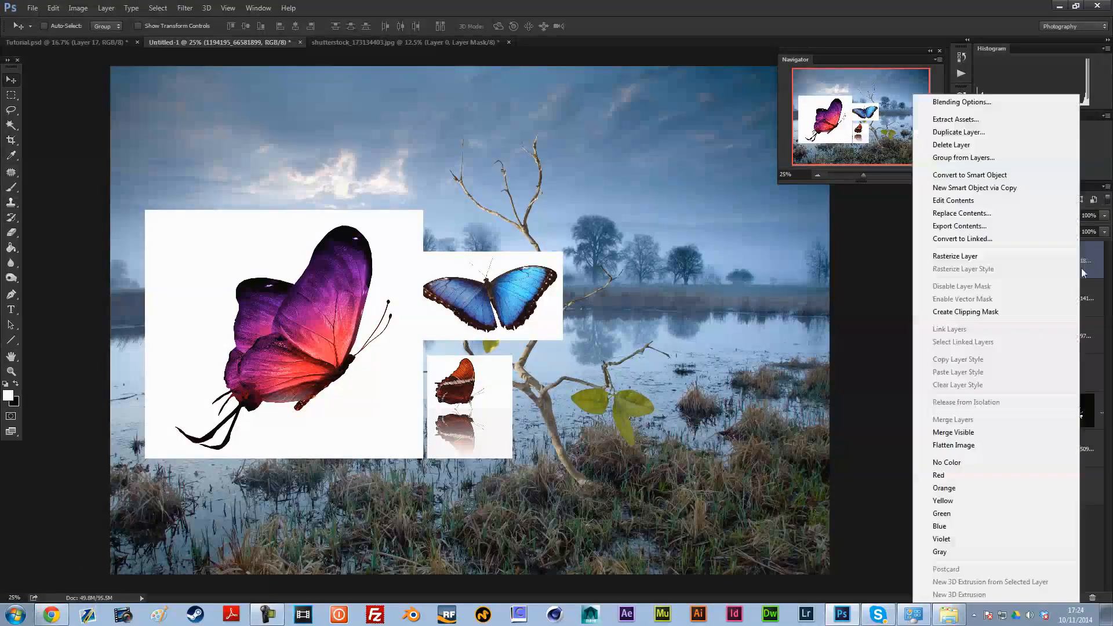
left_click(991, 260)
right_click(1054, 298)
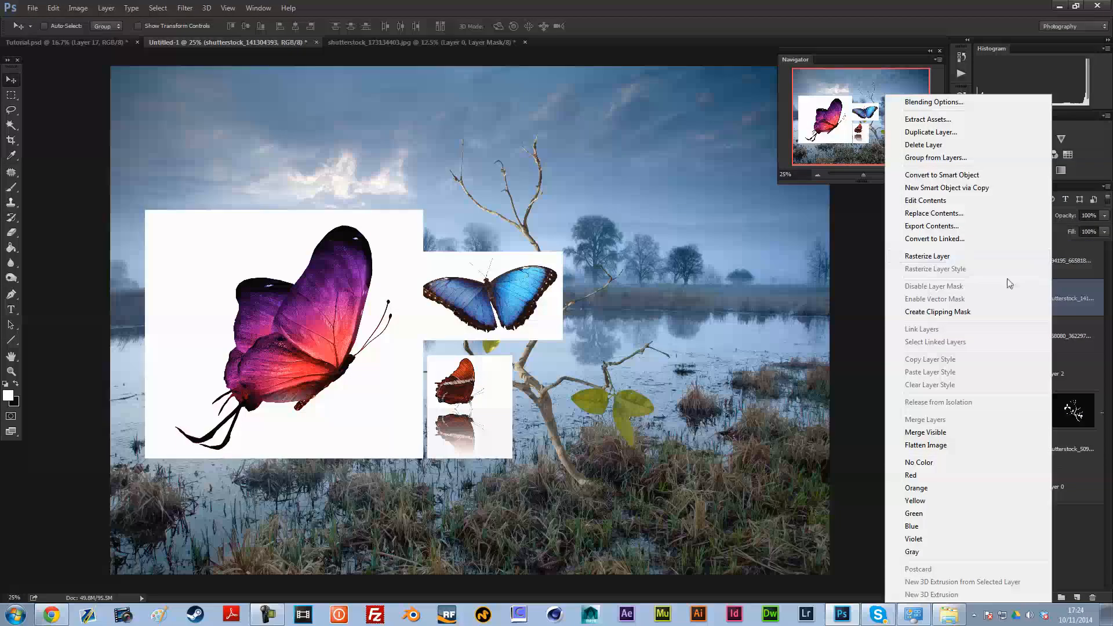
left_click(966, 258)
Step: Scale the purple butterfly image up to about 127% and shift it slightly toward the lake's left edge
key("ctrl+t")
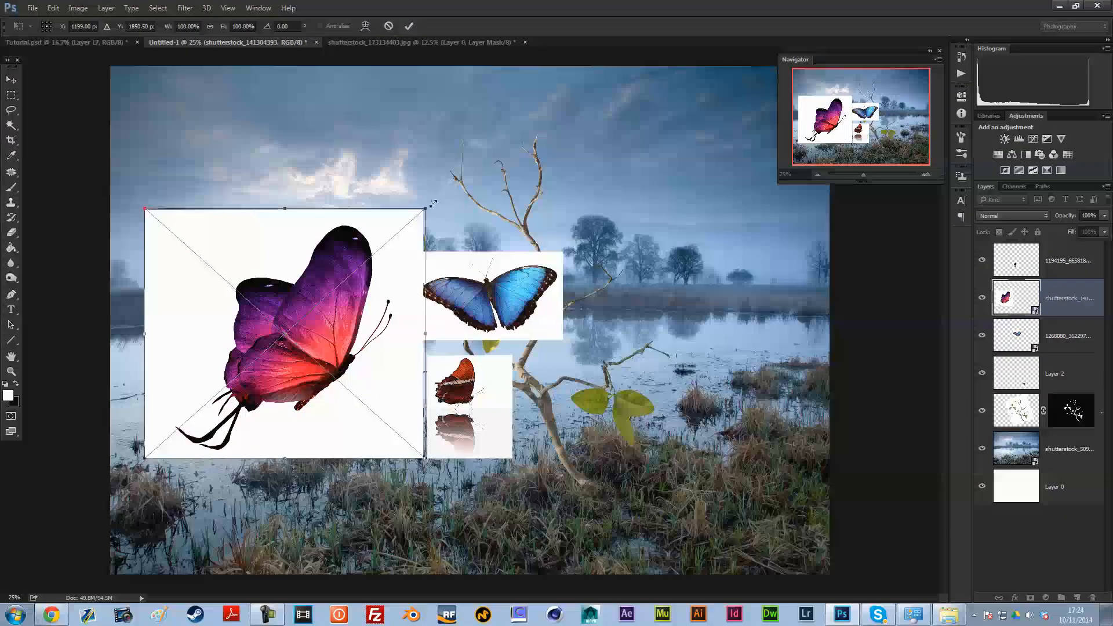
left_click_drag(423, 210, 497, 144)
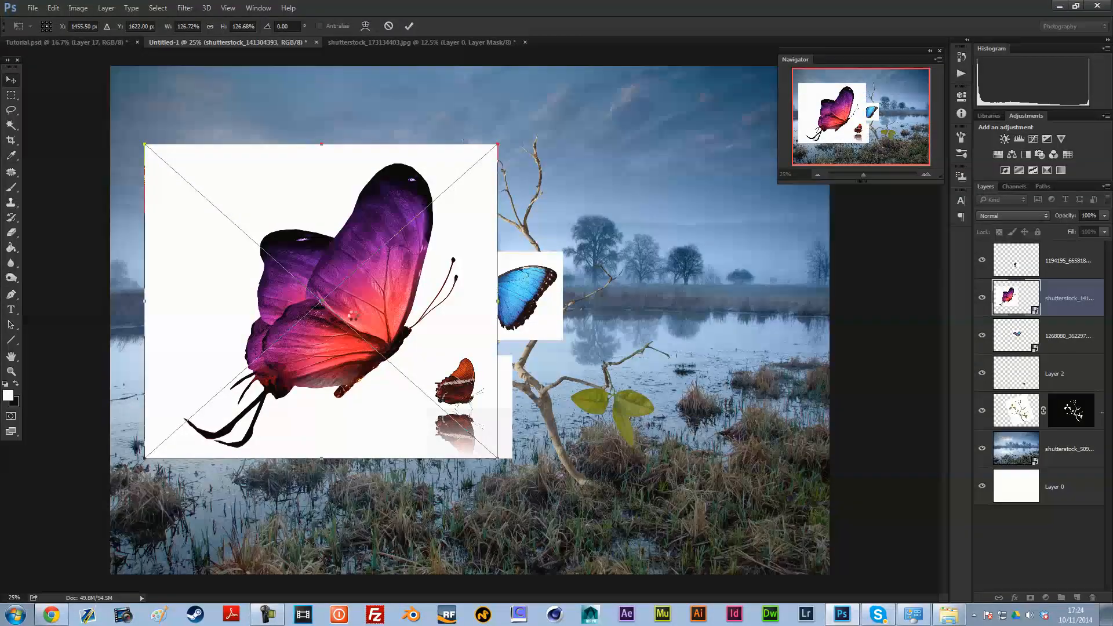
mouse_move(352, 315)
left_mouse_down()
mouse_move(320, 314)
mouse_move(333, 314)
left_mouse_up()
key("Return")
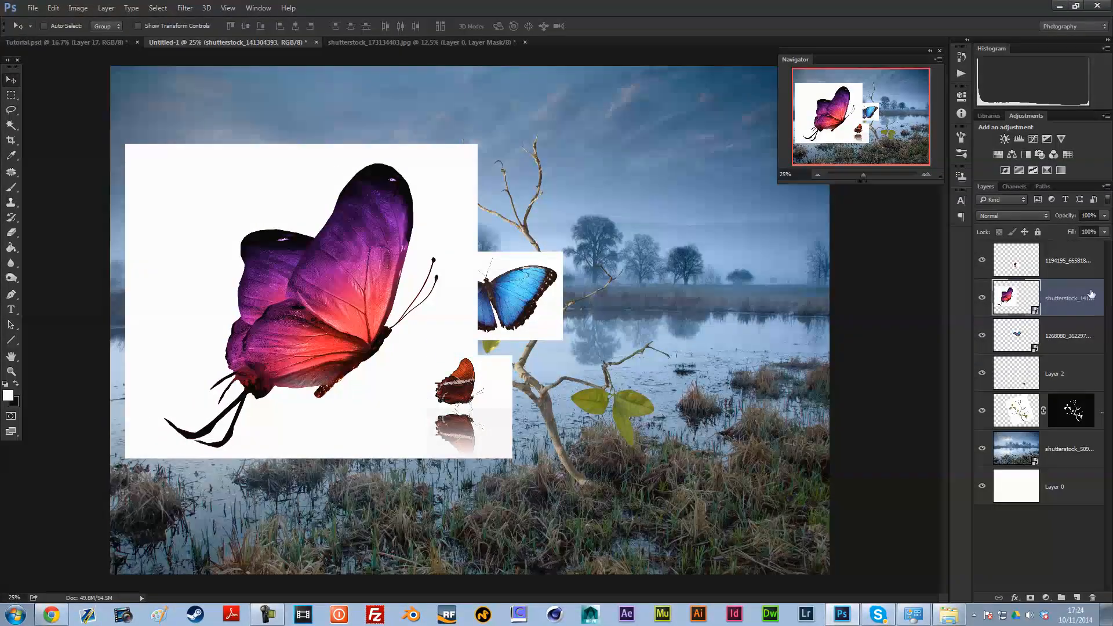
Step: Rasterize the purple and blue butterfly layers
right_click(1062, 305)
left_click(1069, 344)
right_click(1068, 345)
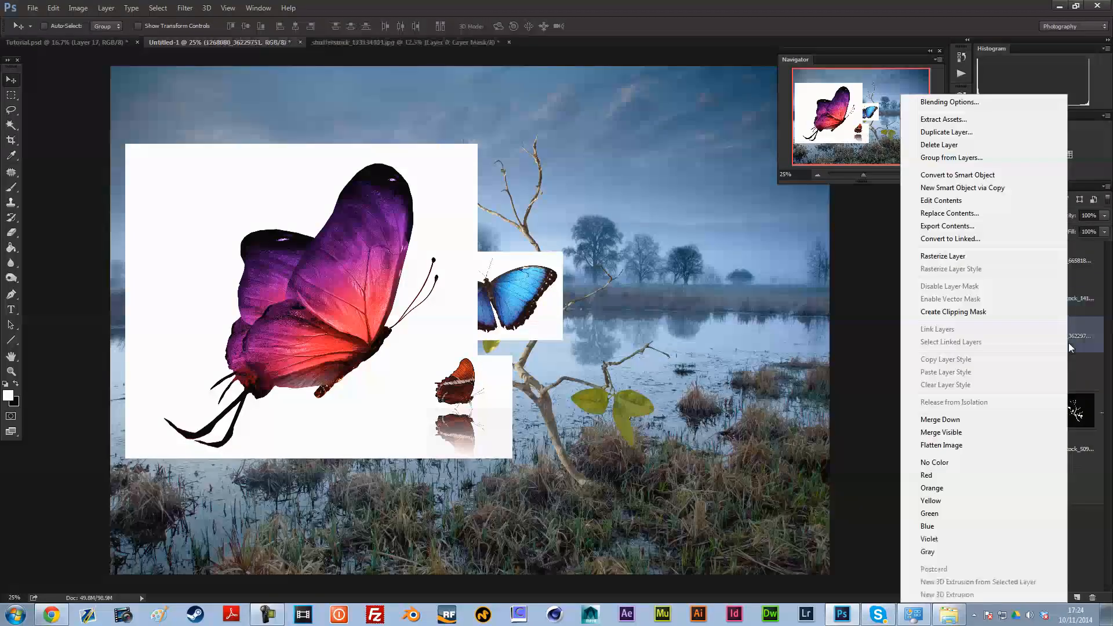
left_click(1009, 255)
Step: Spread the three butterfly images apart so that their white backgrounds no longer overlap
left_click_drag(453, 405, 532, 410)
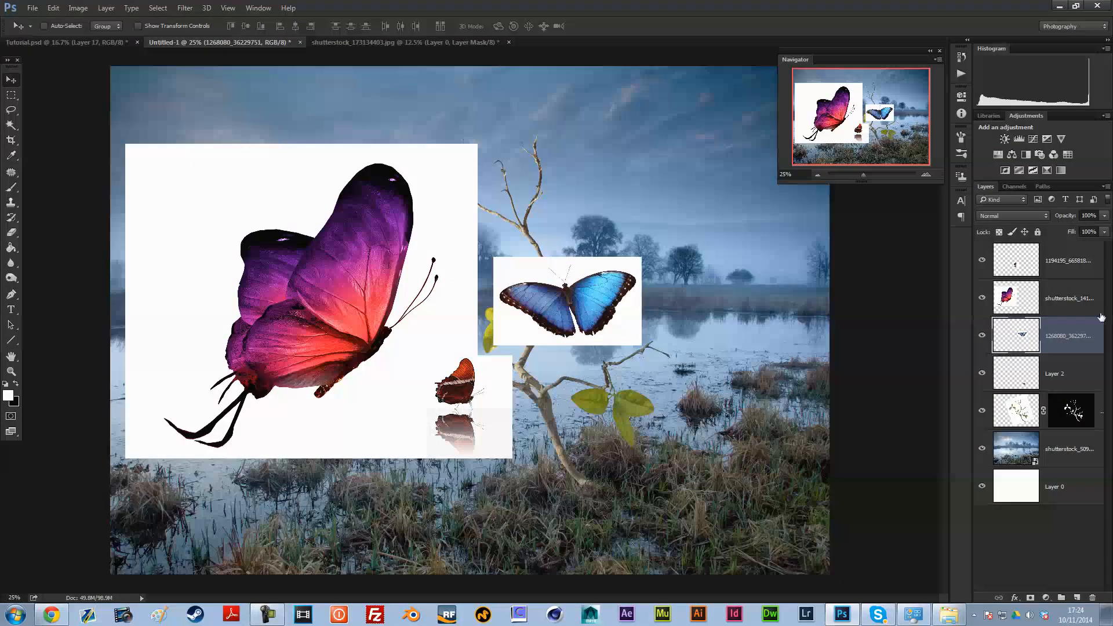
left_click(1046, 295)
left_click_drag(410, 427, 561, 433)
left_click(1048, 305)
left_click_drag(590, 308, 559, 307)
Step: Pick the purple butterfly's white background with the Magic Wand, invert the selection, check it in Quick Mask, and add a layer mask
left_click(11, 125)
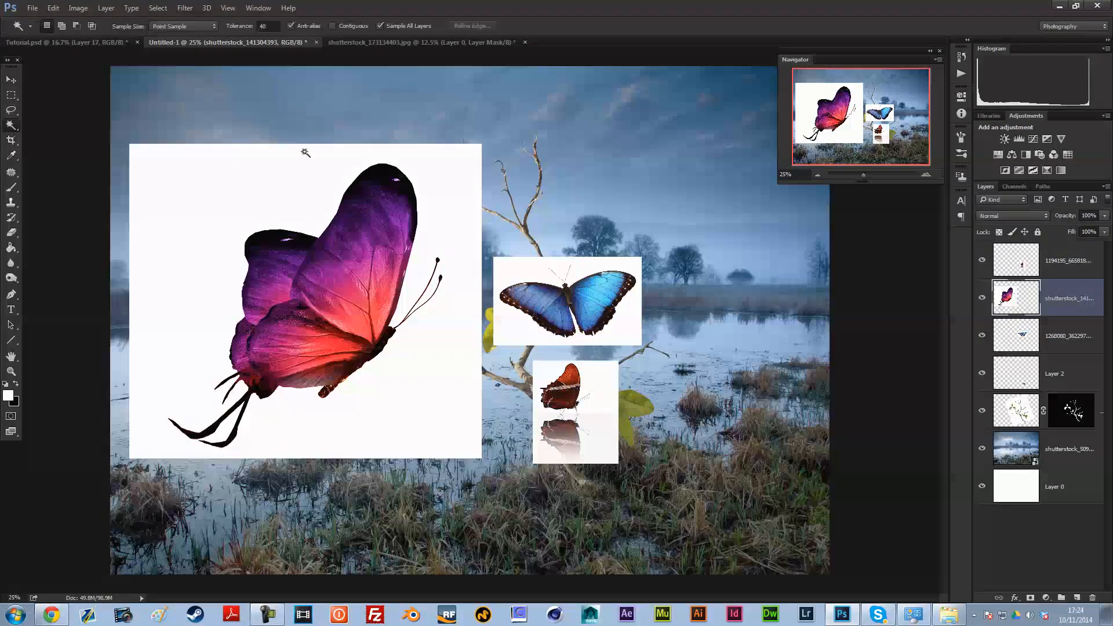
left_click(408, 290)
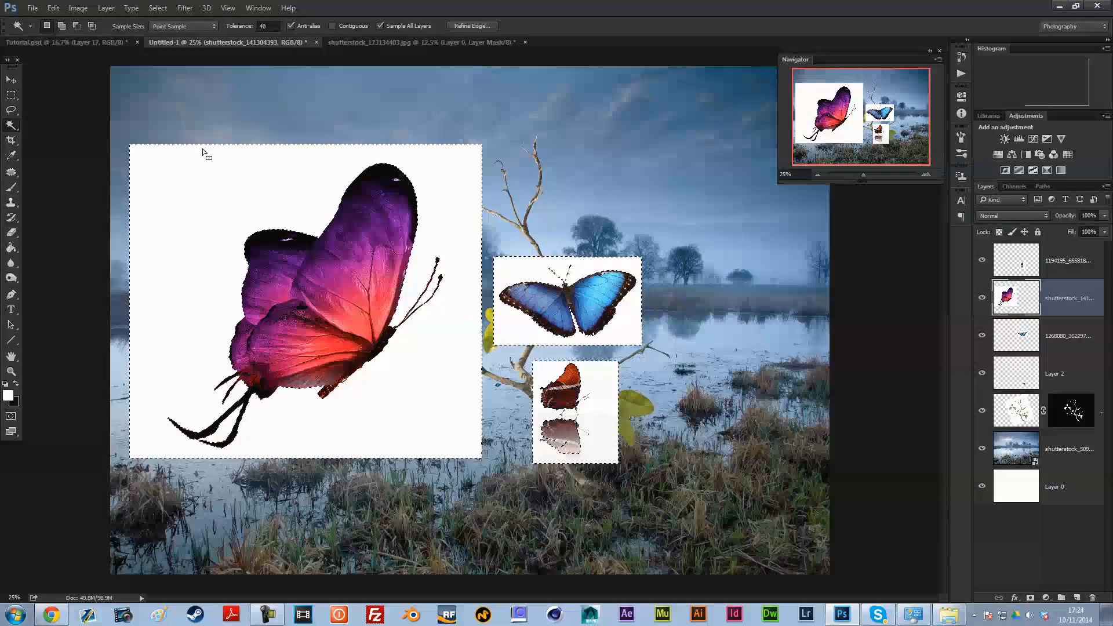
left_click(11, 416)
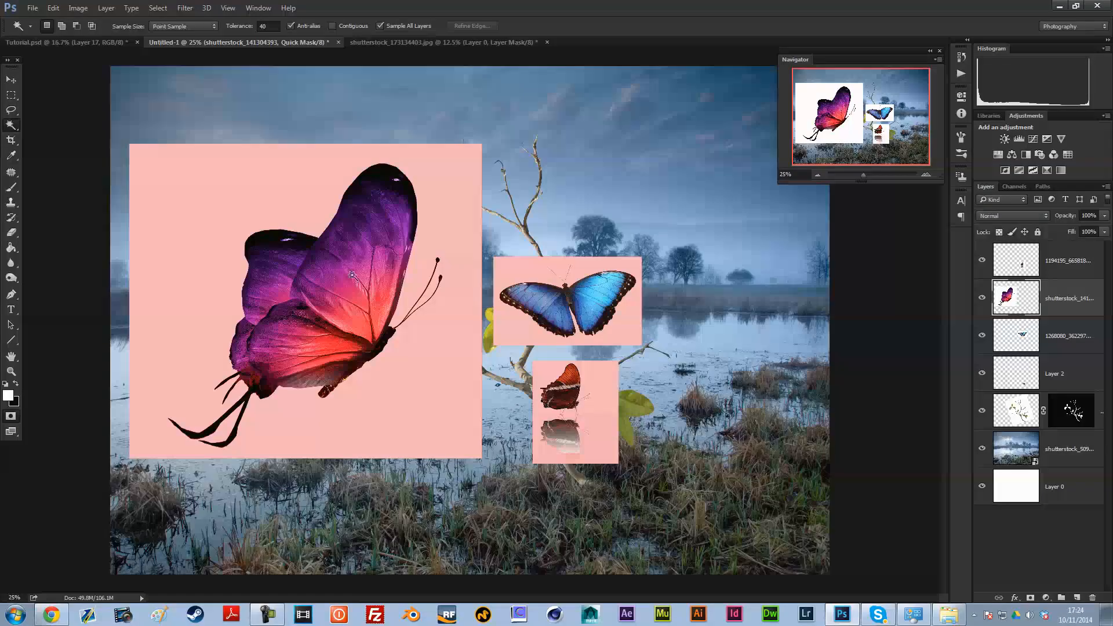
left_click(11, 417)
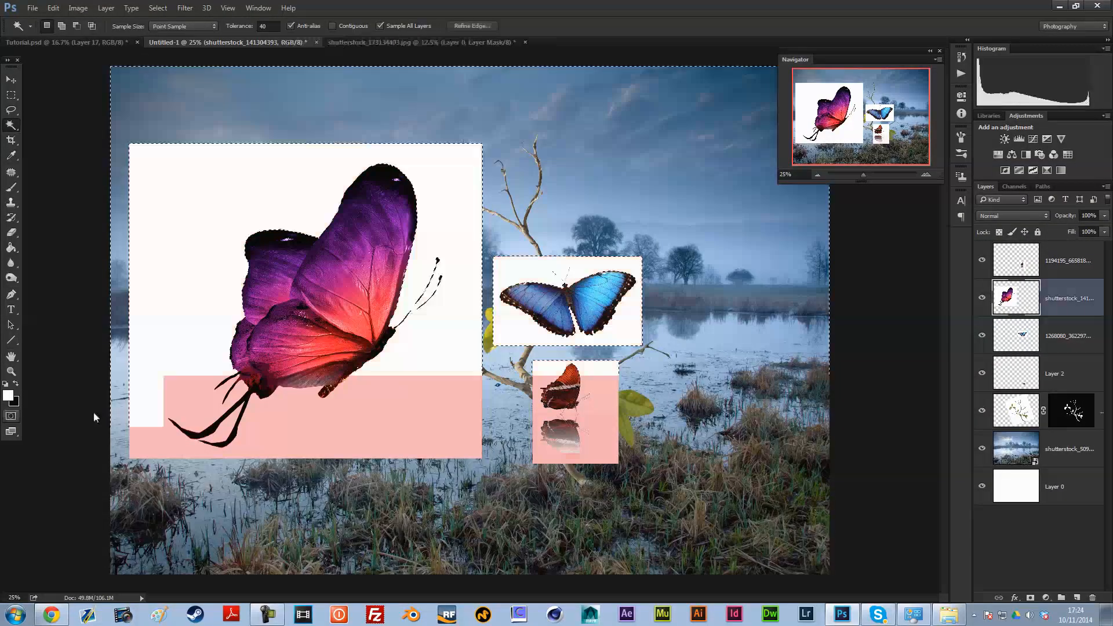
left_click(1030, 597)
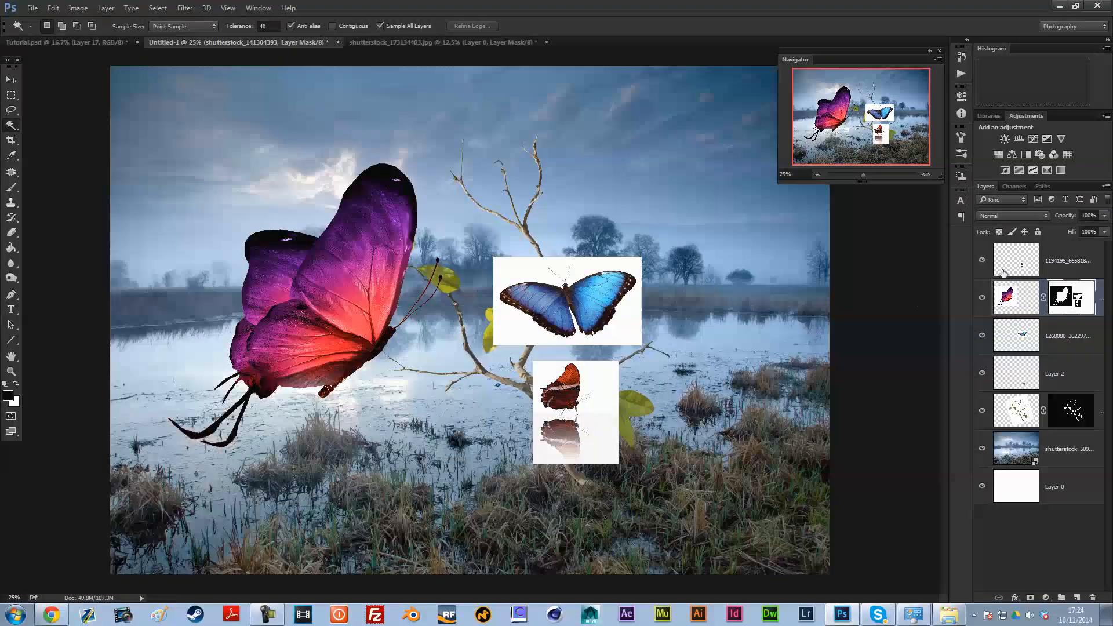
Step: Paint white with a 195 px brush on the purple butterfly's mask to restore the gaps inside its wings
left_click(11, 187)
right_click(620, 381)
left_click(648, 370)
left_click(326, 285)
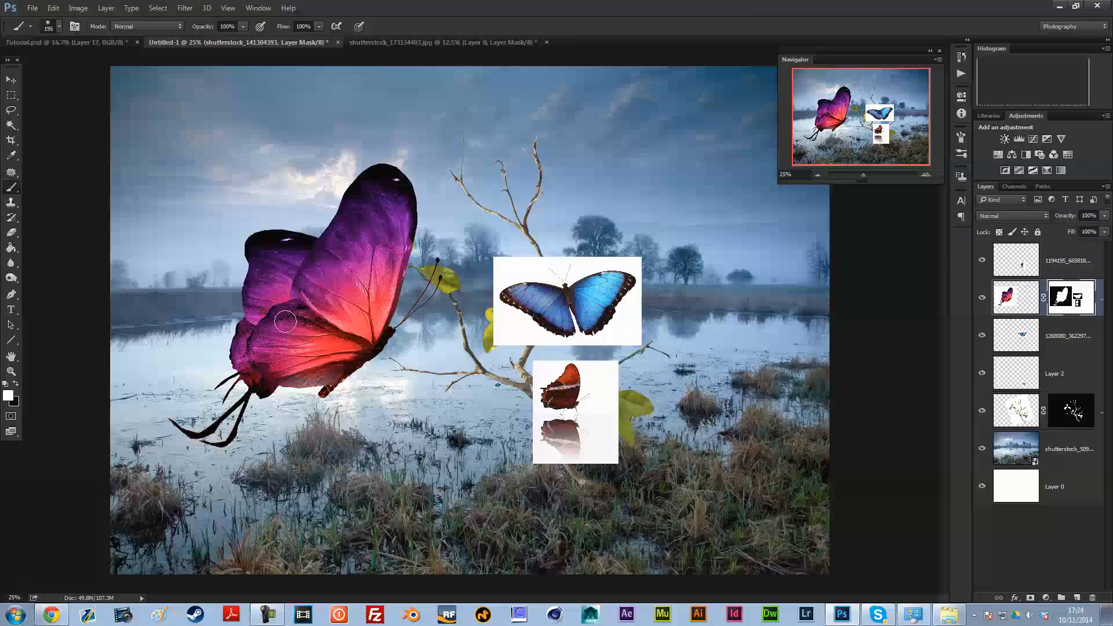
Step: Select the blue butterfly's white background with the Magic Wand, invert the selection, check it in Quick Mask, and add a layer mask
left_click(1009, 343)
left_click(11, 129)
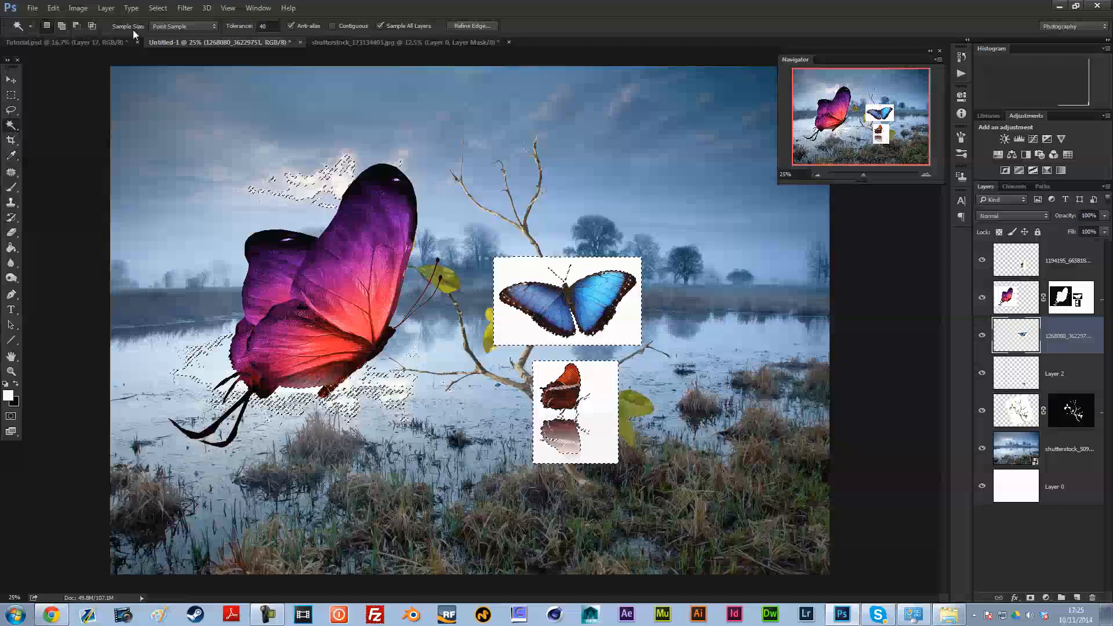
left_click(14, 402)
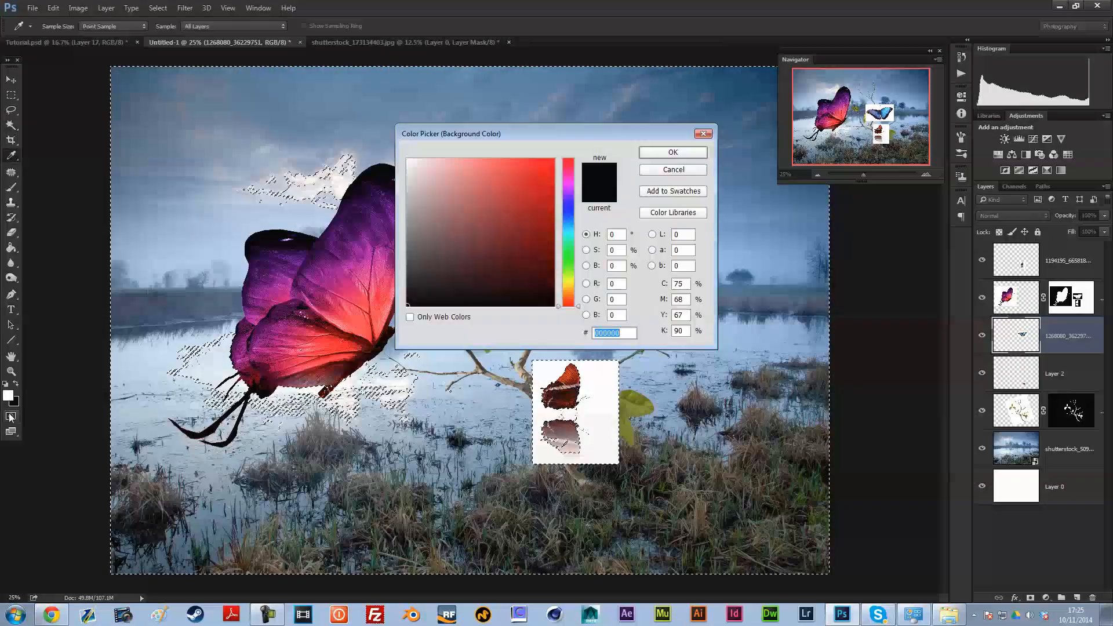
key("Escape")
left_click(11, 416)
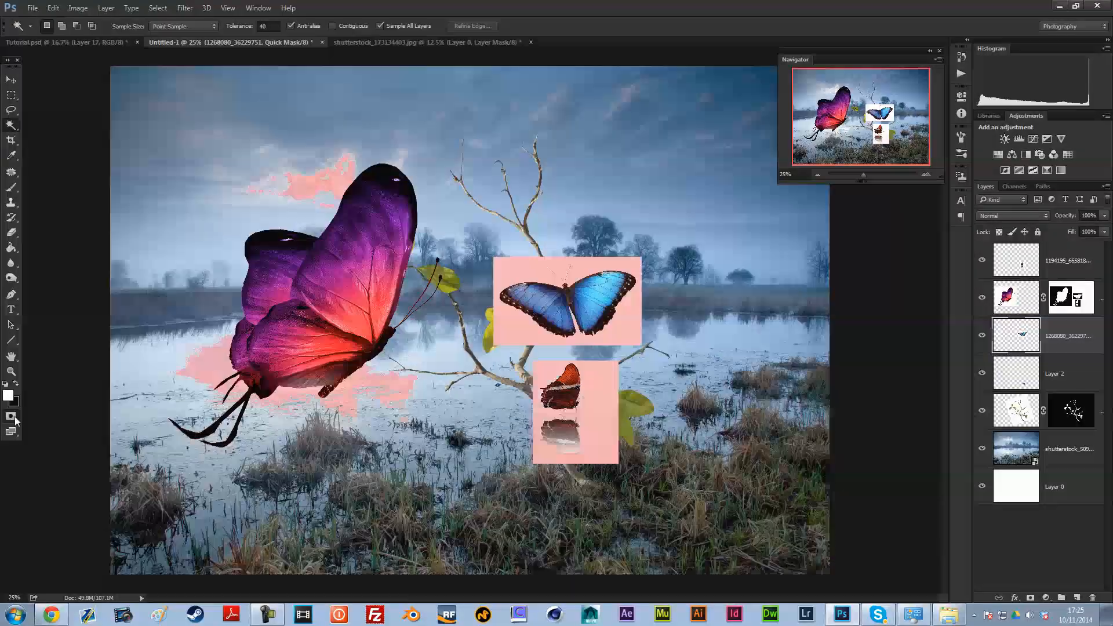
left_click(15, 417)
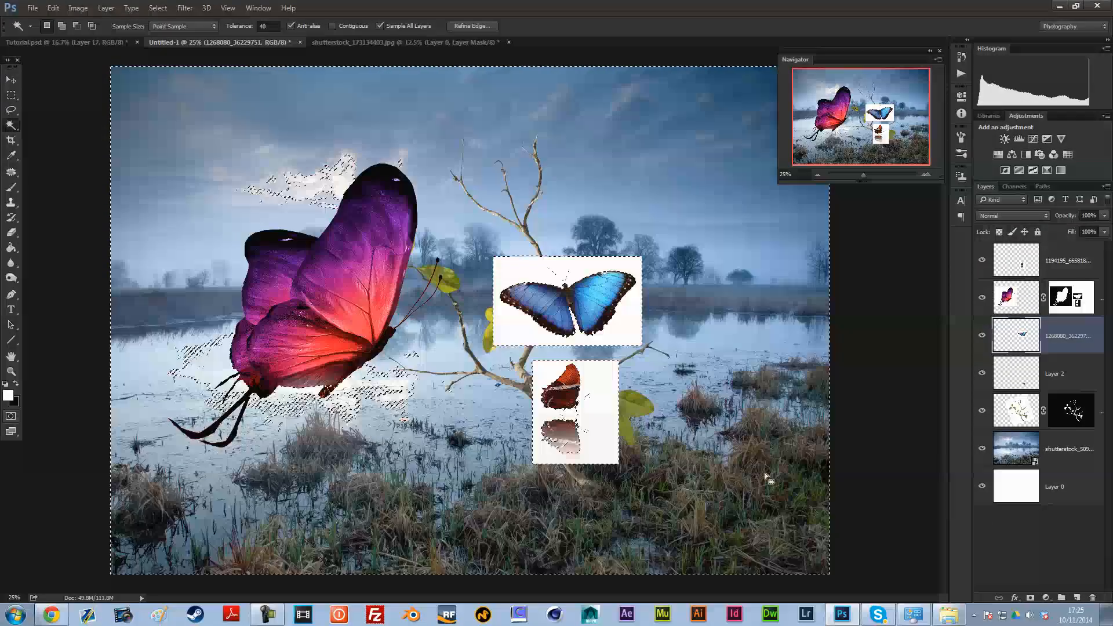
left_click(1031, 597)
Step: Select the mirrored reflection beneath the orange butterfly with a rectangular marquee and try deleting it on Layer 2
left_click(1055, 380)
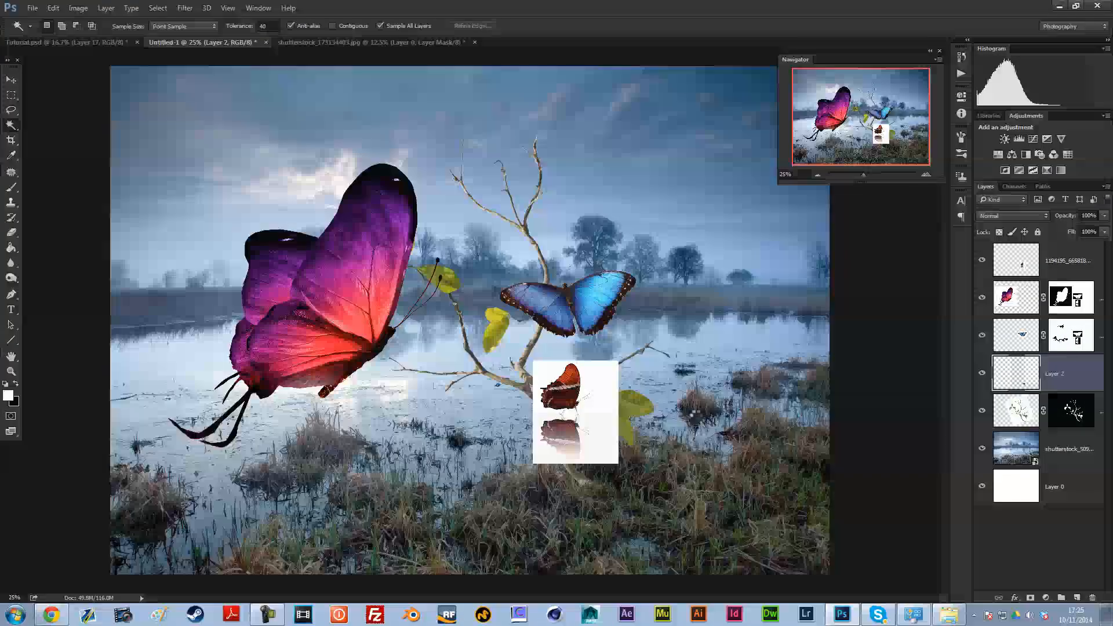
left_click(926, 174)
left_click(926, 174)
left_click(926, 174)
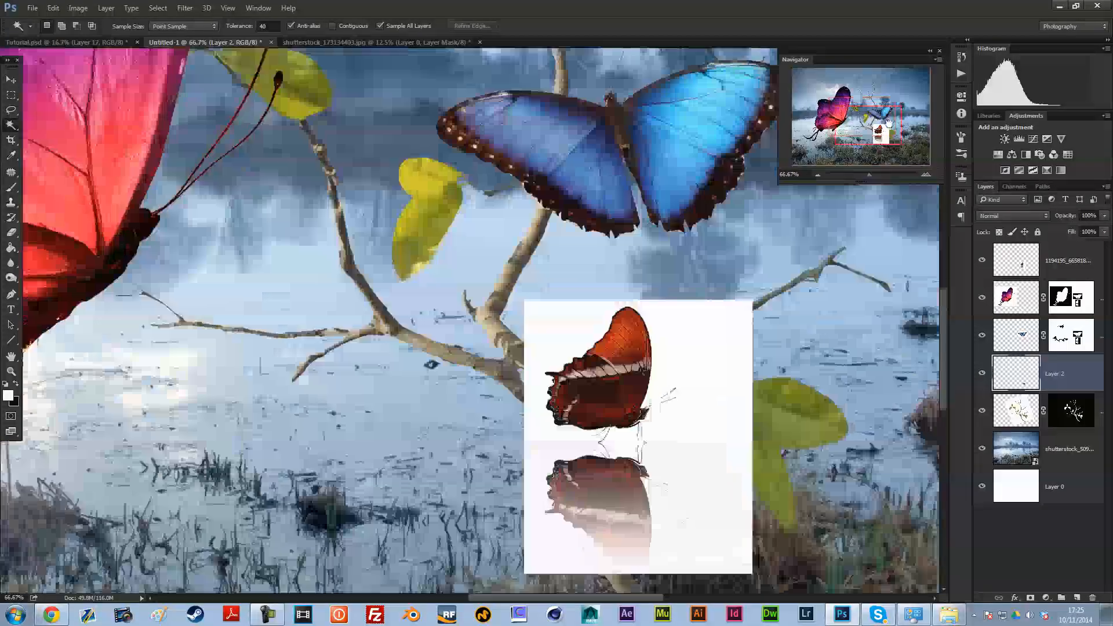
key("m")
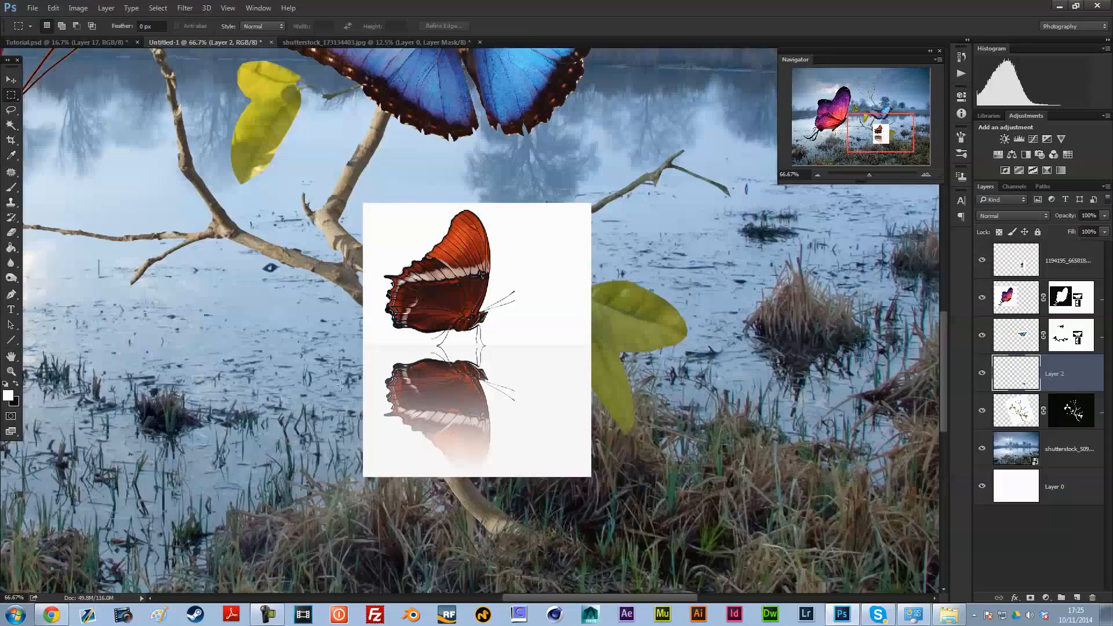
left_click_drag(514, 388, 626, 509)
key("Delete")
key("ctrl+d")
left_click(1034, 373, "ctrl")
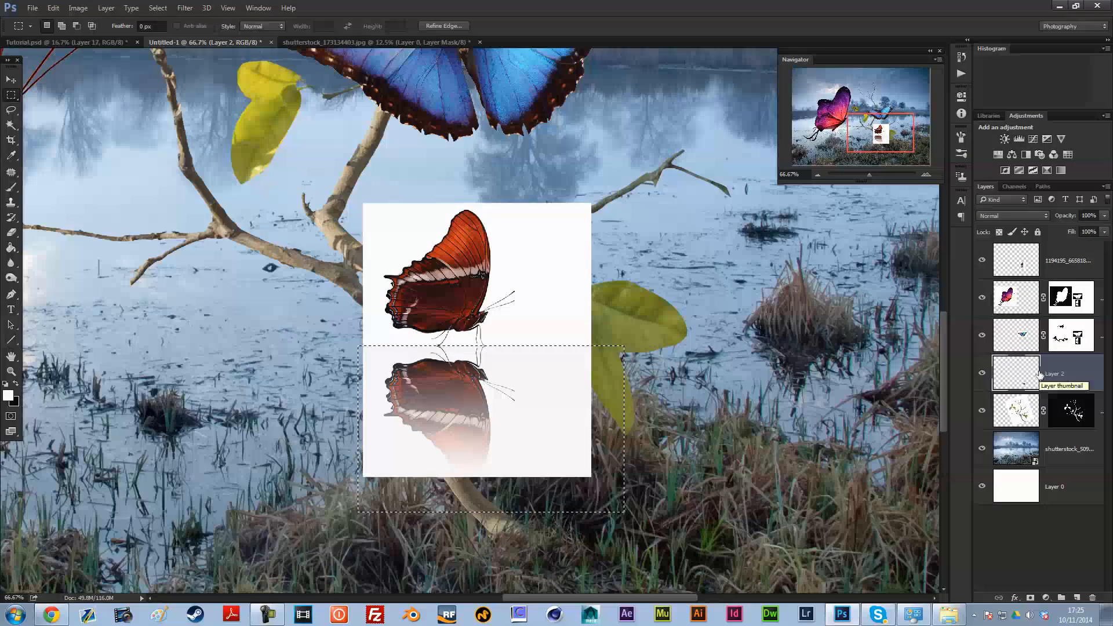
key("v")
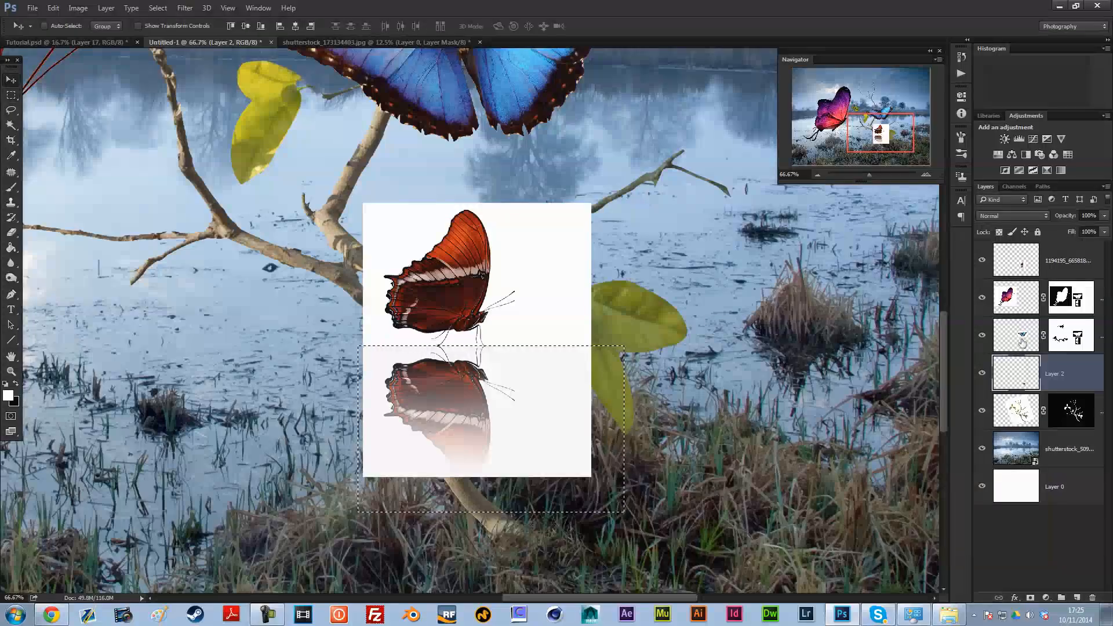
left_click(982, 377)
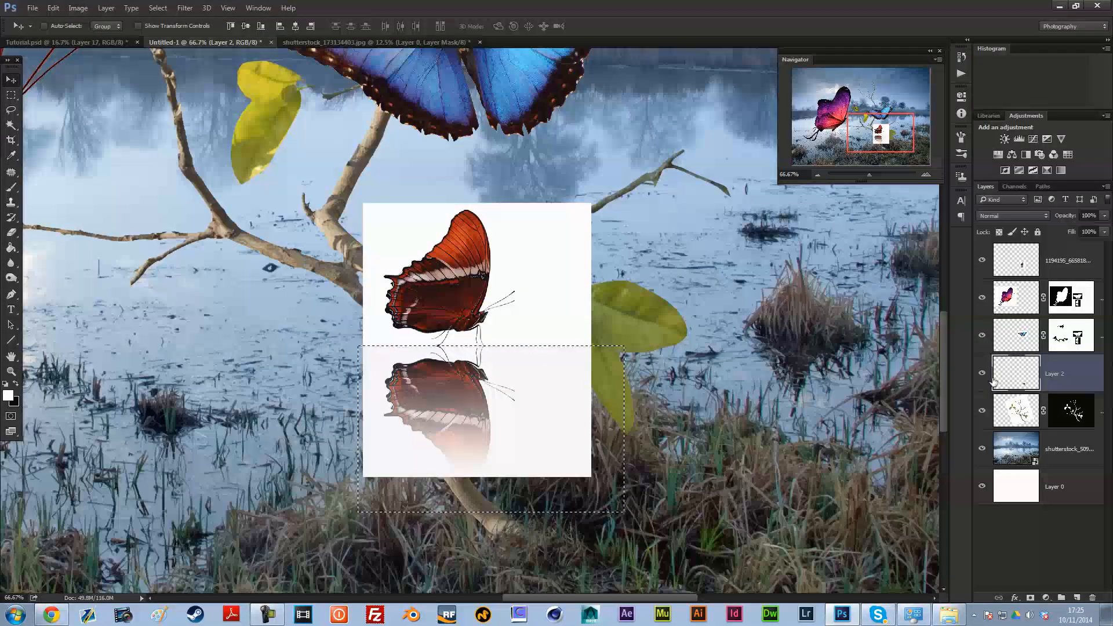
Step: Try deleting the marqueed reflection on the orange butterfly's own layer, and undo the attempt
left_click(1032, 266)
key("Delete")
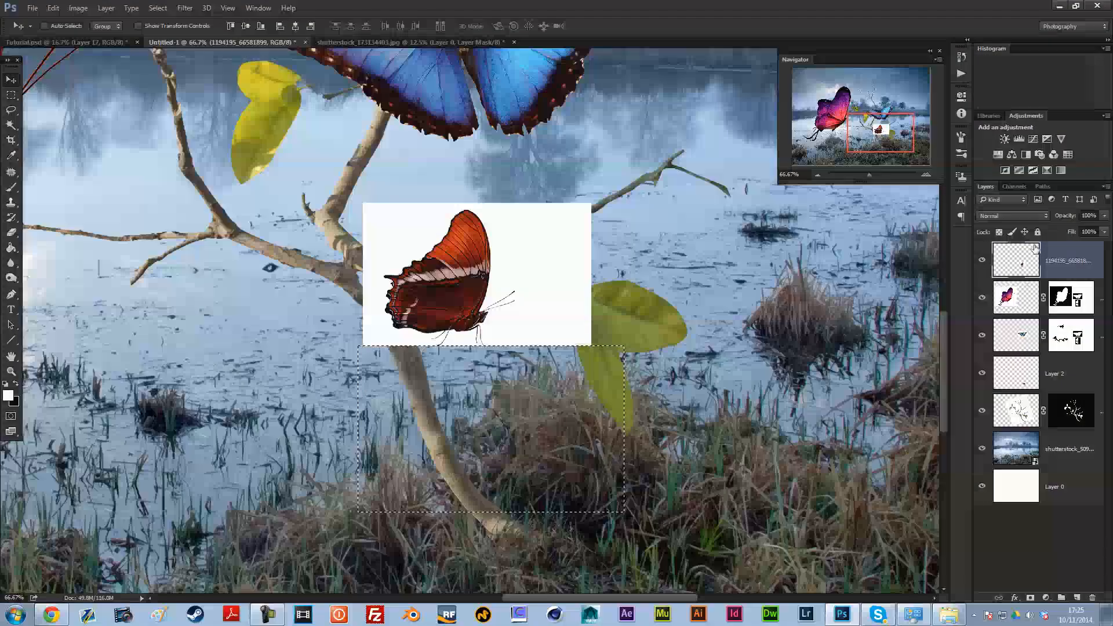
key("ctrl+d")
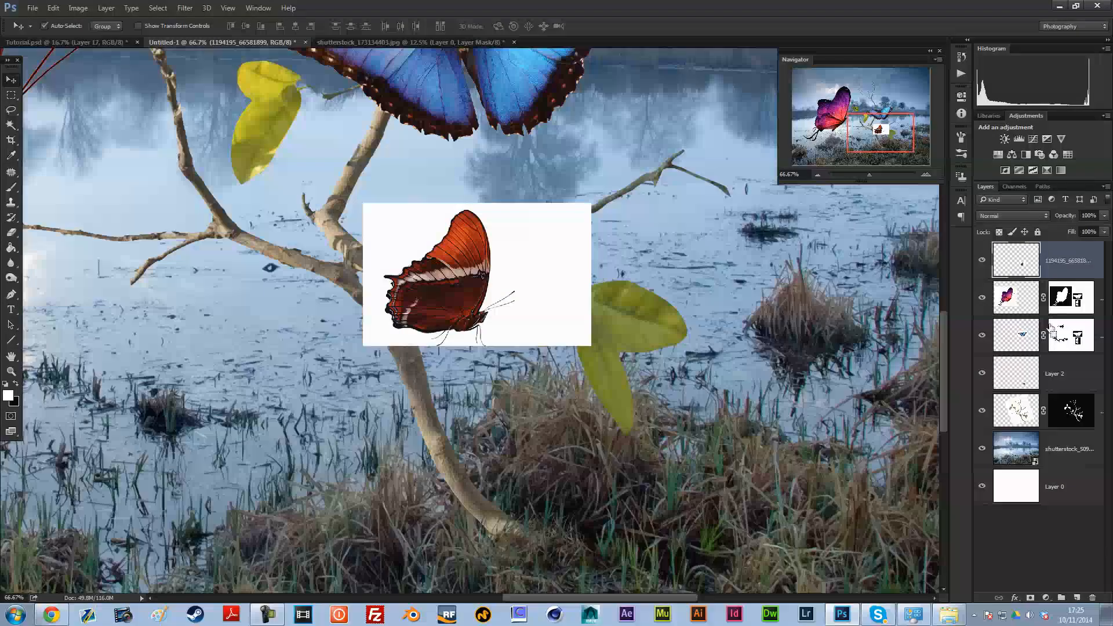
key("ctrl+alt+z")
key("ctrl+alt+z")
key("ctrl+alt+z")
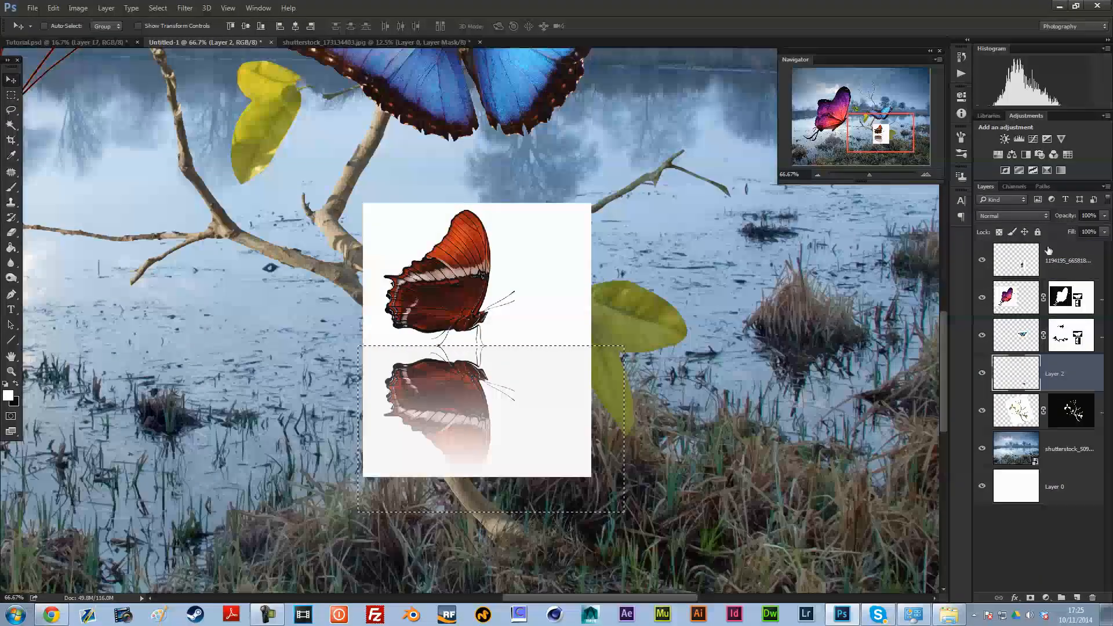
Step: Delete the marqueed reflection from the orange butterfly's layer and clear the selection
left_click(1050, 262)
key("Delete")
key("ctrl+d")
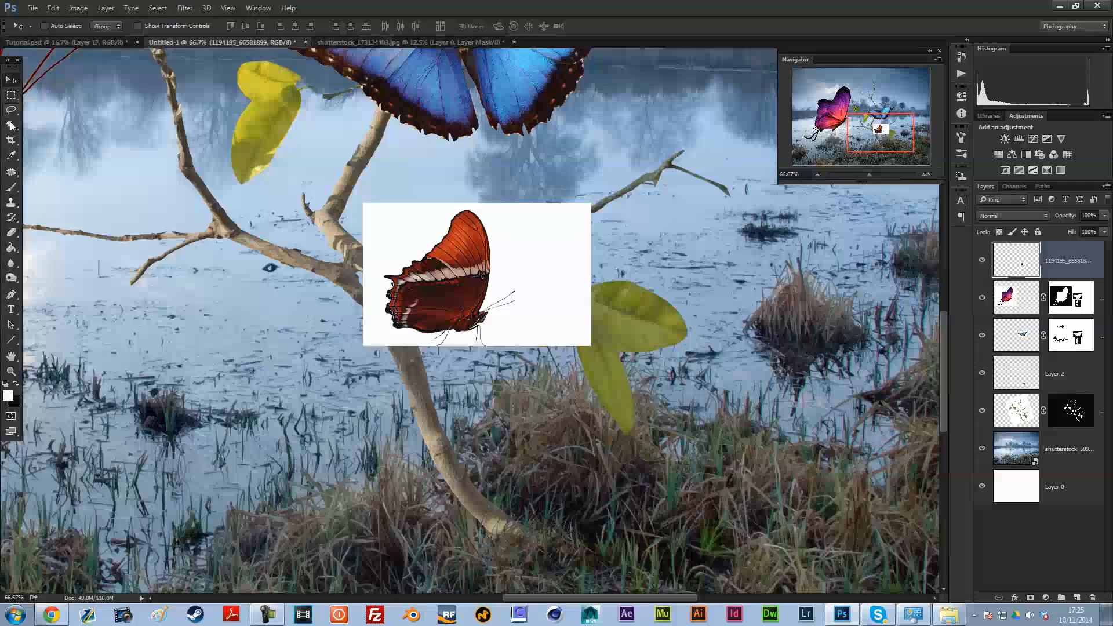
Step: Select the orange butterfly's white background with the Magic Wand, invert the selection, check it in Quick Mask, and add a layer mask
left_click(11, 126)
left_click(579, 252)
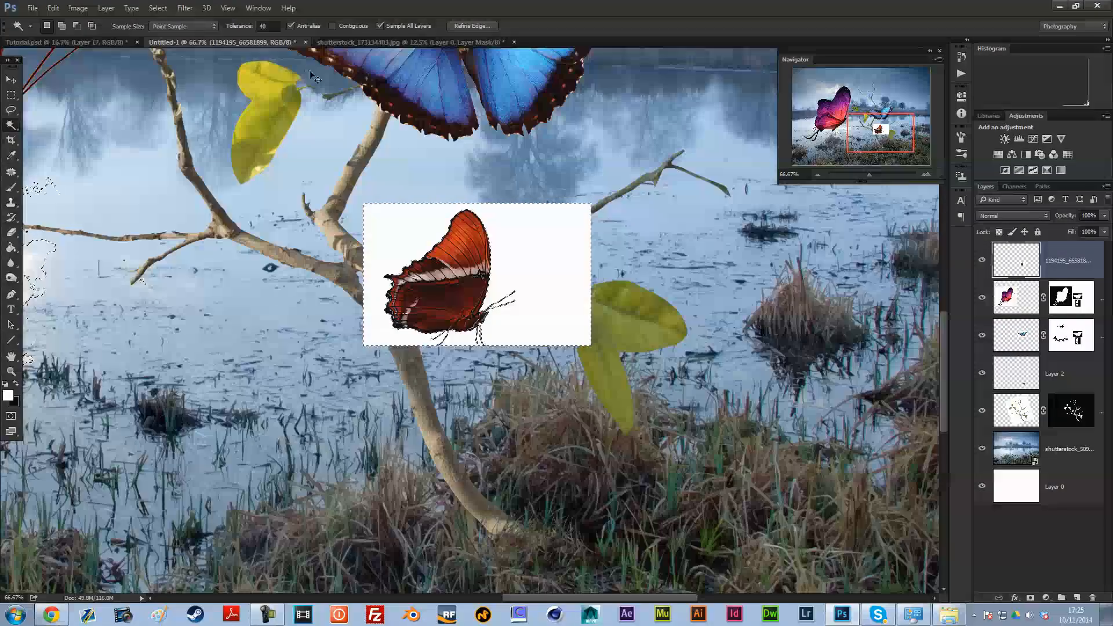
key("q")
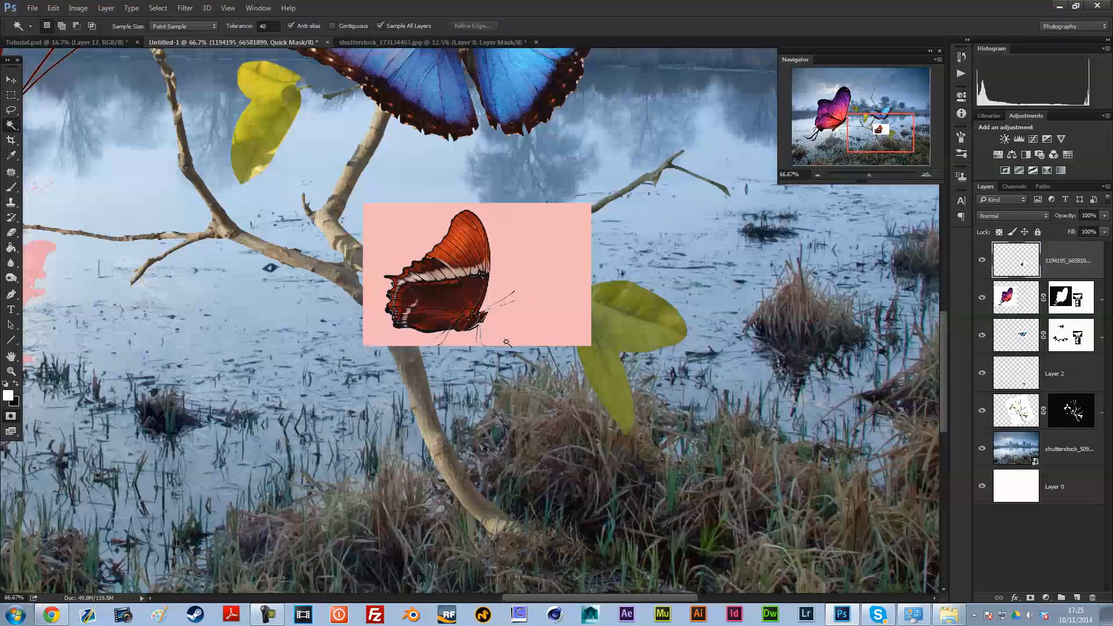
key("q")
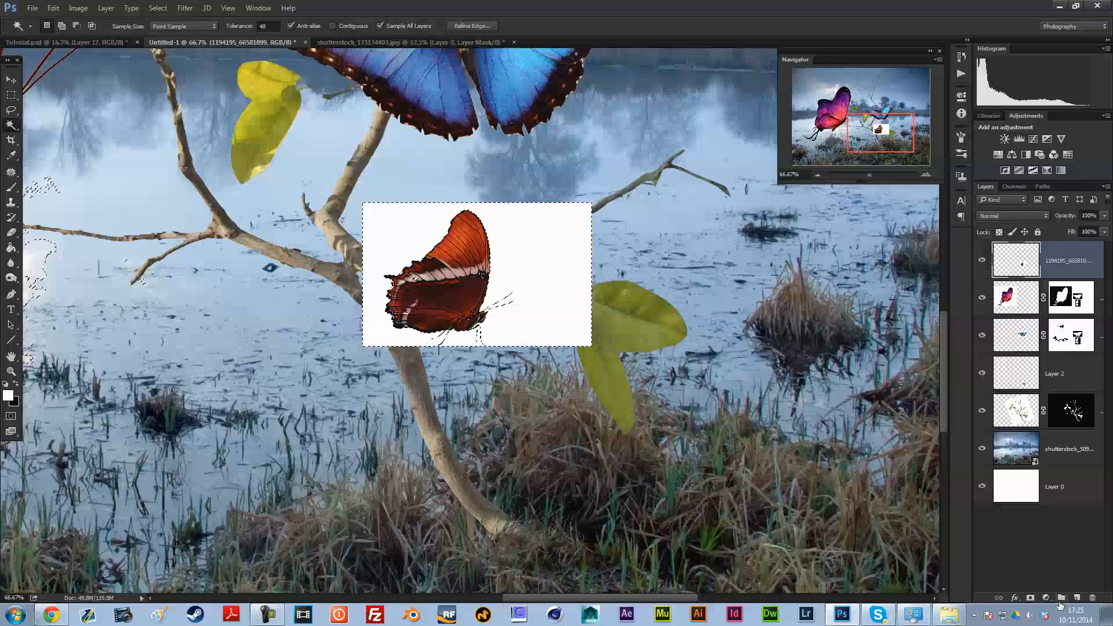
left_click(1031, 598)
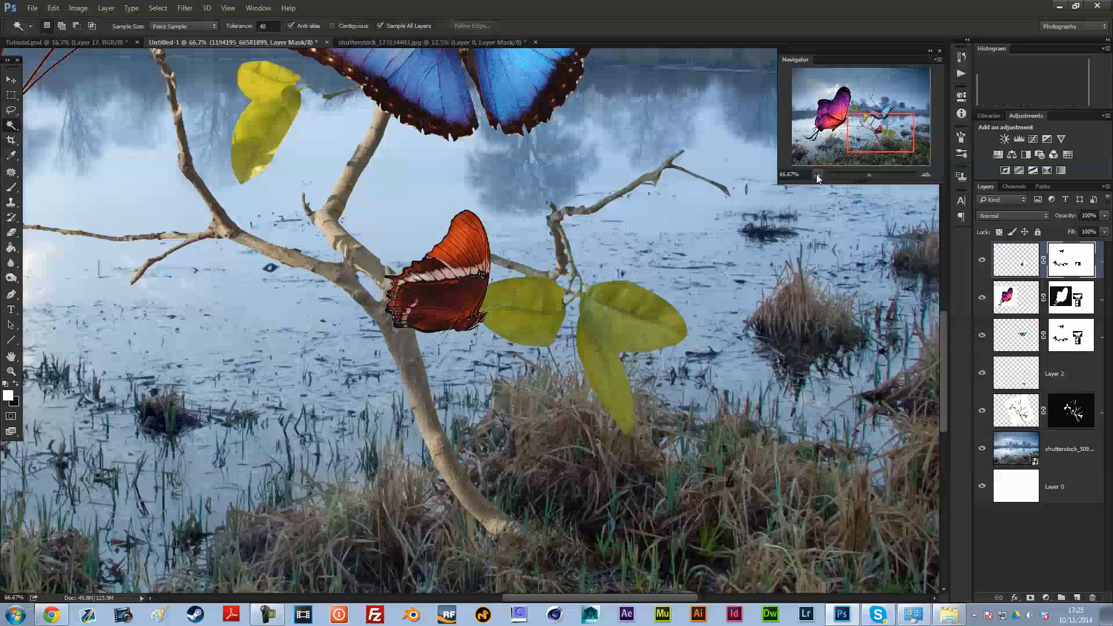
Step: Following the finished Tutorial.psd, shrink and tilt the orange butterfly and place it at the tip of the twig's upper-left branch
key("v")
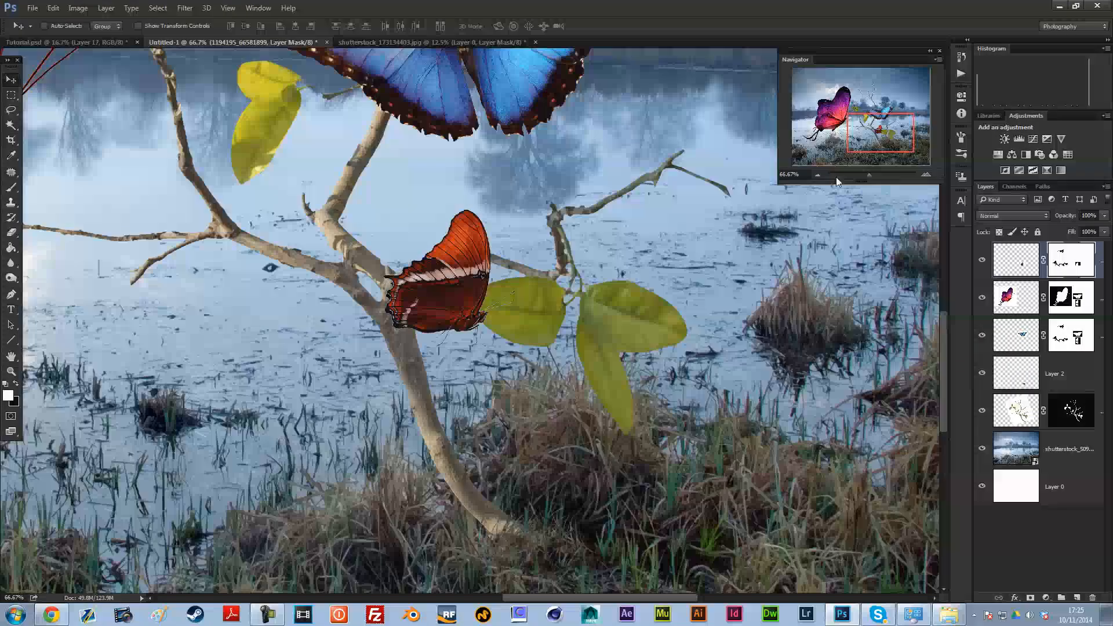
left_click(818, 174)
left_click(818, 173)
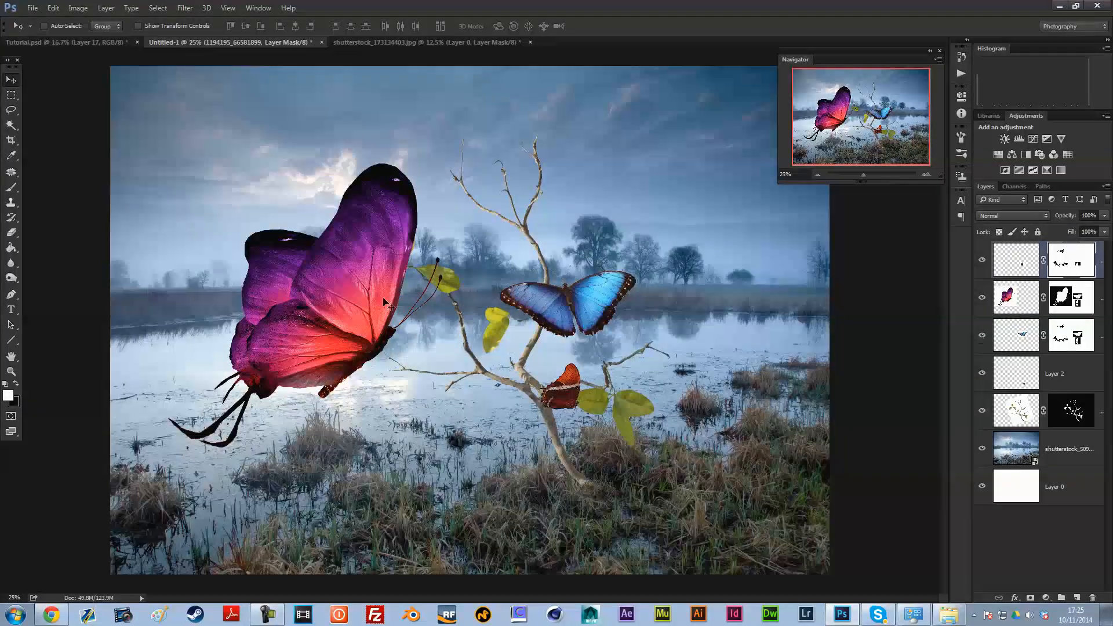
left_click(110, 43)
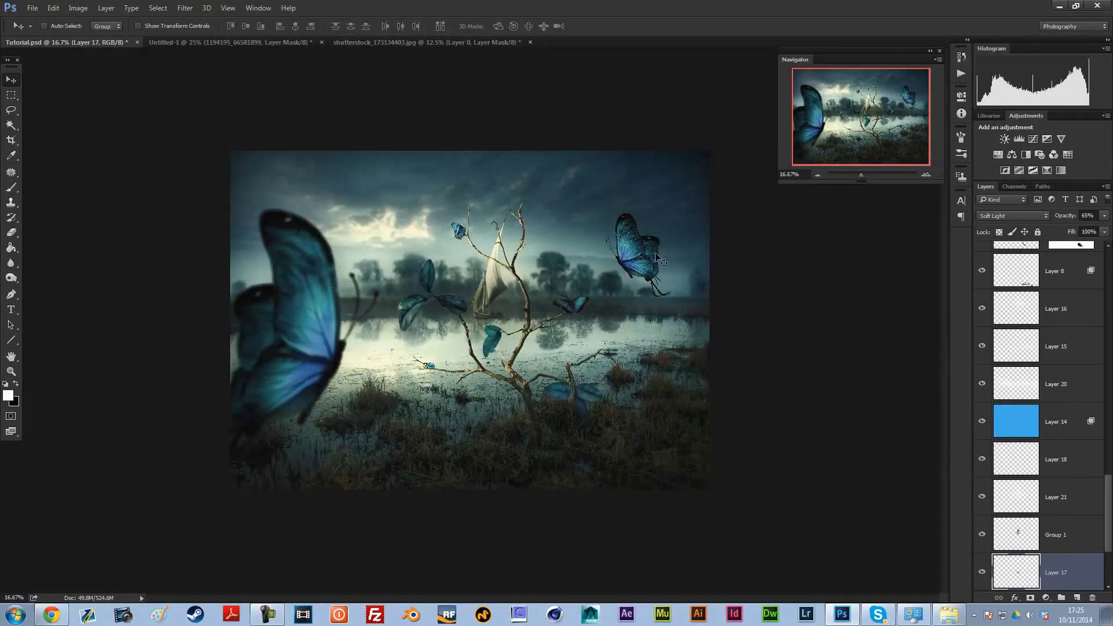
left_click(204, 44)
left_click_drag(616, 402, 509, 84)
key("ctrl+t")
left_click_drag(496, 143, 471, 168)
left_click(527, 26)
left_click_drag(464, 207, 473, 207)
Step: Rotate the purple butterfly about 11° counterclockwise and move it to the left edge of the scene
left_click_drag(346, 278, 358, 305)
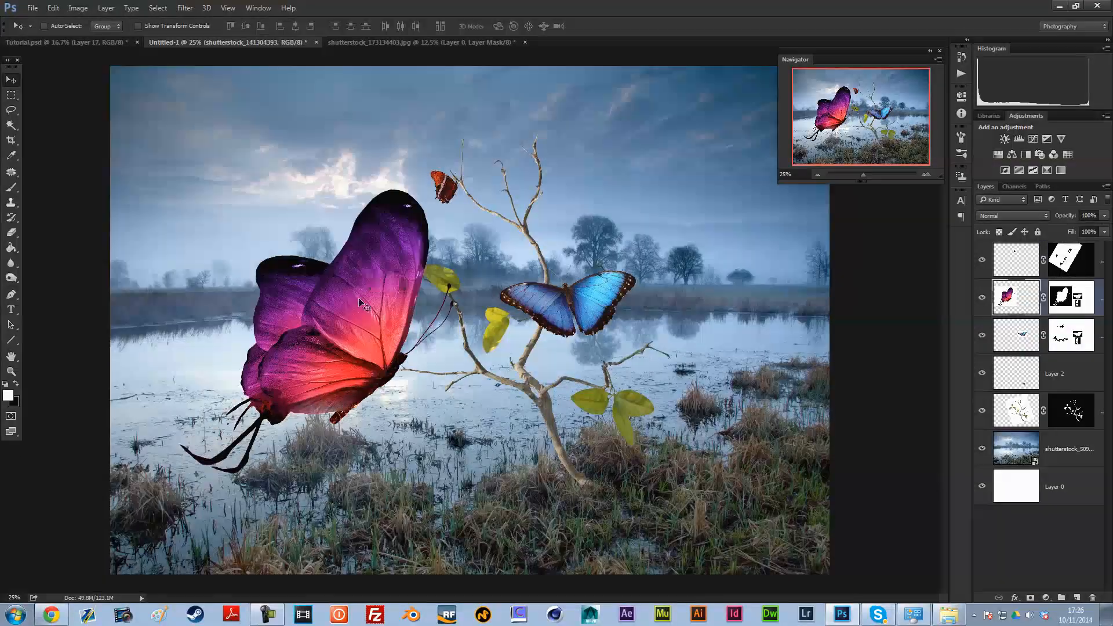
key("ctrl+t")
left_click_drag(679, 313, 673, 245)
key("Return")
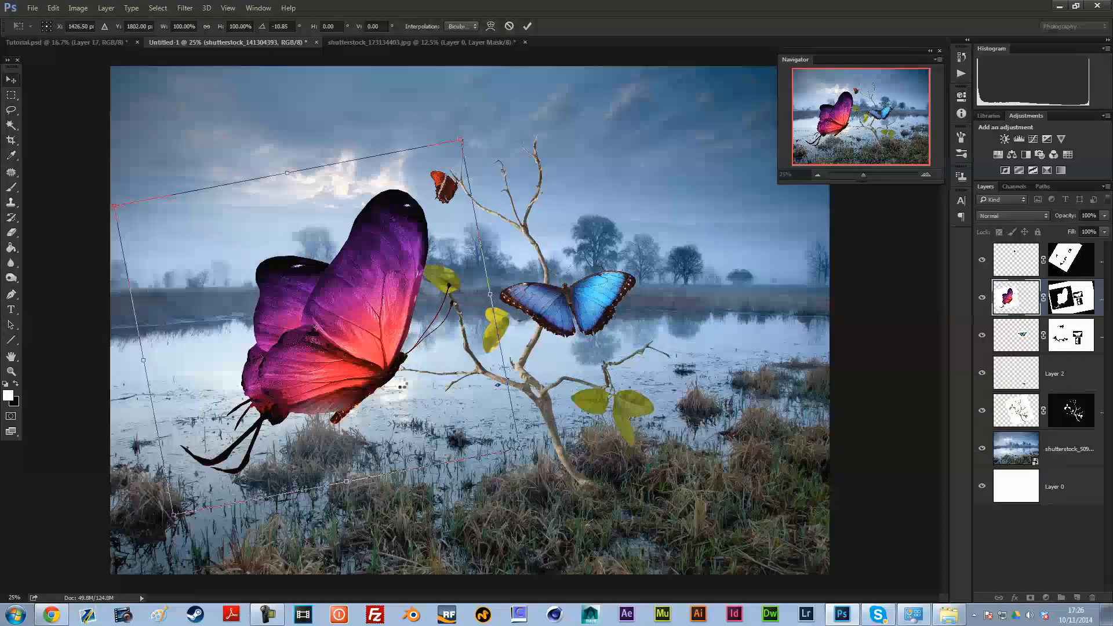
left_click_drag(399, 385, 285, 335)
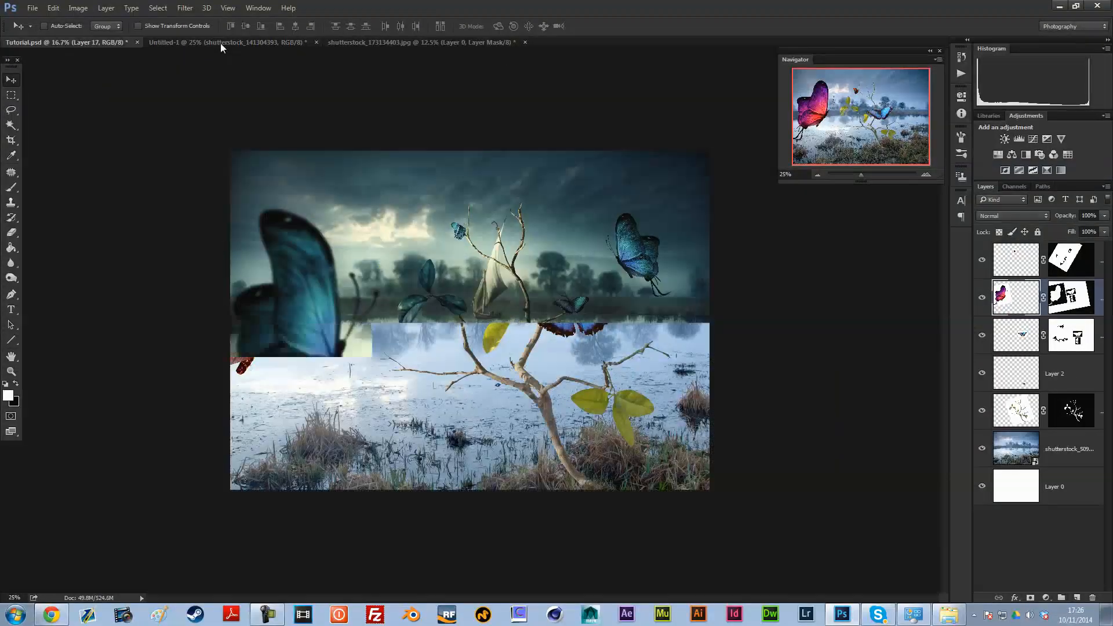
left_click(220, 42)
left_click_drag(288, 304, 282, 335)
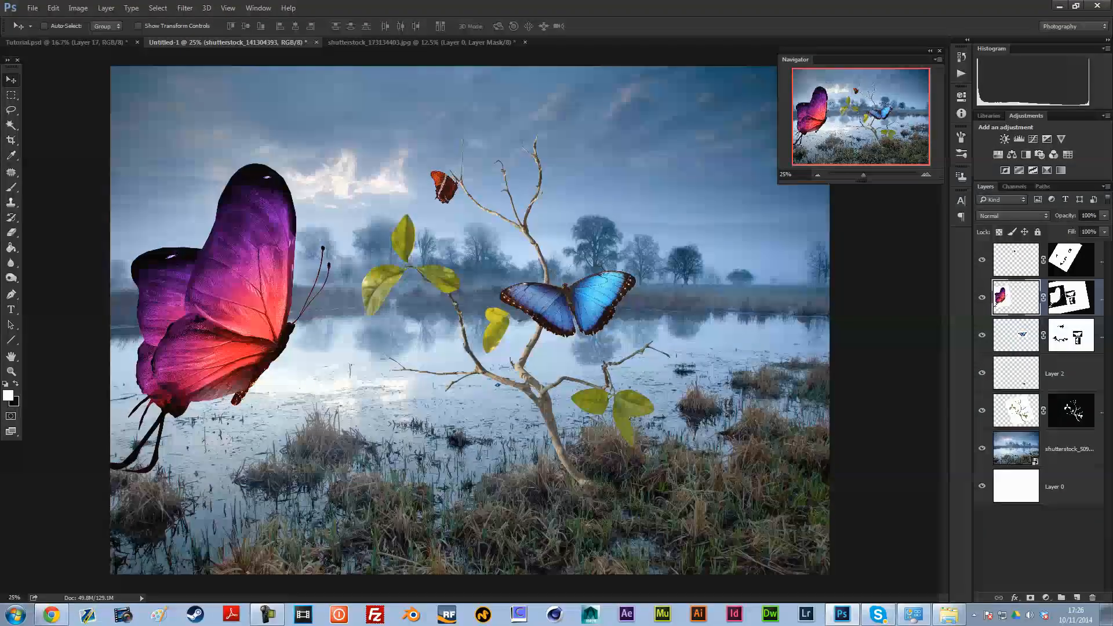
Step: Move the blue butterfly up over the twig's right branch and shrink it to roughly half its size
left_click(1011, 336)
left_click_drag(590, 286, 585, 260)
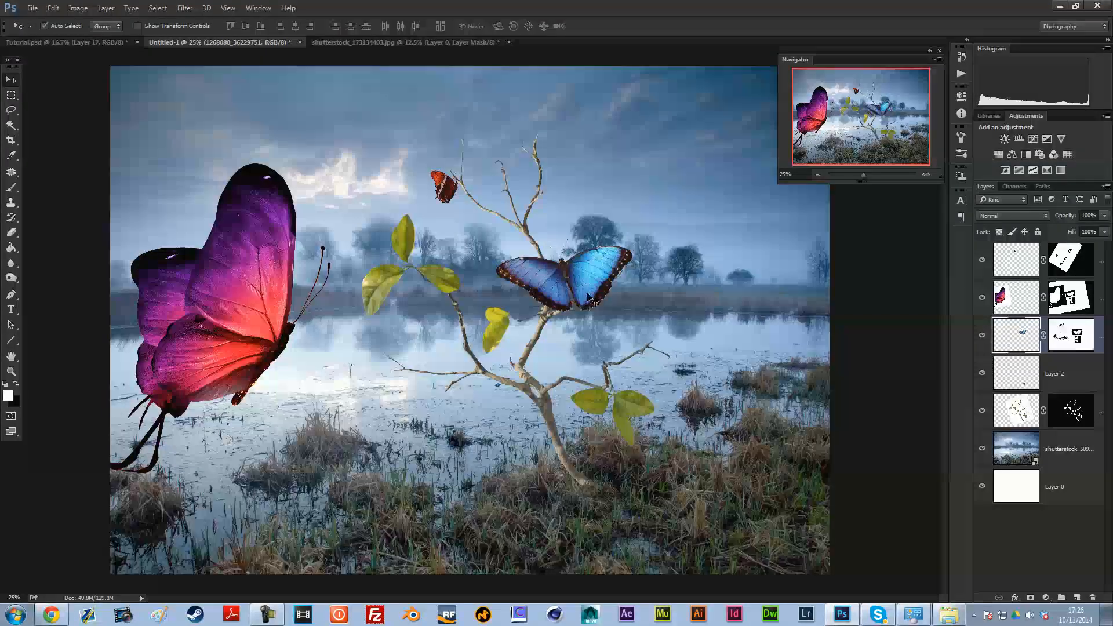
key("ctrl+t")
left_click_drag(638, 232, 613, 319)
left_click(527, 26)
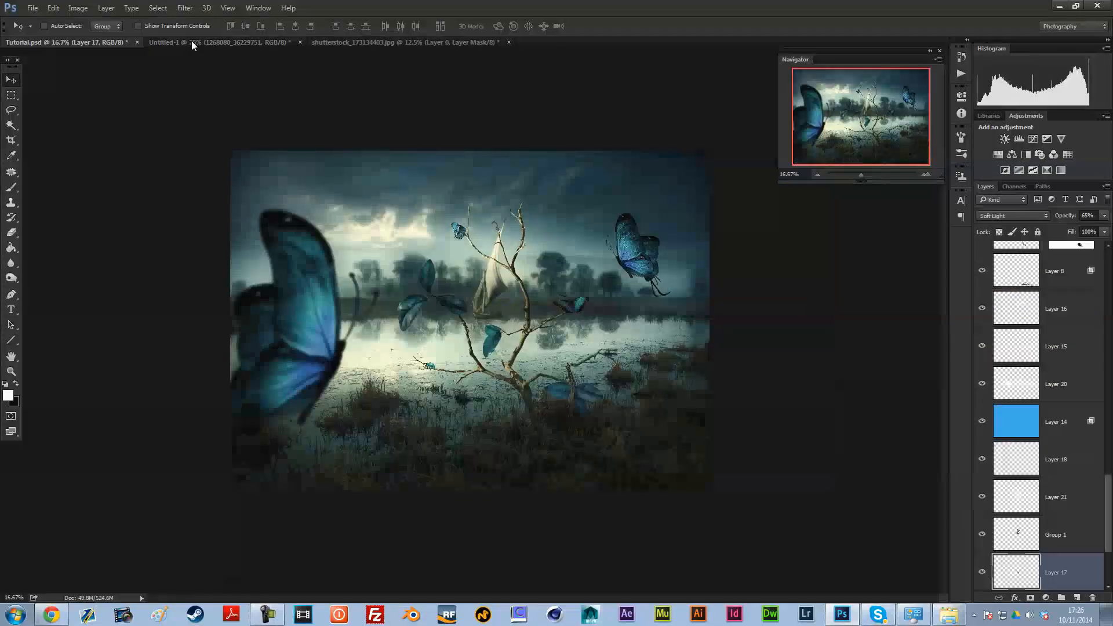
Step: Seat the blue butterfly on the tip of the twig's right branch, scaled to about 89% and rotated -9.58°
left_click(192, 41)
left_click_drag(592, 266, 658, 313)
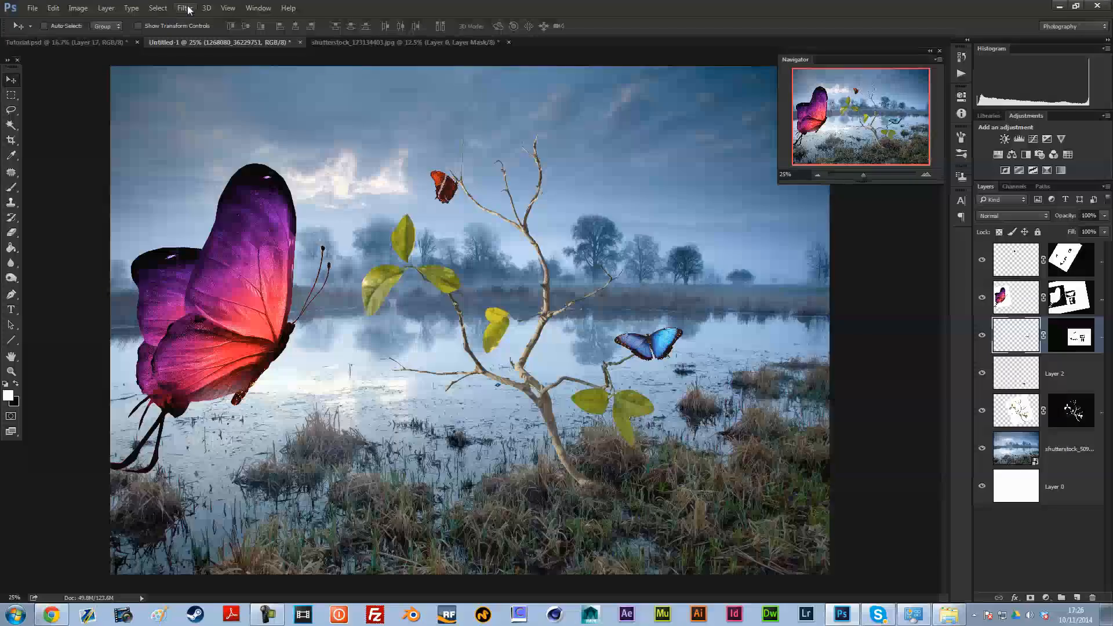
left_click(70, 42)
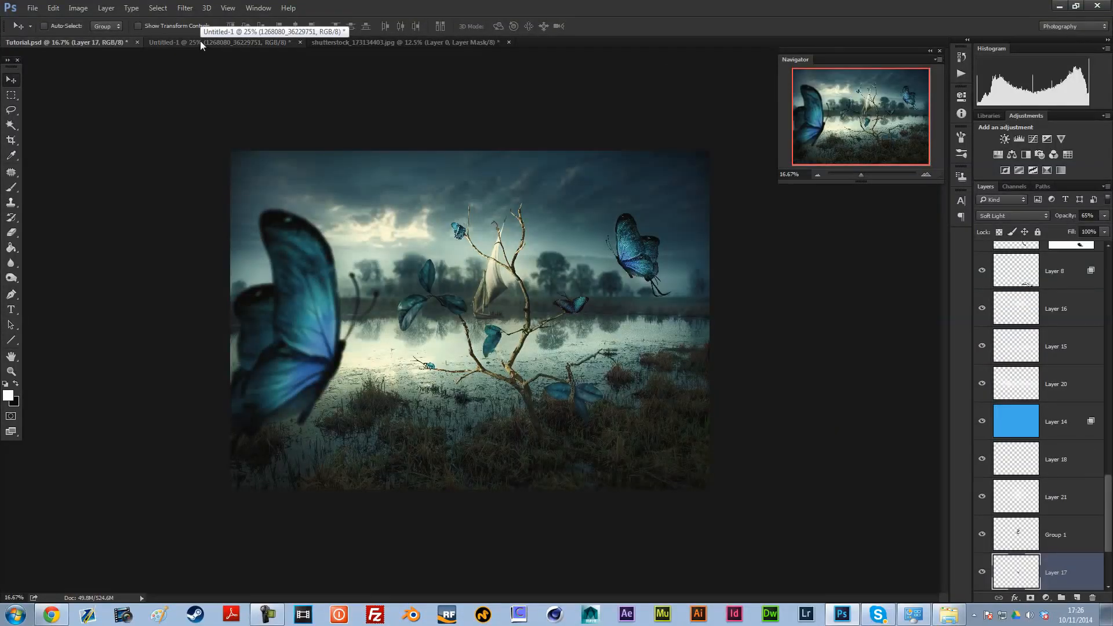
left_click(200, 42)
left_click_drag(629, 319, 640, 249)
key("ctrl+t")
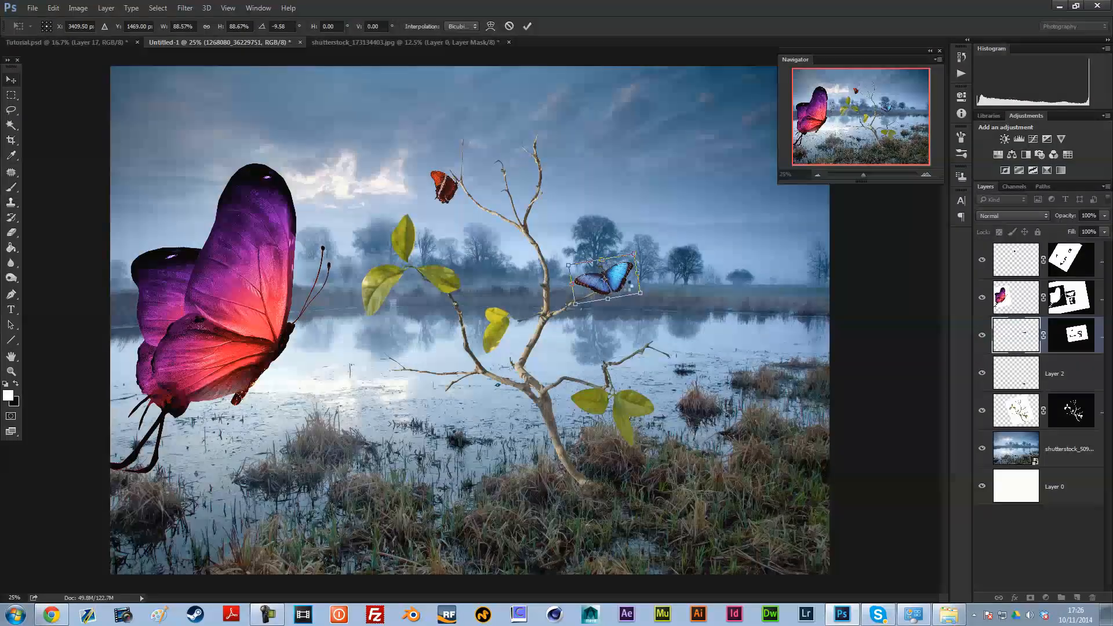
key("Return")
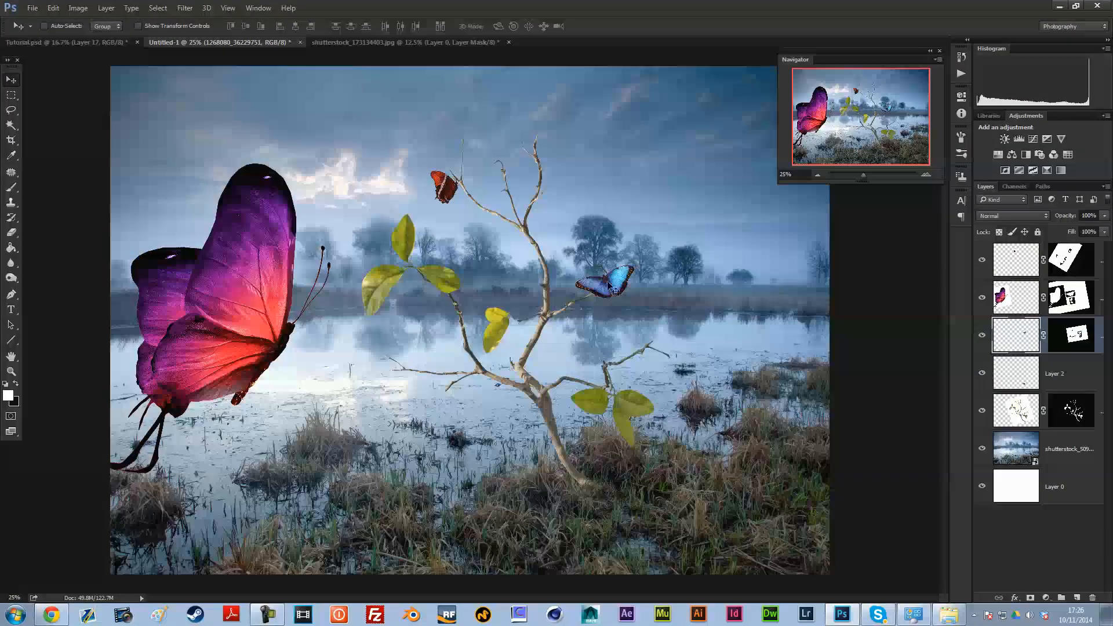
Step: Start a Match Color adjustment on the purple butterfly's layer with Tutorial.psd as the source
left_click(1026, 305)
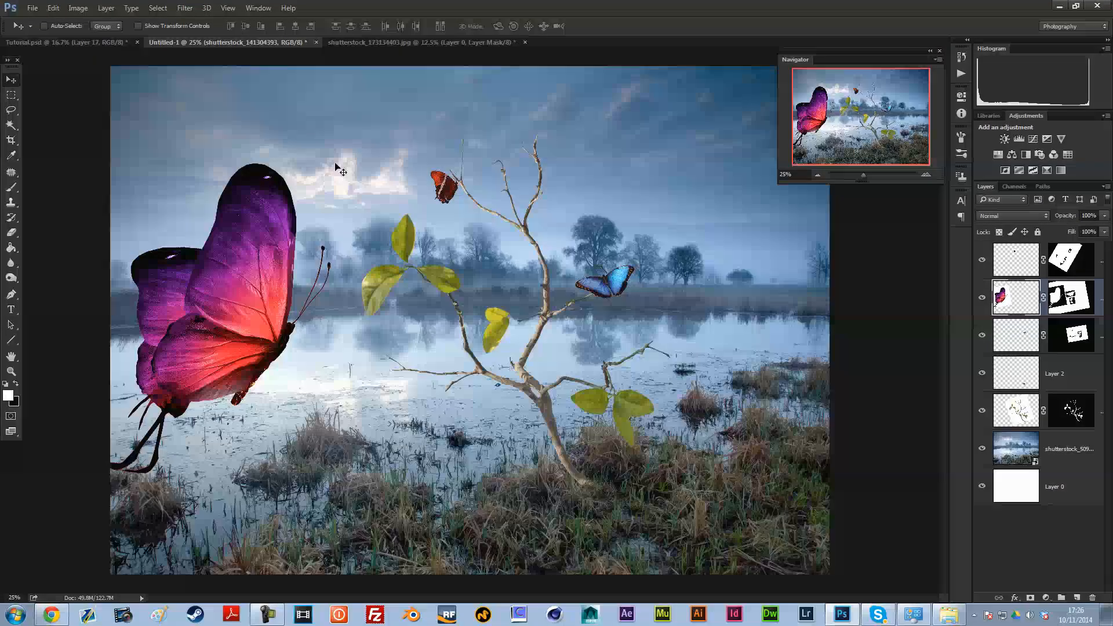
left_click(77, 7)
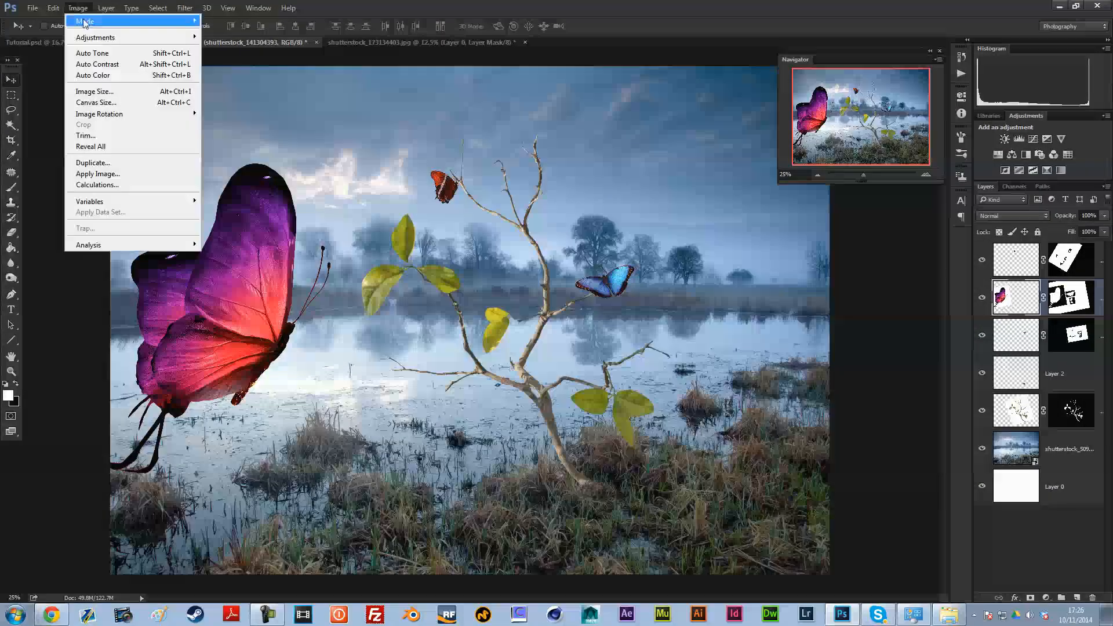
mouse_move(93, 38)
left_click(259, 265)
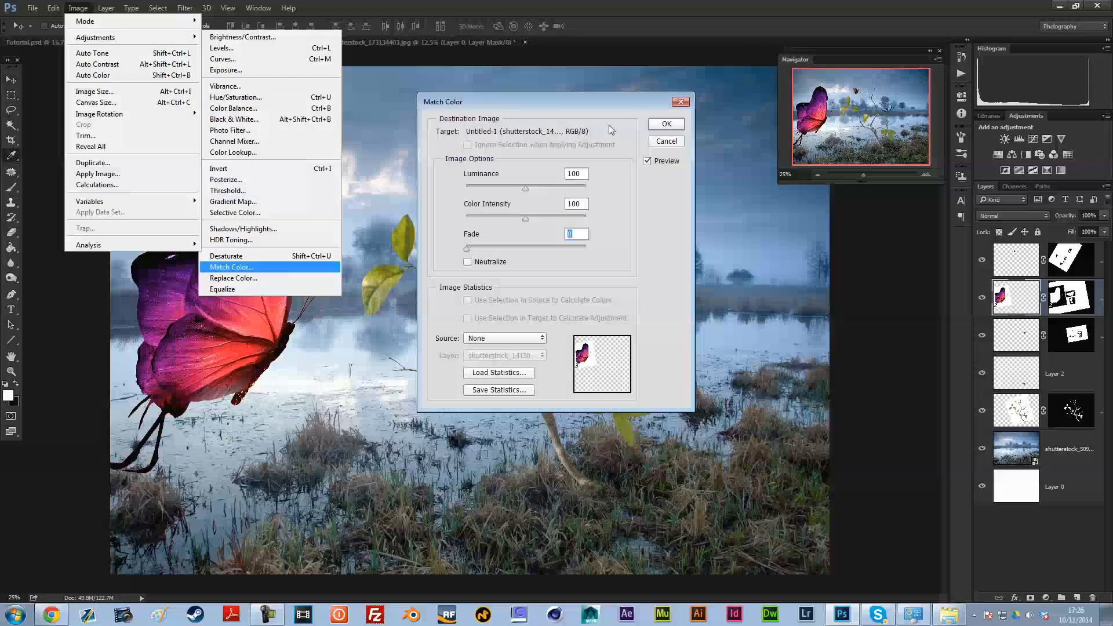
left_click_drag(523, 102, 808, 106)
left_click(791, 343)
left_click(787, 355)
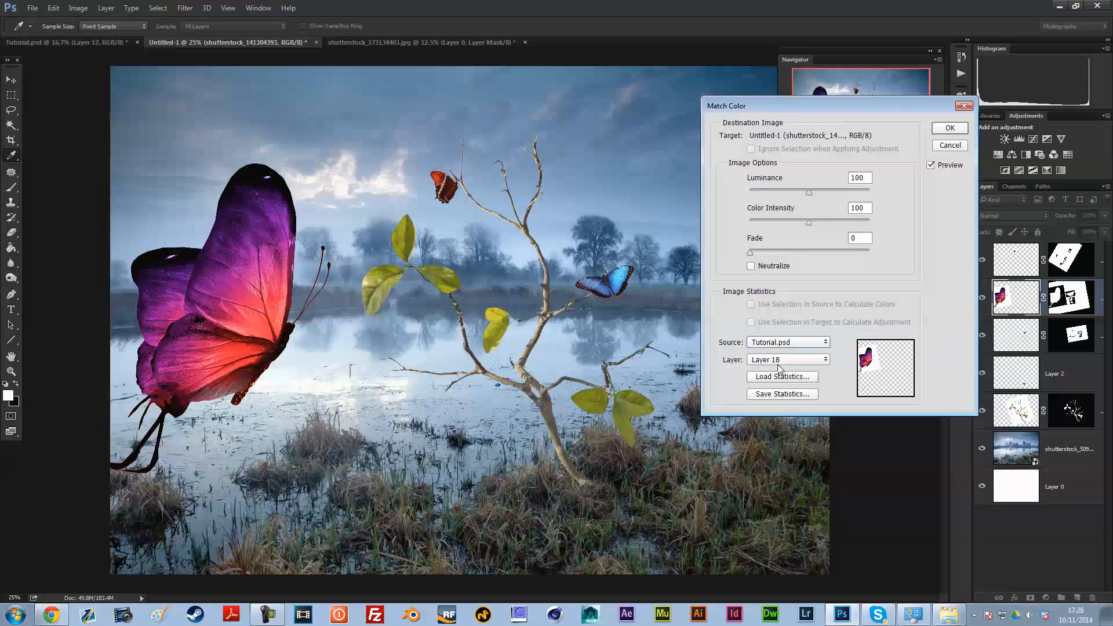
Step: Set the Match Color source to Untitled-1 and its layer to the blue butterfly, 1268080_36229751
left_click(767, 345)
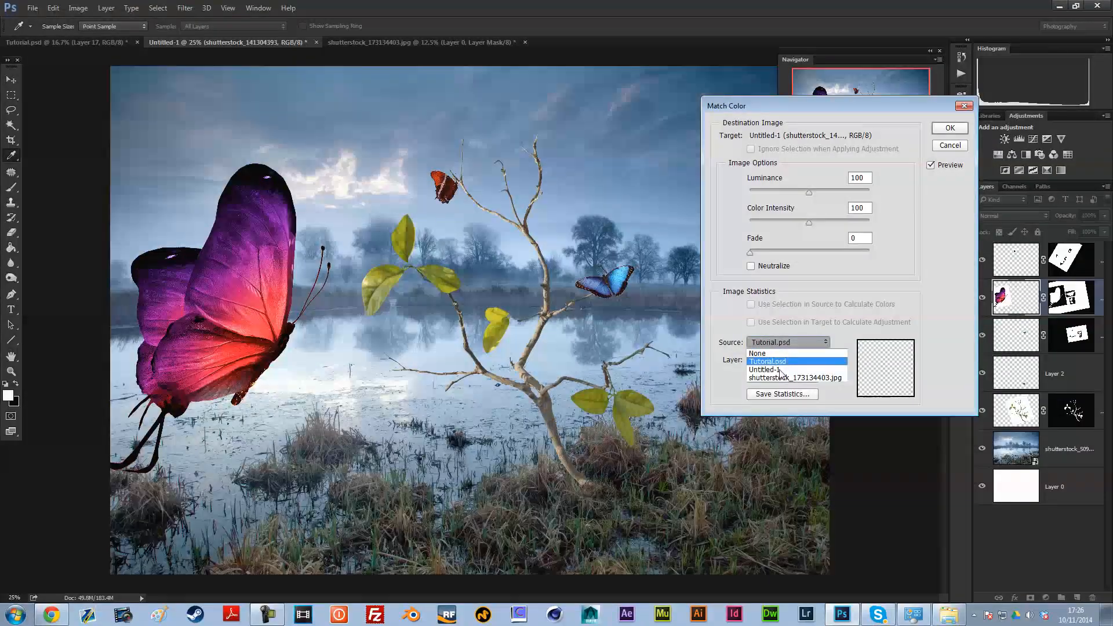
left_click(784, 371)
left_click(785, 361)
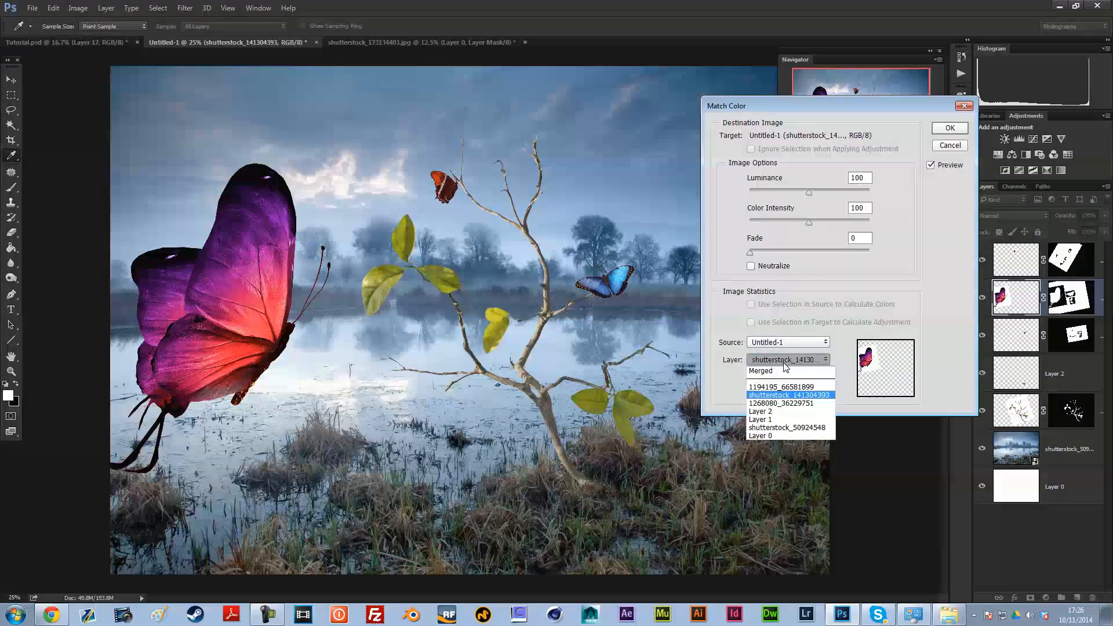
left_click(780, 404)
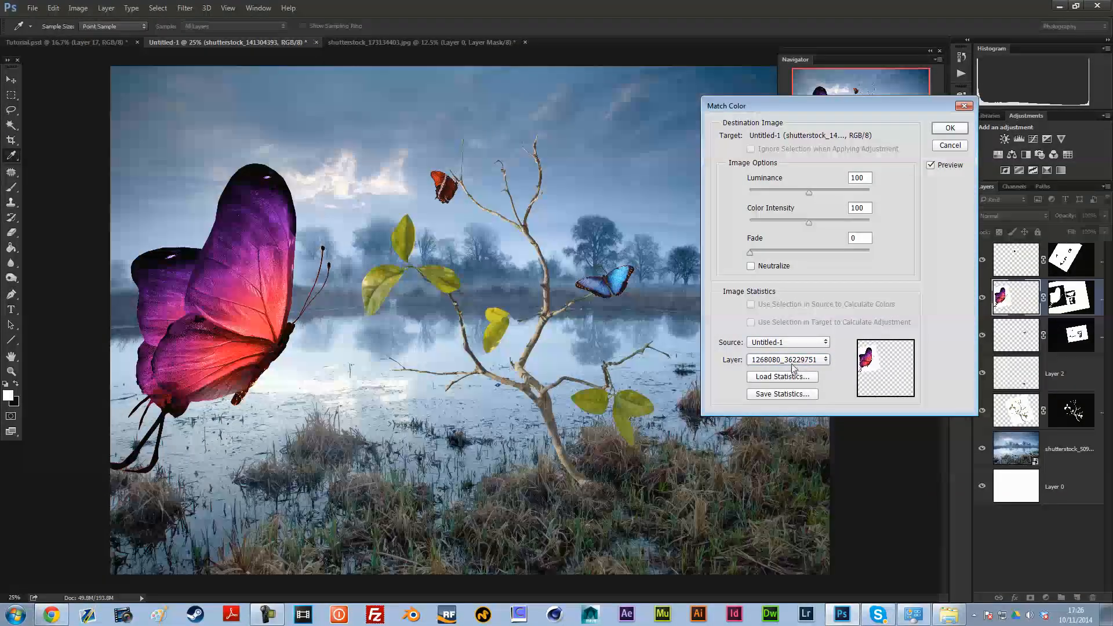
left_click(794, 360)
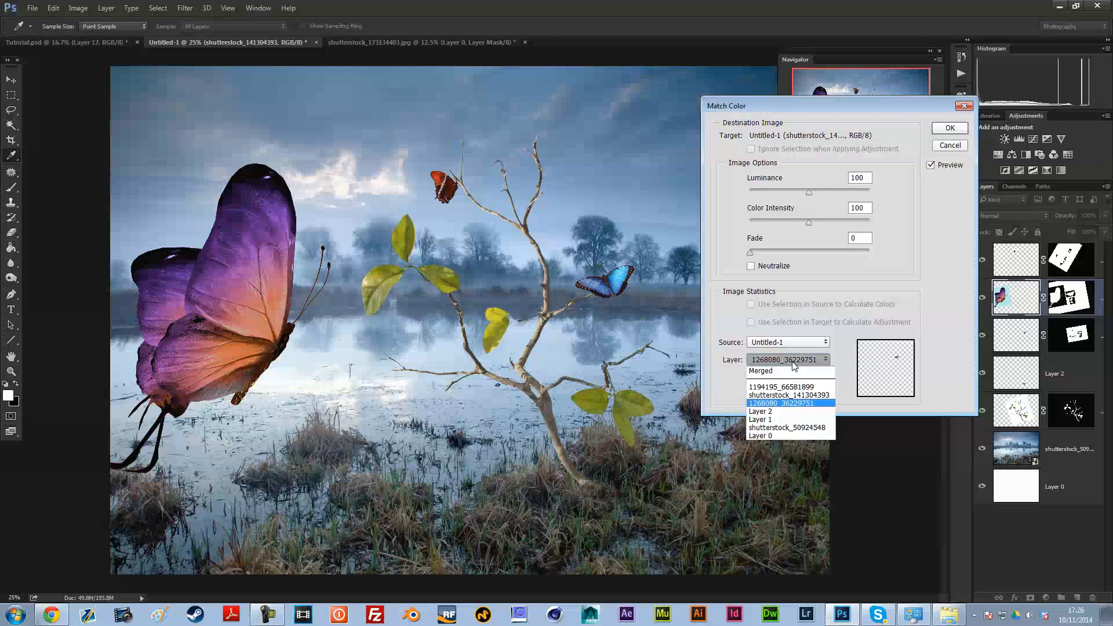
left_click(780, 400)
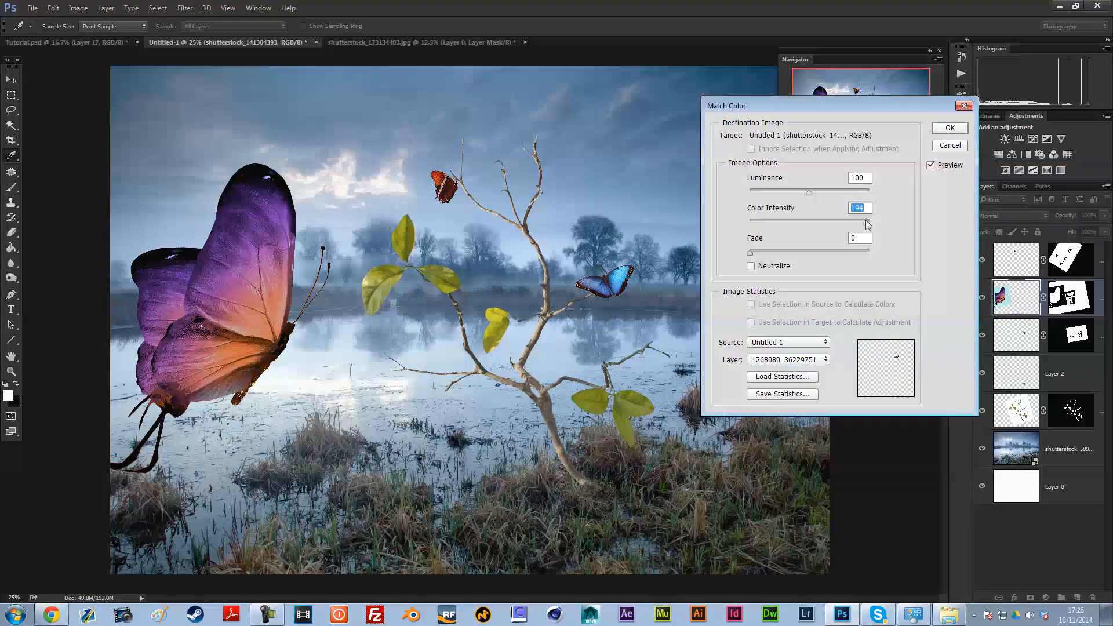
Step: Try a Match Color intensity of 194 on the purple butterfly and discard the adjustment
left_click_drag(866, 220, 863, 221)
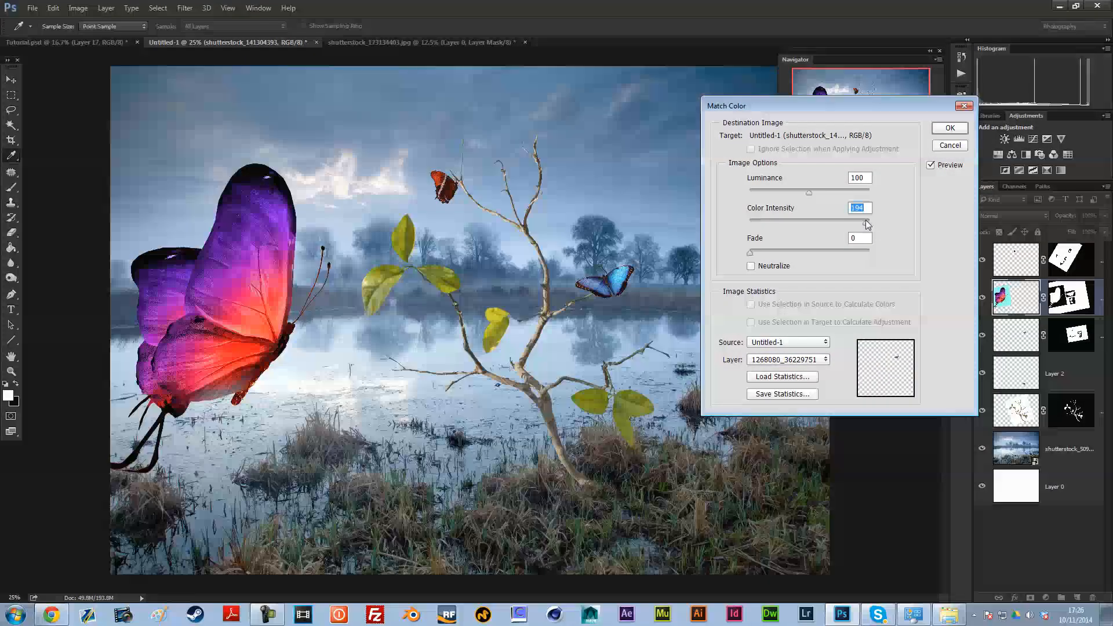
left_click(938, 148)
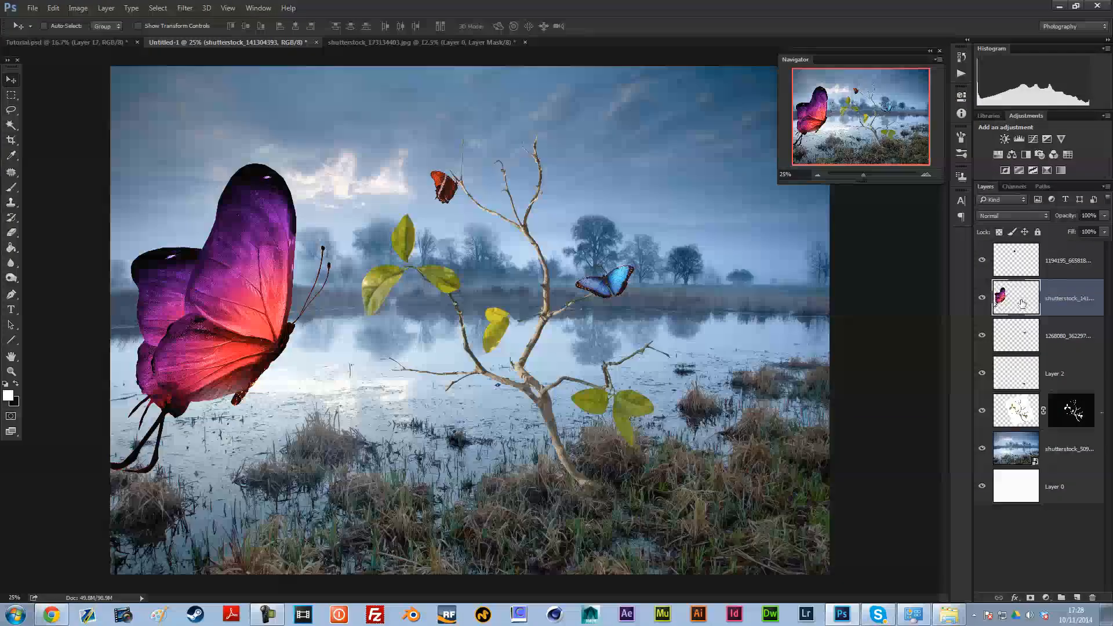
left_click(79, 8)
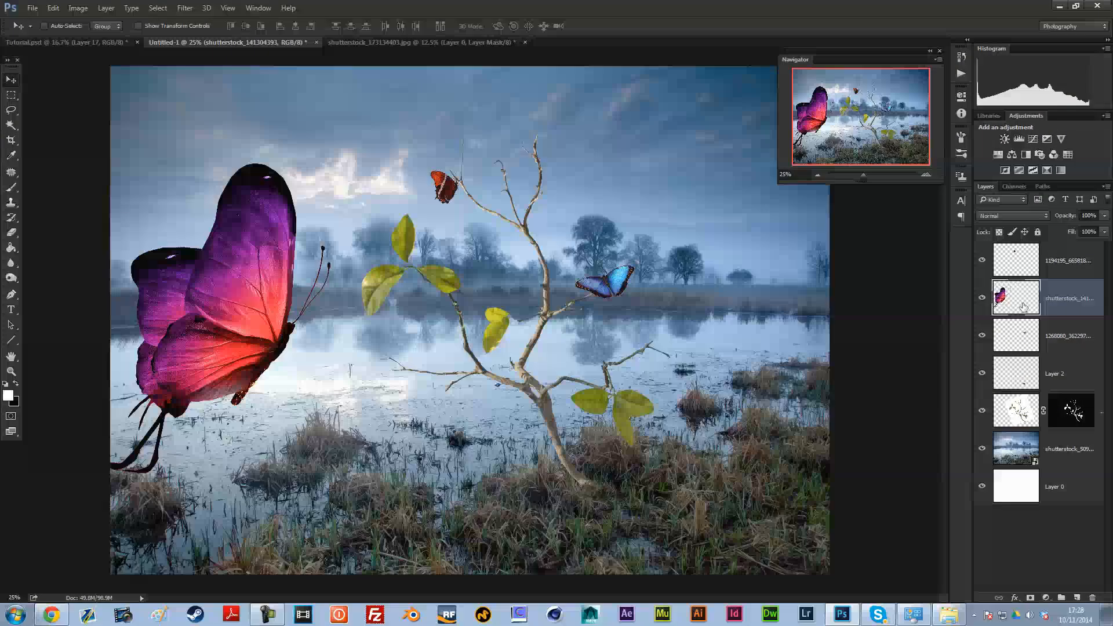
Step: Group the purple butterfly's layer on its own and name the group leftbutterfly
key("ctrl+g")
double_click(1034, 286)
type("leftbutterfly")
key("Return")
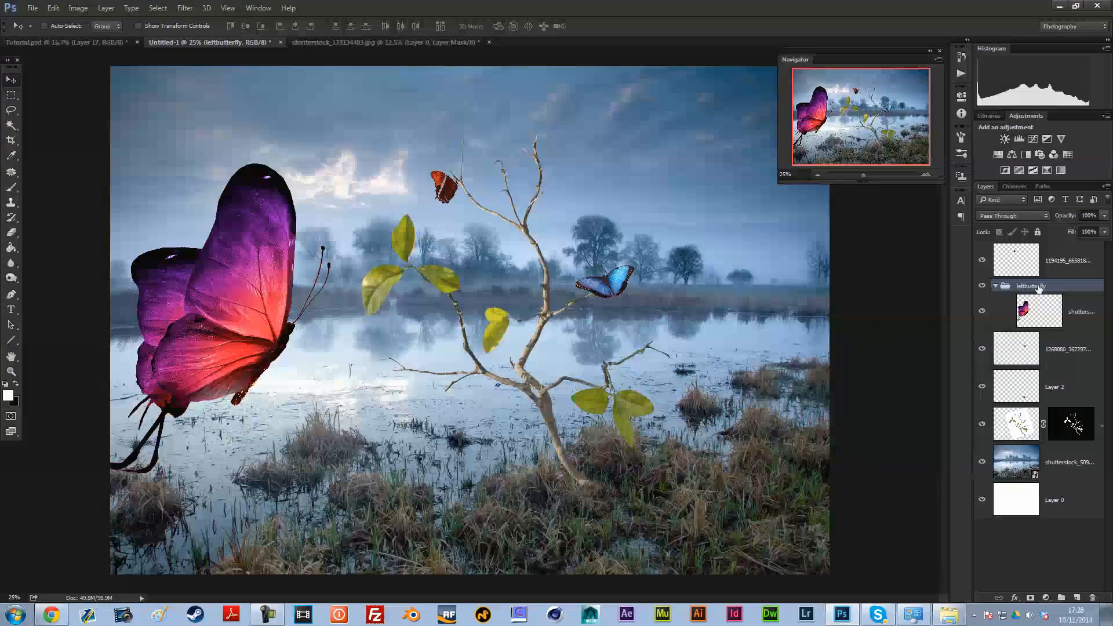
Step: Group the orange butterfly's layer on its own and name the group topbutterfly
left_click(1017, 267)
key("ctrl+g")
double_click(1027, 250)
type("topbutterfly")
key("Return")
Step: Group the small blue butterfly's layer on its own and name the group rightbutterfly
left_click(1043, 362)
key("ctrl+g")
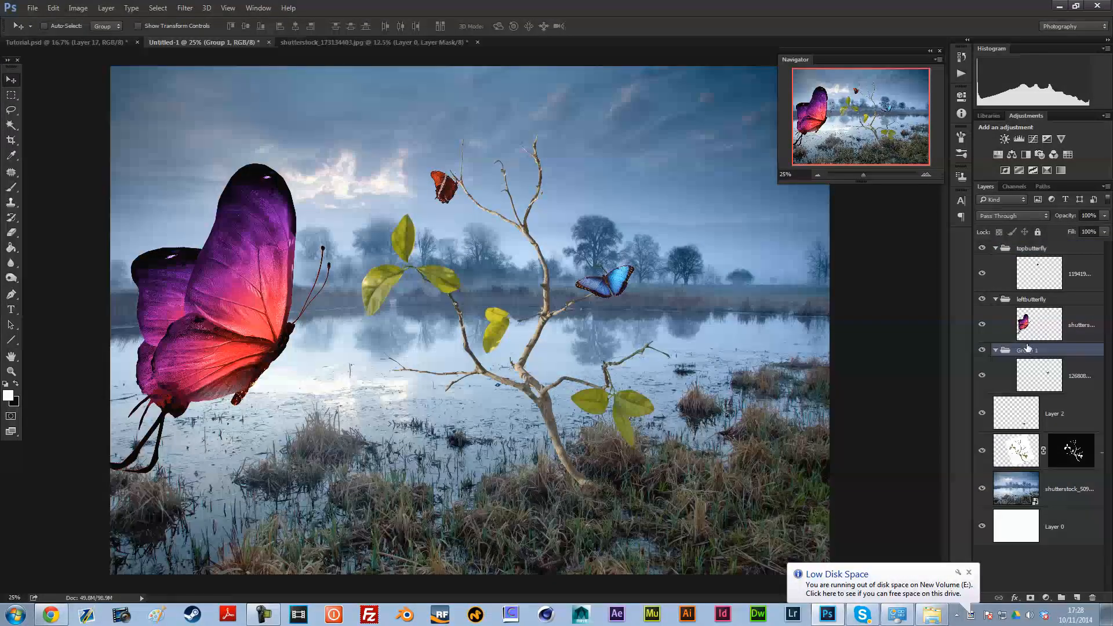
double_click(1027, 351)
type("rightbutterfly")
key("Return")
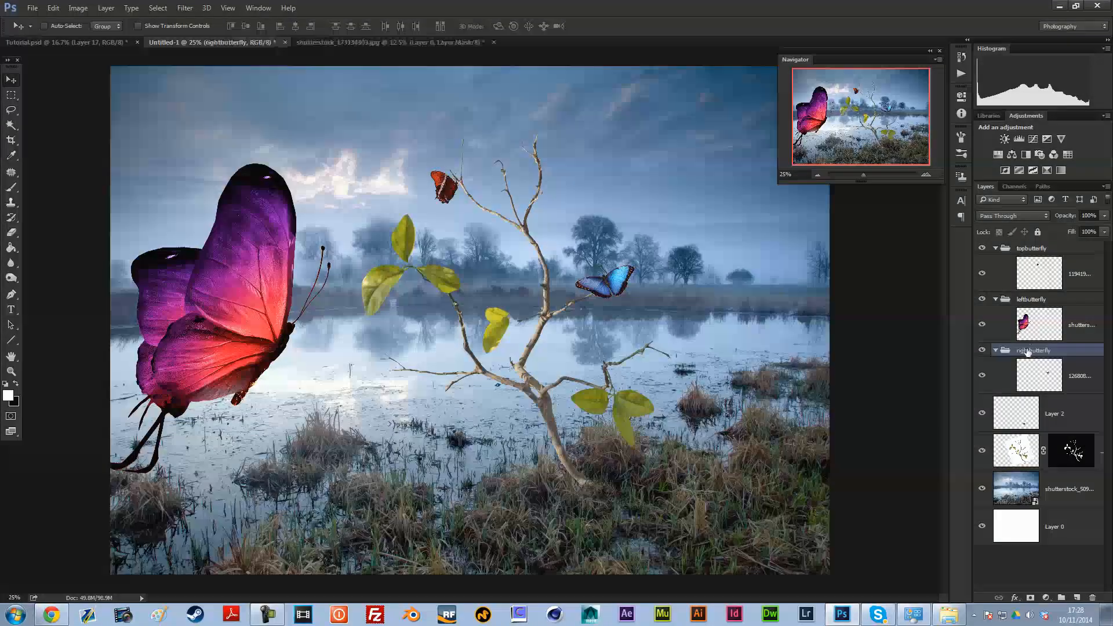
Step: Add a Hue/Saturation adjustment clipped to the purple butterfly's layer inside the leftbutterfly group
left_click(1050, 322)
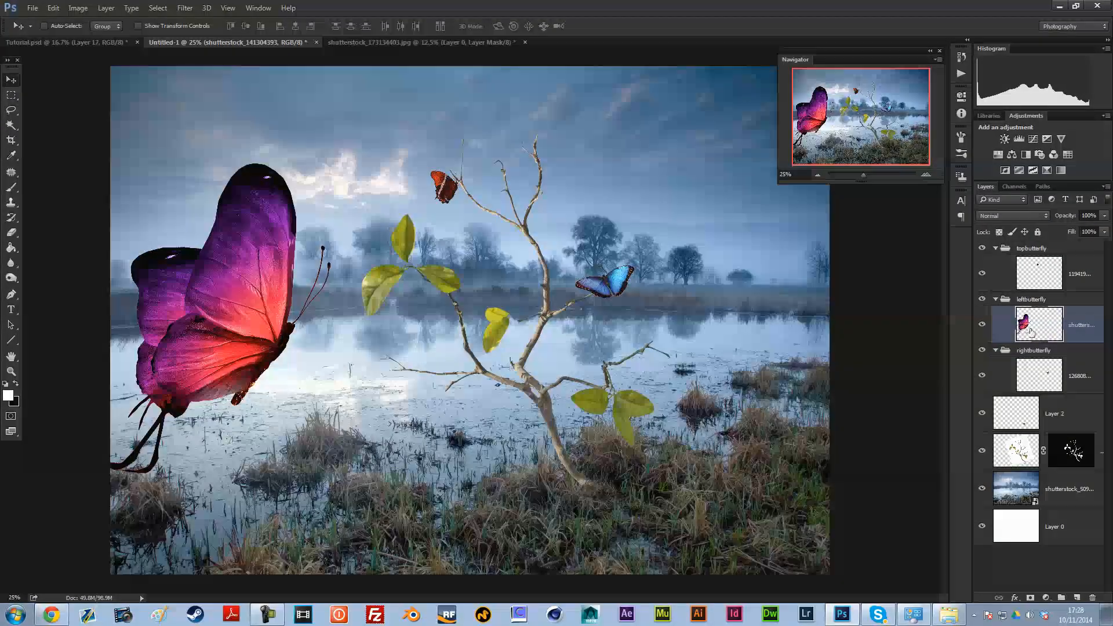
left_click(998, 154)
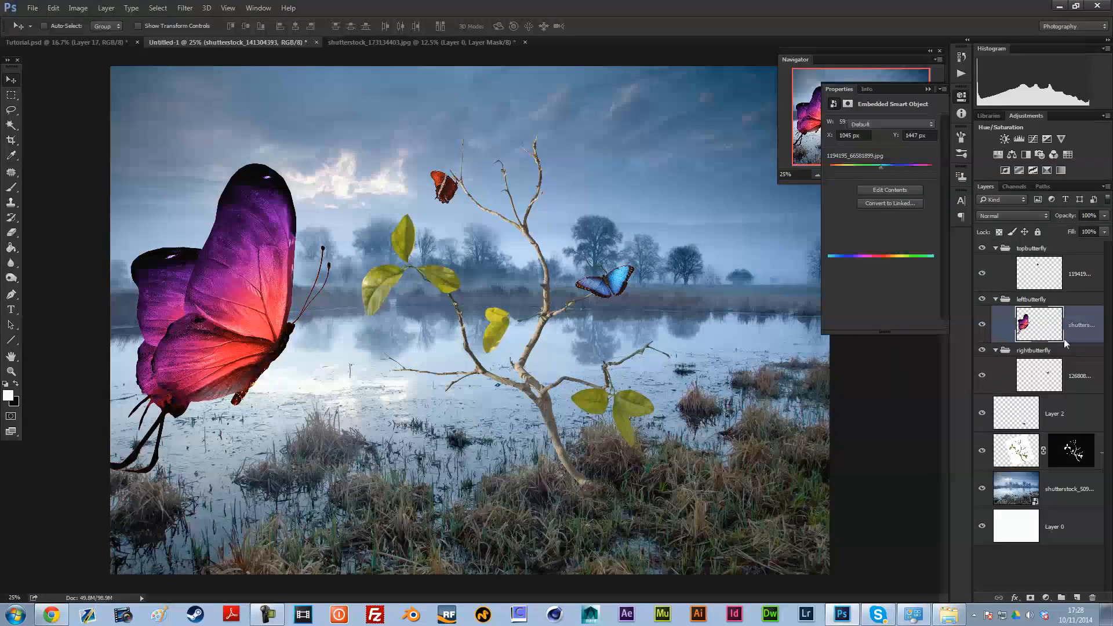
left_click(860, 324)
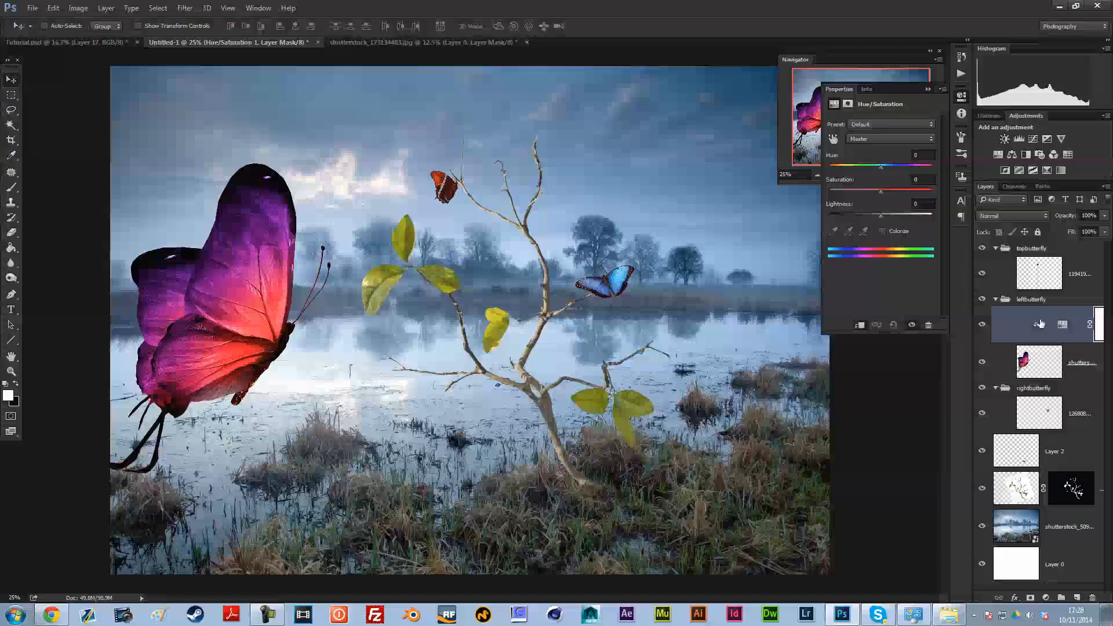
mouse_move(880, 166)
left_mouse_down()
mouse_move(895, 165)
mouse_move(839, 164)
mouse_move(880, 166)
left_mouse_up()
left_click(911, 155)
Step: Shift the large butterfly's Reds hue to blue and set its Magentas hue to -106 in the Hue/Saturation adjustment
left_click(878, 140)
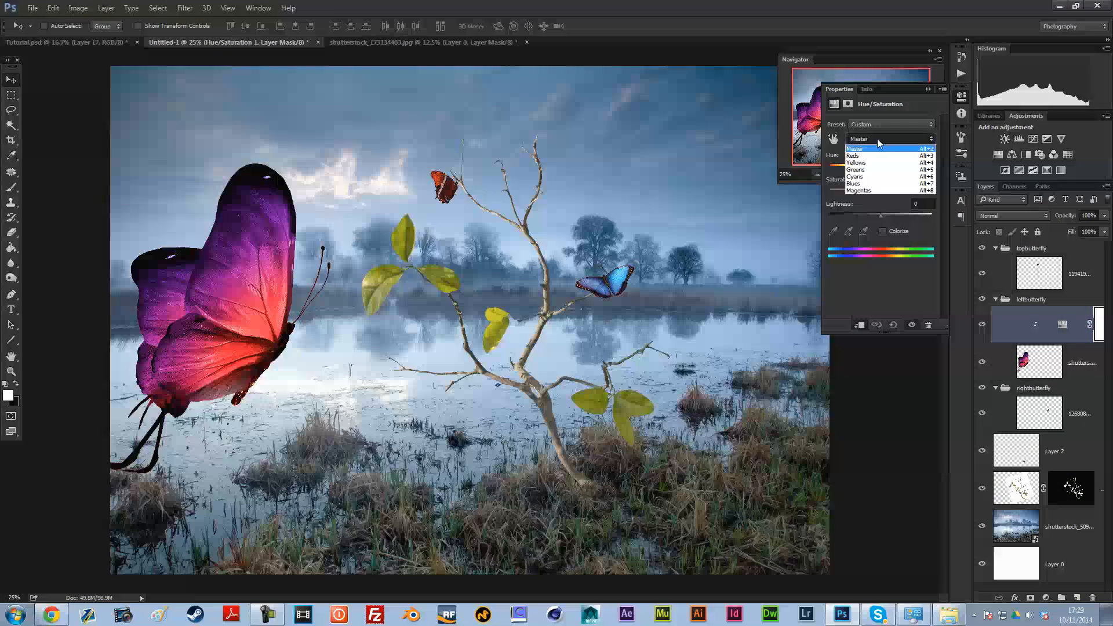
left_click(871, 155)
left_click_drag(879, 169, 837, 166)
left_click(871, 139)
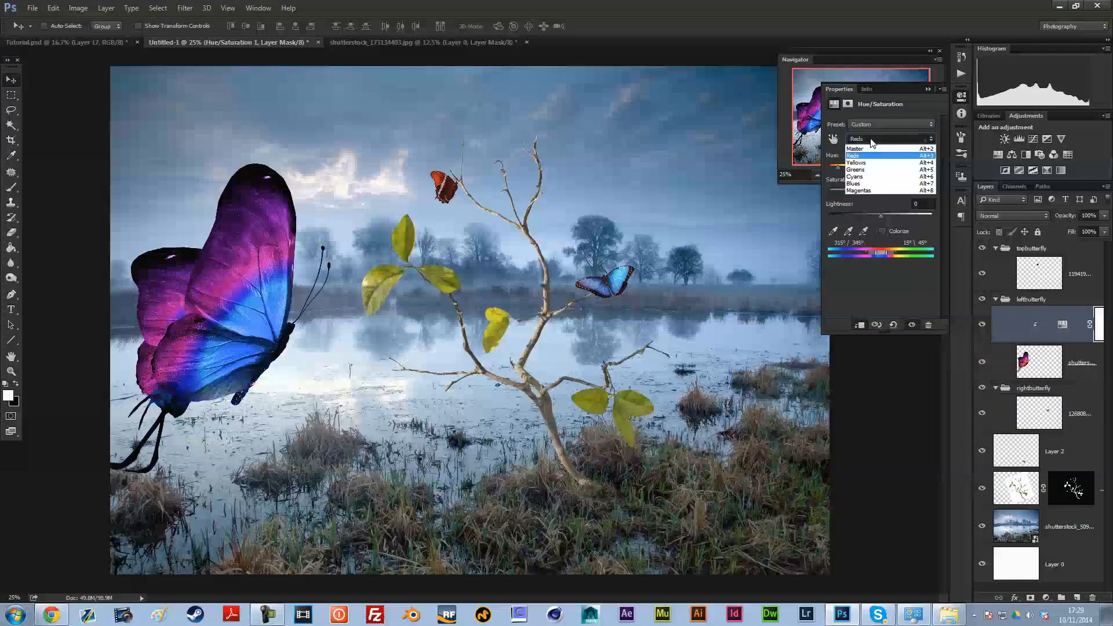
left_click(873, 190)
left_click_drag(882, 168, 844, 166)
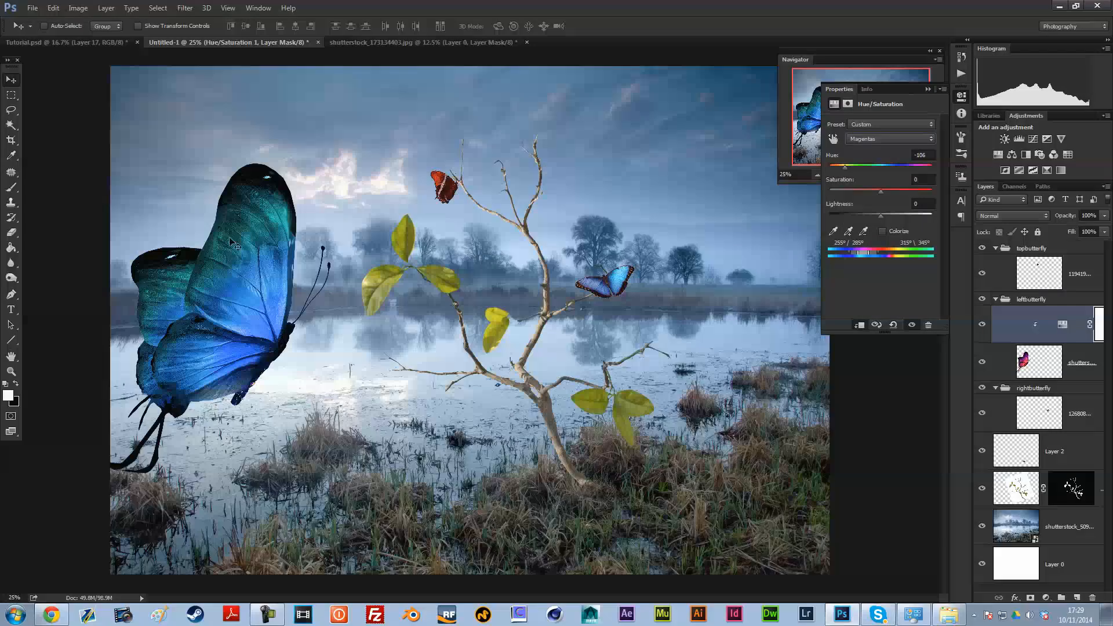
Step: Adjust the large butterfly's Cyans and shift its Yellows hue to about -34
left_click(890, 138)
left_click(867, 173)
left_click_drag(898, 190, 863, 182)
left_click(875, 139)
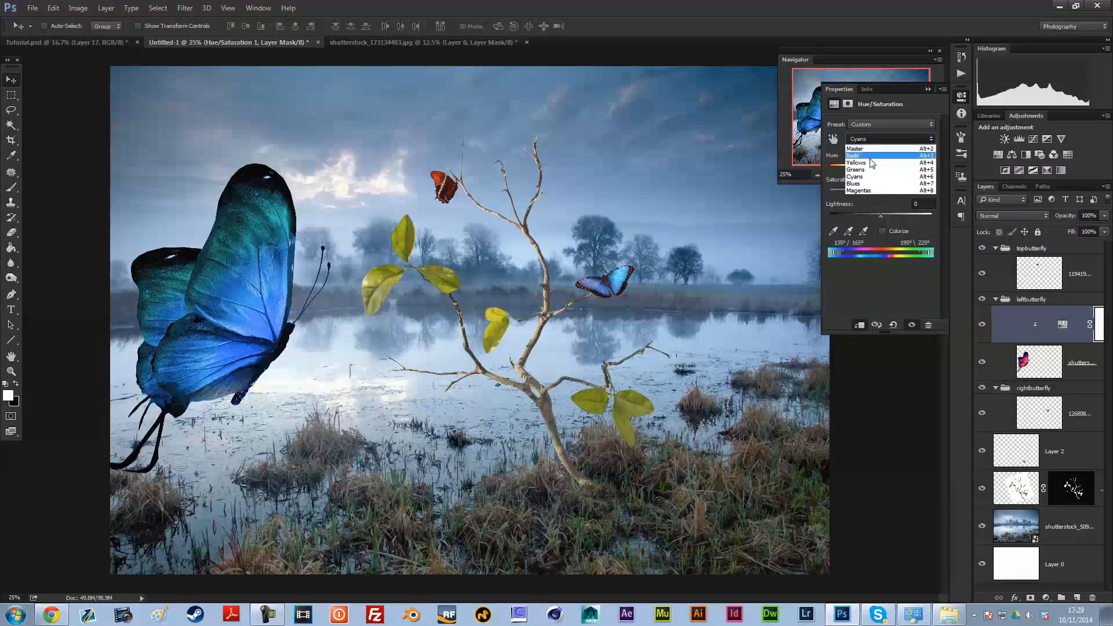
left_click(856, 162)
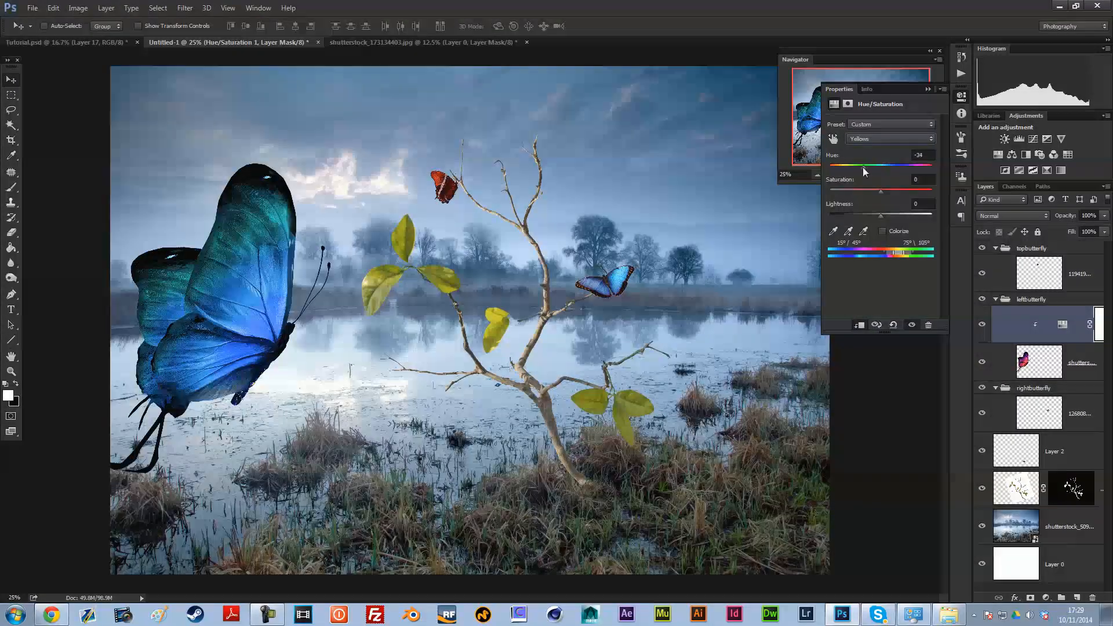
Step: Go through the Blues and Reds ranges of the Hue/Saturation adjustment and fine-tune the Greens hue slightly
left_click(881, 140)
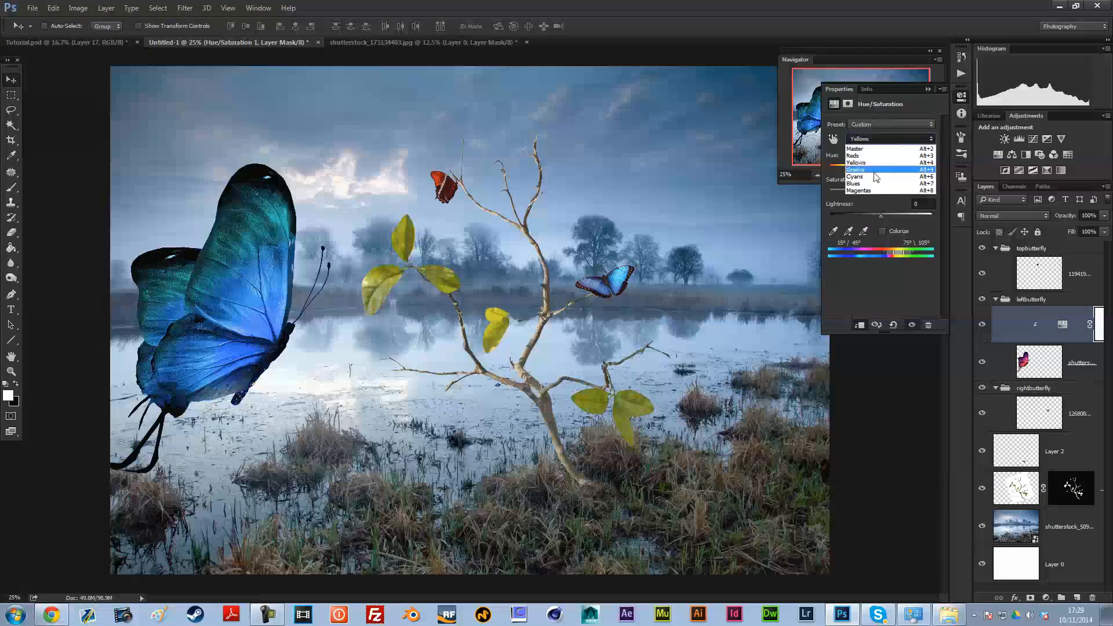
left_click(872, 184)
left_click(872, 139)
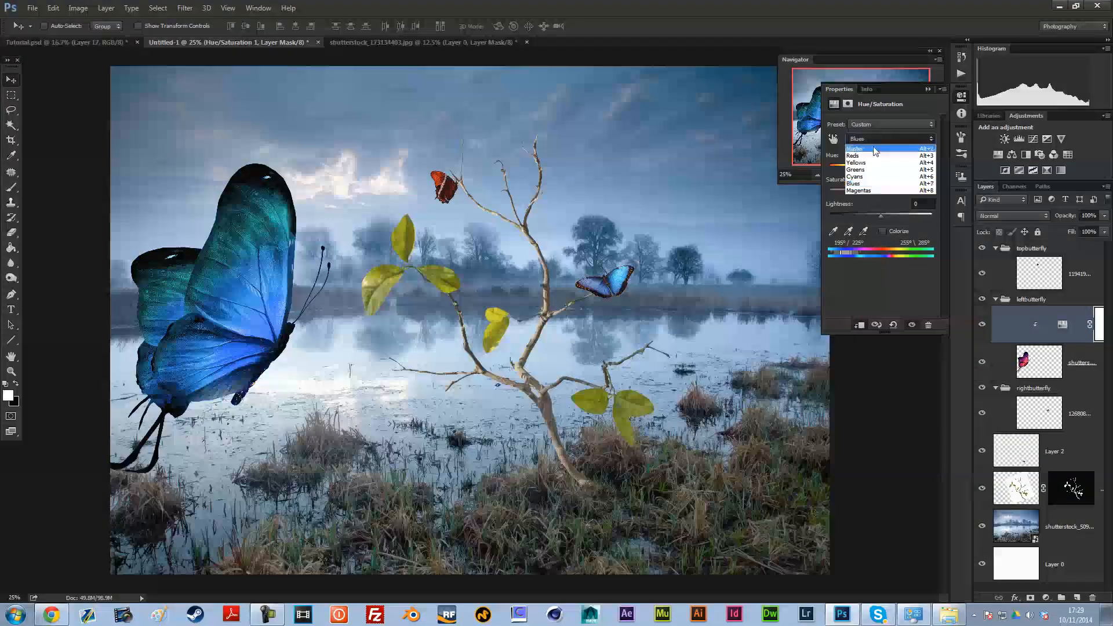
left_click(875, 156)
left_click(871, 138)
left_click(885, 170)
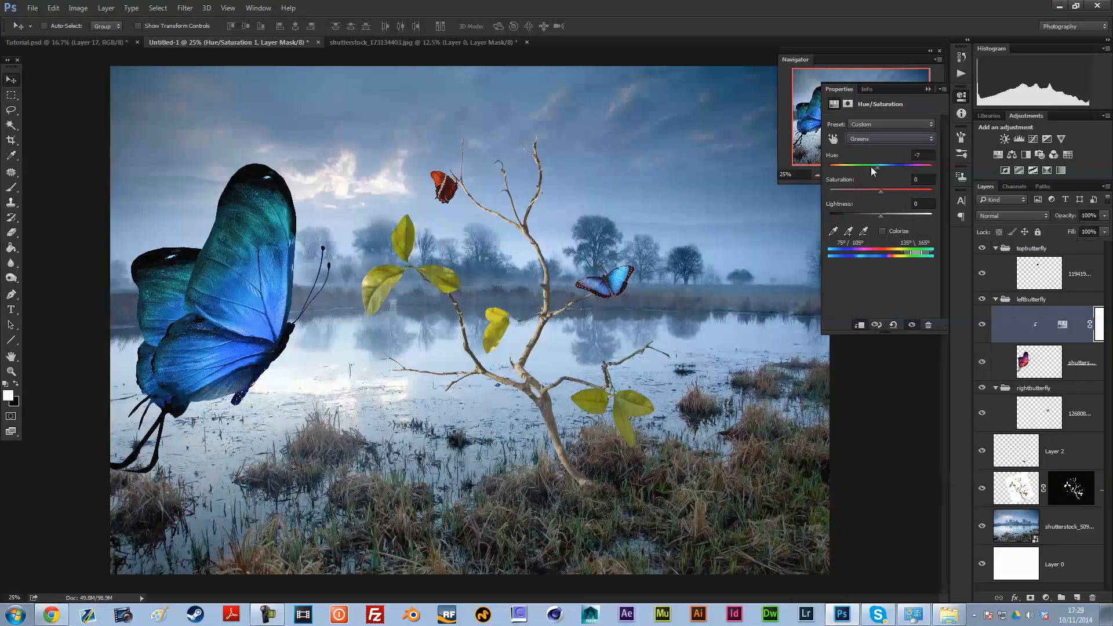
left_click_drag(890, 166, 885, 173)
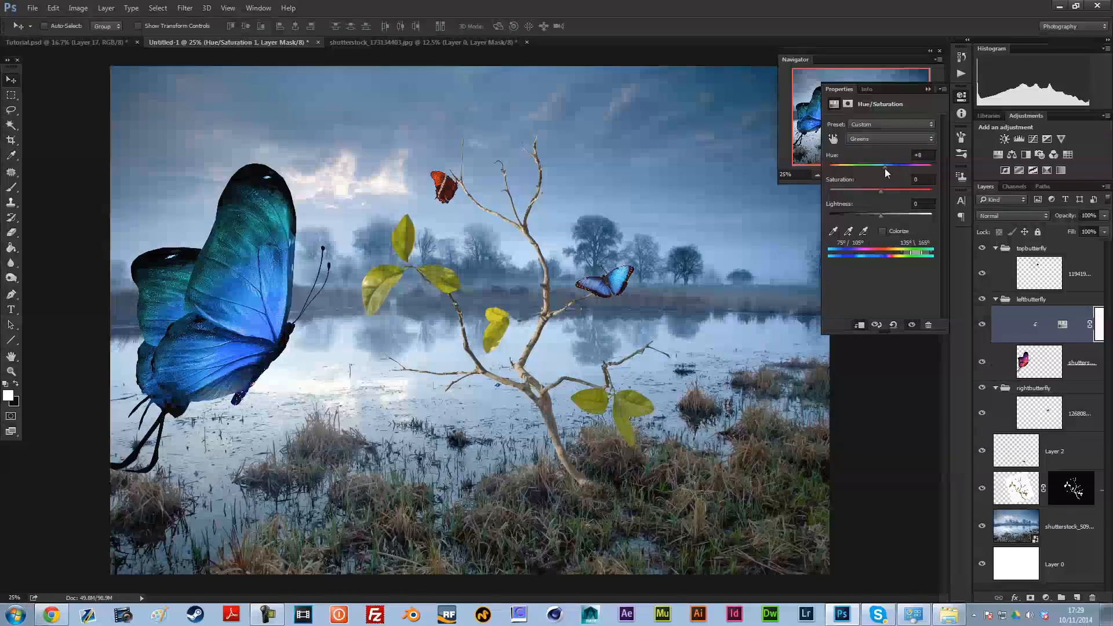
left_click(928, 89)
Step: Compare the composite with Tutorial.psd and set the large butterfly's Master saturation to -2
left_click(39, 42)
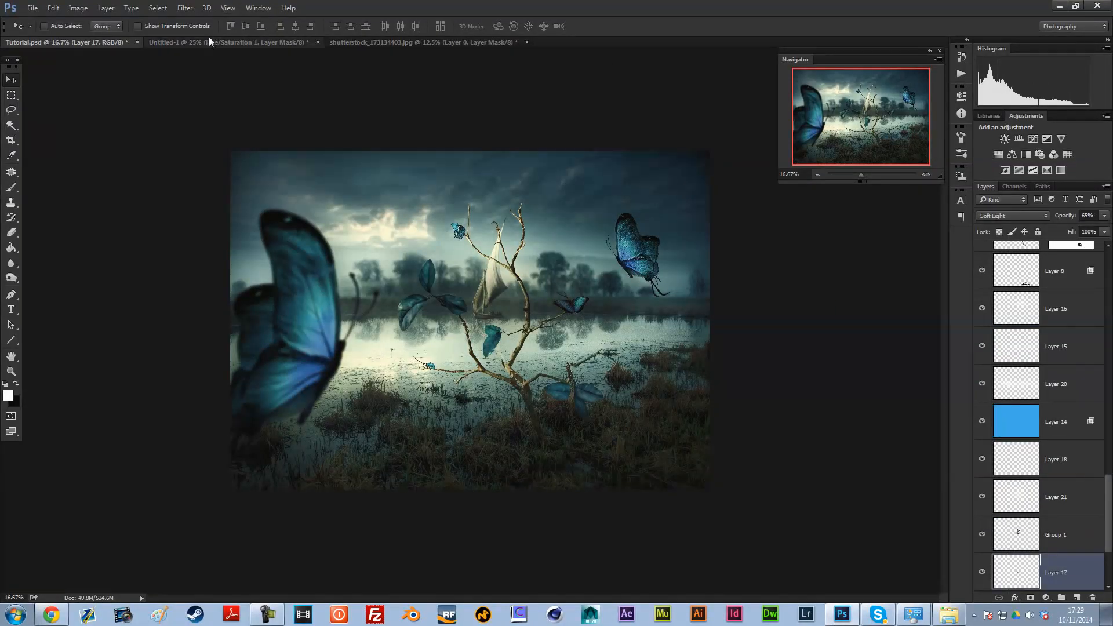
left_click(210, 43)
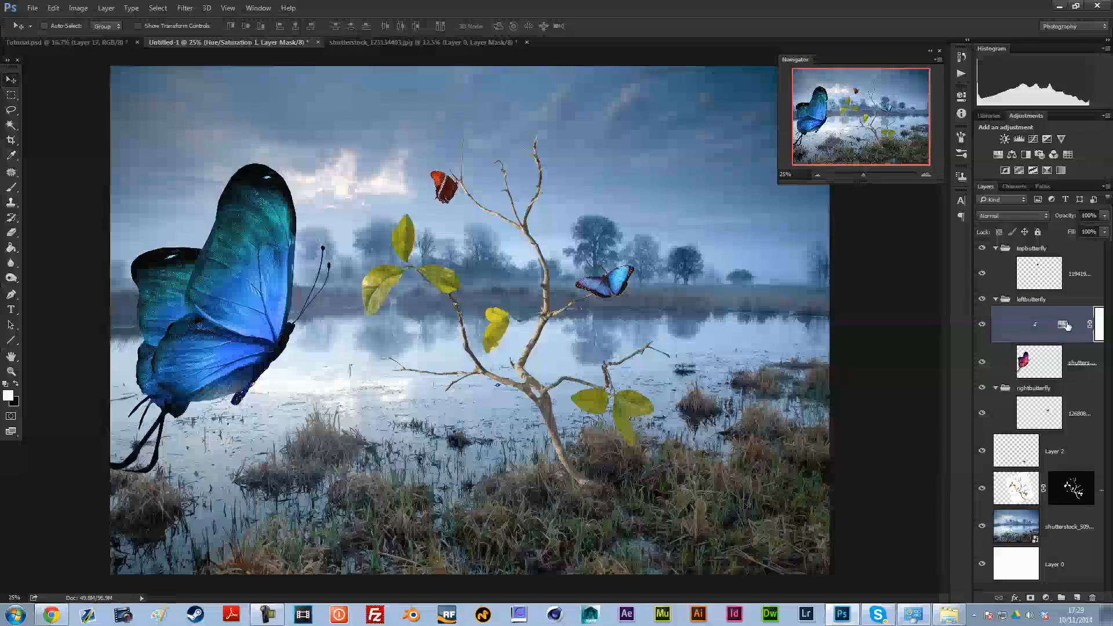
double_click(1061, 325)
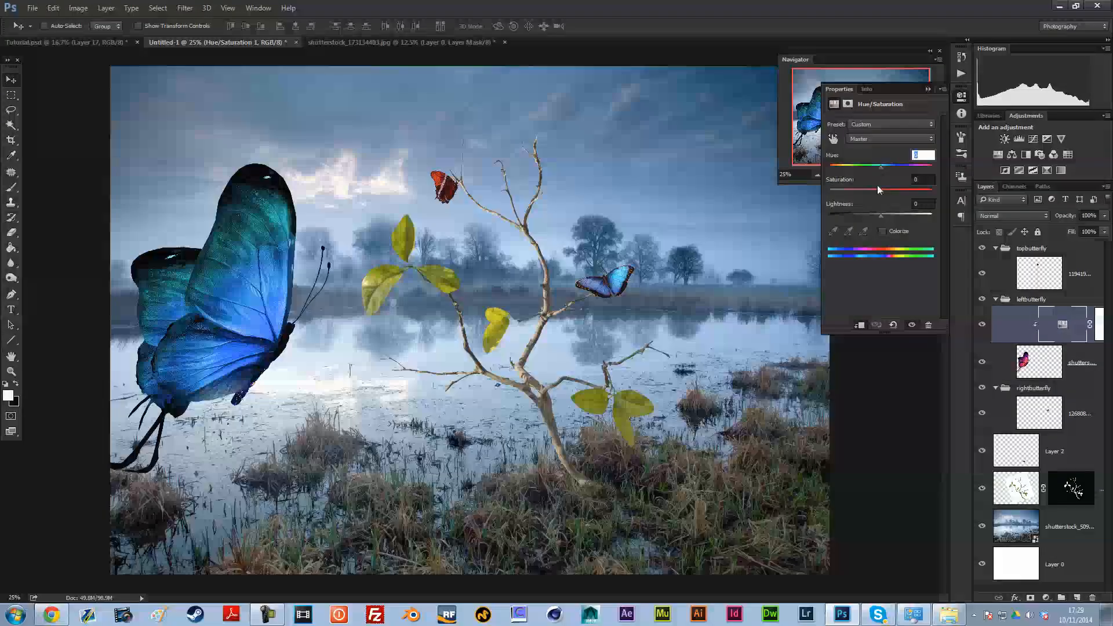
mouse_move(881, 191)
left_mouse_down()
mouse_move(859, 190)
mouse_move(882, 195)
left_mouse_up()
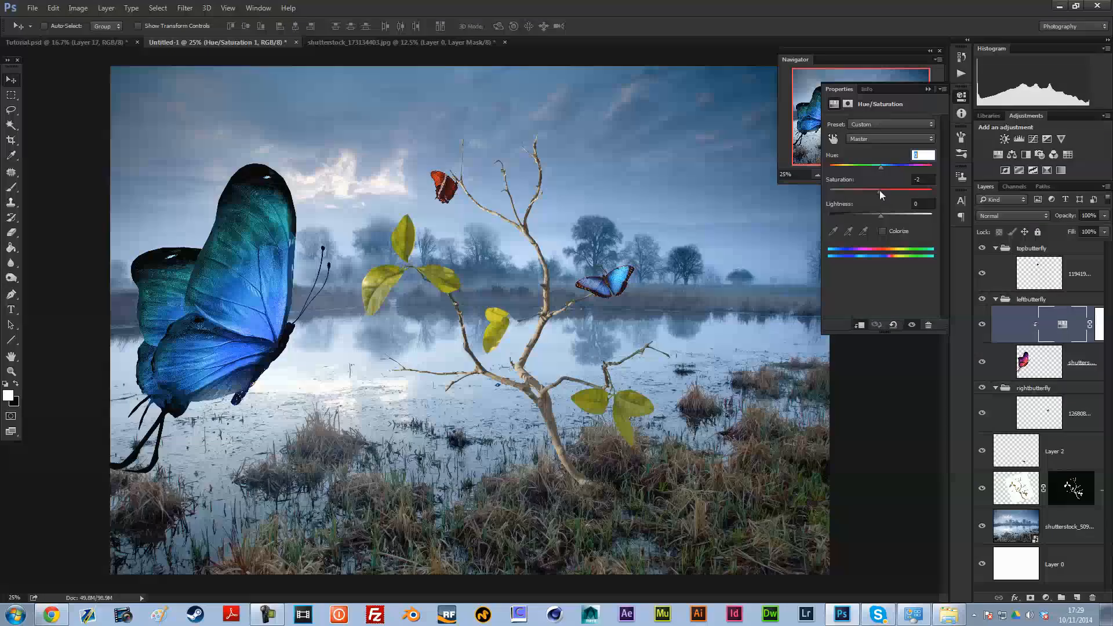
left_click(928, 88)
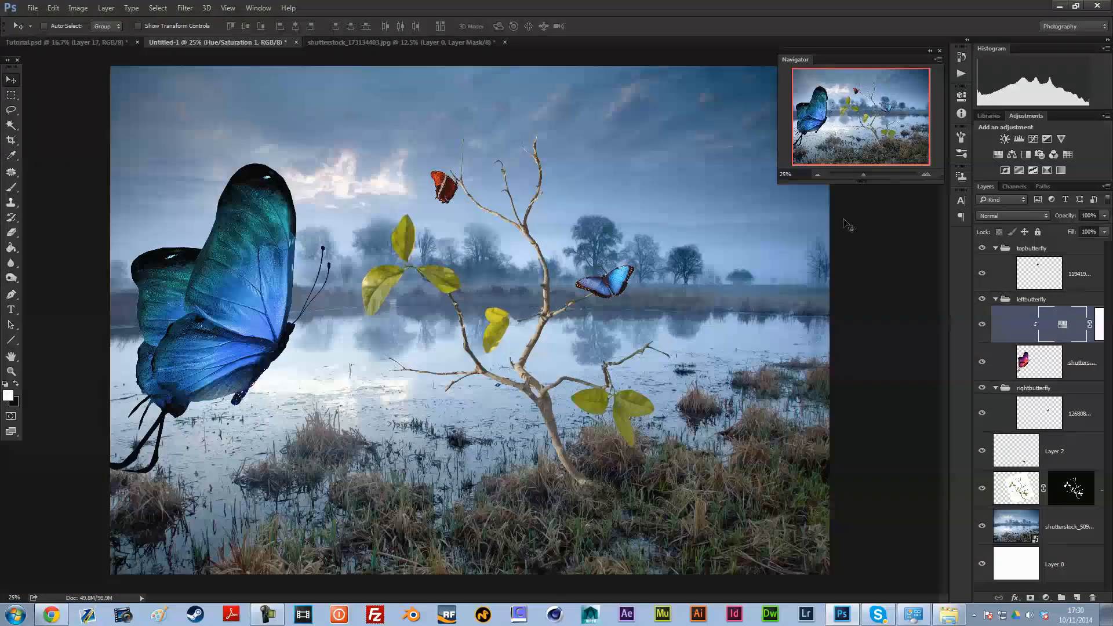
Step: Zoom in to 66.67% on the large butterfly's lower wings and body to inspect its edges
left_click(926, 174)
left_click(925, 175)
left_click(925, 174)
left_click(822, 125)
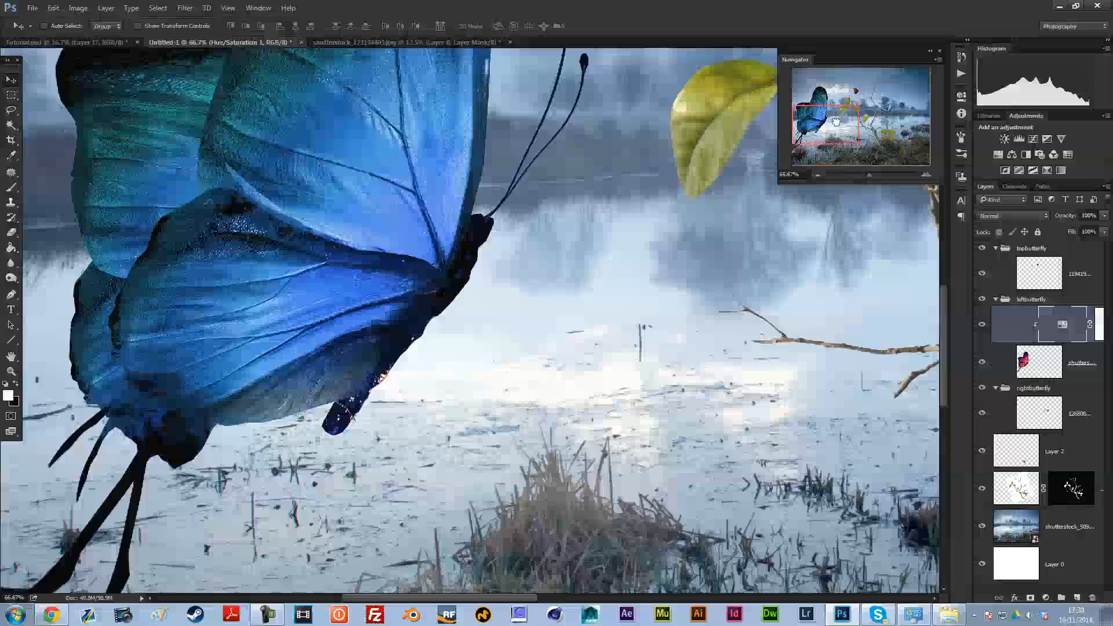
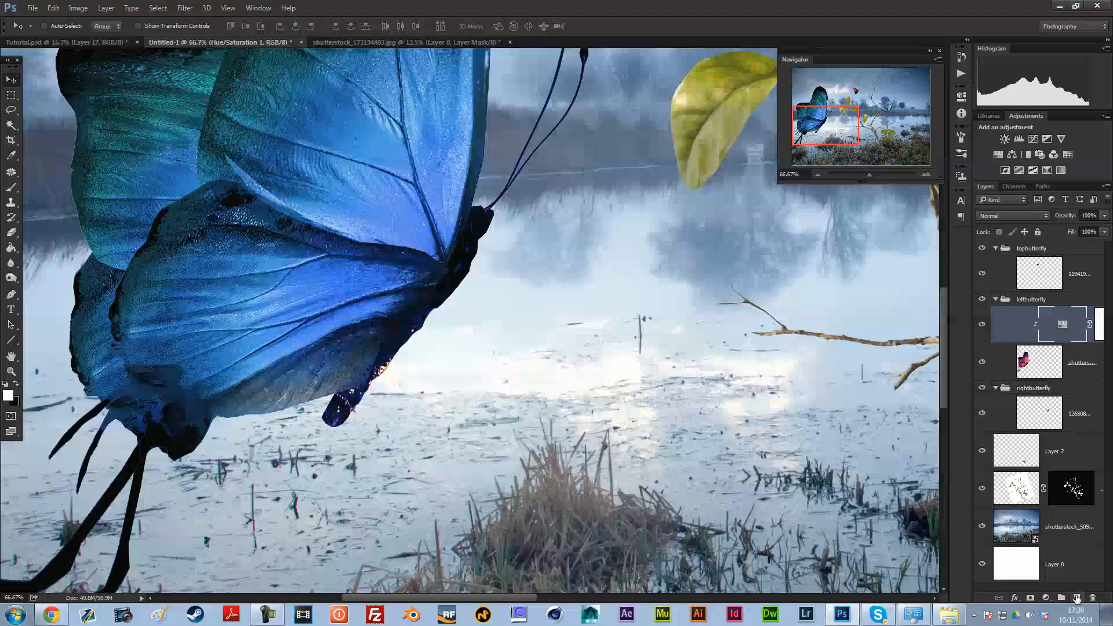
Step: Clip a second Hue/Saturation adjustment to the large butterfly, lower its saturation to -100 and invert its mask
left_click(998, 155)
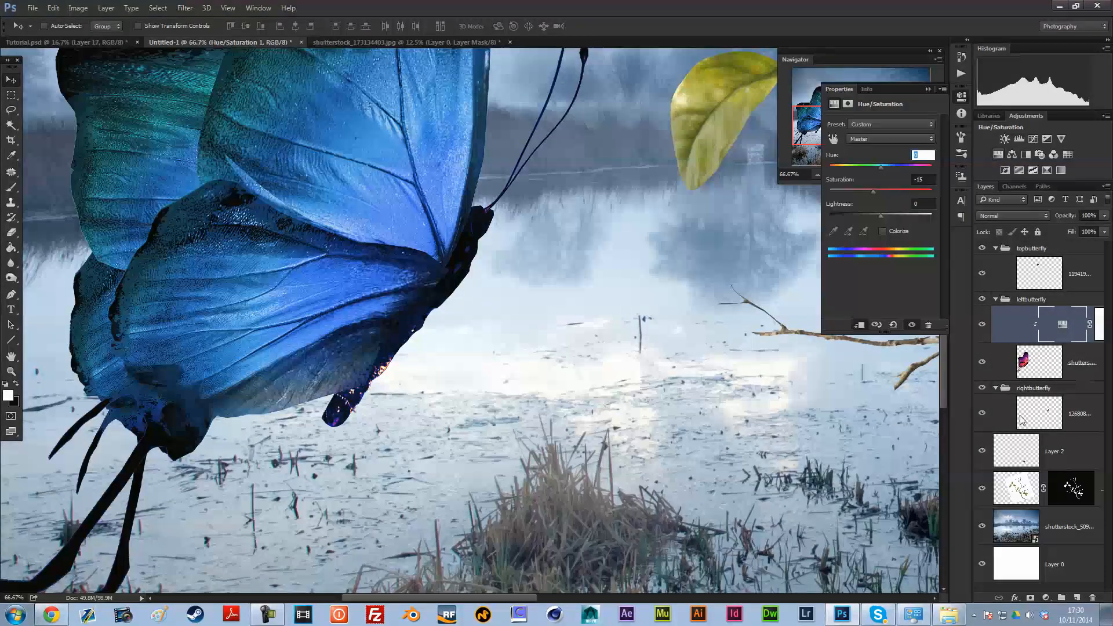
left_click(1063, 342, "alt")
left_click_drag(880, 191, 828, 191)
left_click(927, 89)
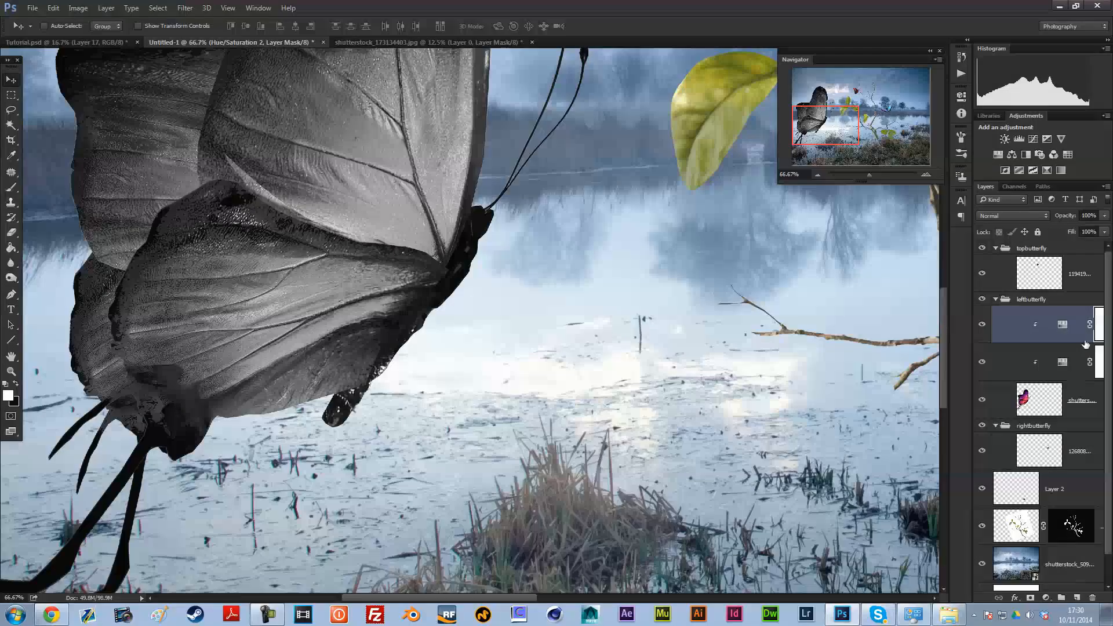
left_click_drag(972, 360, 899, 359)
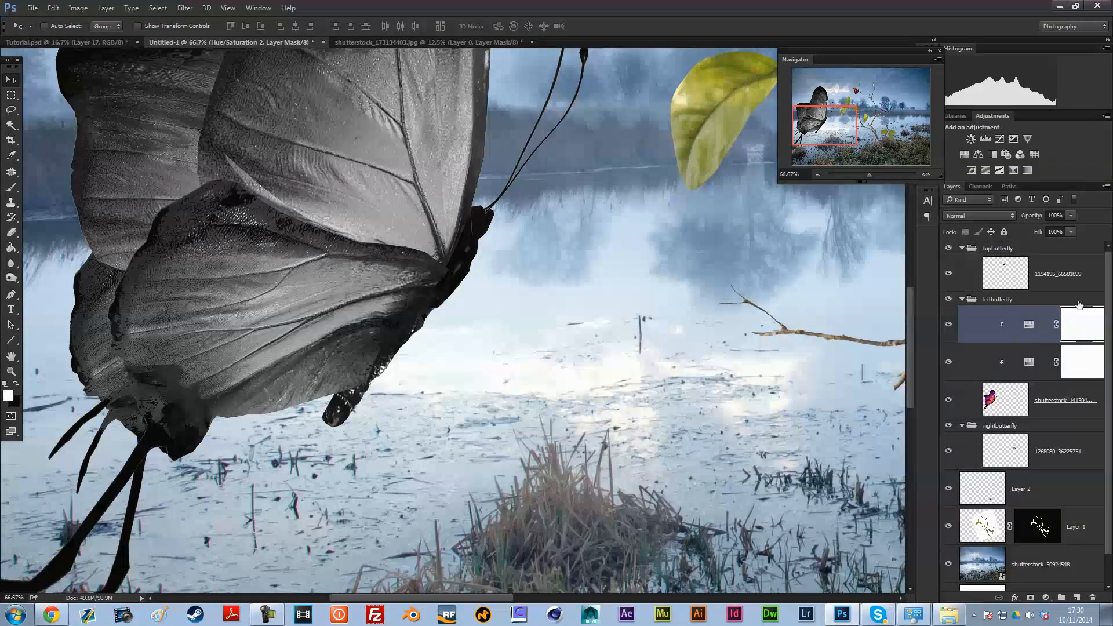
key("ctrl+i")
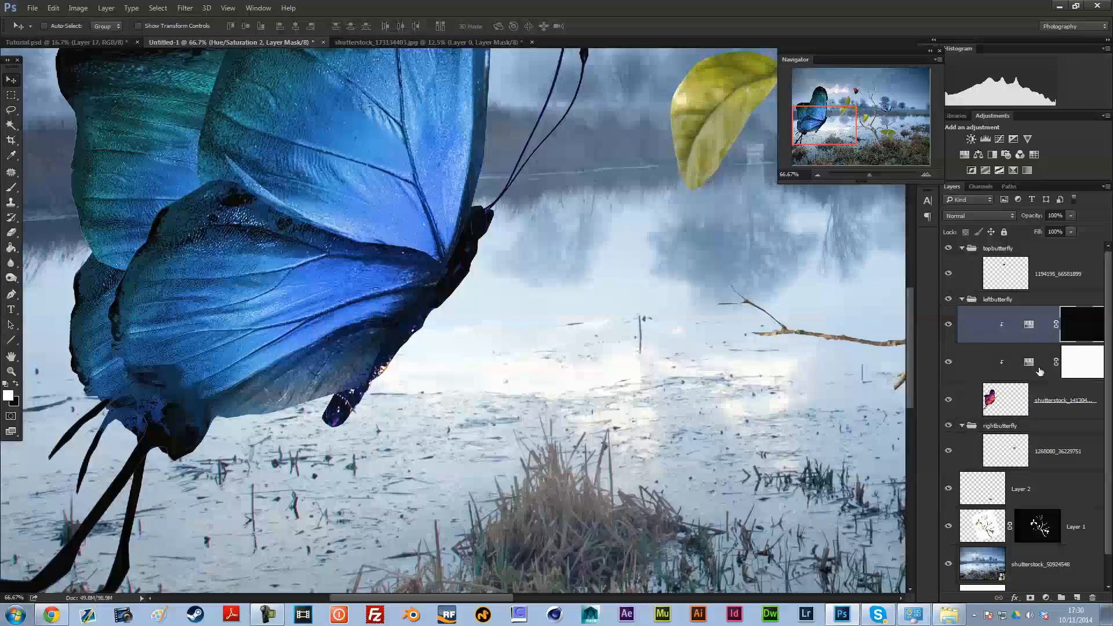
left_click(159, 8)
left_click(160, 9)
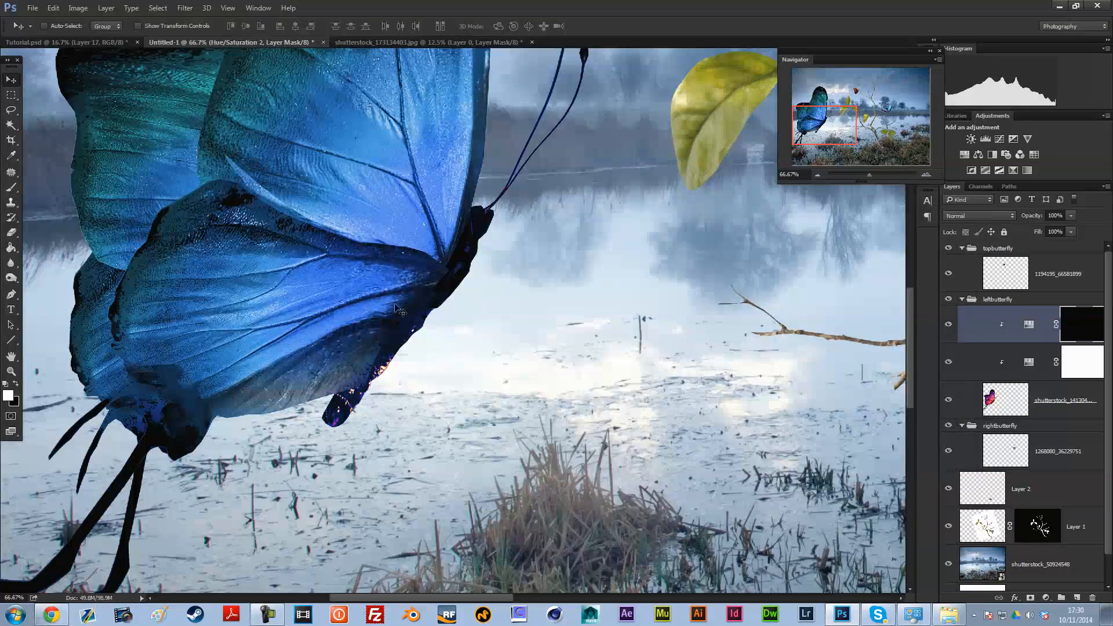
Step: Paint white with a soft brush of about 83 px on the adjustment mask over the lower tip of the large butterfly's body
left_click(12, 187)
left_click(343, 412)
right_click(433, 360)
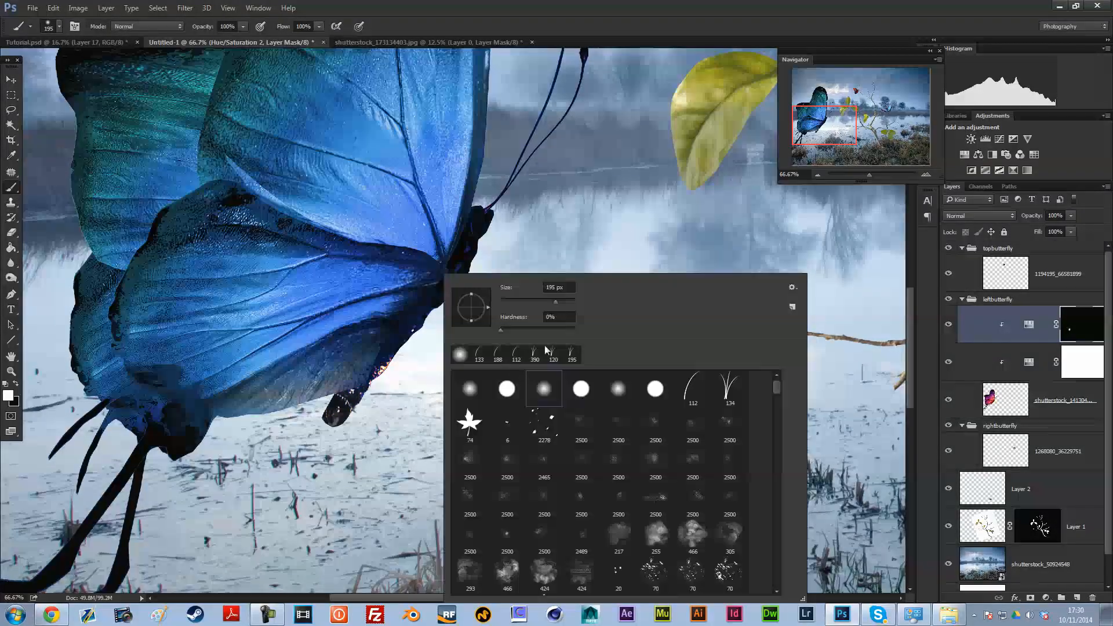
left_click_drag(536, 299, 533, 299)
mouse_move(343, 414)
left_mouse_down()
mouse_move(411, 340)
mouse_move(368, 398)
mouse_move(337, 414)
left_mouse_up()
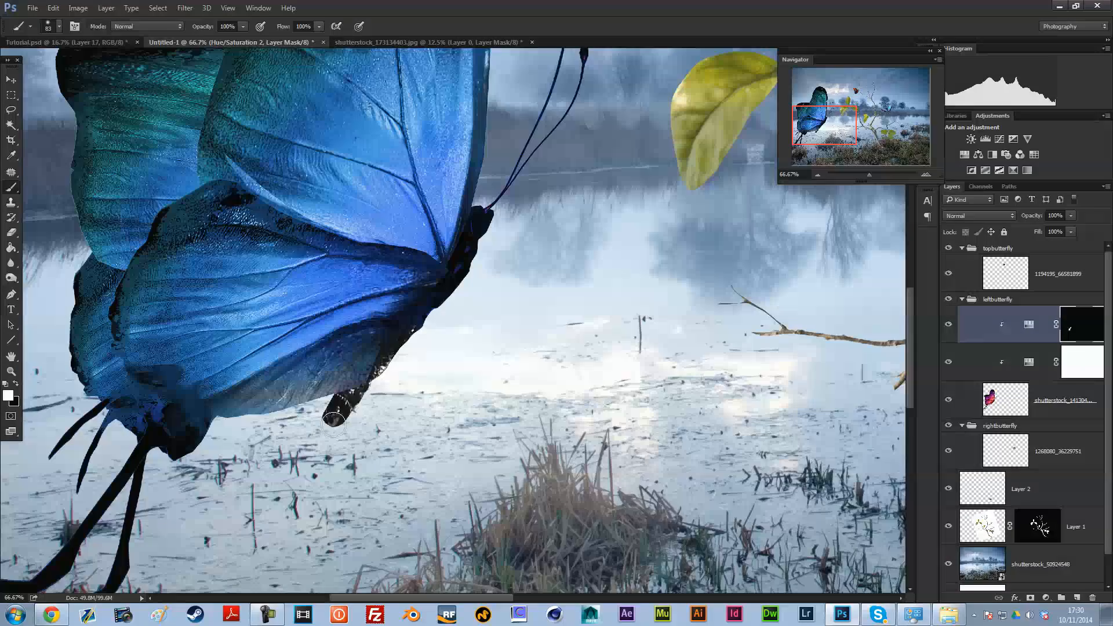
Step: Readjust the saturation of the masked Hue/Saturation adjustment that covers the large butterfly's body tip
double_click(1028, 324)
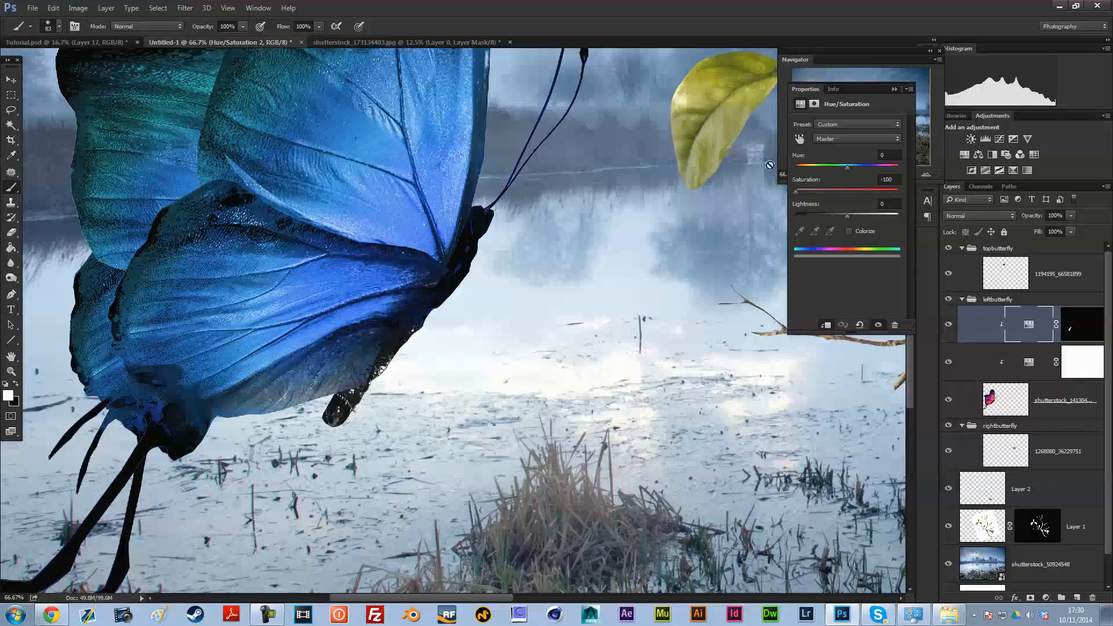
left_click(812, 193)
left_click_drag(847, 166, 797, 192)
left_click(894, 90)
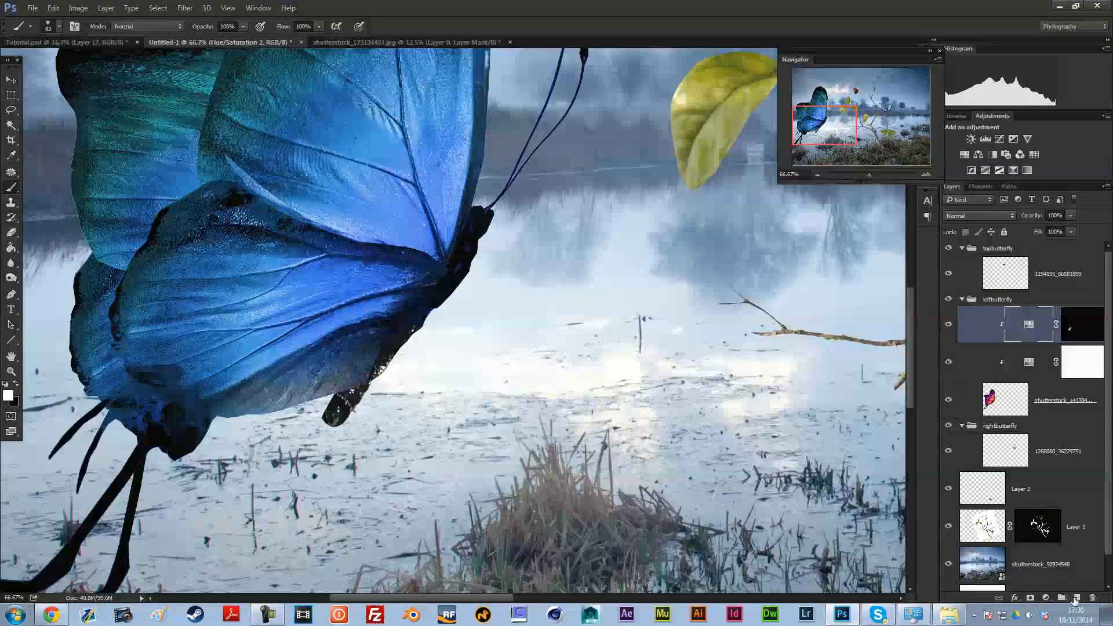
Step: Clip a new layer above the large butterfly's adjustments and brush blue #417eee along the lower edge of its body
left_click(1082, 325)
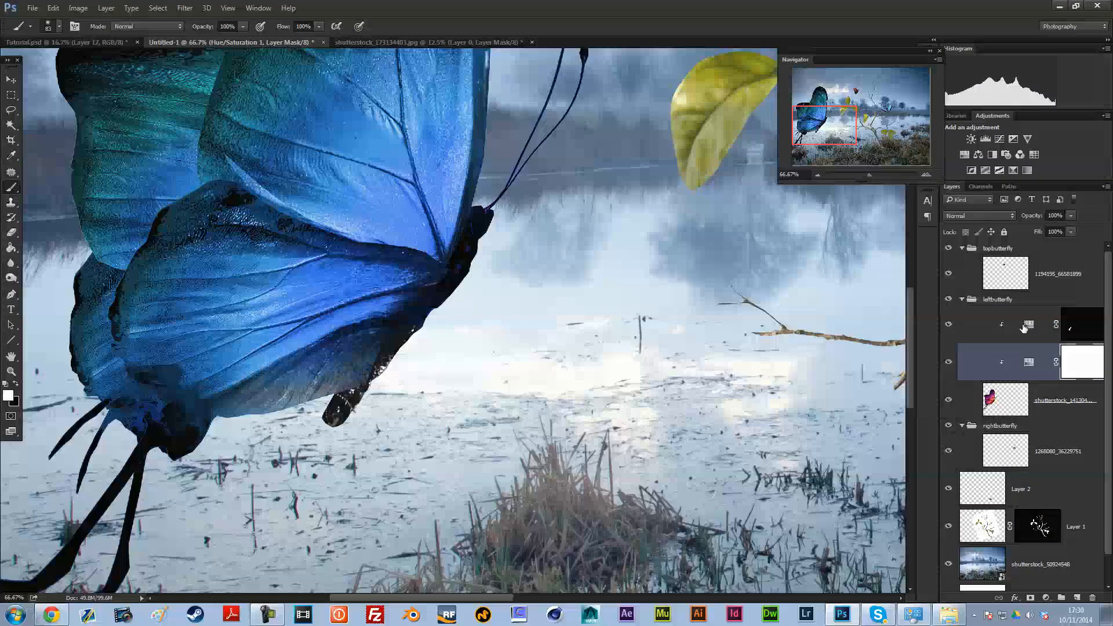
left_click(1076, 597)
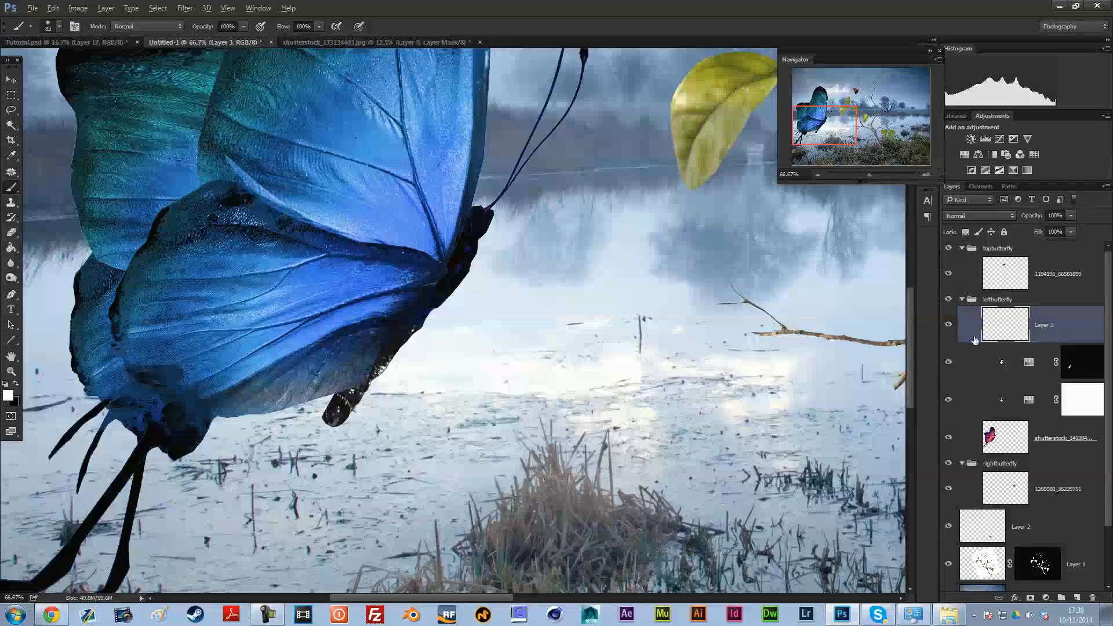
left_click(8, 395)
left_click(513, 169)
left_click(673, 152)
key("b")
mouse_move(331, 422)
left_mouse_down()
mouse_move(344, 400)
mouse_move(371, 388)
mouse_move(416, 326)
left_mouse_up()
Step: Set the large butterfly's blue paint layer to the Color blend mode at 25% opacity
left_click(978, 216)
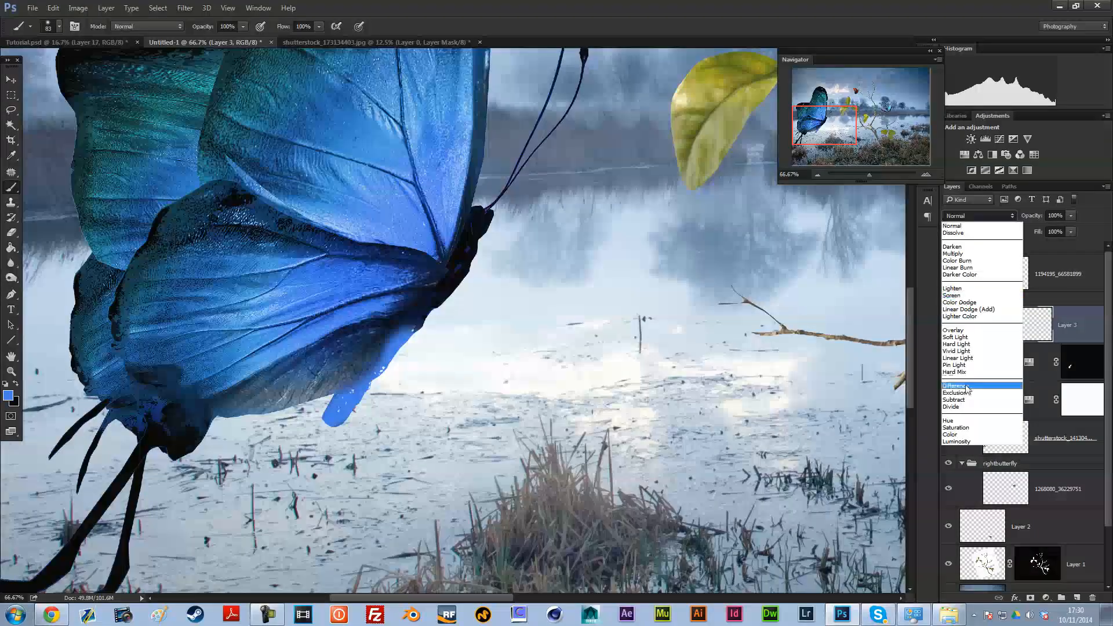
left_click(957, 435)
left_click(1070, 215)
left_click_drag(1017, 231, 1025, 231)
left_click(817, 173)
left_click(818, 173)
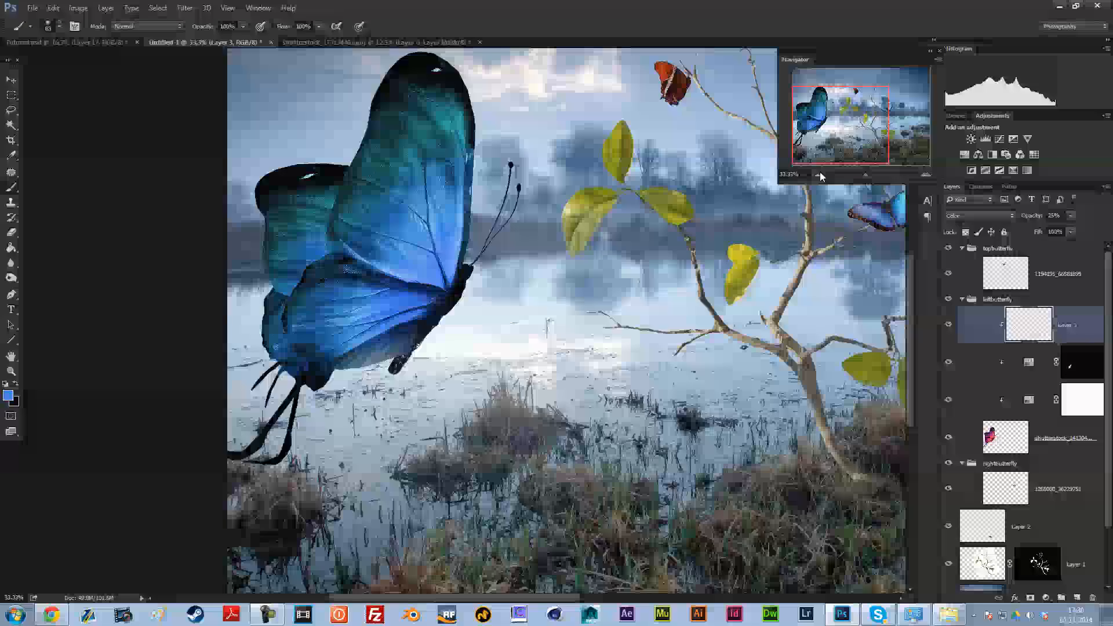
Step: Add a Hue/Saturation adjustment above the small orange butterfly in the topbutterfly group and clip it to that layer
left_click(11, 78)
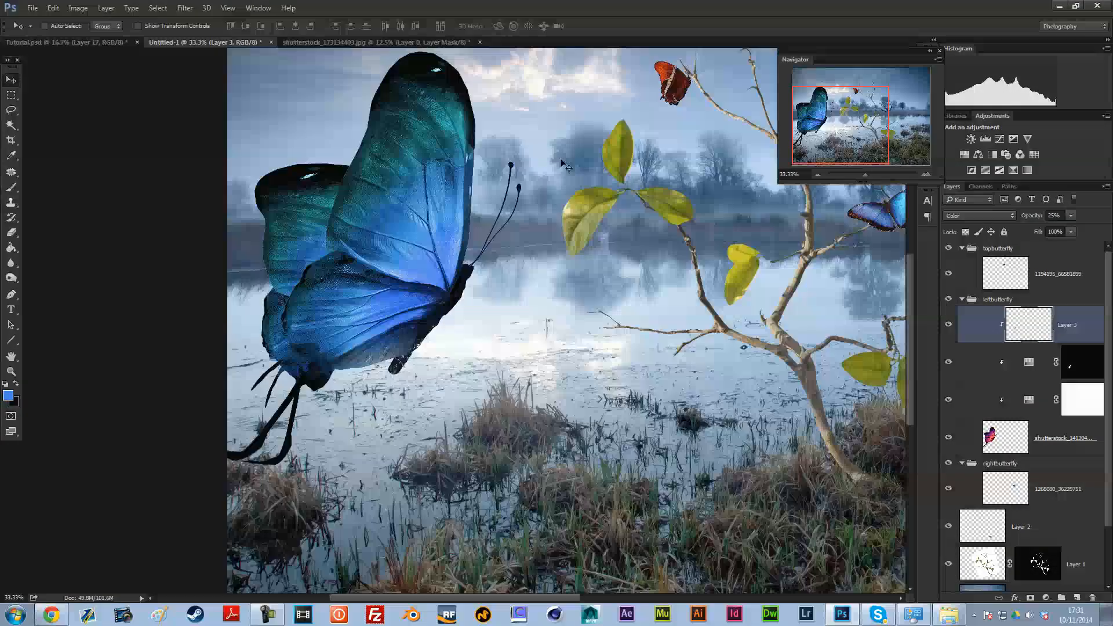
left_click(817, 174)
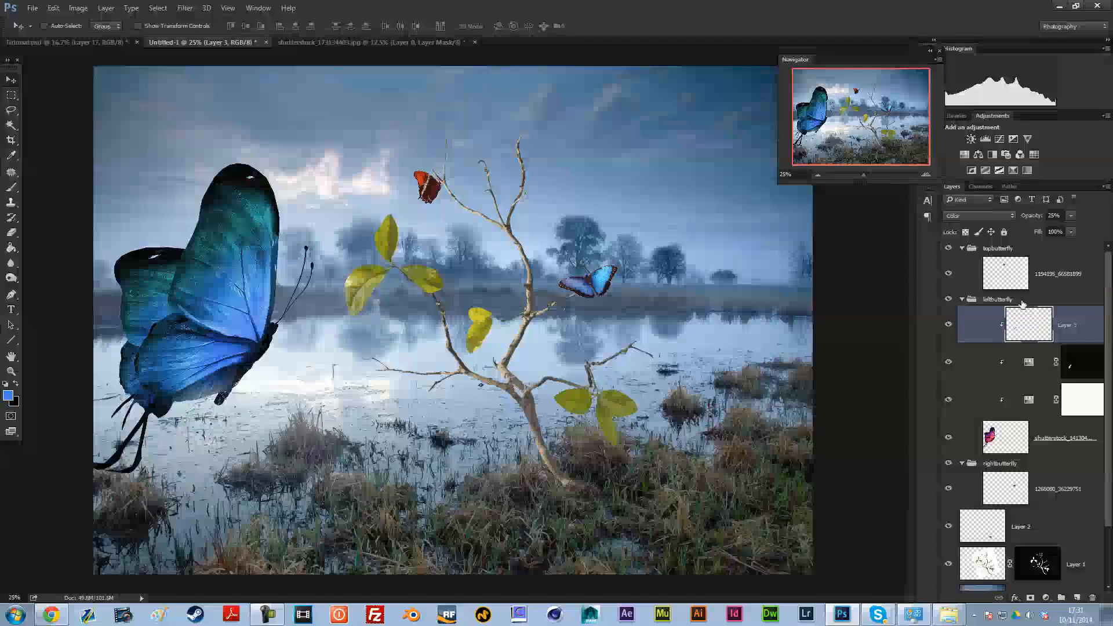
left_click(974, 273)
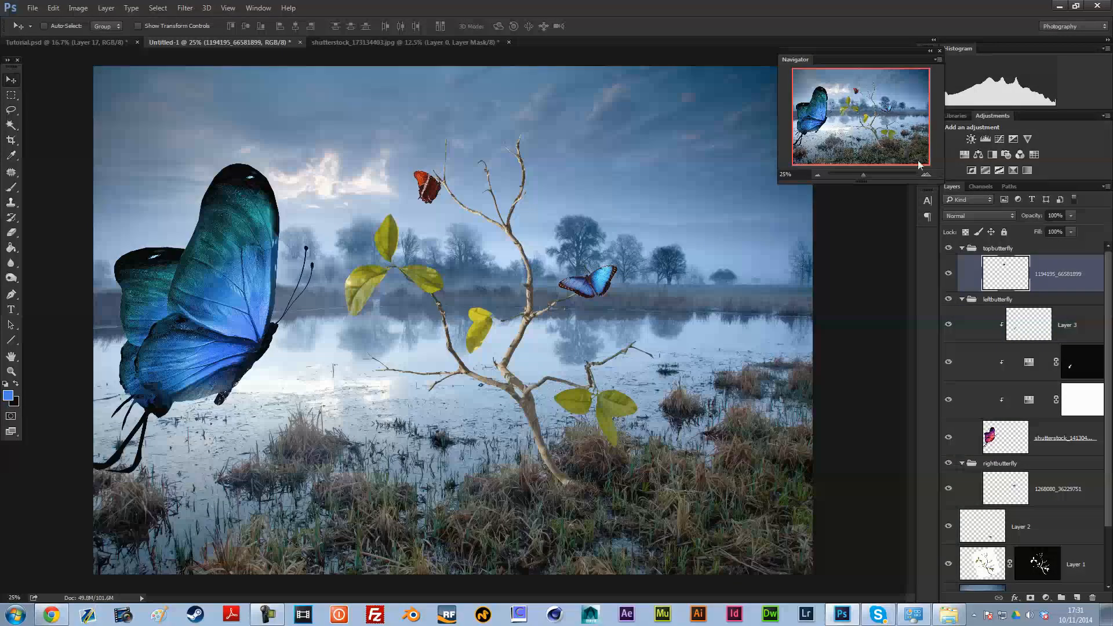
left_click(925, 174)
left_click(926, 174)
left_click_drag(886, 123, 887, 103)
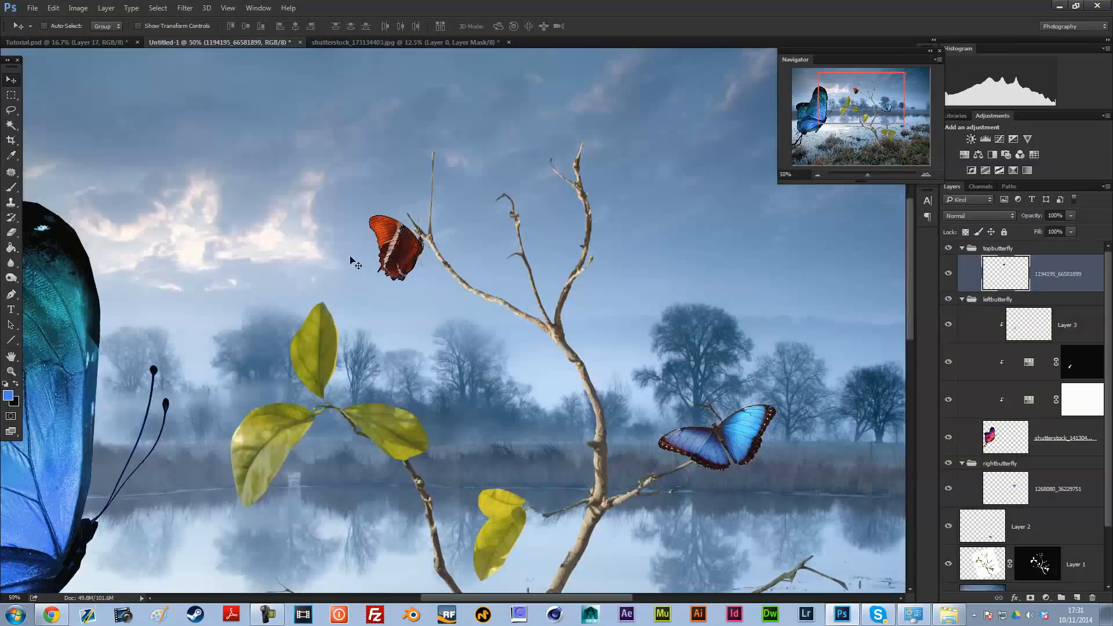
left_click(78, 8)
mouse_move(84, 38)
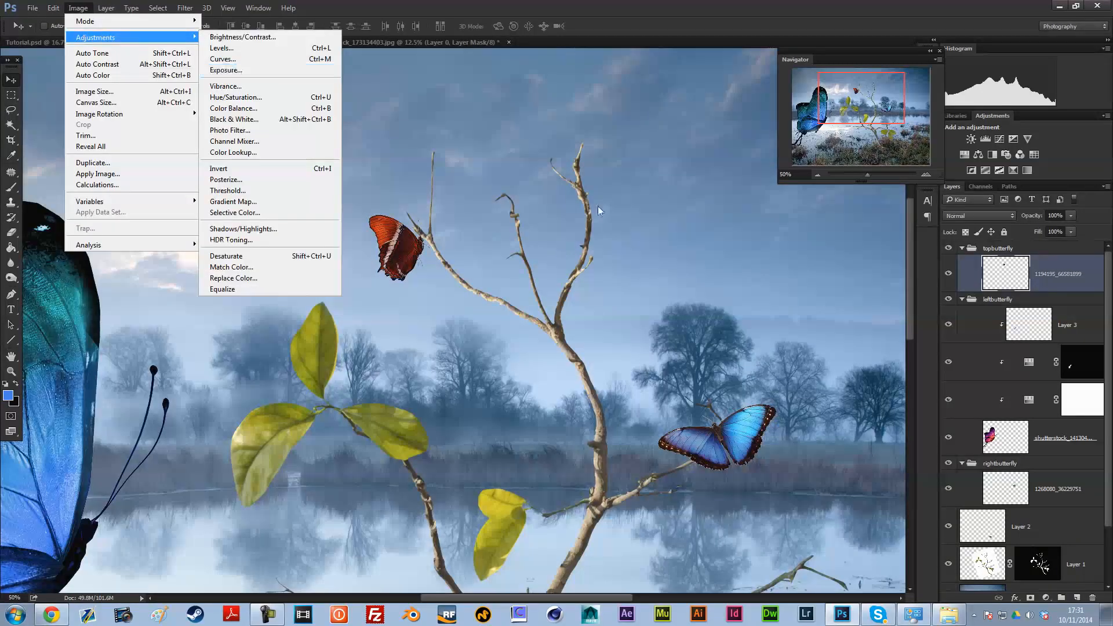
left_click(396, 123)
left_click(978, 154)
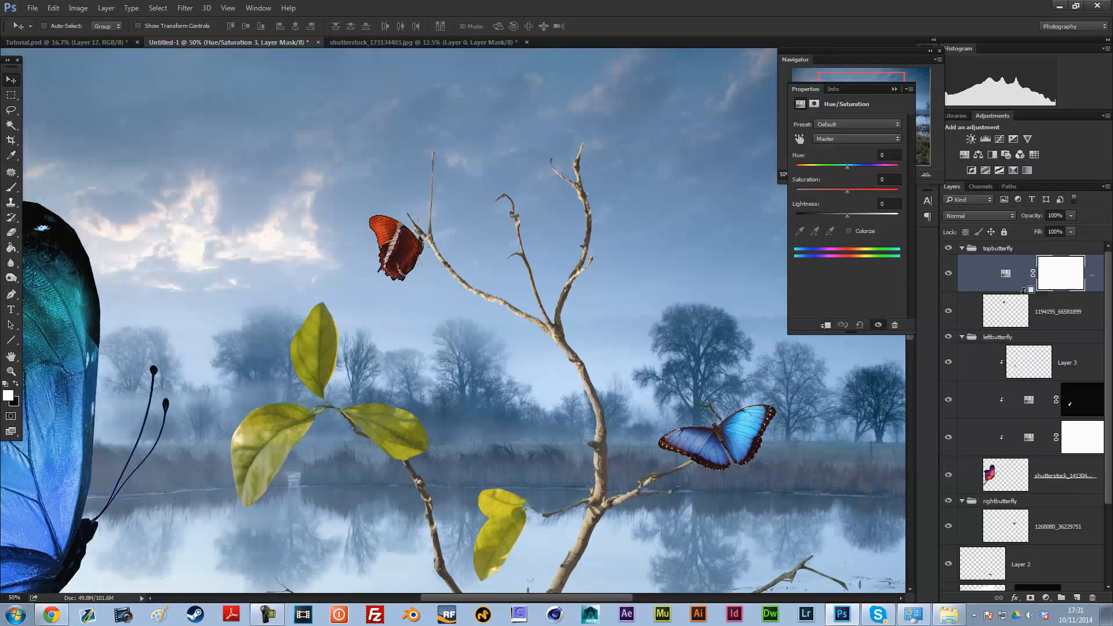
left_click(1021, 292, "alt")
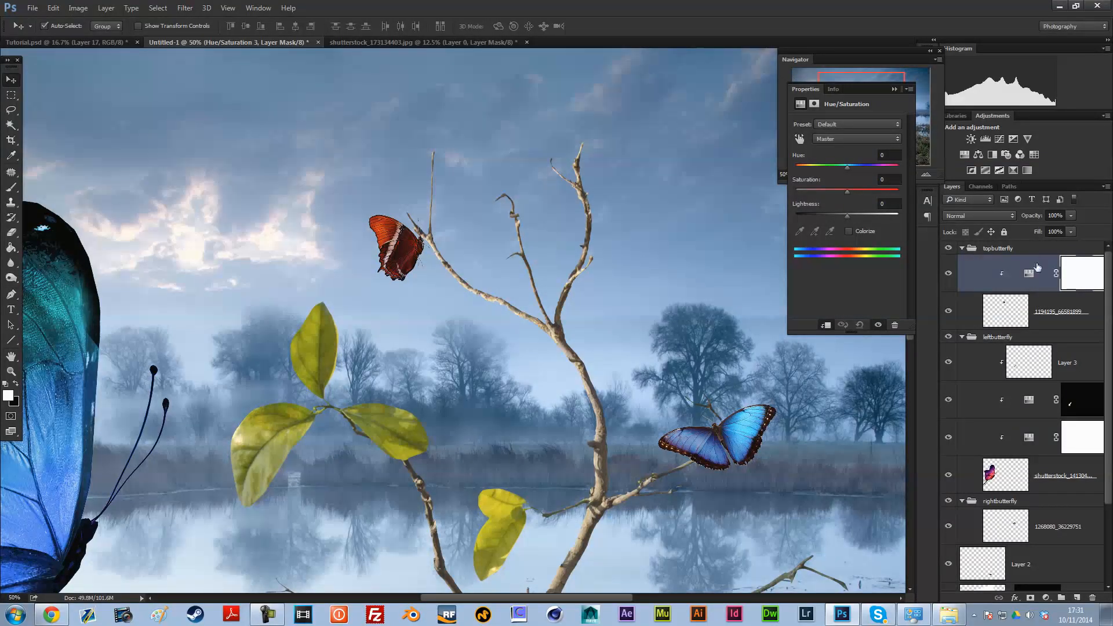
Step: Undo and restore the top butterfly's Hue/Saturation adjustment, clipping it to the butterfly layer again
key("ctrl+alt+z")
key("ctrl+alt+z")
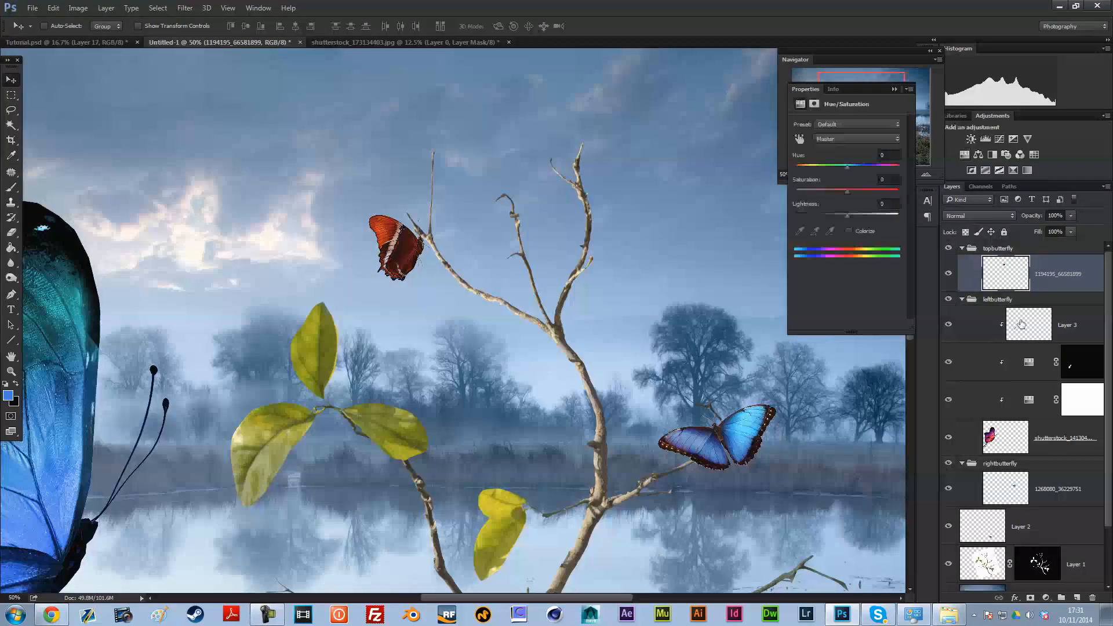
key("ctrl+shift+z")
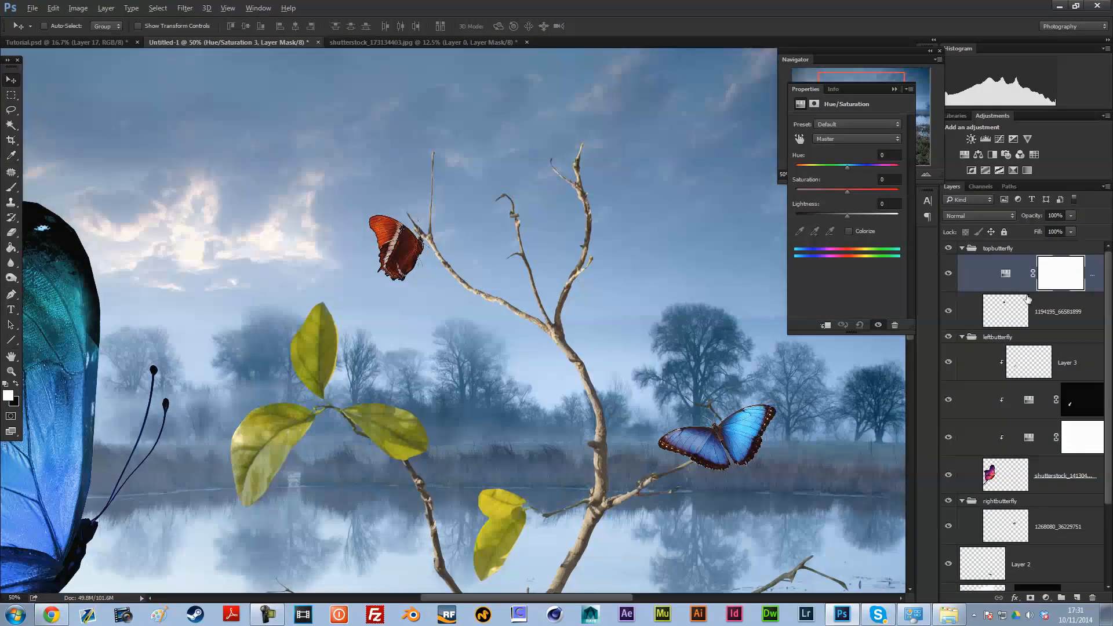
left_click(1033, 322, "alt")
Step: Shift the Reds hue of the top butterfly's Hue/Saturation adjustment to +180
left_click(1034, 276)
left_click(849, 138)
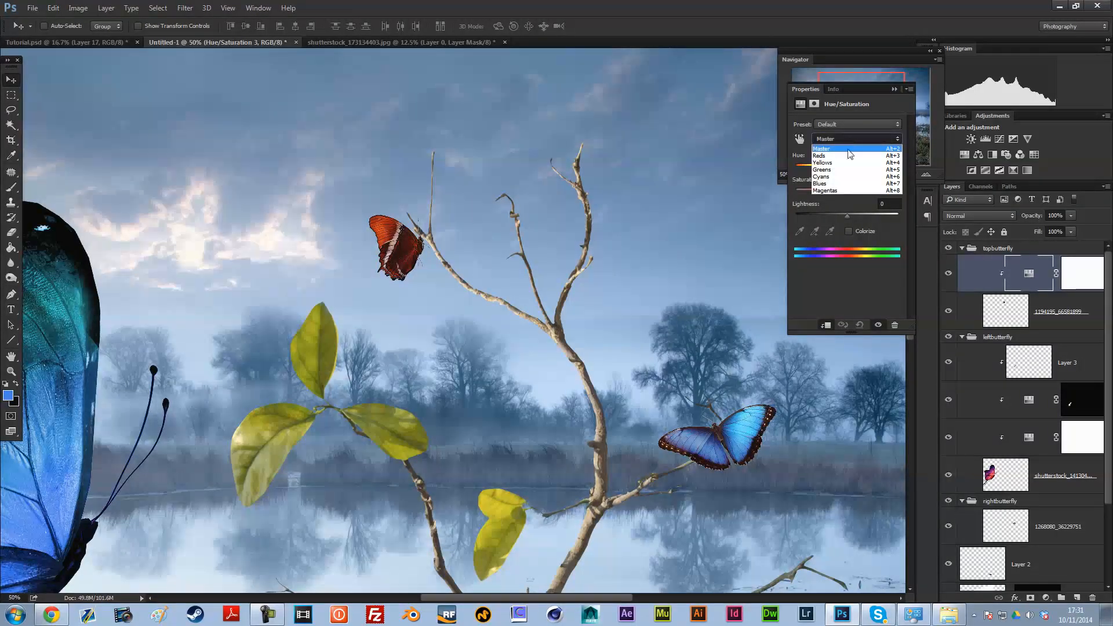
left_click(850, 152)
left_click_drag(850, 169, 906, 165)
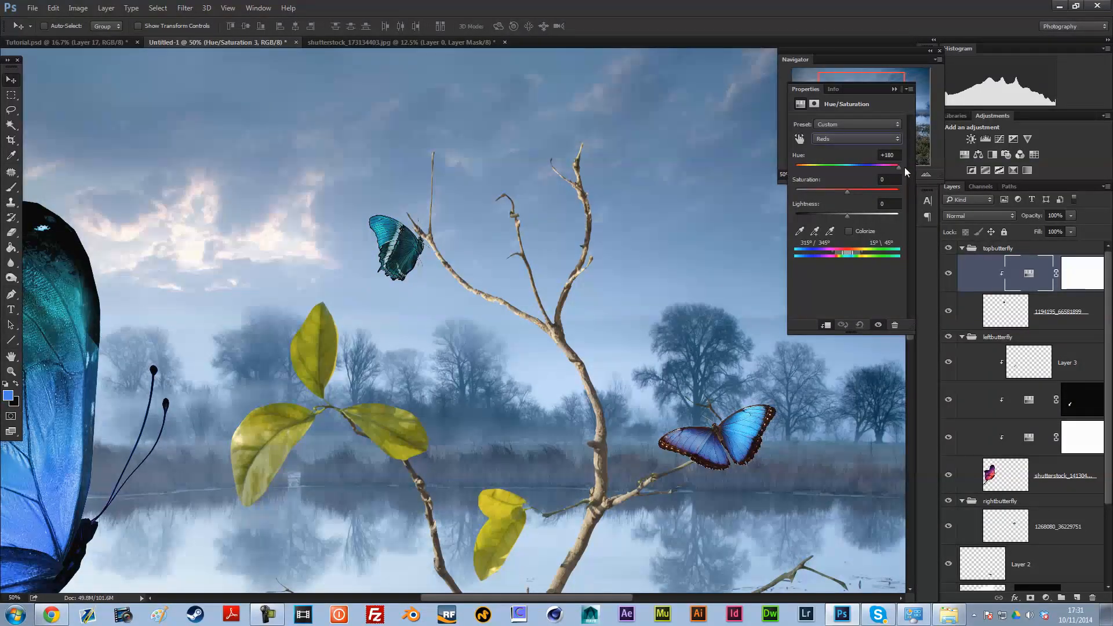
Step: Try hue shifts on the top butterfly's other colour ranges and set its Greens hue to +16
left_click(856, 139)
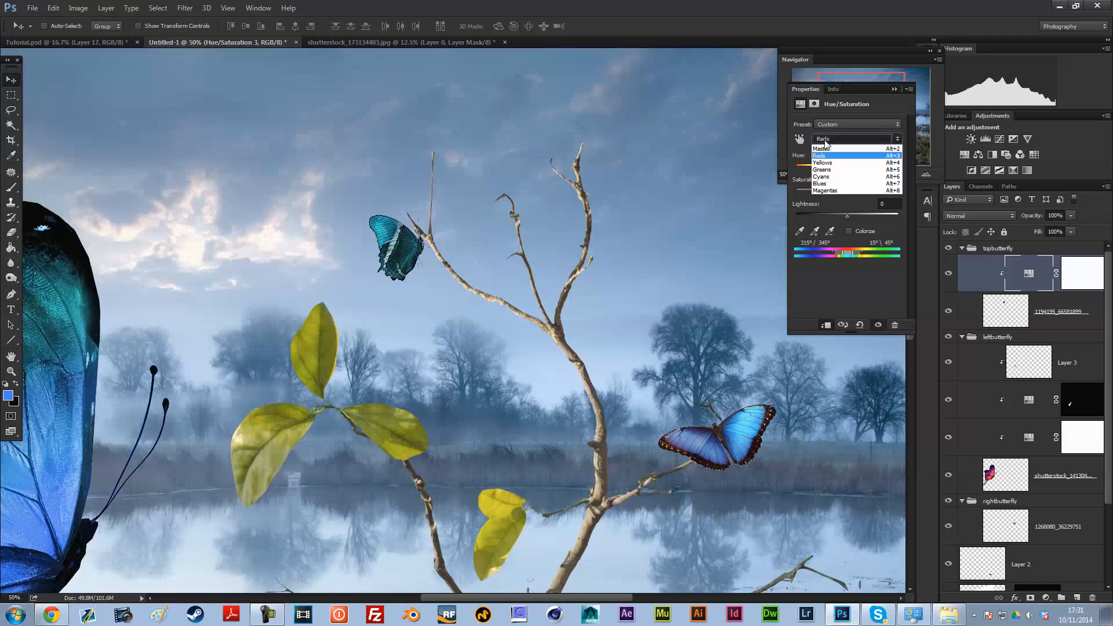
left_click(849, 168)
left_click_drag(864, 165, 808, 170)
left_click(842, 143)
left_click(846, 171)
left_click_drag(853, 164, 855, 165)
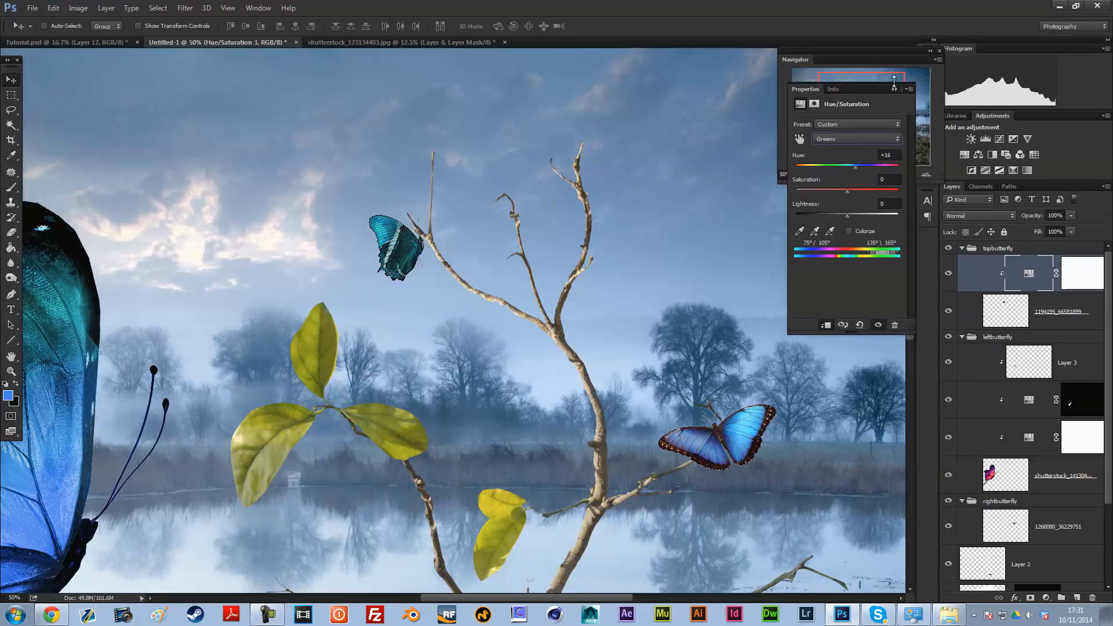
left_click(894, 89)
Step: Create a new layer above the top butterfly's Hue/Saturation adjustment and clip it to the butterfly
key("ctrl+minus")
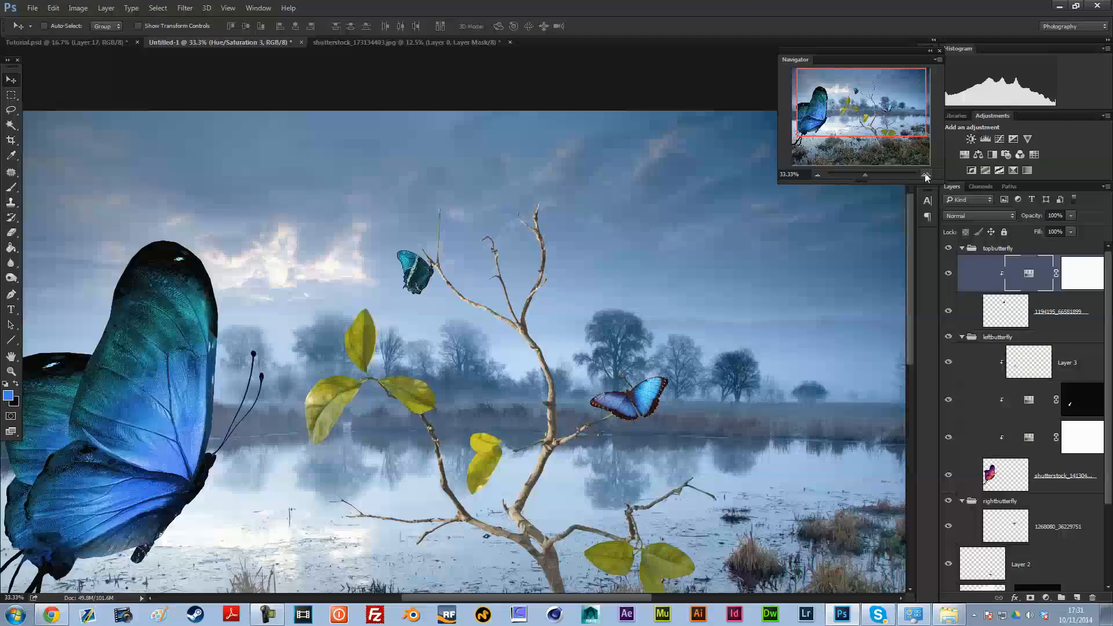
left_click(925, 175)
left_click(925, 175)
left_click(925, 175)
left_click_drag(860, 96, 859, 95)
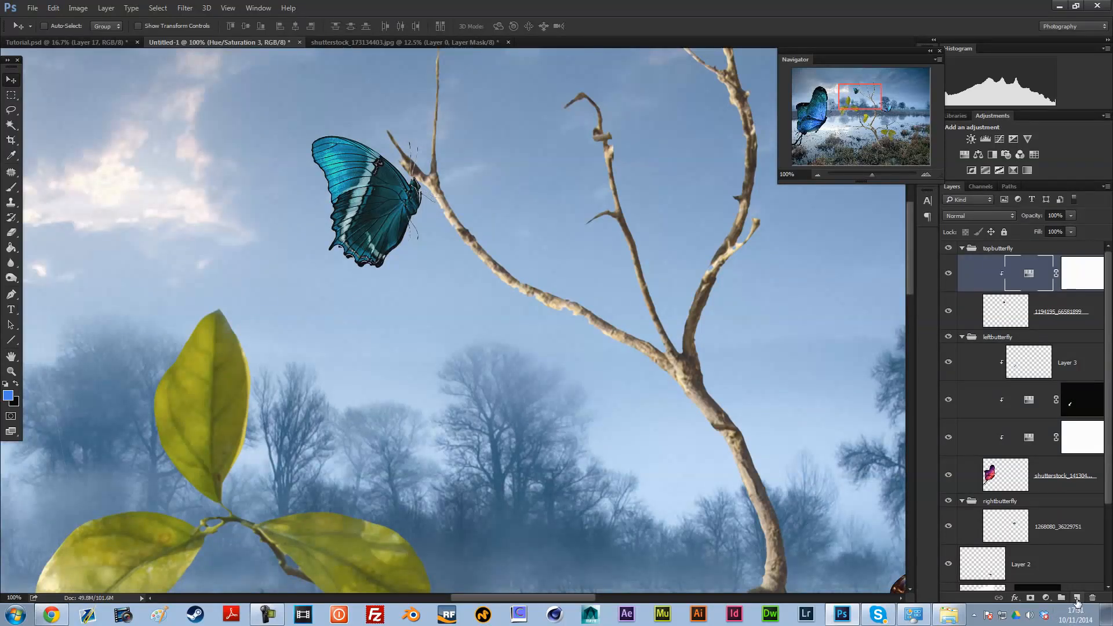
left_click(1077, 598)
left_click(1039, 290, "alt")
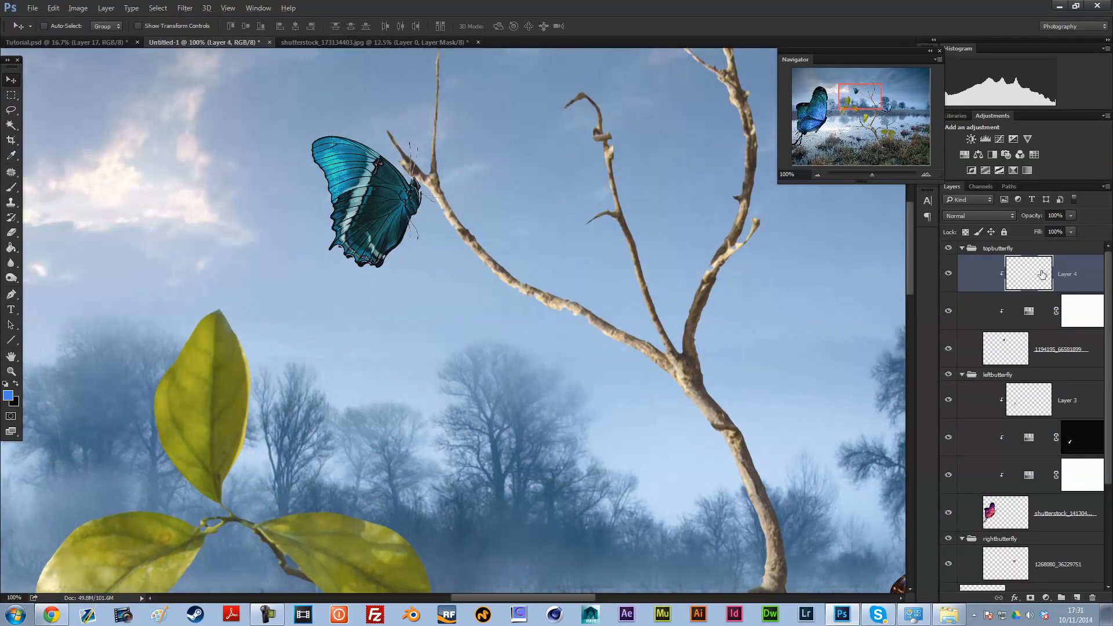
Step: Sample light blue #5da1d9 from the right butterfly's wing as the foreground colour for the Brush tool
left_click(11, 187)
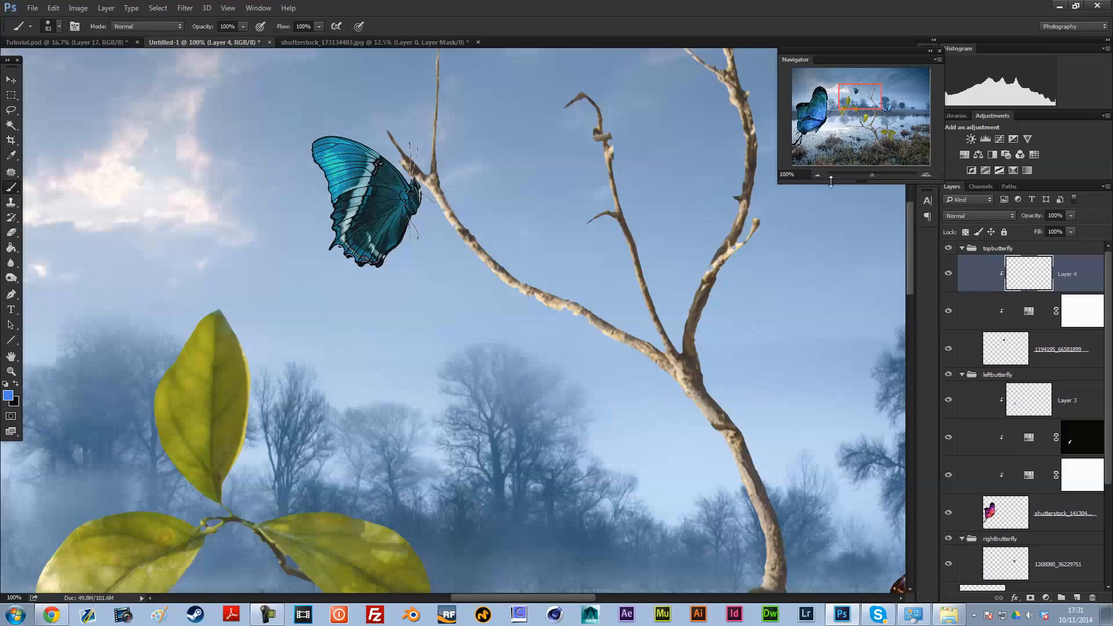
left_click(816, 176)
left_click(816, 176)
left_click(816, 176)
left_click(8, 396)
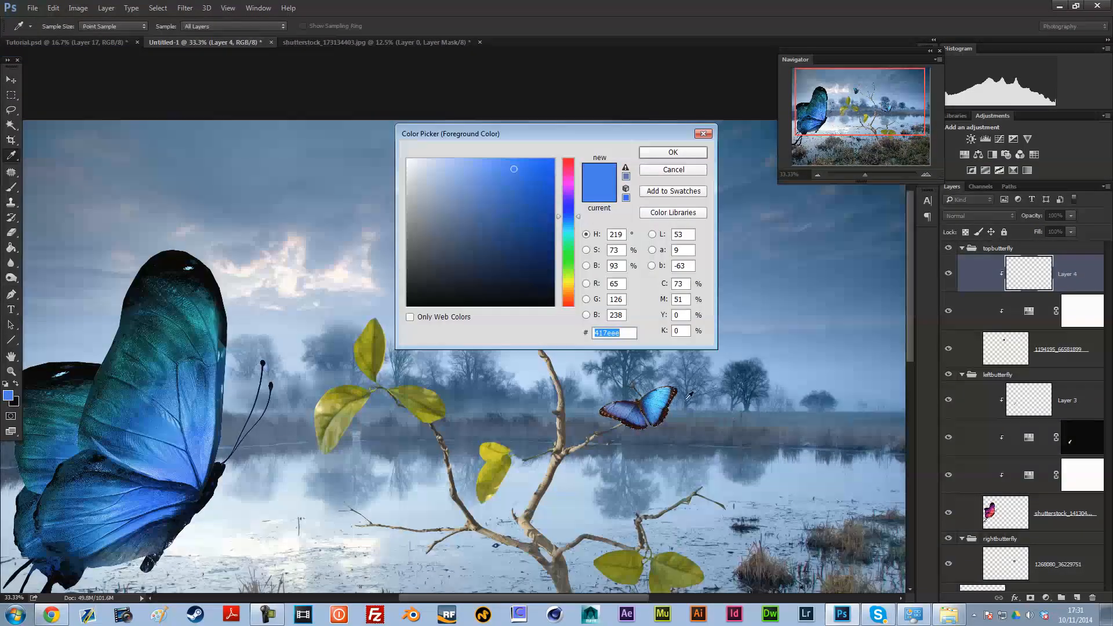
left_click(640, 400)
left_click(642, 406)
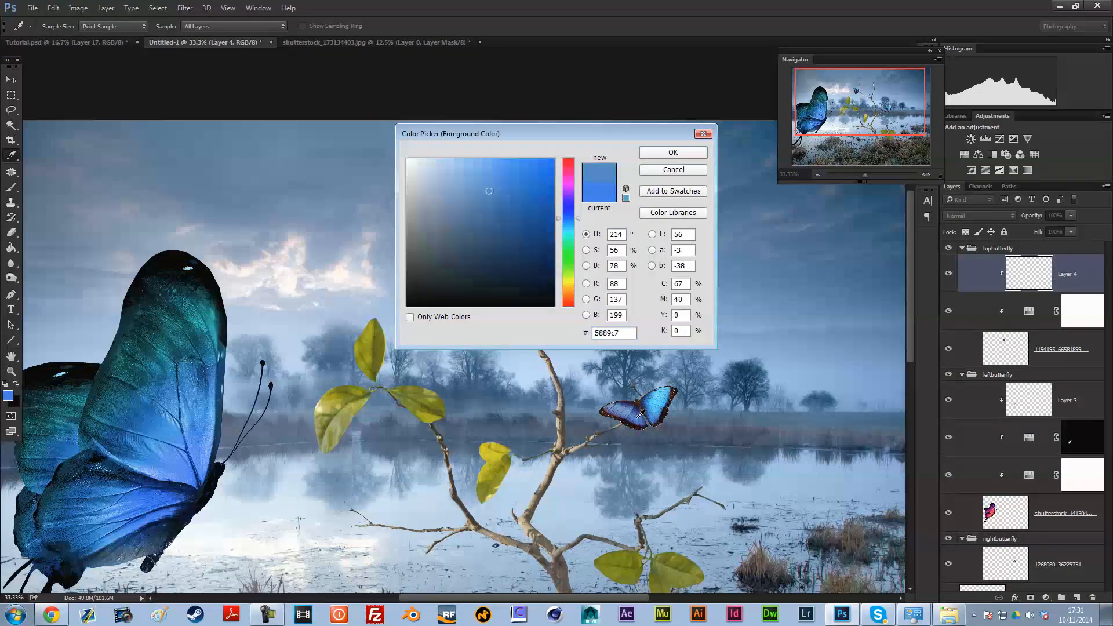
left_click(661, 409)
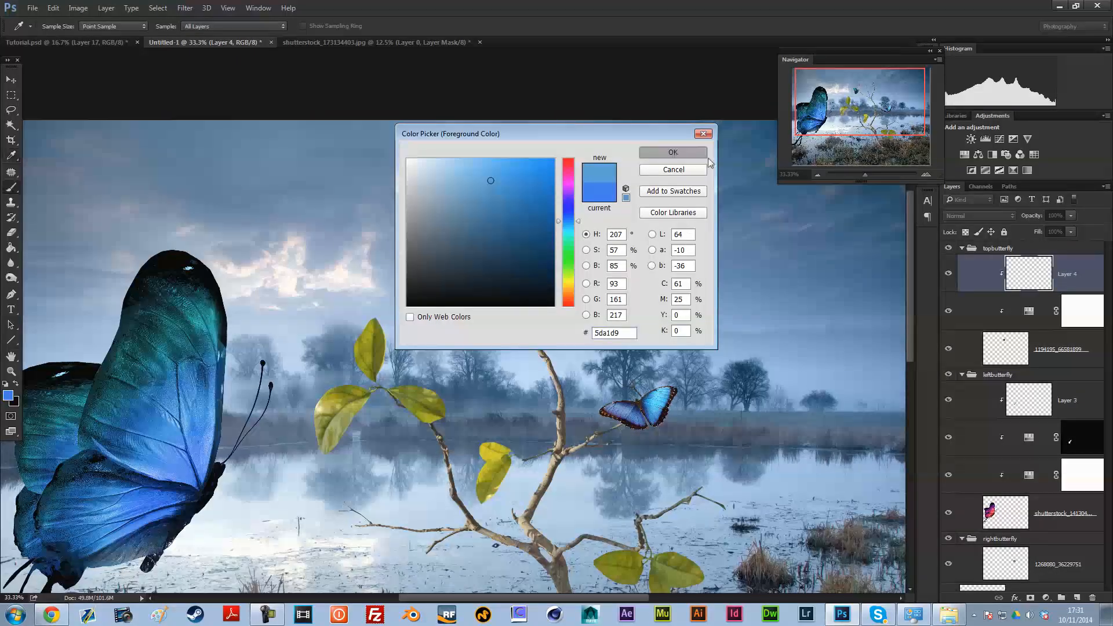
left_click(672, 152)
key("b")
Step: Set the blend mode of the top butterfly's clipped paint layer, Layer 4, to Vivid Light
left_click(926, 175)
left_click(926, 174)
left_click(926, 174)
left_click(925, 175)
left_click(925, 174)
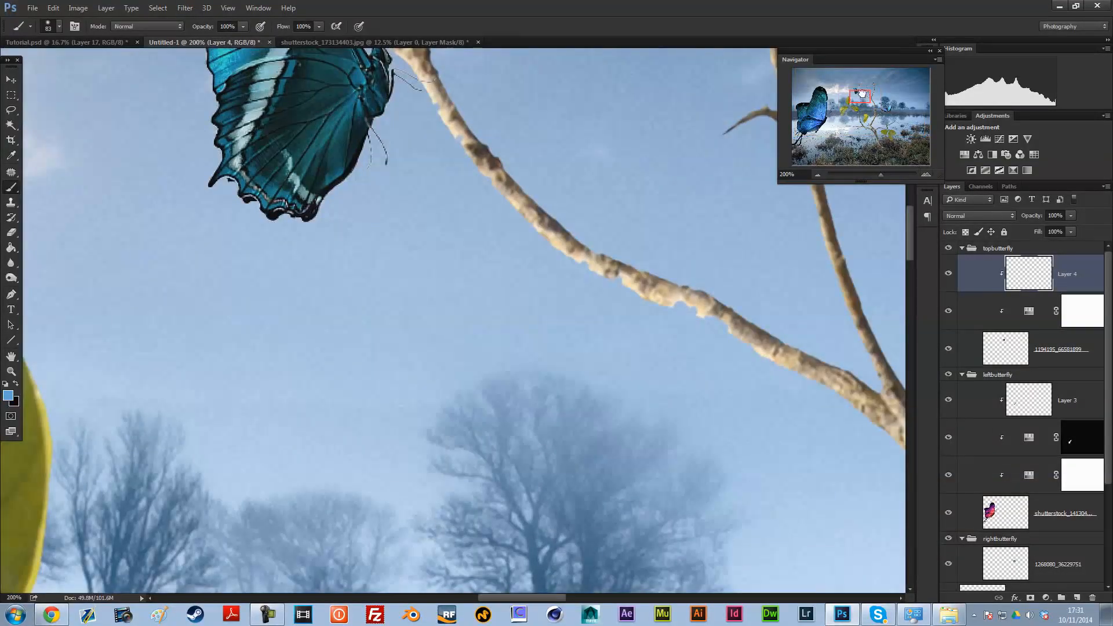
left_click_drag(862, 93, 859, 90)
left_click(995, 216)
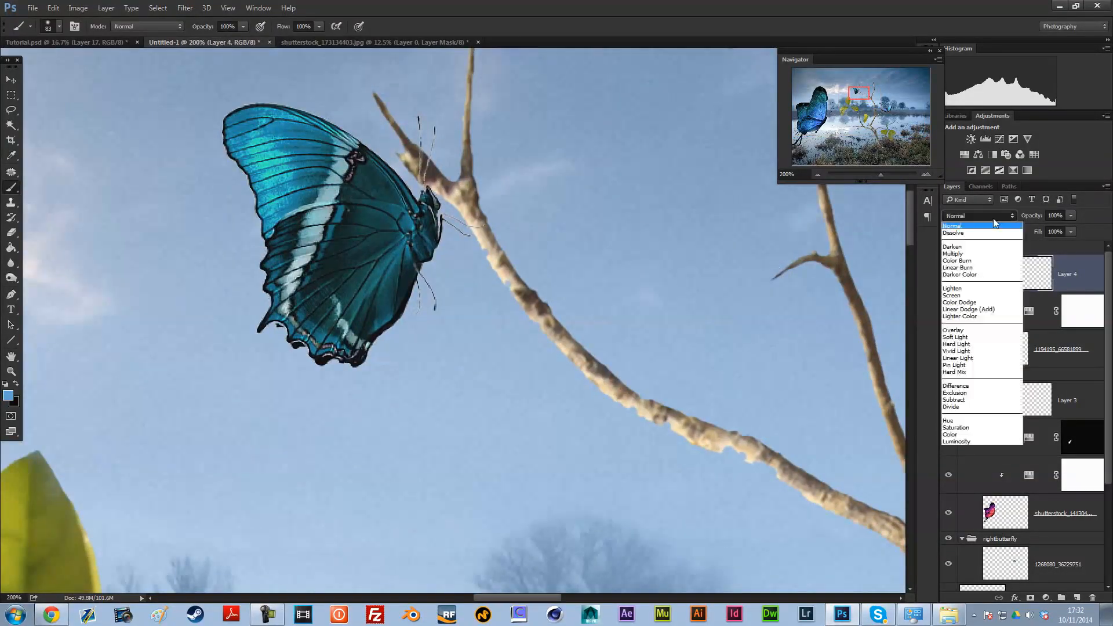
left_click(956, 351)
Step: Paint light blue over the top butterfly's lower wing on Layer 4 with a soft 44 px brush at 34% flow
right_click(324, 270)
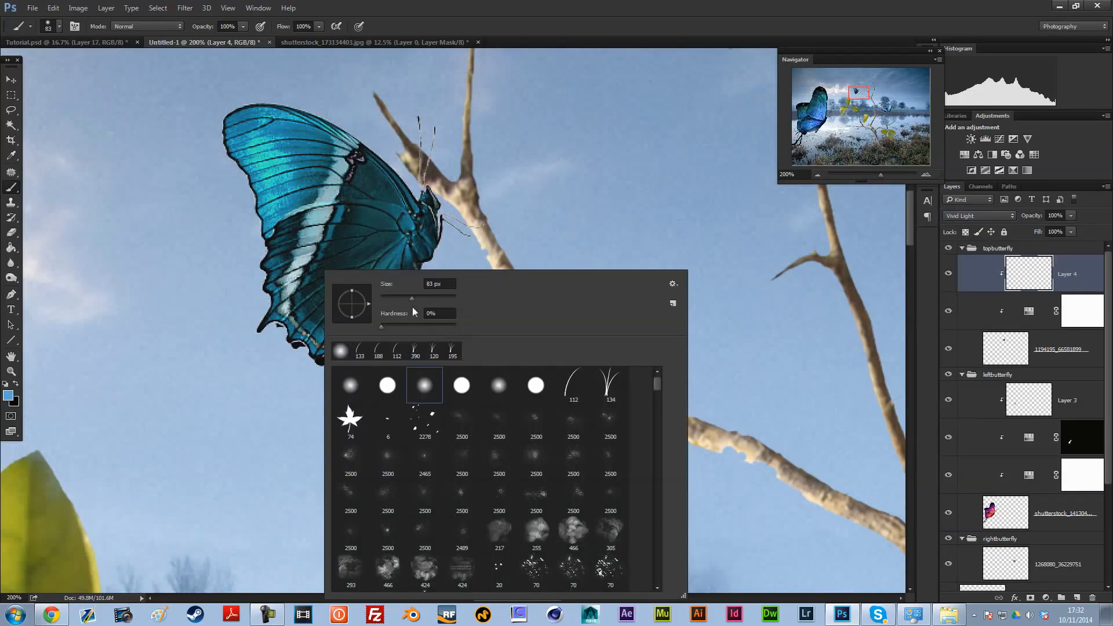
left_click(397, 12)
left_click_drag(292, 41, 280, 41)
right_click(403, 286)
left_click_drag(501, 302, 514, 302)
left_click(348, 288)
left_click_drag(349, 287, 384, 306)
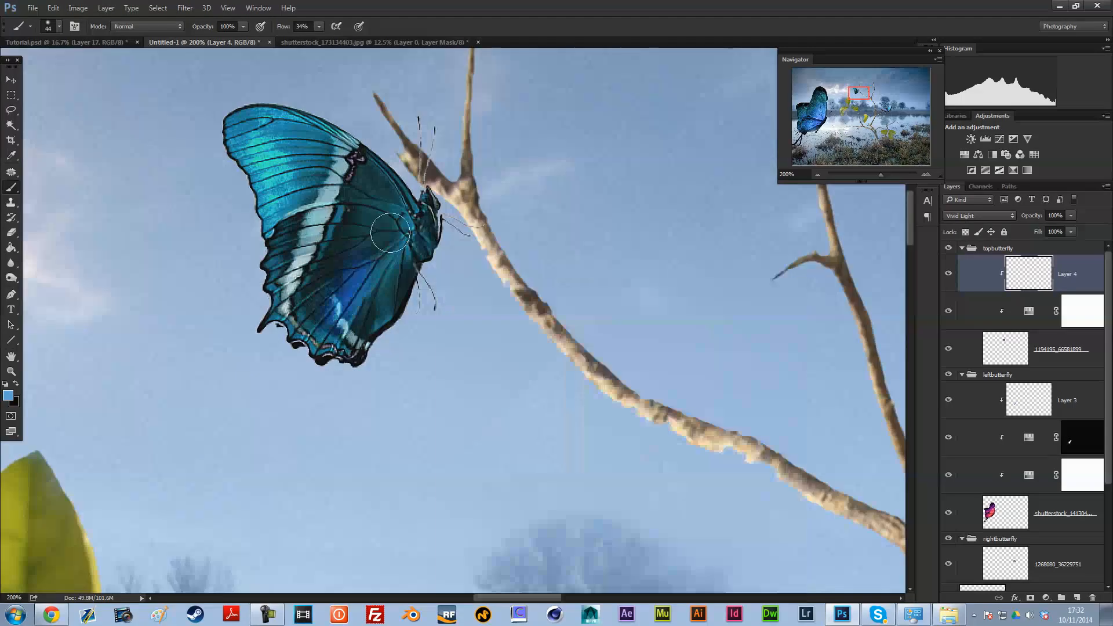
Step: Paint blue over the top butterfly's inner wing near the body with a soft 49 px brush at 10% flow
right_click(419, 233)
left_click_drag(500, 248, 512, 250)
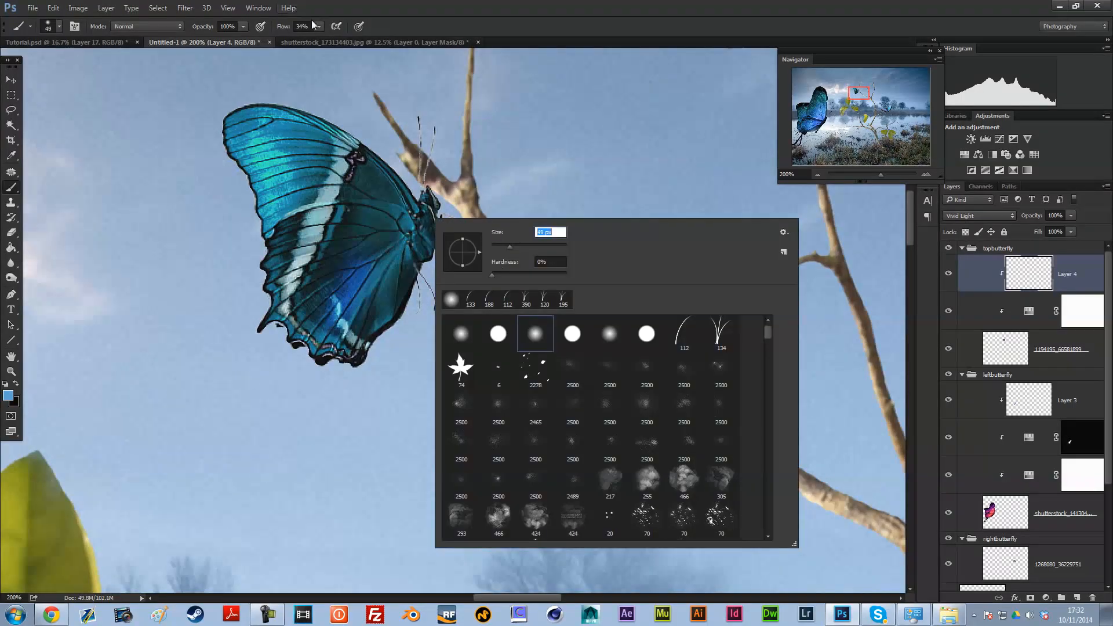
left_click(319, 26)
left_click_drag(302, 42, 304, 41)
left_click(376, 233)
mouse_move(375, 233)
left_mouse_down()
mouse_move(387, 265)
mouse_move(405, 256)
left_mouse_up()
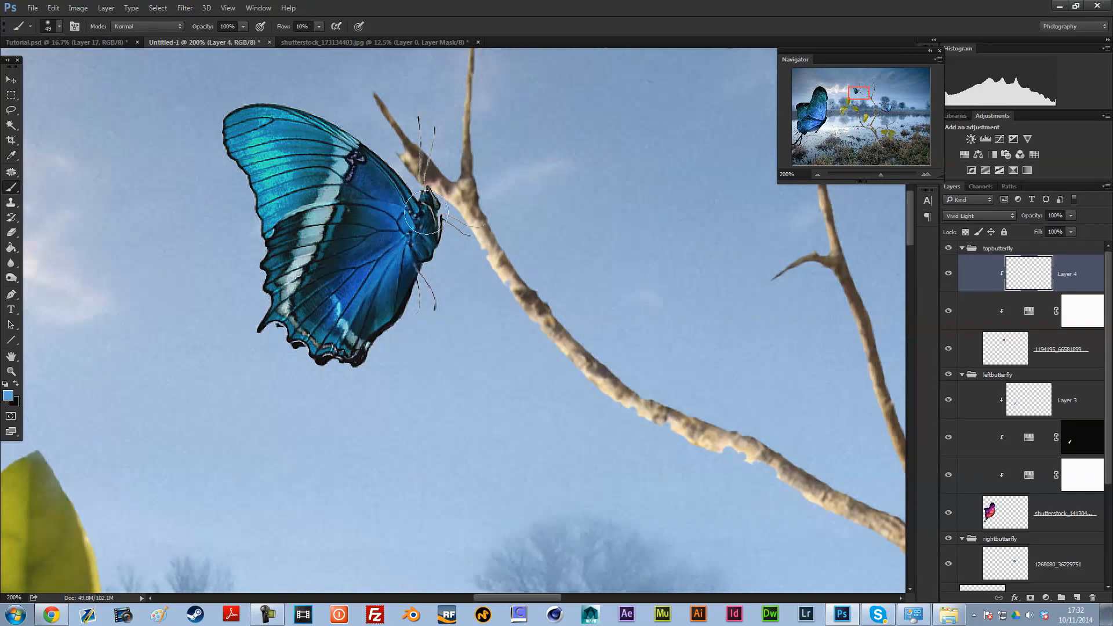
Step: Touch up the top butterfly's finer wing areas and lower wing edge with 9 px and 24 px brushes at 10% flow
right_click(507, 222)
left_click_drag(575, 252, 571, 253)
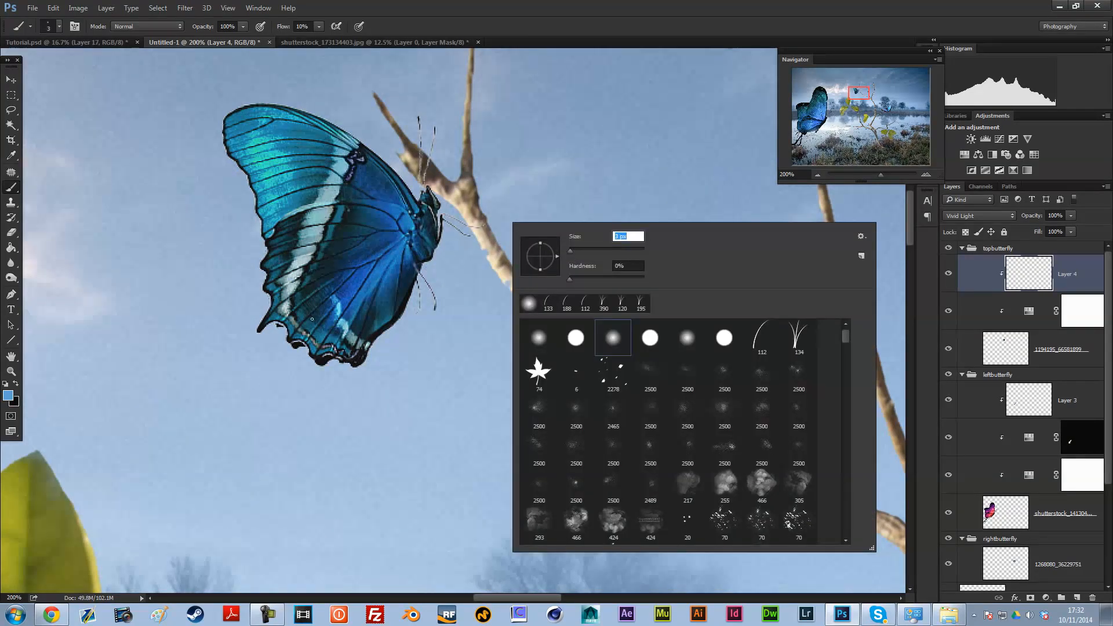
type("9")
key("Return")
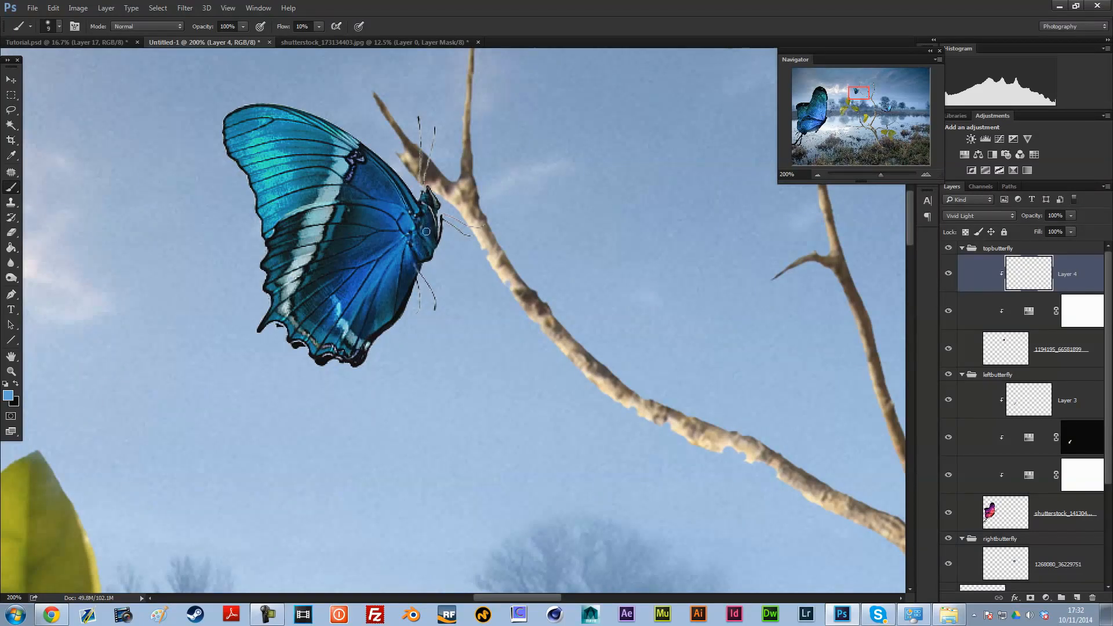
right_click(405, 194)
type("24")
key("Return")
mouse_move(351, 356)
left_mouse_down()
mouse_move(305, 337)
mouse_move(334, 345)
left_mouse_up()
Step: Collapse the topbutterfly group and add a Hue/Saturation adjustment clipped to the right butterfly's layer
left_click(814, 175)
left_click(814, 175)
left_click(814, 175)
left_click(813, 175)
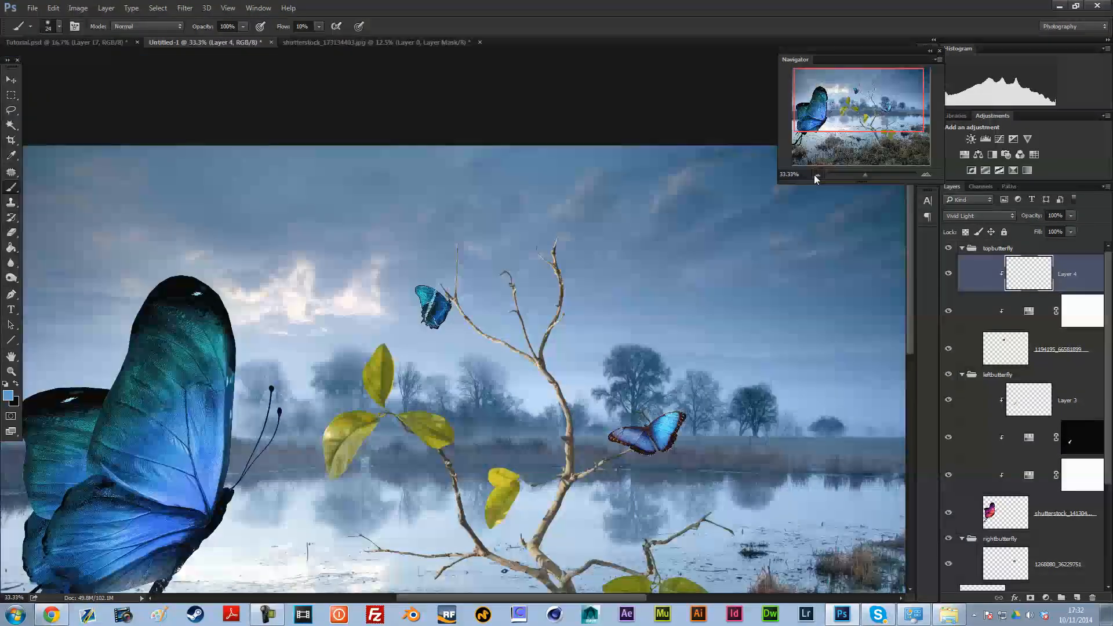
left_click(814, 175)
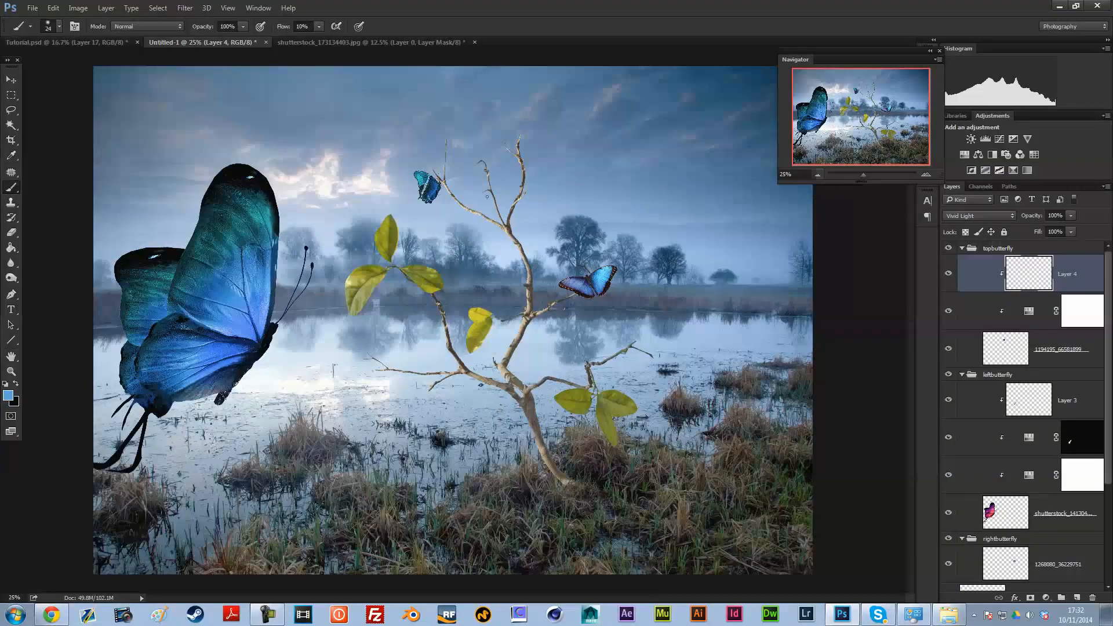
key("ctrl+plus")
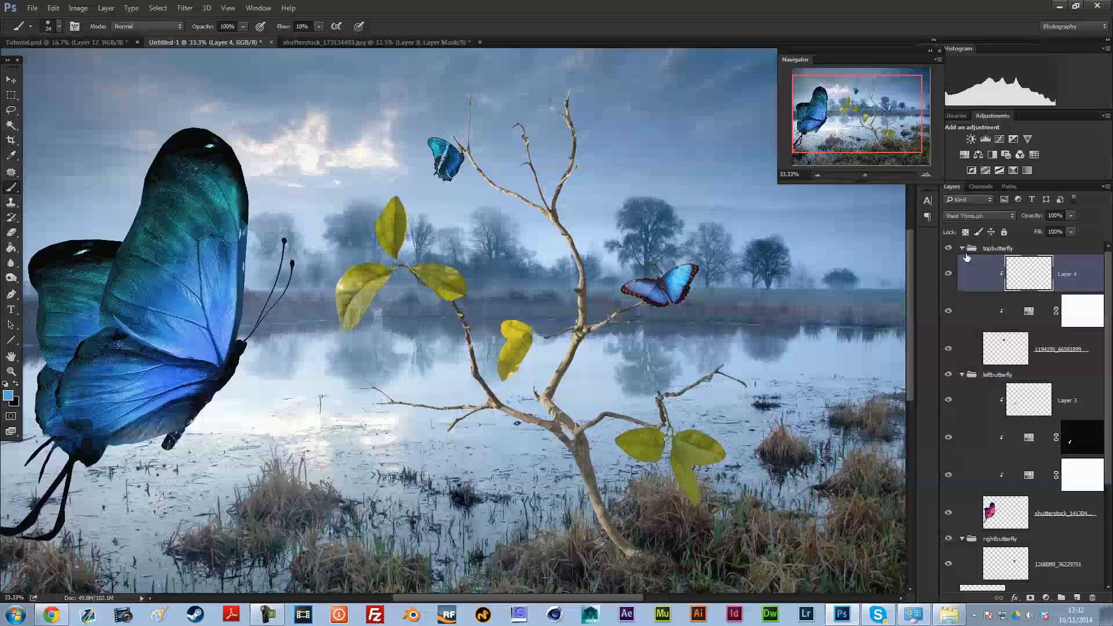
left_click(961, 248)
left_click(1041, 301)
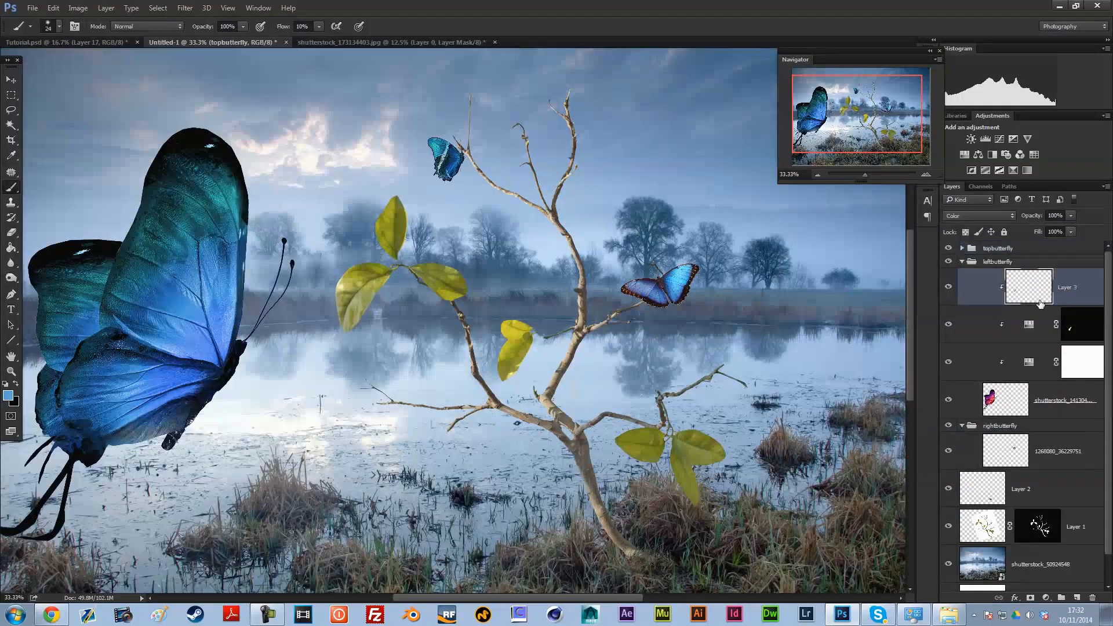
left_click(1026, 458)
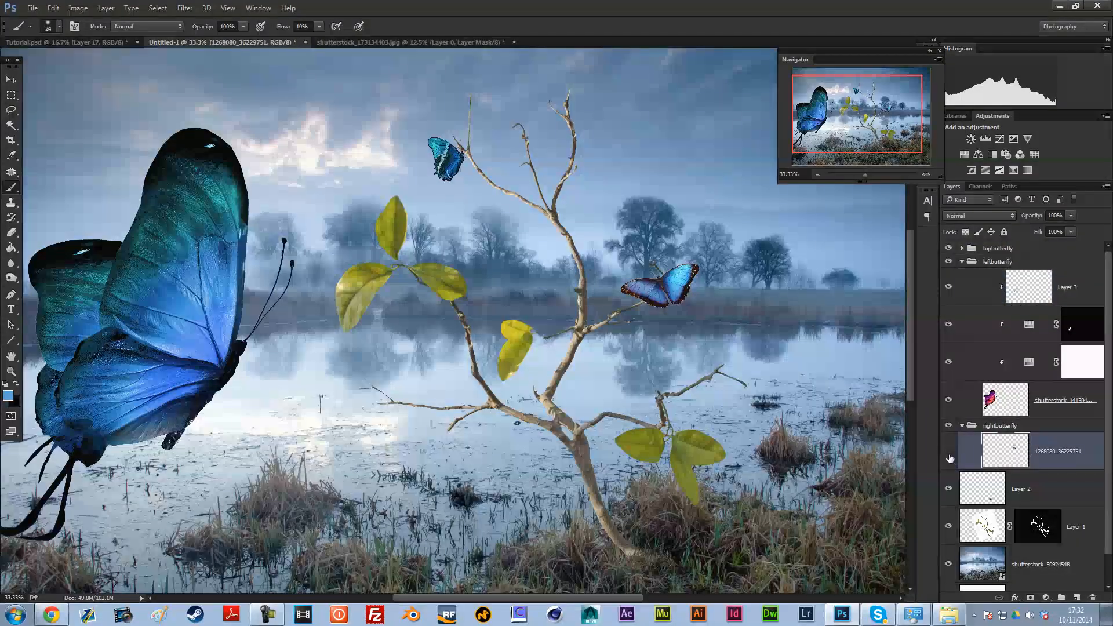
left_click(11, 79)
left_click(964, 155)
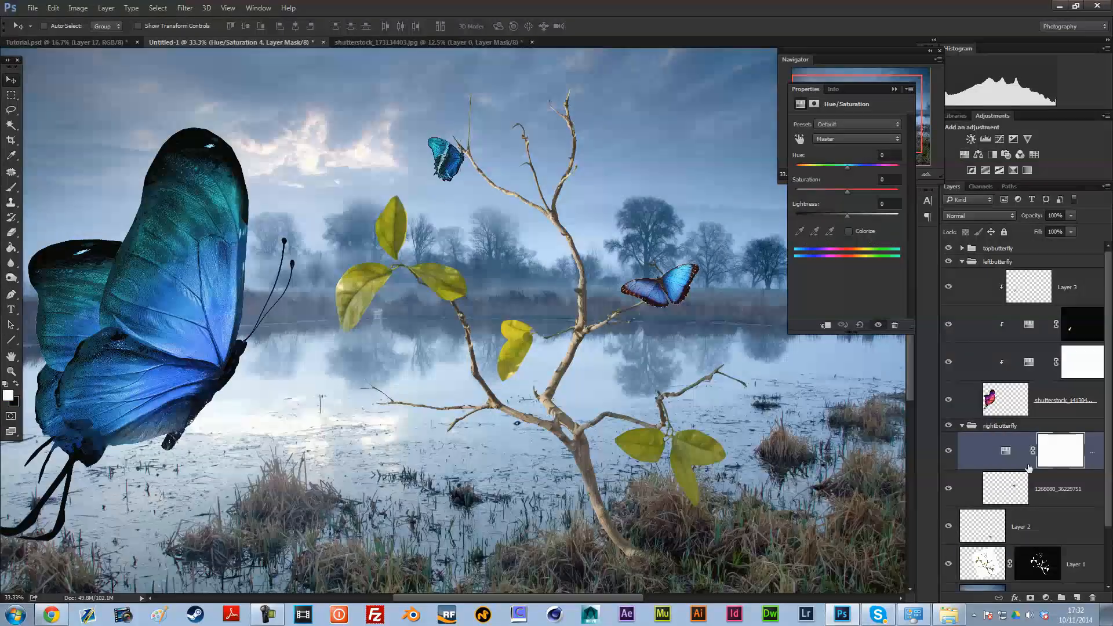
Step: Shift the Cyans hue of the right butterfly's Hue/Saturation adjustment to about -6
left_click(837, 138)
left_click(844, 168)
left_click(844, 140)
left_click(847, 178)
left_click_drag(847, 168, 843, 168)
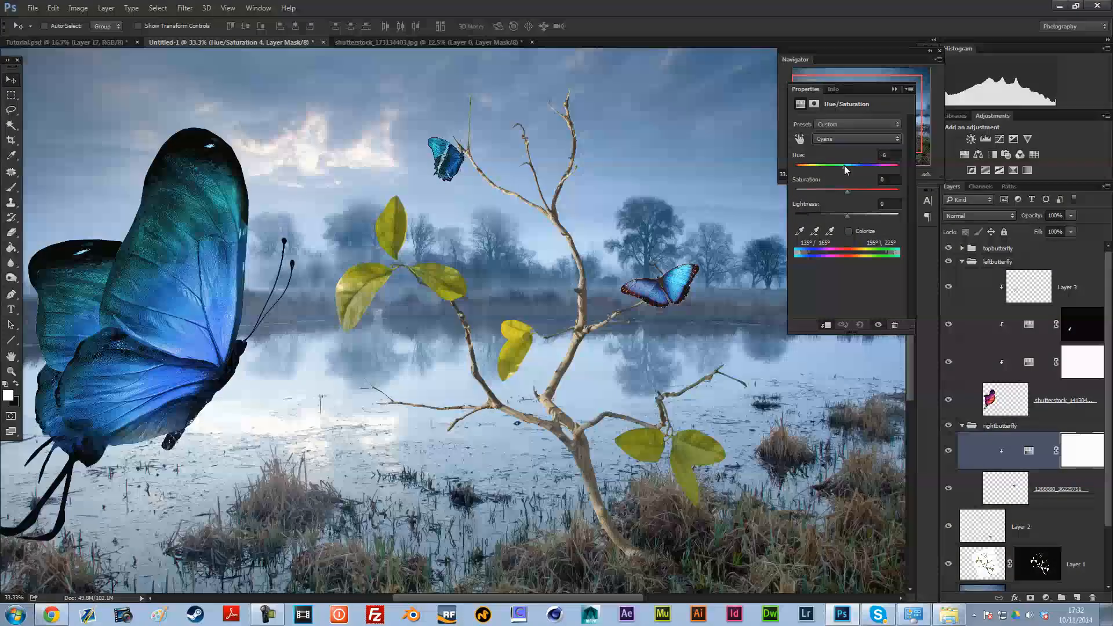
mouse_move(843, 216)
left_mouse_down()
mouse_move(828, 210)
mouse_move(846, 216)
left_mouse_up()
Step: Set the Blues hue of the right butterfly's Hue/Saturation adjustment to -15
left_click(822, 138)
left_click(838, 184)
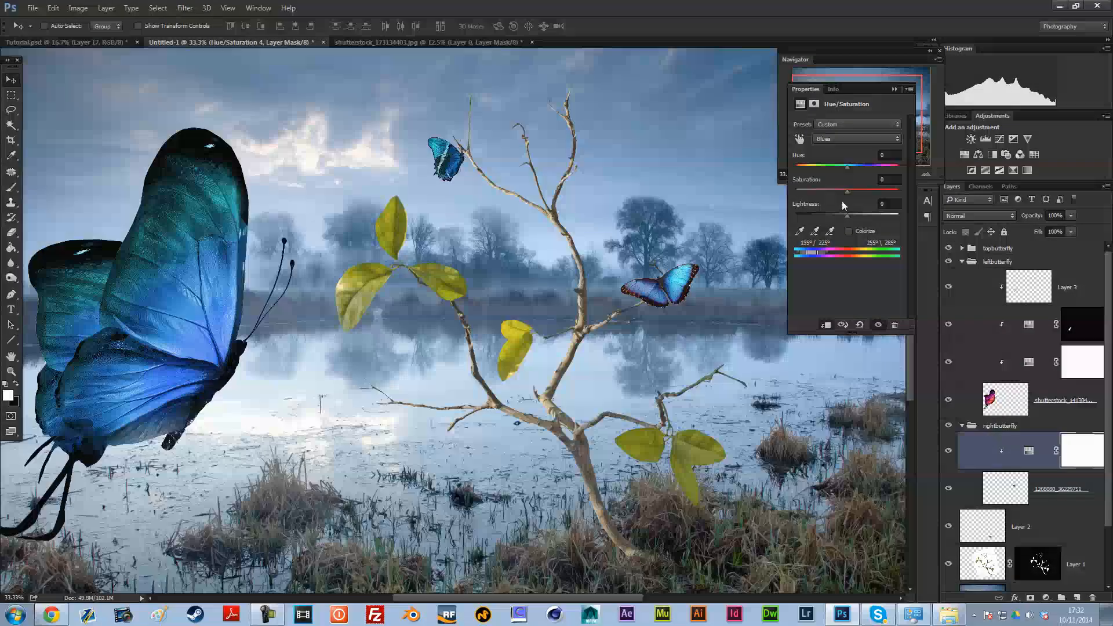
mouse_move(850, 166)
left_mouse_down()
mouse_move(830, 163)
mouse_move(849, 165)
mouse_move(838, 169)
left_mouse_up()
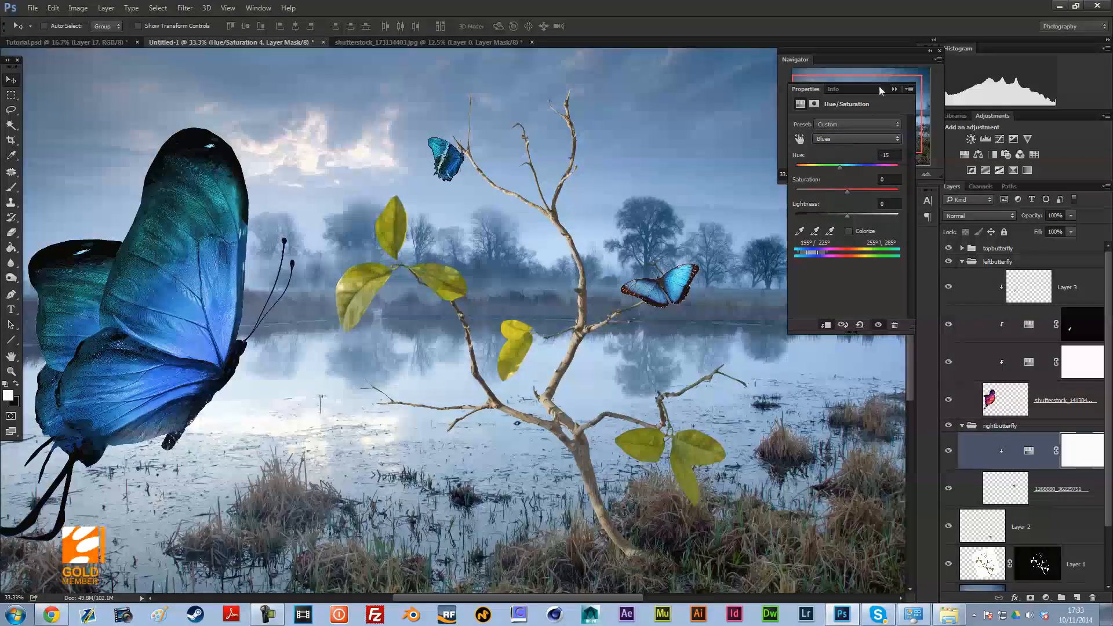
left_click(894, 89)
Step: Collapse the leftbutterfly group and add a Hue/Saturation adjustment clipped to the tree on Layer 1
left_click(818, 175)
left_click(818, 175)
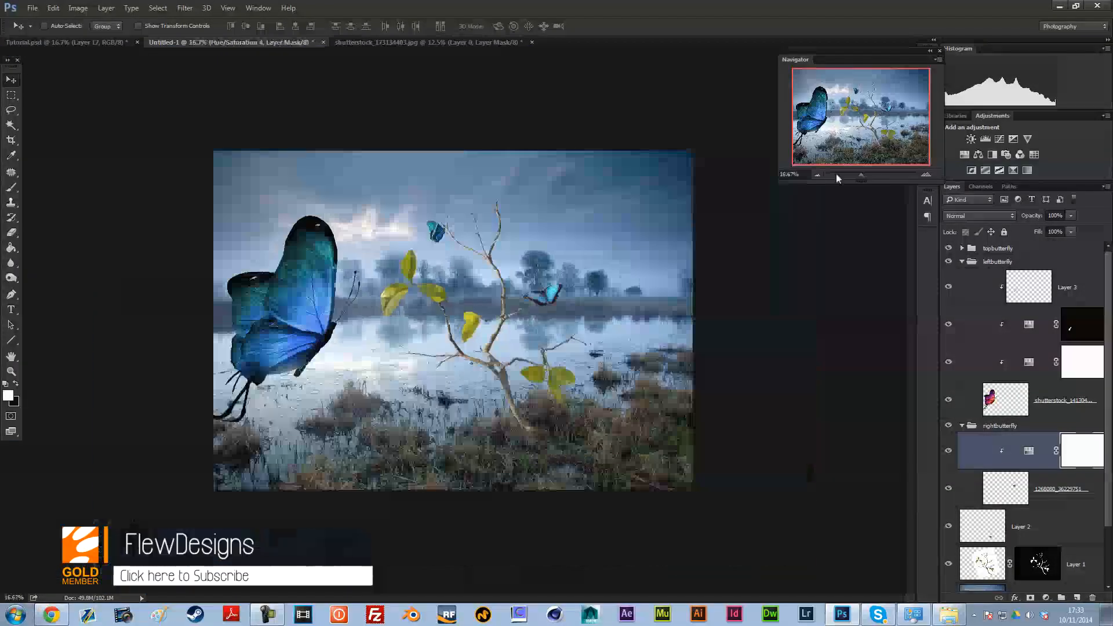
left_click(926, 174)
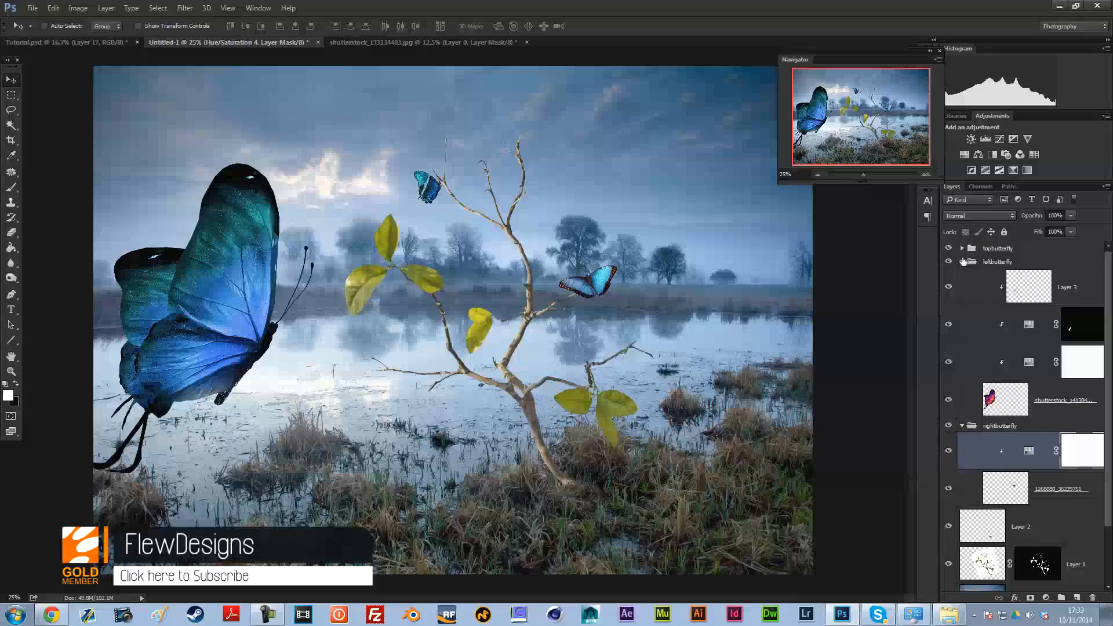
left_click(961, 261)
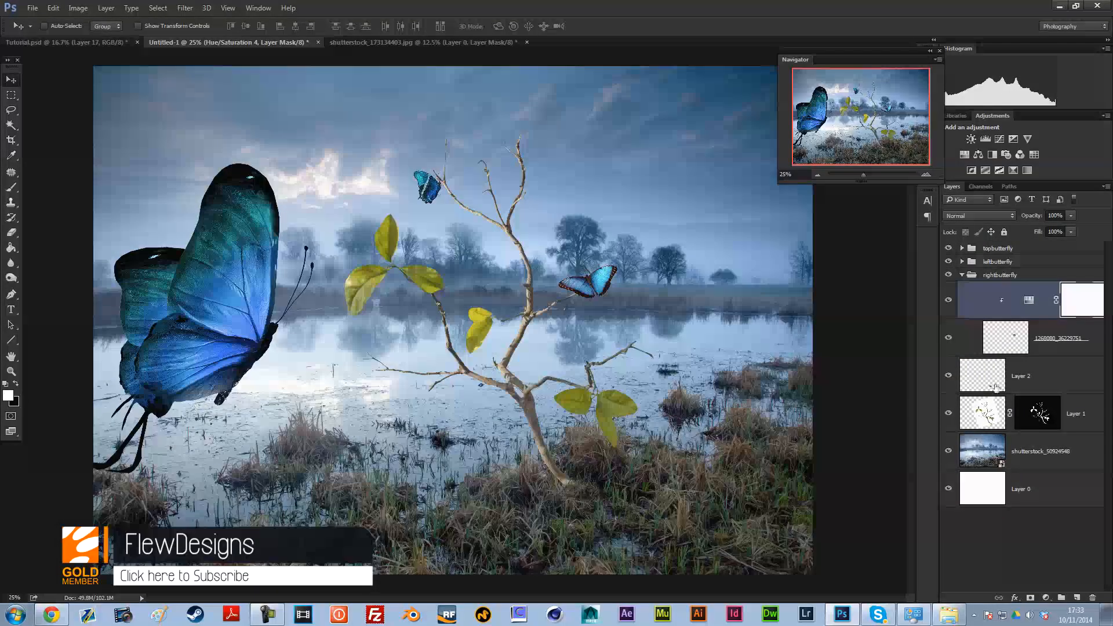
left_click(985, 422)
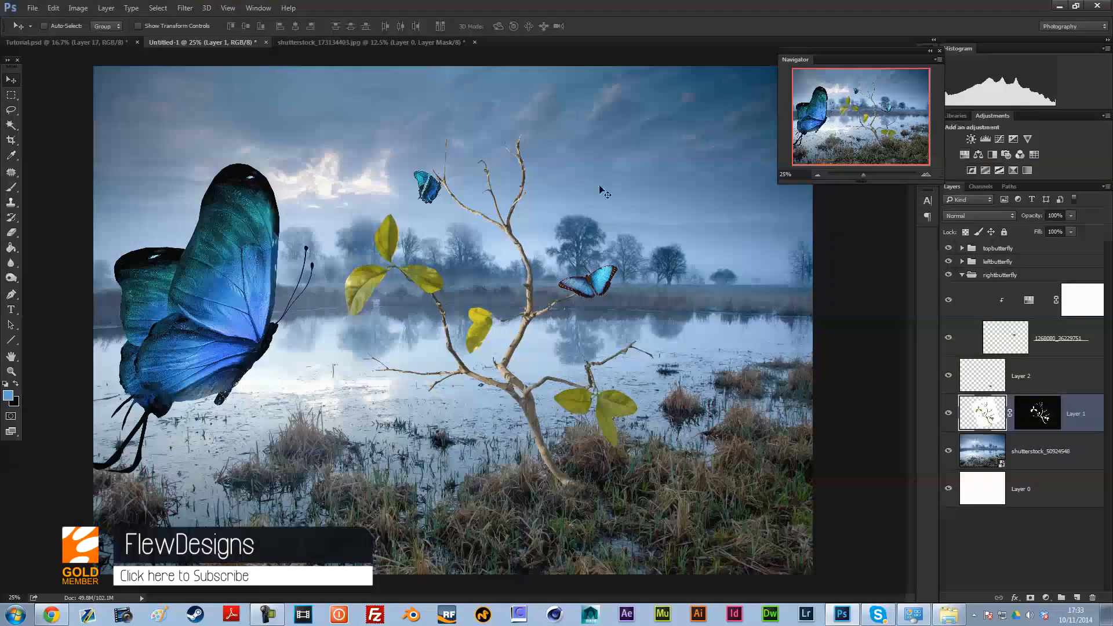
left_click(11, 124)
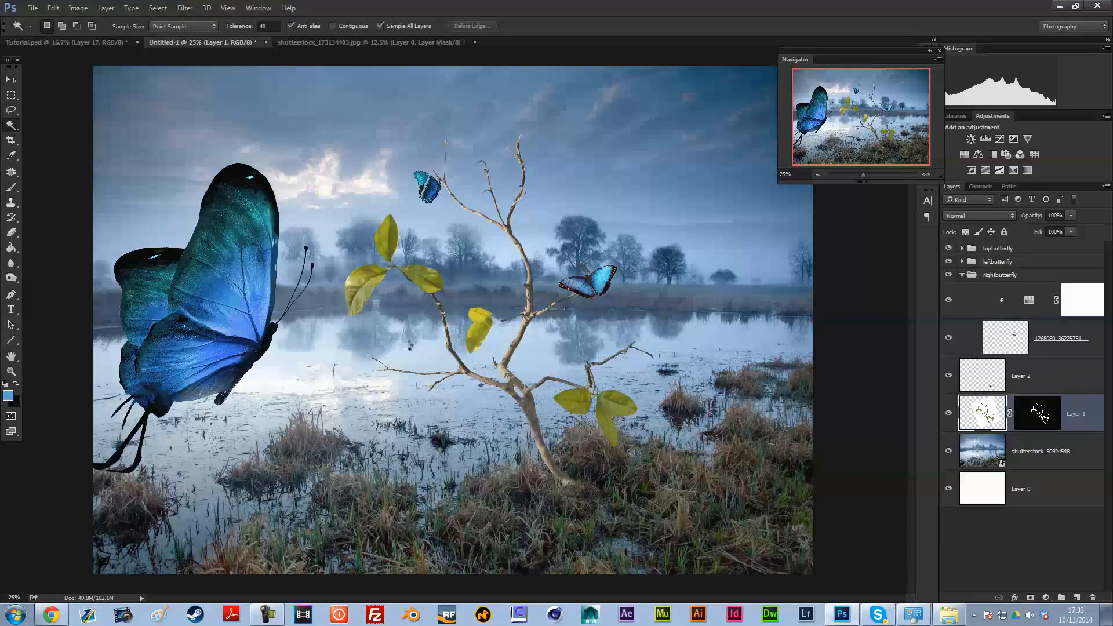
left_click(964, 154)
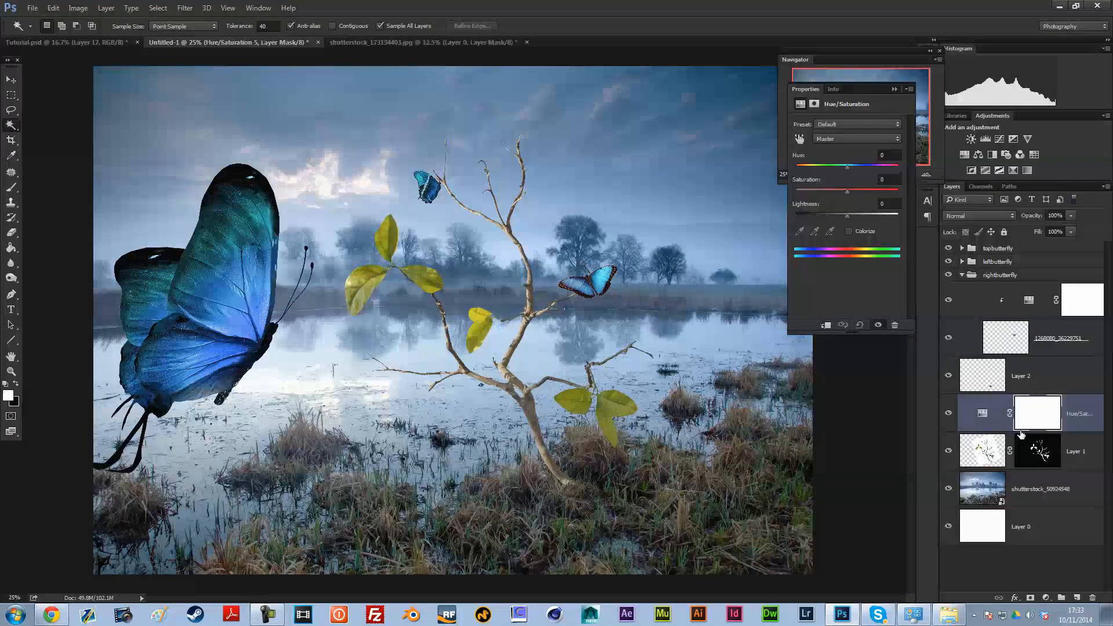
left_click(1036, 443, "shift")
Step: Group Layer 1 with its Hue/Saturation adjustment as "tree", expand that group and collapse the rightbutterfly group
key("ctrl+g")
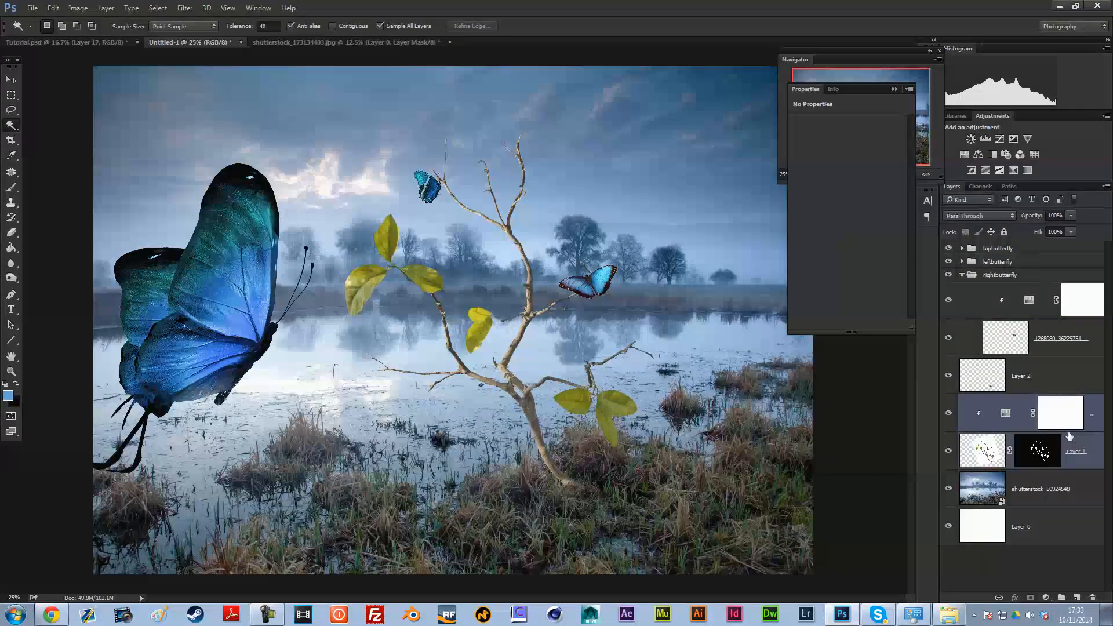
double_click(995, 401)
type("tree")
key("Return")
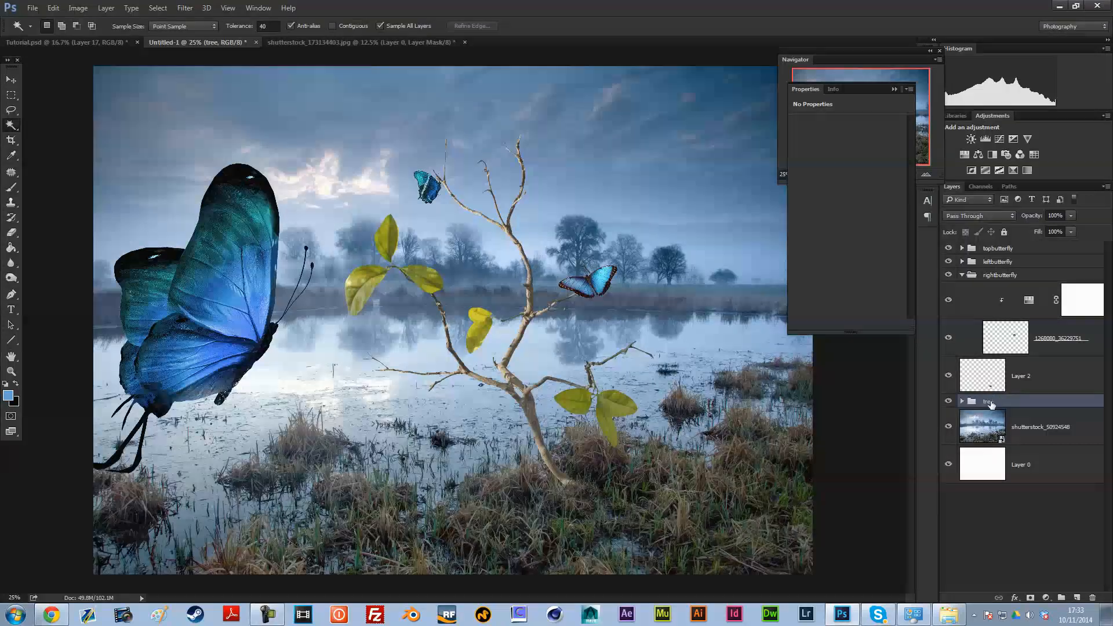
left_click(961, 401)
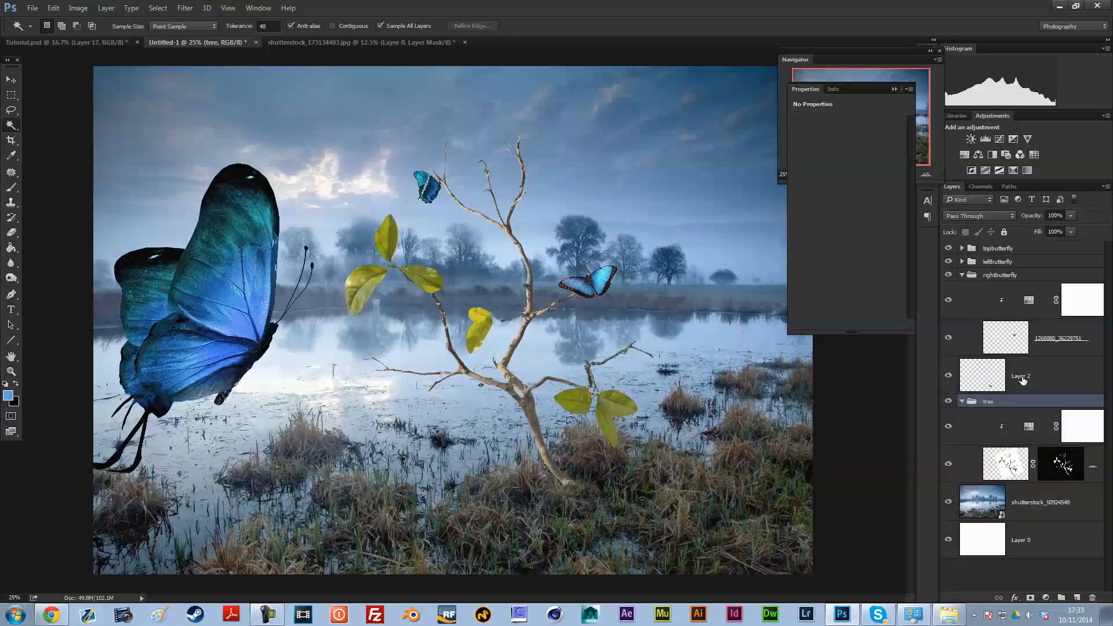
left_click(1025, 381)
left_click(961, 275)
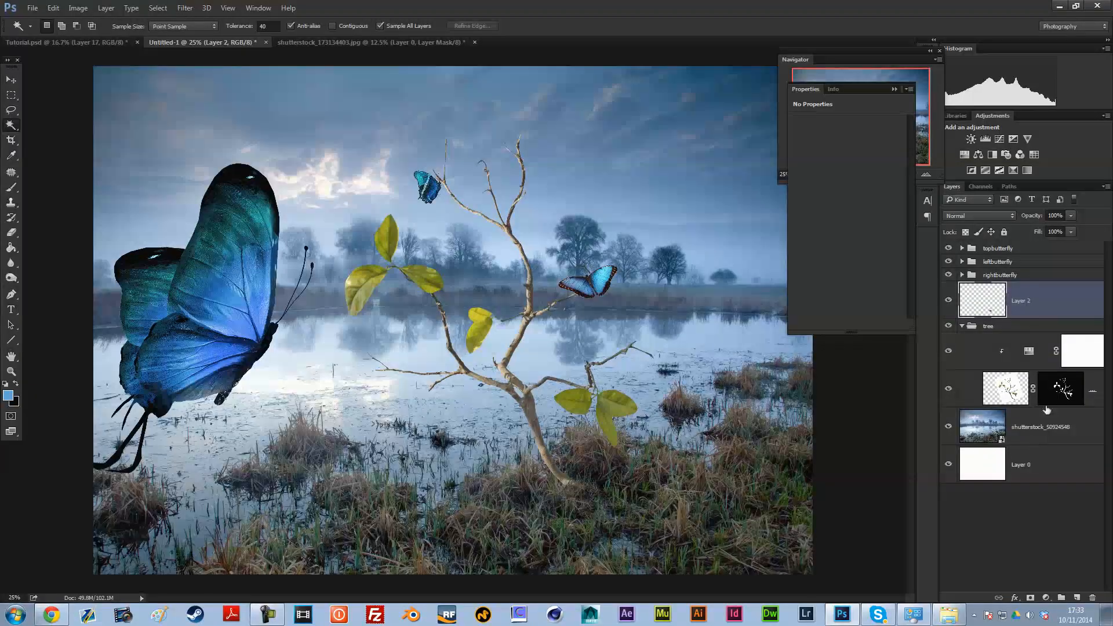
Step: Set the Master hue of the tree's Hue/Saturation adjustment to +128 and fine-tune its saturation and lightness
left_click(1029, 351)
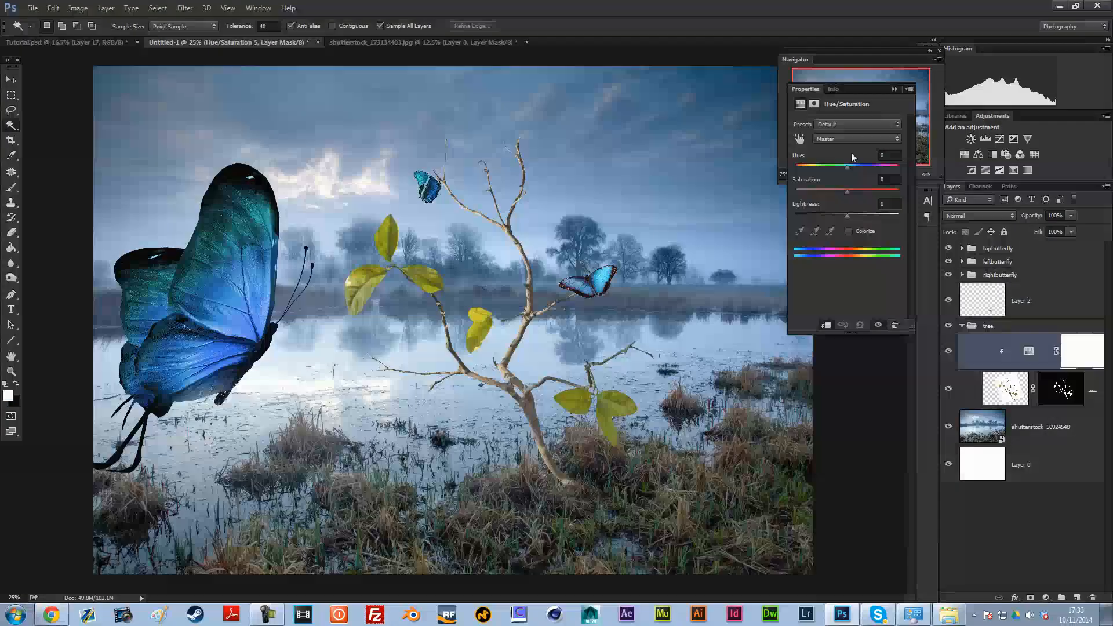
left_click_drag(847, 167, 860, 170)
left_click_drag(875, 168, 887, 169)
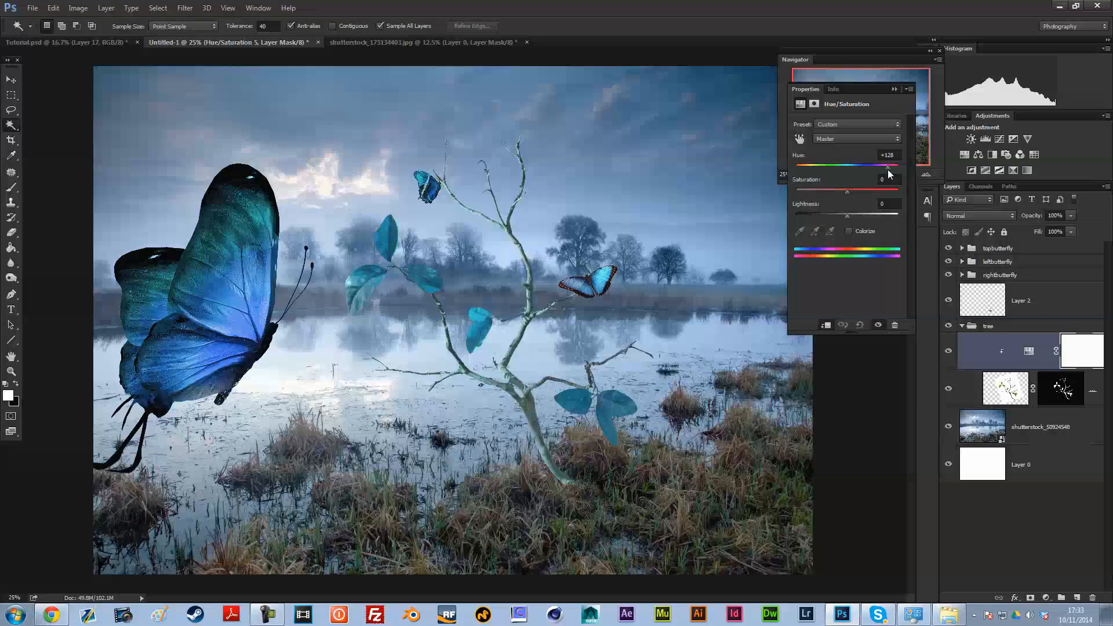
left_click_drag(847, 192, 840, 214)
left_click(892, 90)
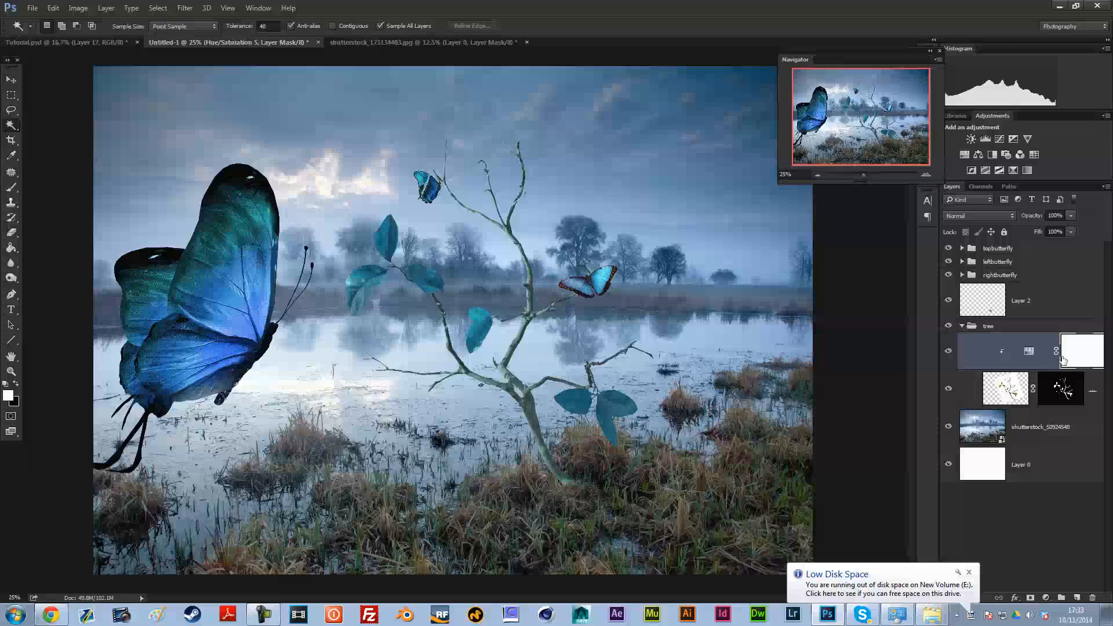
Step: Invert the tree adjustment's mask to black and paint white at 100% flow over the two leftmost leaves
key("ctrl+i")
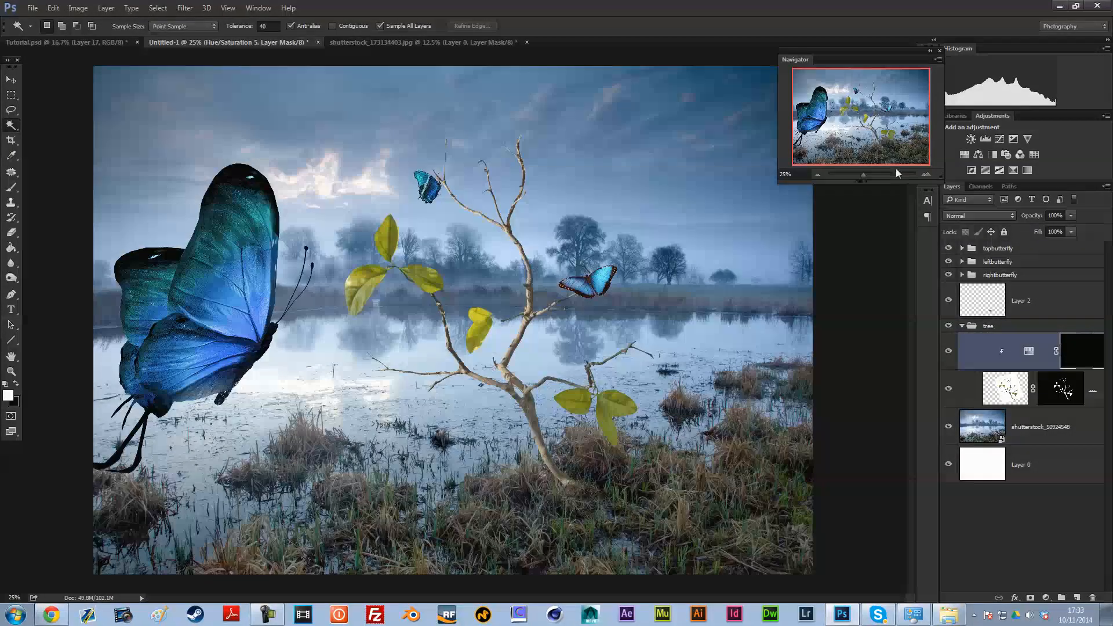
left_click(926, 175)
key("b")
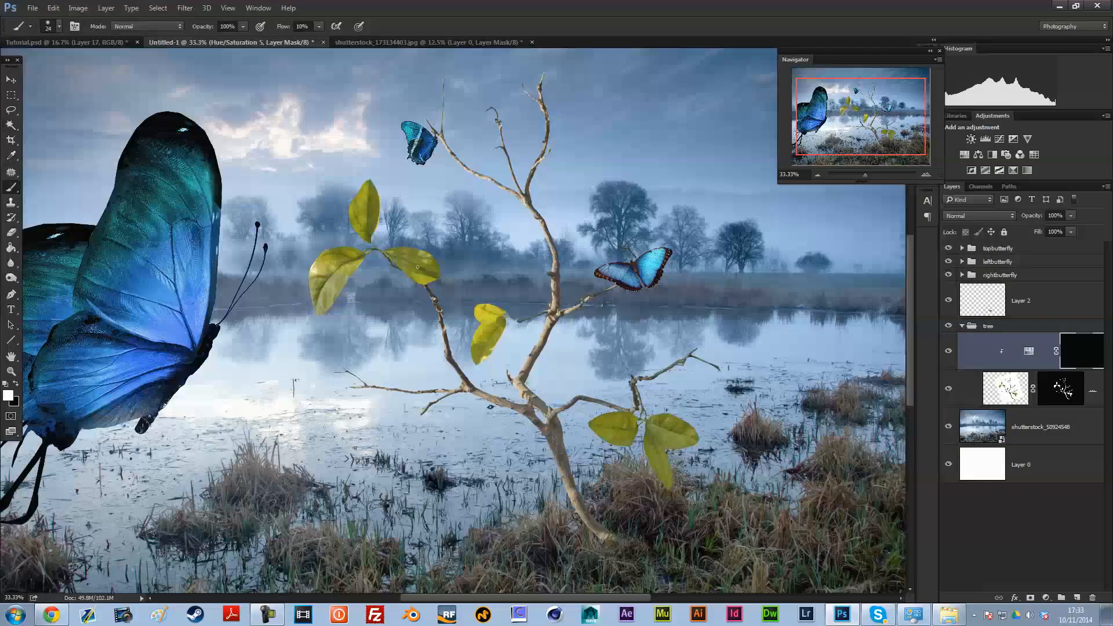
right_click(485, 328)
left_click(485, 299)
left_click_drag(325, 245, 317, 303)
left_click(261, 26)
left_click_drag(320, 41, 376, 43)
mouse_move(315, 261)
left_mouse_down()
mouse_move(319, 304)
mouse_move(335, 246)
mouse_move(362, 262)
left_mouse_up()
mouse_move(367, 174)
left_mouse_down()
mouse_move(509, 237)
mouse_move(362, 192)
mouse_move(378, 178)
mouse_move(360, 231)
left_mouse_up()
Step: Paint white with a 120 px brush on the mask over the third upper leaf, the middle leaf and the lower cluster's left leaf
right_click(404, 206)
left_click(508, 234)
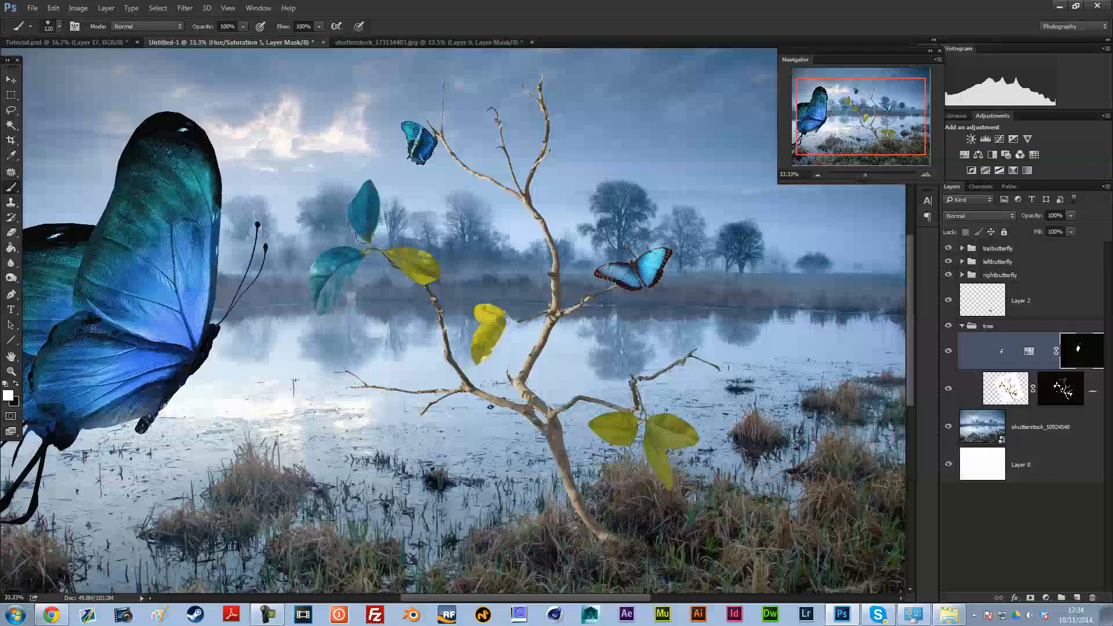
mouse_move(438, 246)
left_mouse_down()
mouse_move(396, 248)
mouse_move(437, 264)
mouse_move(416, 253)
mouse_move(427, 275)
mouse_move(402, 253)
left_mouse_up()
mouse_move(486, 310)
left_mouse_down()
mouse_move(477, 353)
mouse_move(491, 351)
mouse_move(505, 325)
left_mouse_up()
left_click_drag(597, 426, 619, 435)
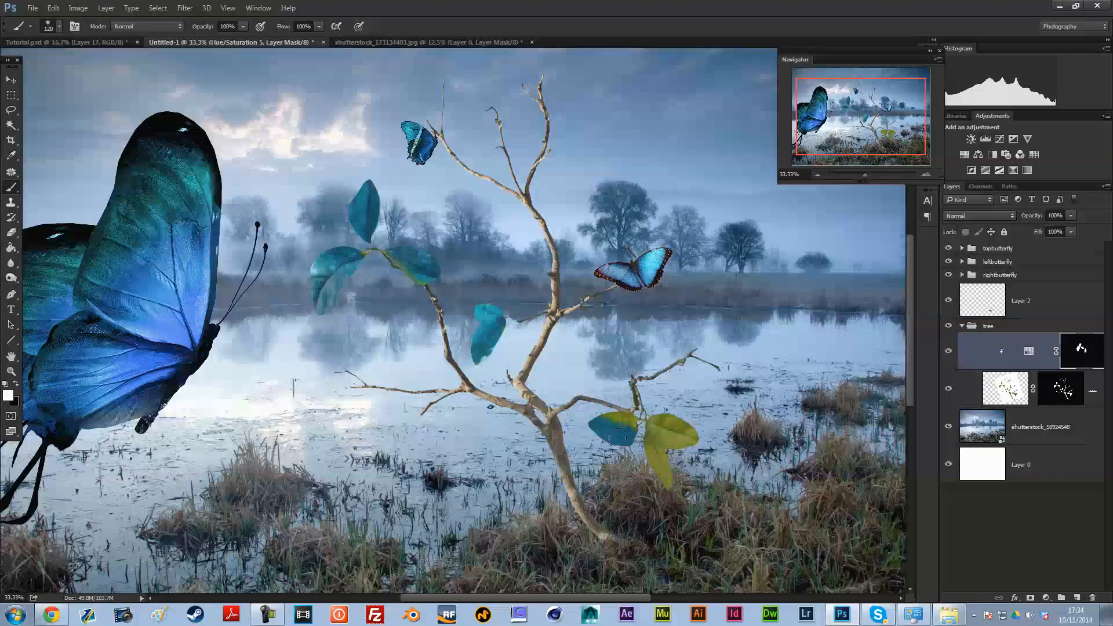
Step: Outline the lower leaf cluster on the tree with a closed Polygonal Lasso selection
right_click(11, 110)
left_click(58, 120)
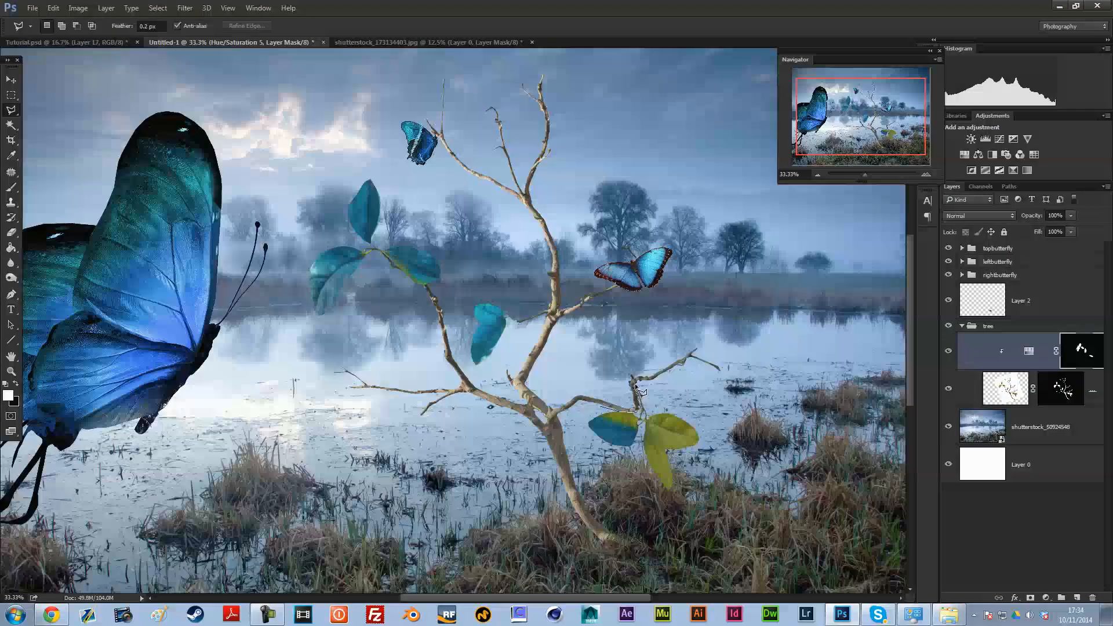
left_click(690, 400)
left_click(745, 465)
left_click(722, 511)
left_click(653, 507)
left_click(597, 470)
left_click(571, 428)
left_click(582, 405)
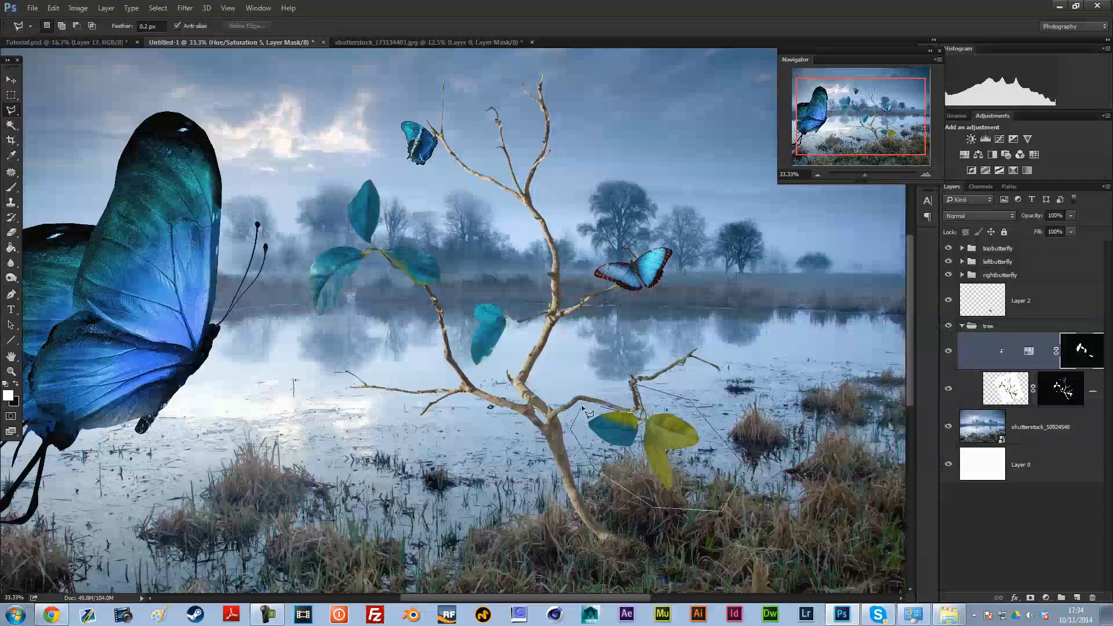
left_click(601, 407)
Step: Fill the selected lower-leaf area of the Hue/Saturation mask with white, then deselect
left_click(53, 8)
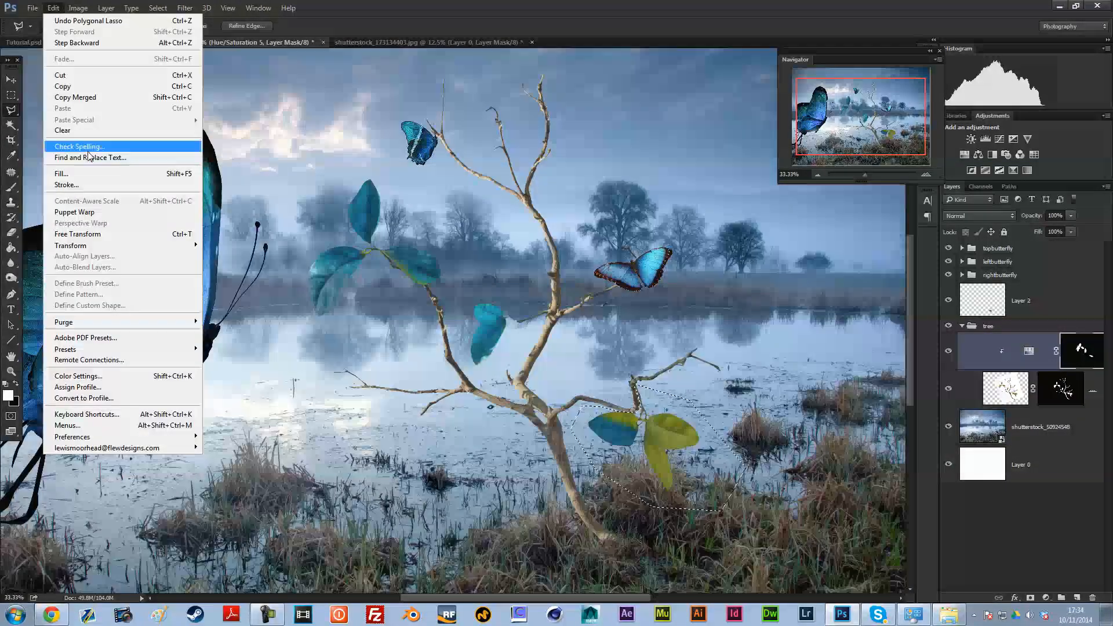
left_click(89, 174)
left_click(884, 193)
left_click(844, 292)
left_click(943, 191)
key("ctrl+d")
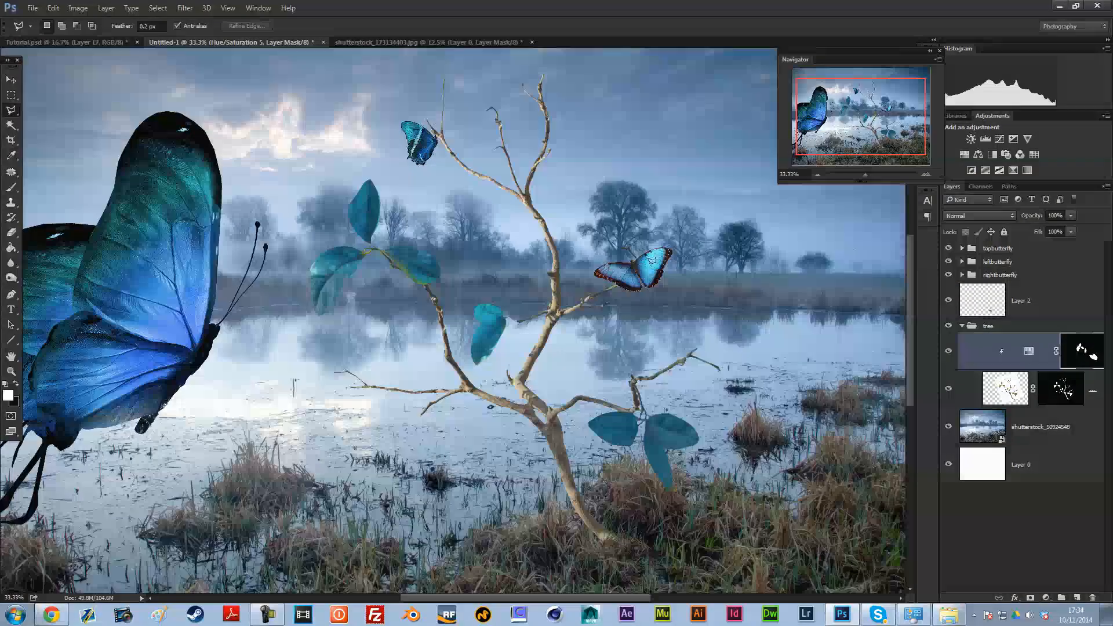
Step: Lasso the still-green edge and stem of the upper cluster's right leaf, fill that mask area with white at 100% opacity and deselect
left_click(429, 283)
left_click(418, 298)
left_click(53, 7)
left_click(67, 173)
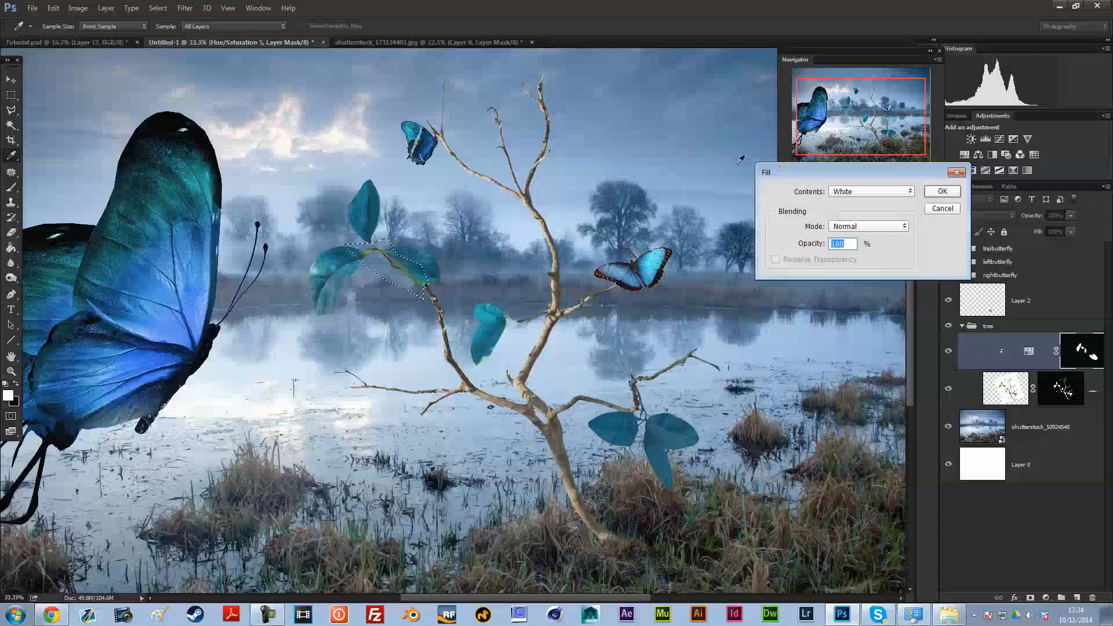
left_click(942, 191)
key("ctrl+d")
key("v")
left_click(821, 173)
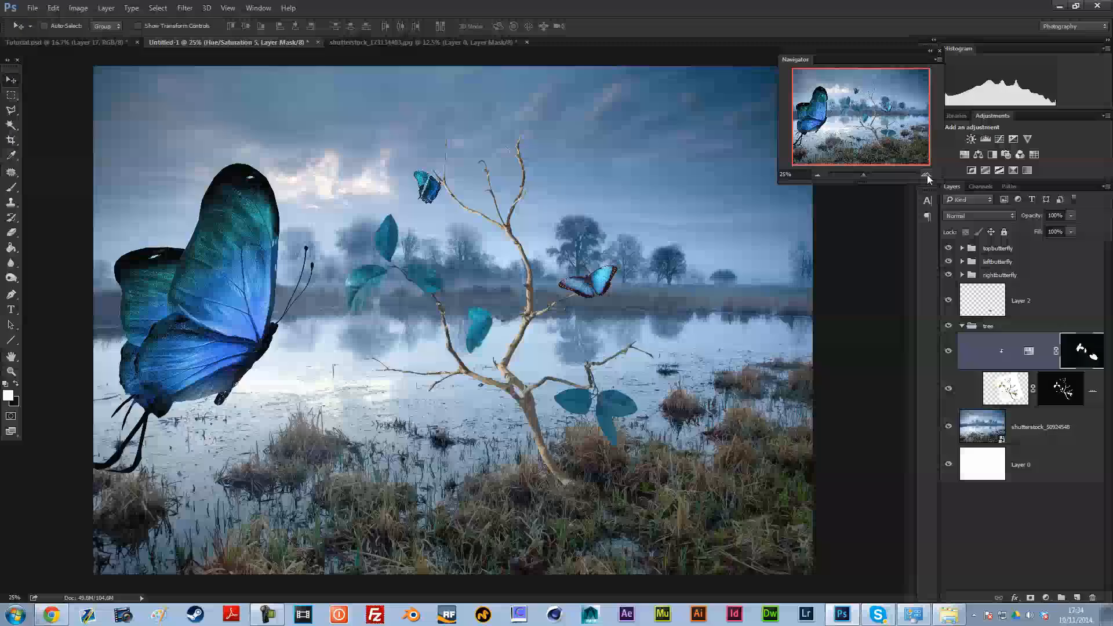
left_click(823, 175)
left_click(926, 173)
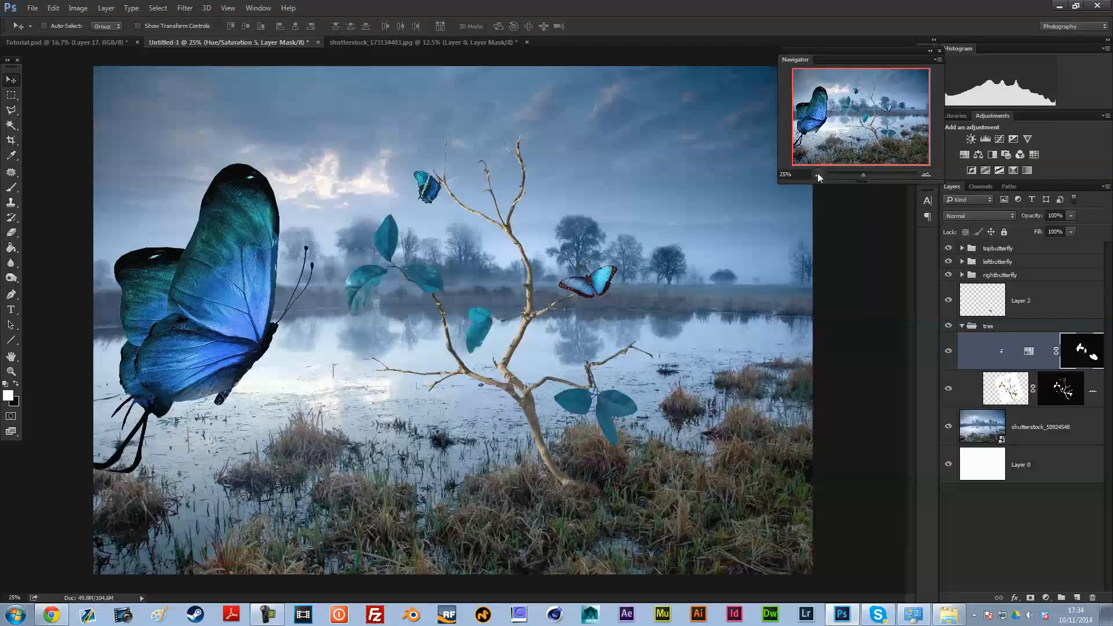
left_click(823, 175)
left_click(925, 174)
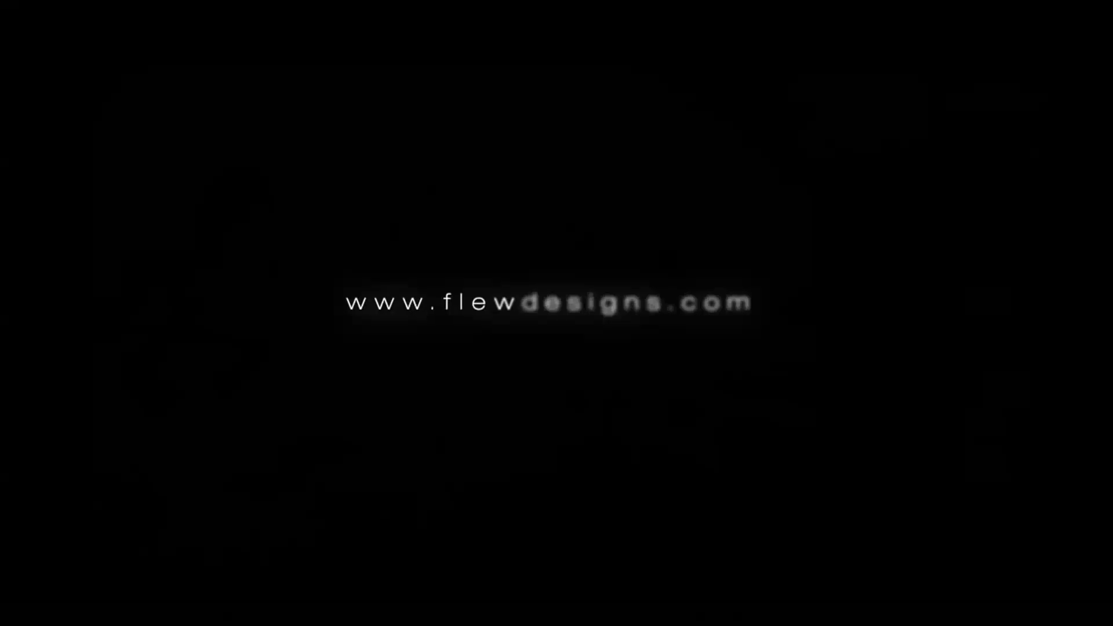